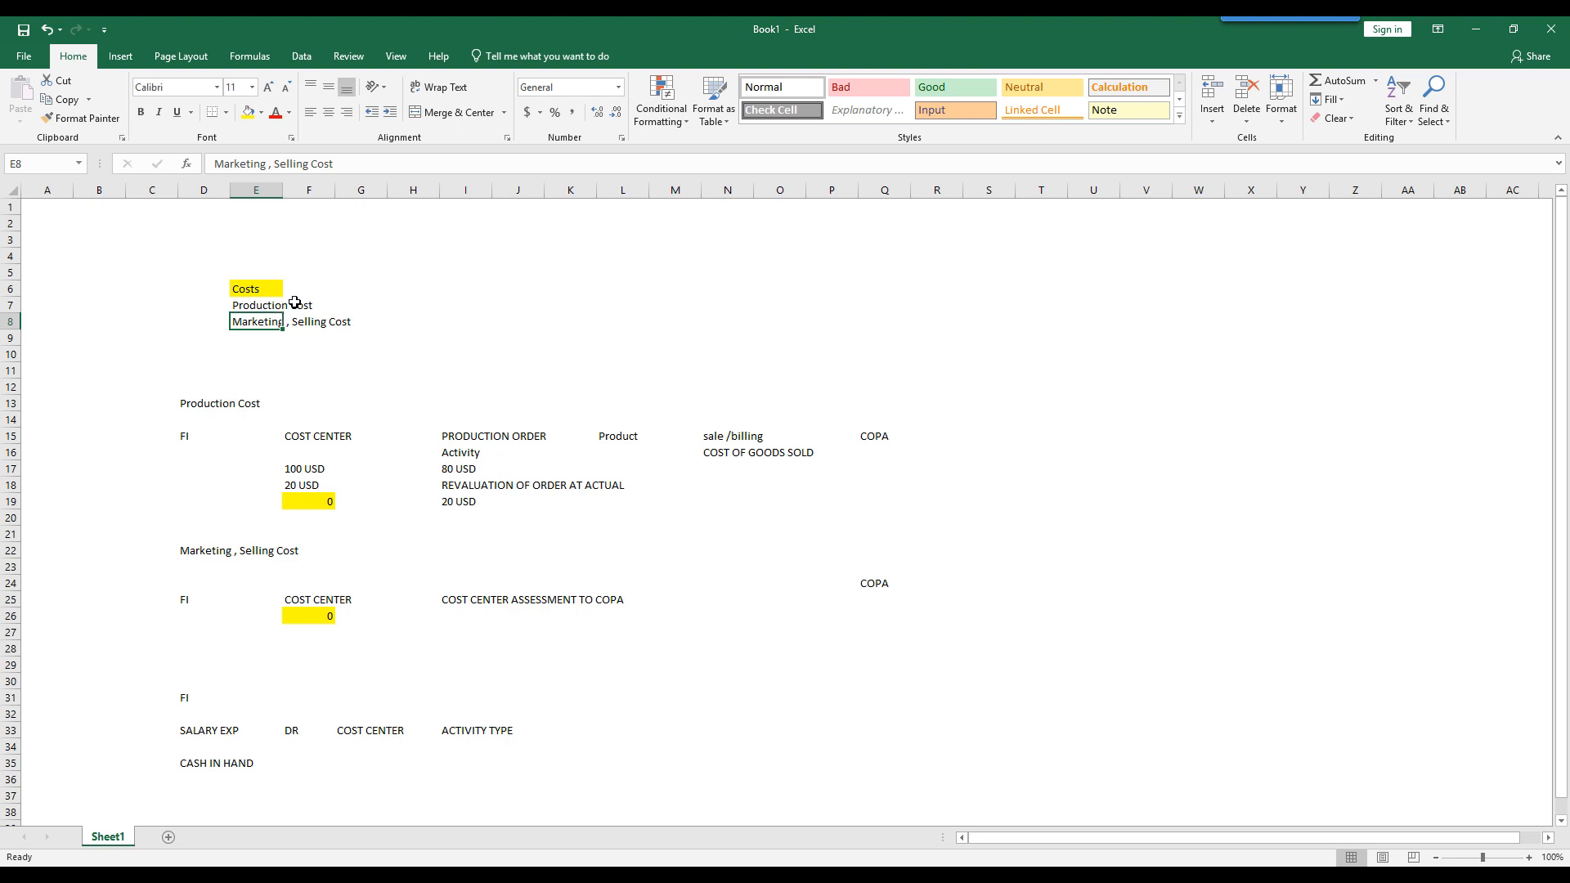
- Clear the 20 USD amount in cell F18 under the production COST CENTER heading
{"action": "left_click", "coordinate": [191, 437]}
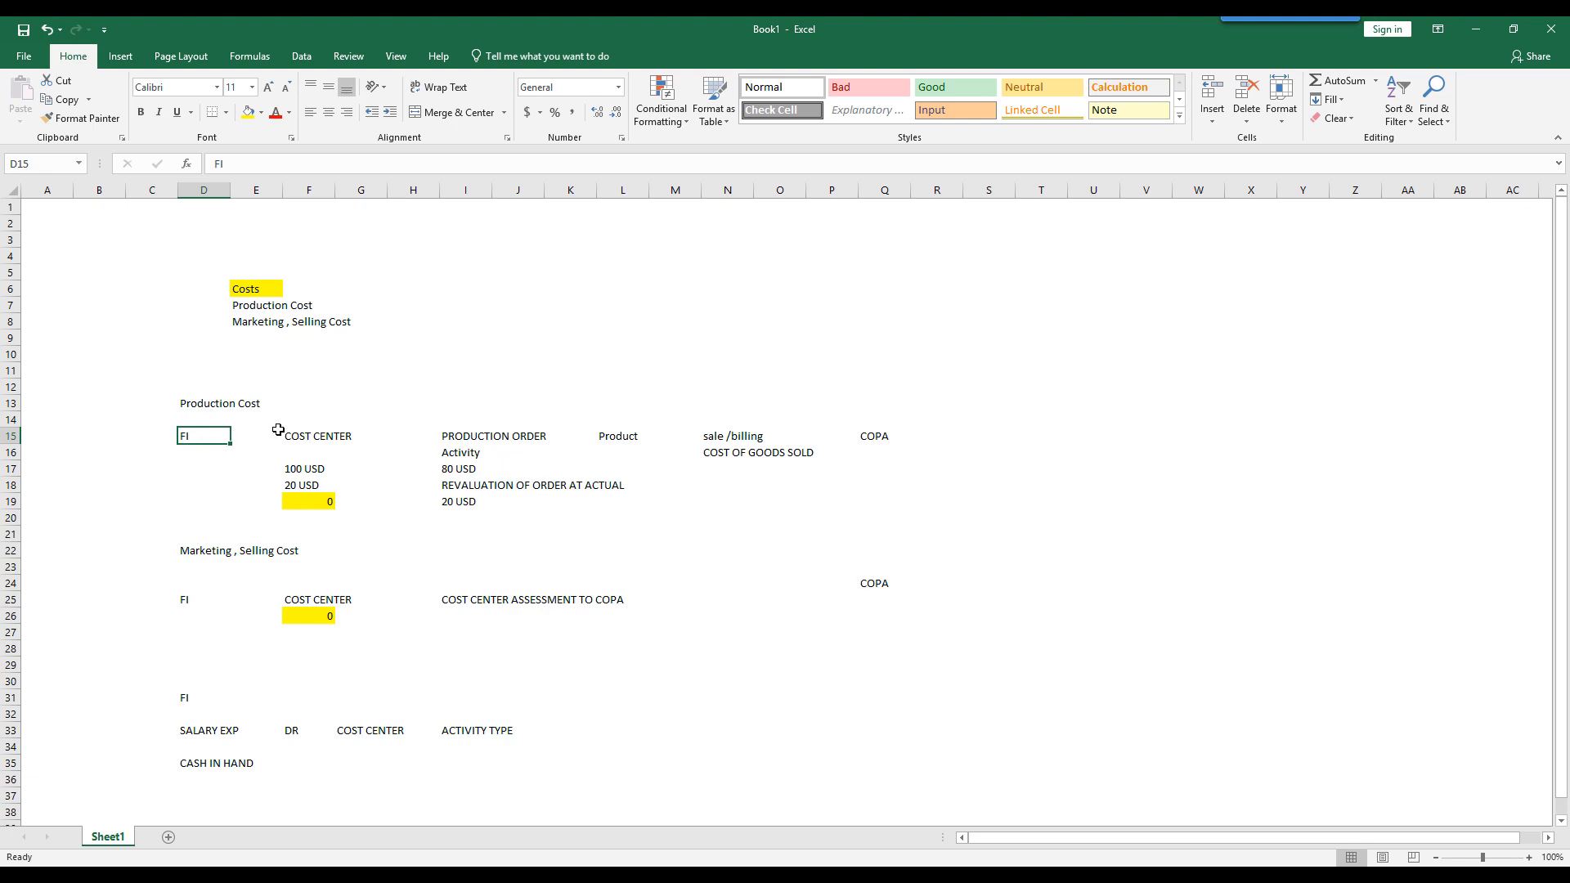
{"action": "left_click", "coordinate": [305, 437]}
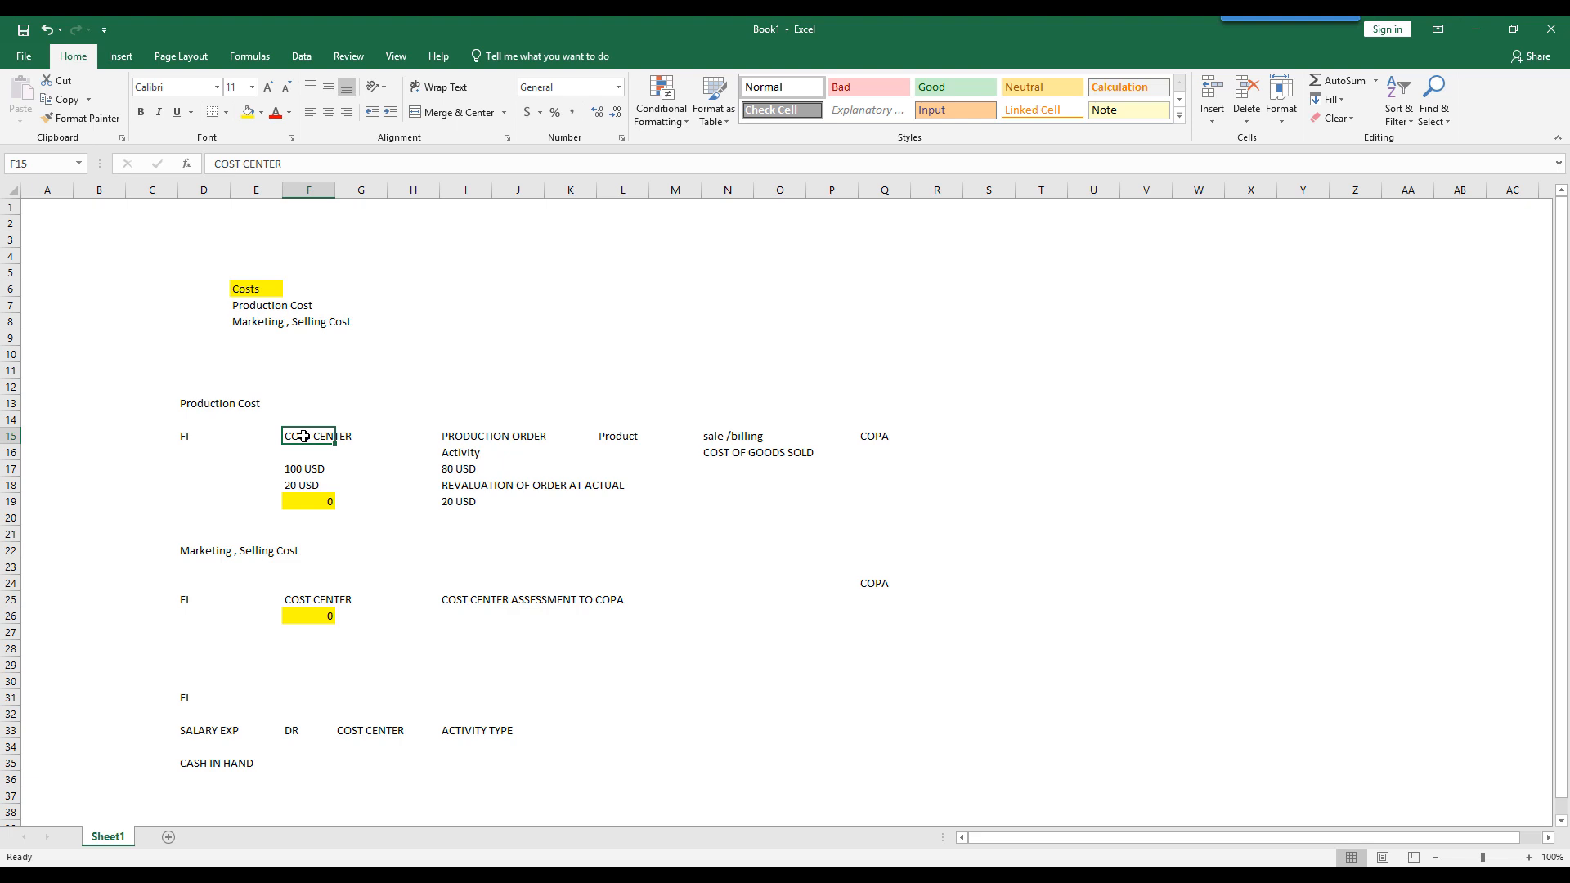
{"action": "key", "text": "Down"}
{"action": "key", "text": "Down"}
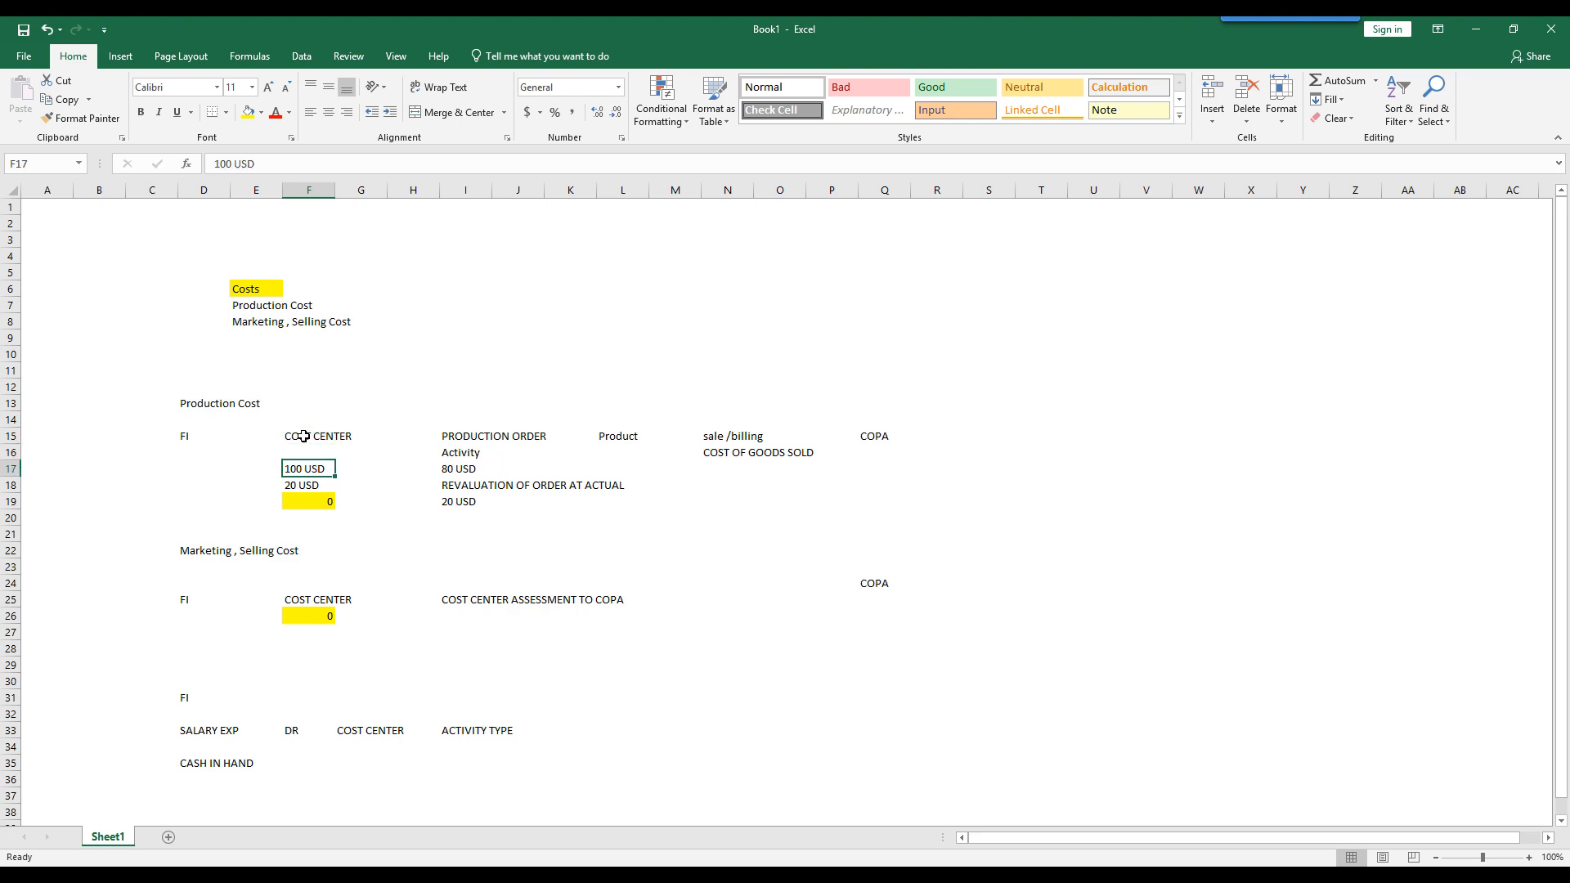
{"action": "key", "text": "Up"}
{"action": "key", "text": "Down"}
{"action": "key", "text": "Down"}
{"action": "key", "text": "Delete"}
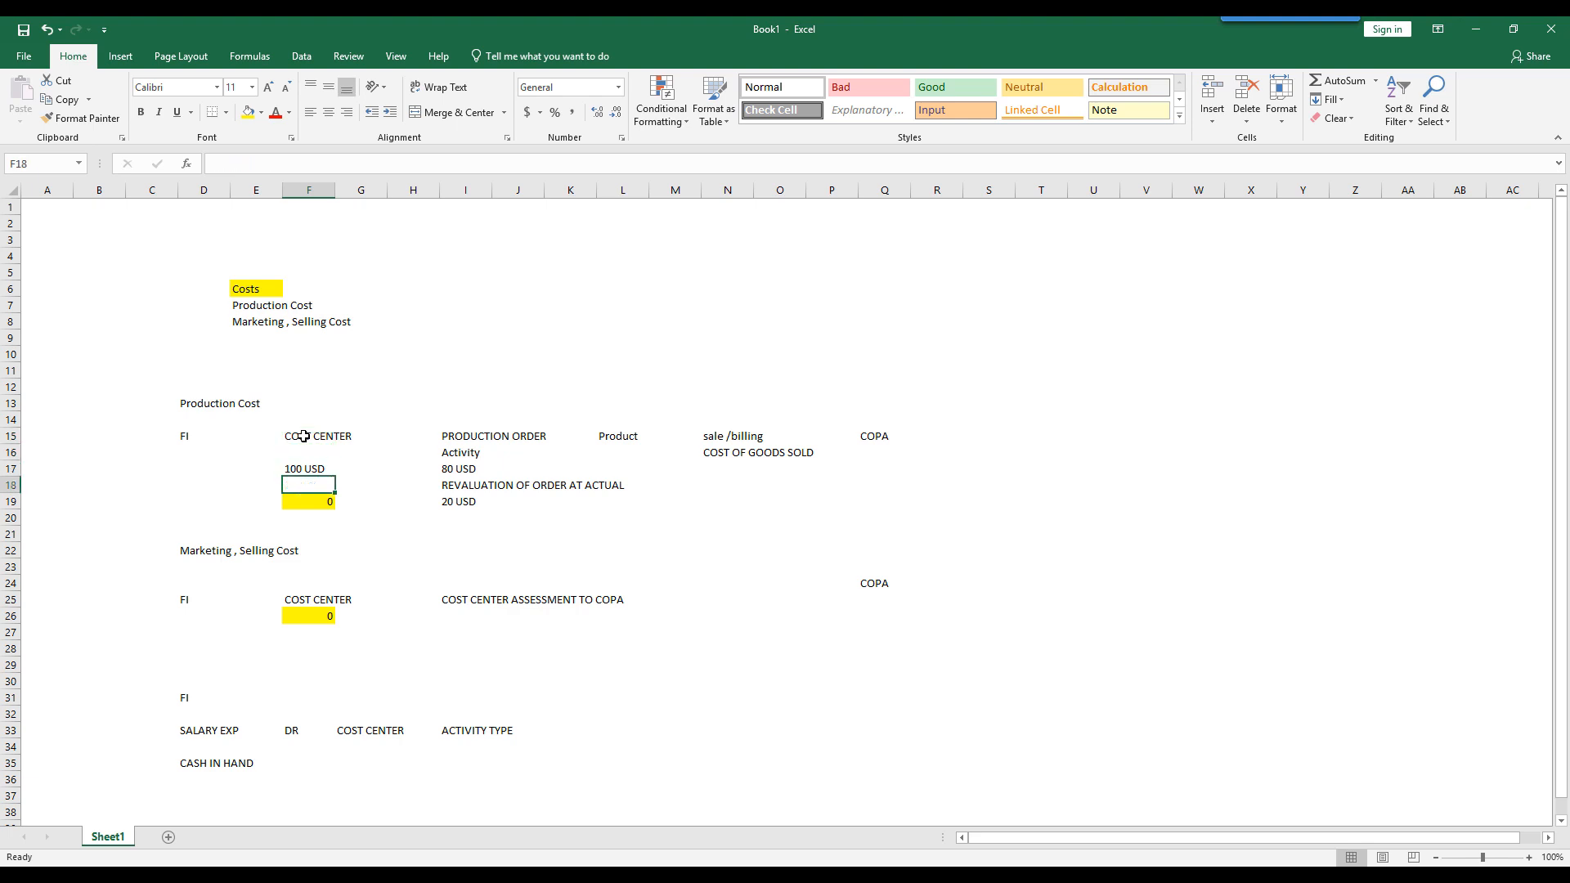
{"action": "key", "text": "Up"}
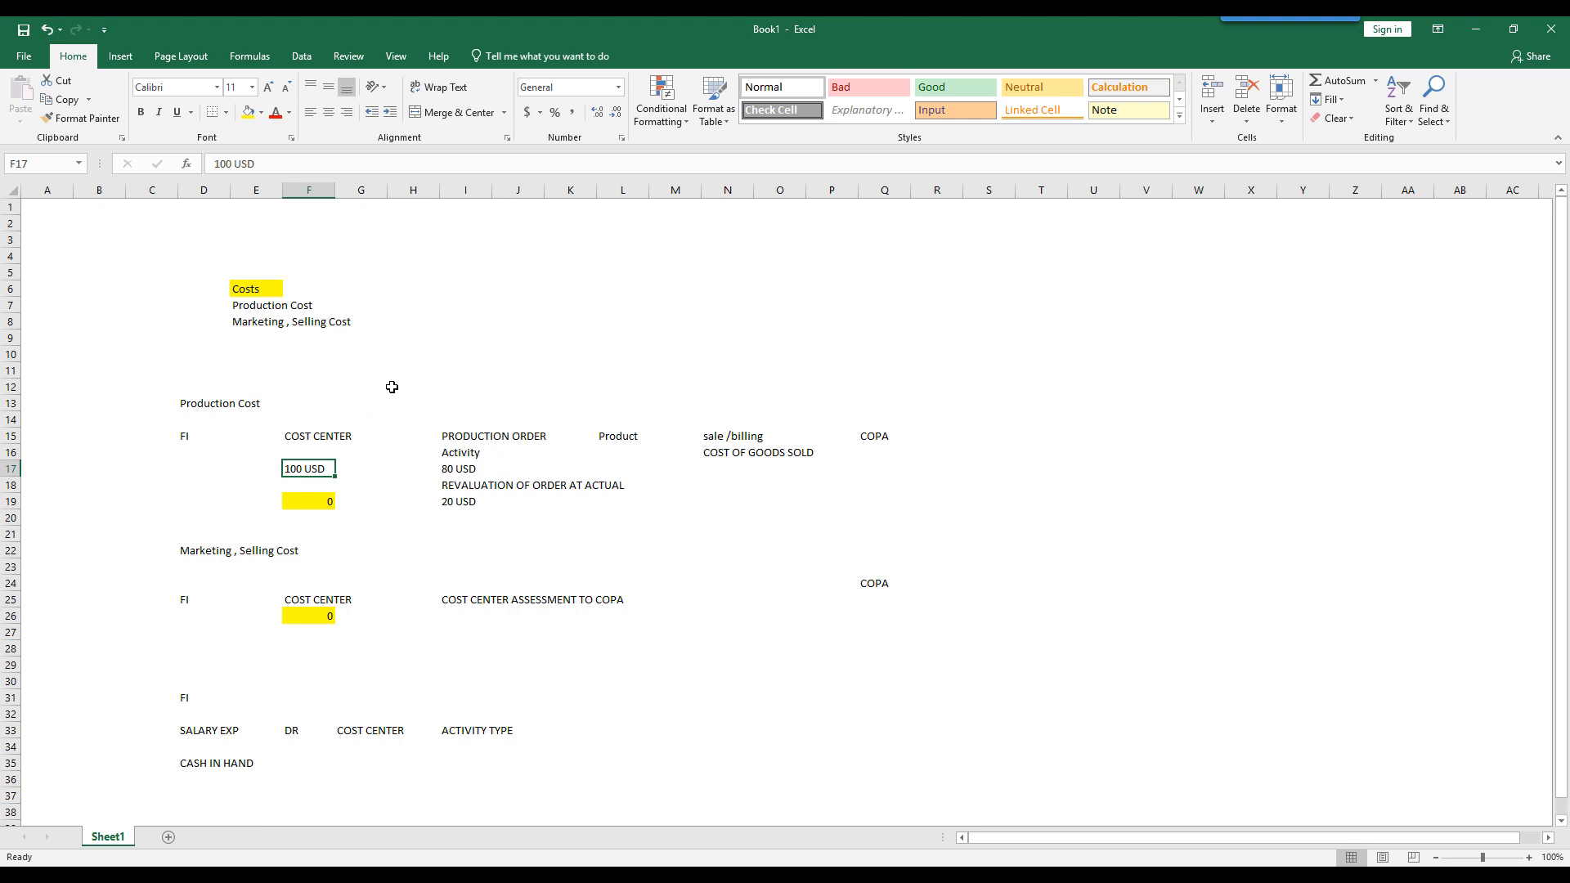
- Clear the revaluation label and its amount in cells I18:J20 below the production order's activity amount
{"action": "left_click", "coordinate": [305, 436]}
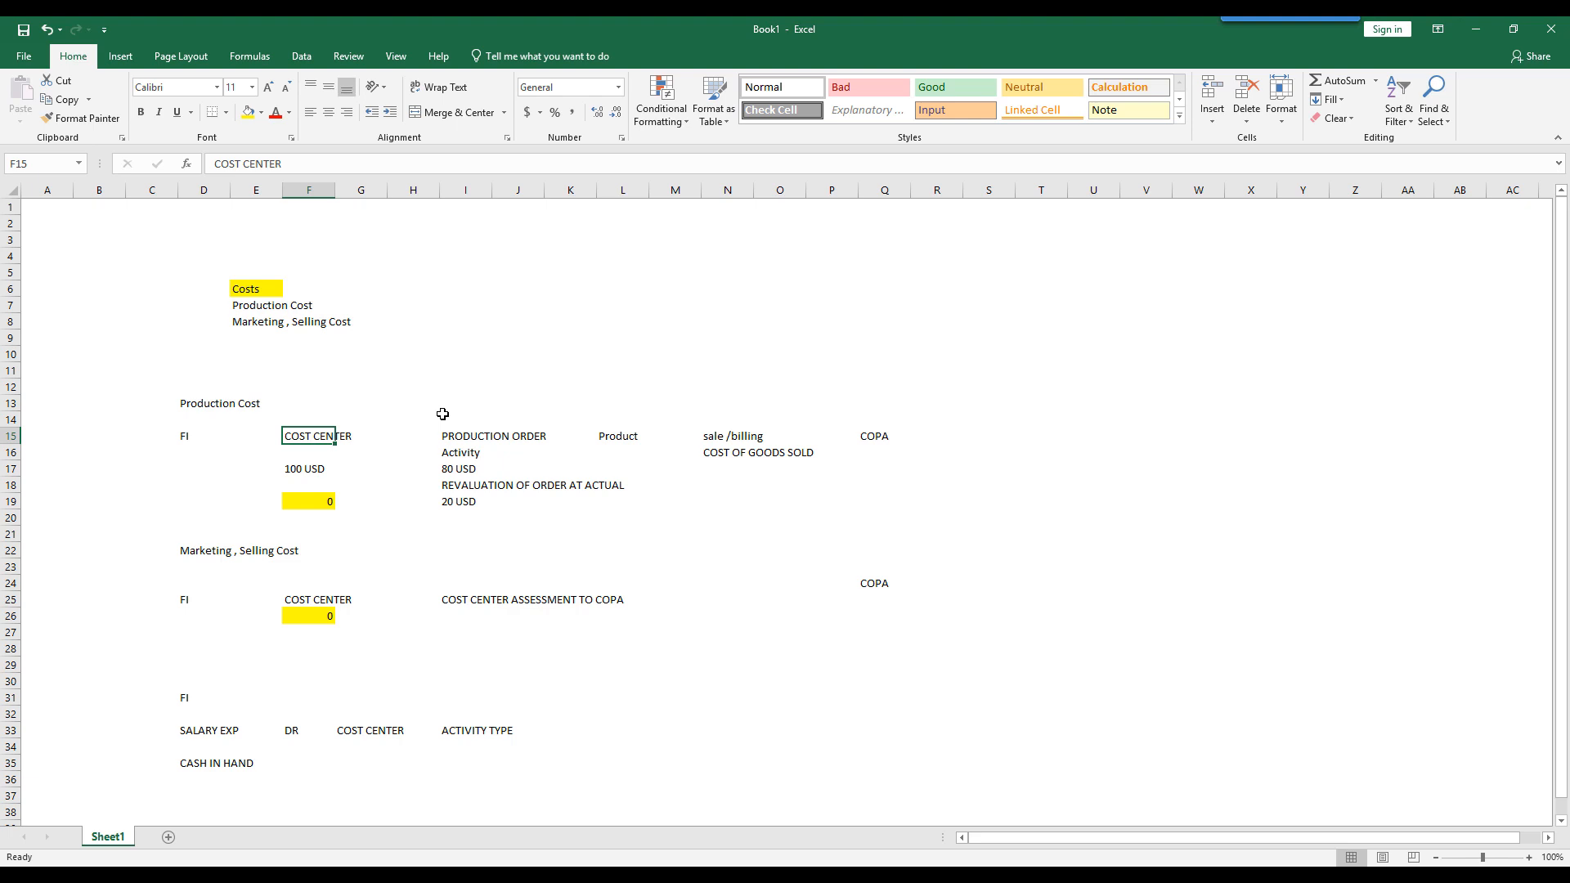
{"action": "key", "text": "Down"}
{"action": "key", "text": "Down"}
{"action": "key", "text": "Right"}
{"action": "key", "text": "Right"}
{"action": "key", "text": "Up"}
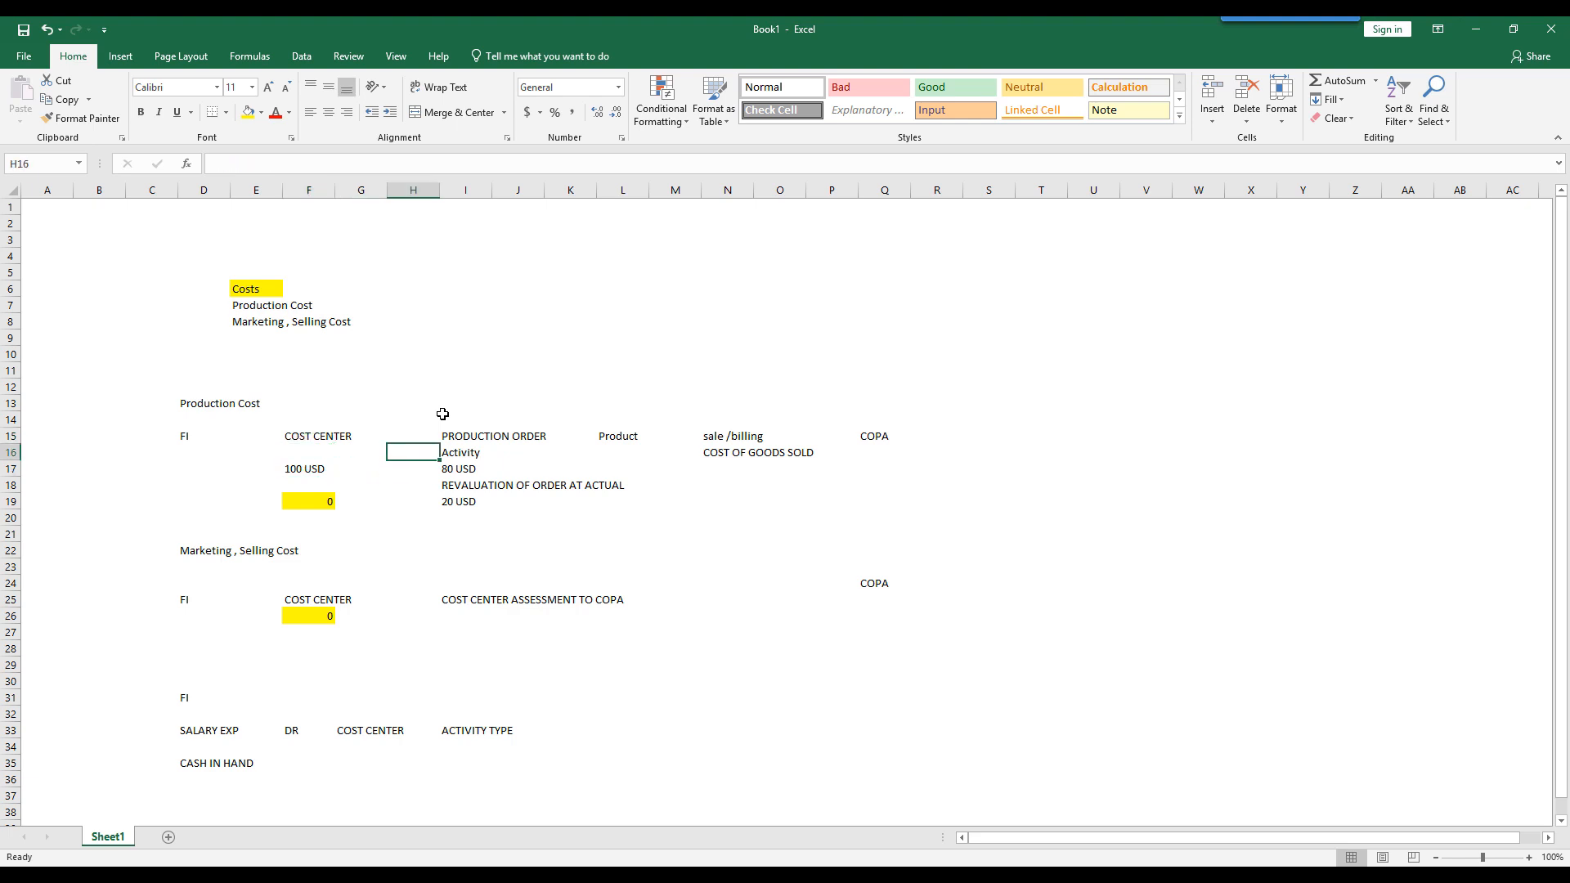
{"action": "key", "text": "Right"}
{"action": "key", "text": "Up"}
{"action": "key", "text": "Down"}
{"action": "key", "text": "Down"}
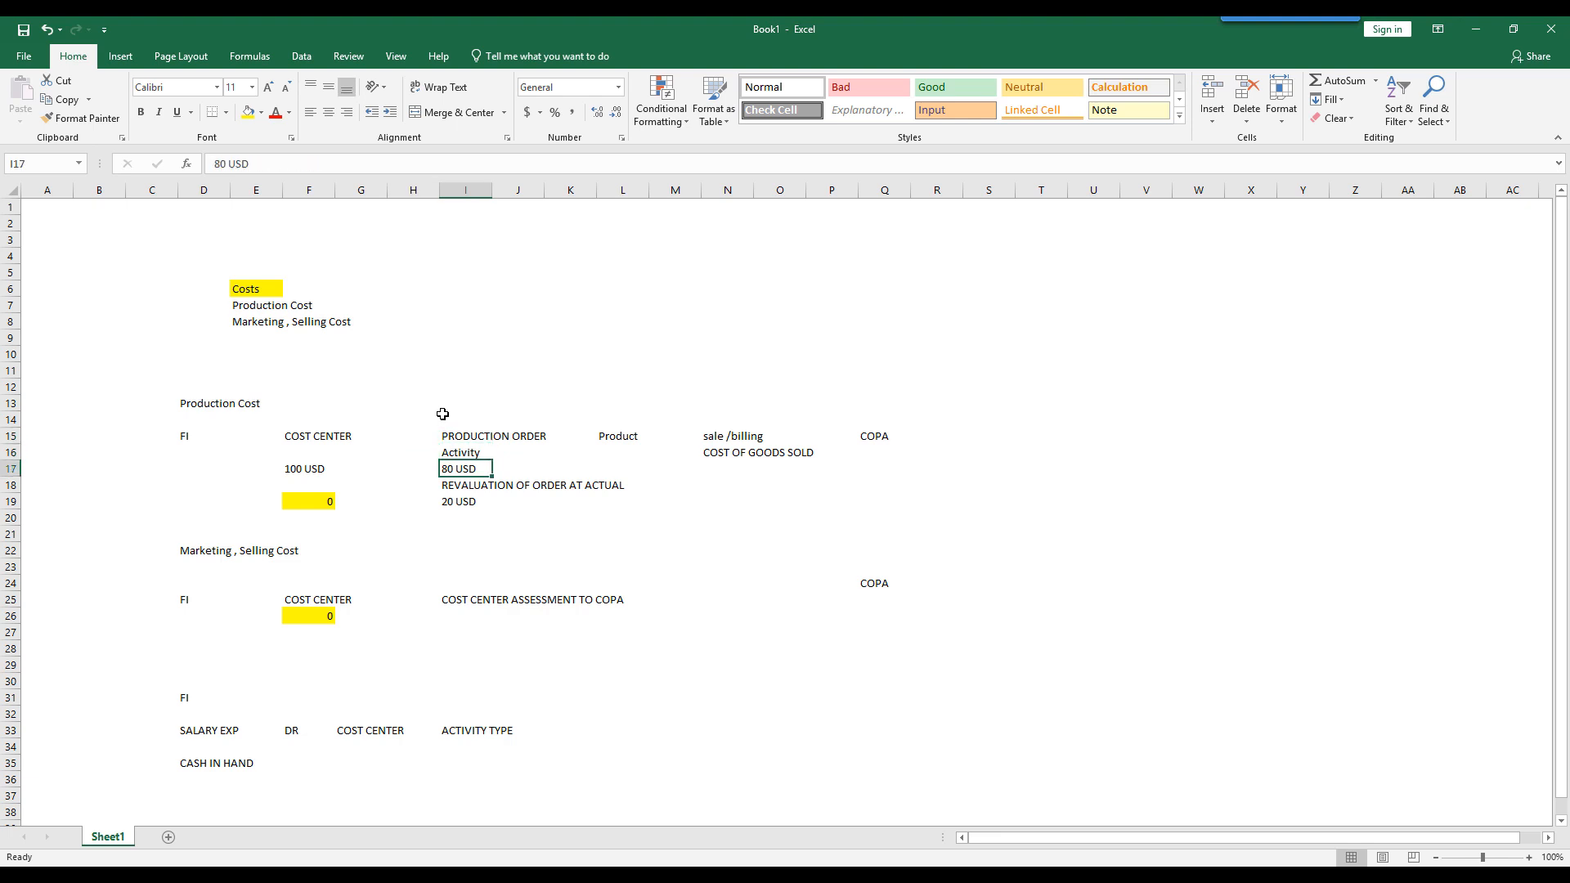
{"action": "key", "text": "Down"}
{"action": "key", "text": "shift+Right"}
{"action": "key", "text": "shift+Down"}
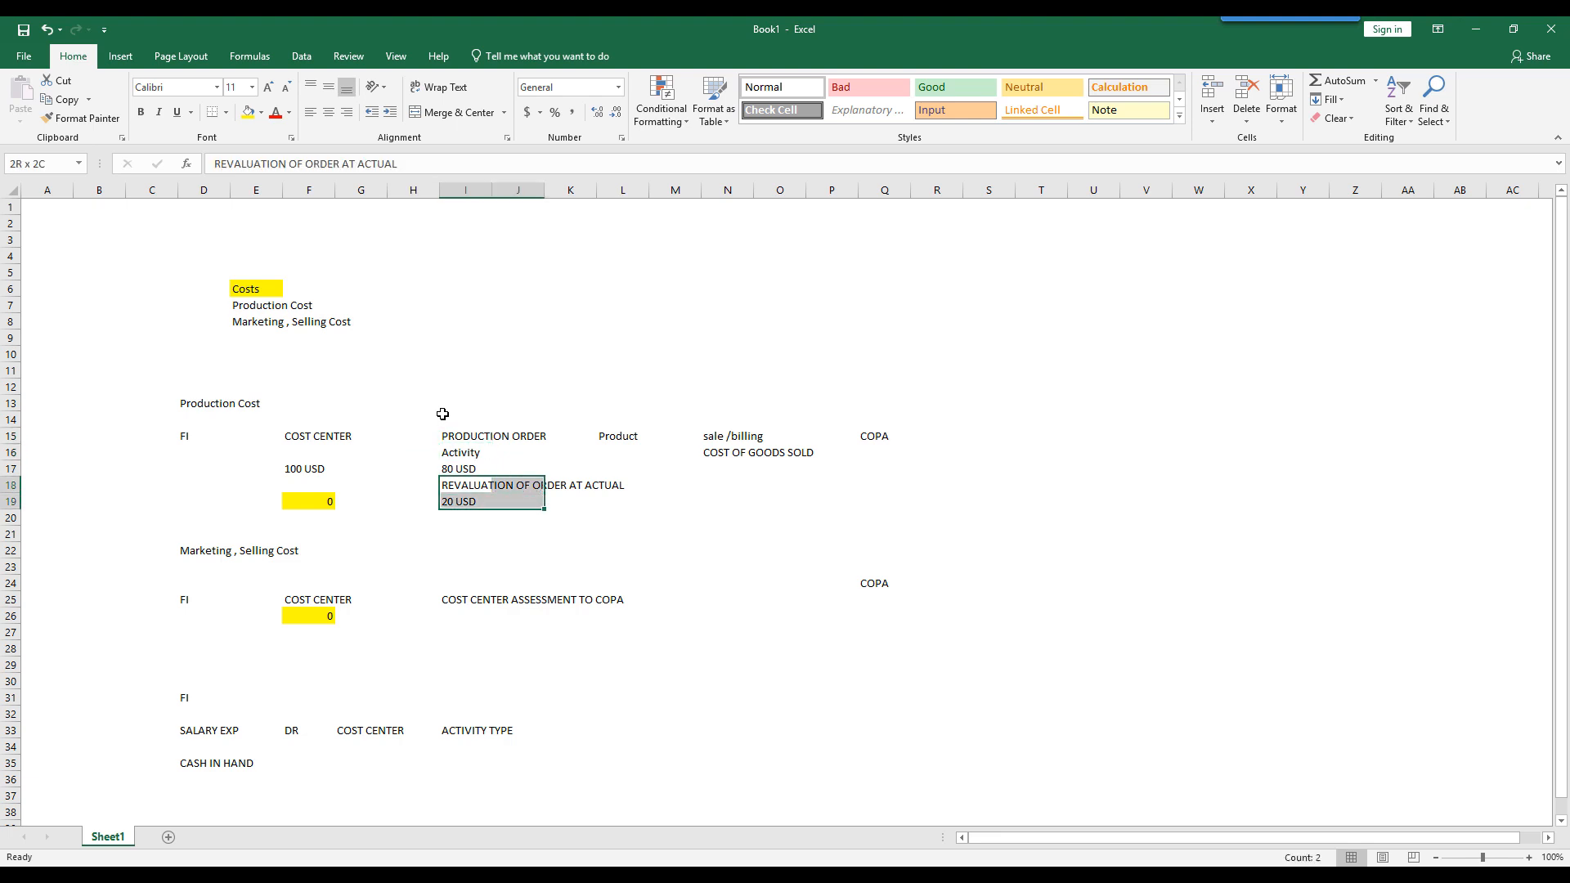
{"action": "key", "text": "shift+Down"}
{"action": "key", "text": "Delete"}
{"action": "key", "text": "Up"}
{"action": "key", "text": "Up"}
{"action": "key", "text": "Down"}
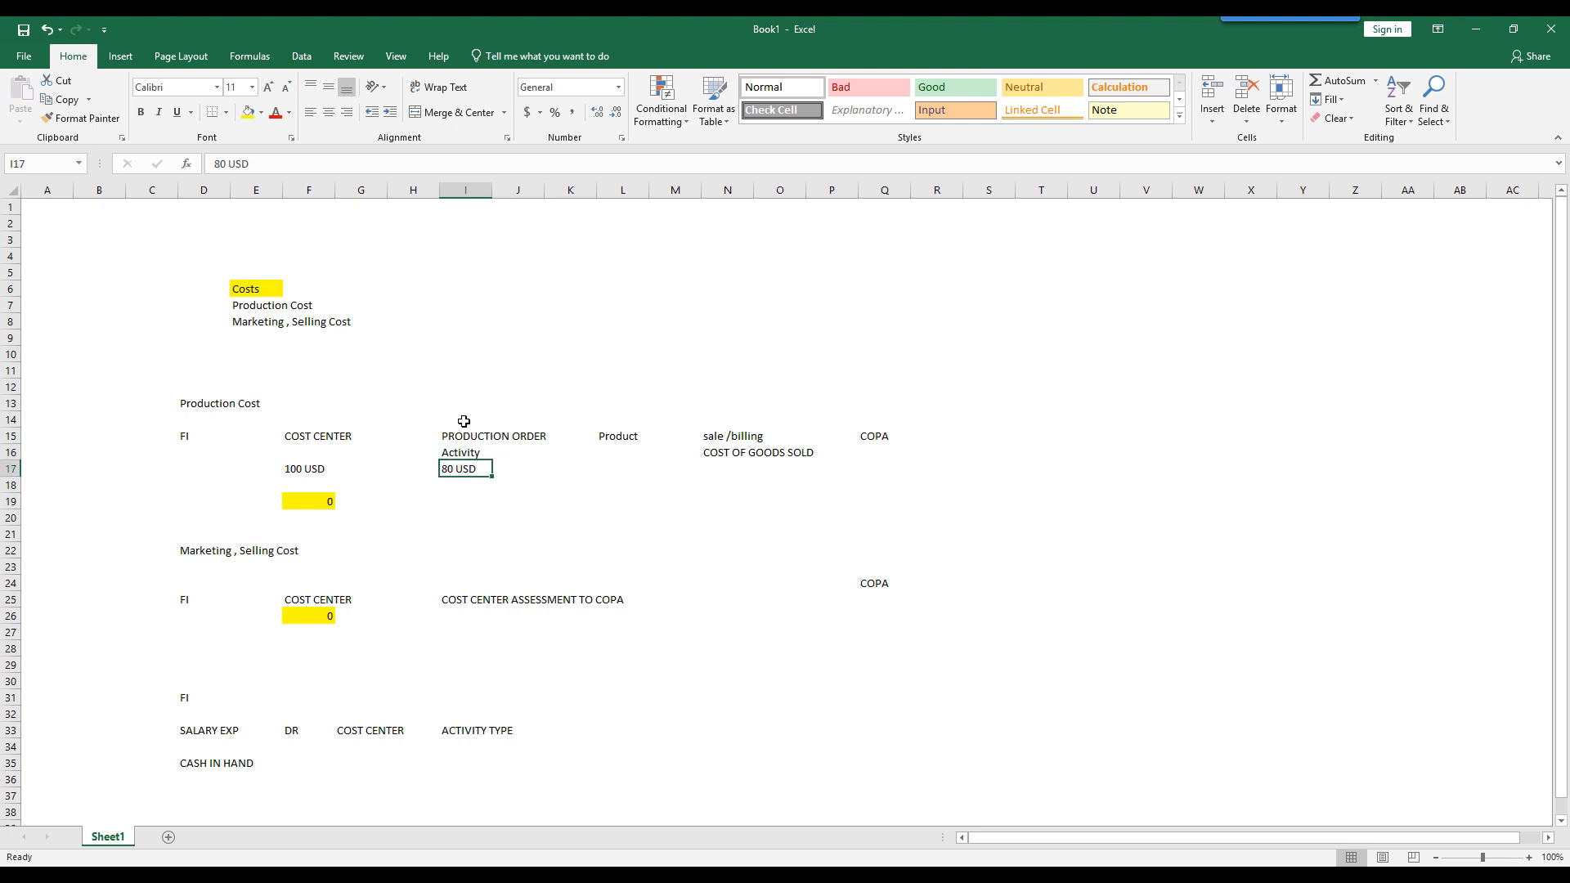
- Examine the production cost flow in rows 15 to 17, from cost center and production order activity through product and cost of goods sold to COPA
{"action": "left_click", "coordinate": [303, 473]}
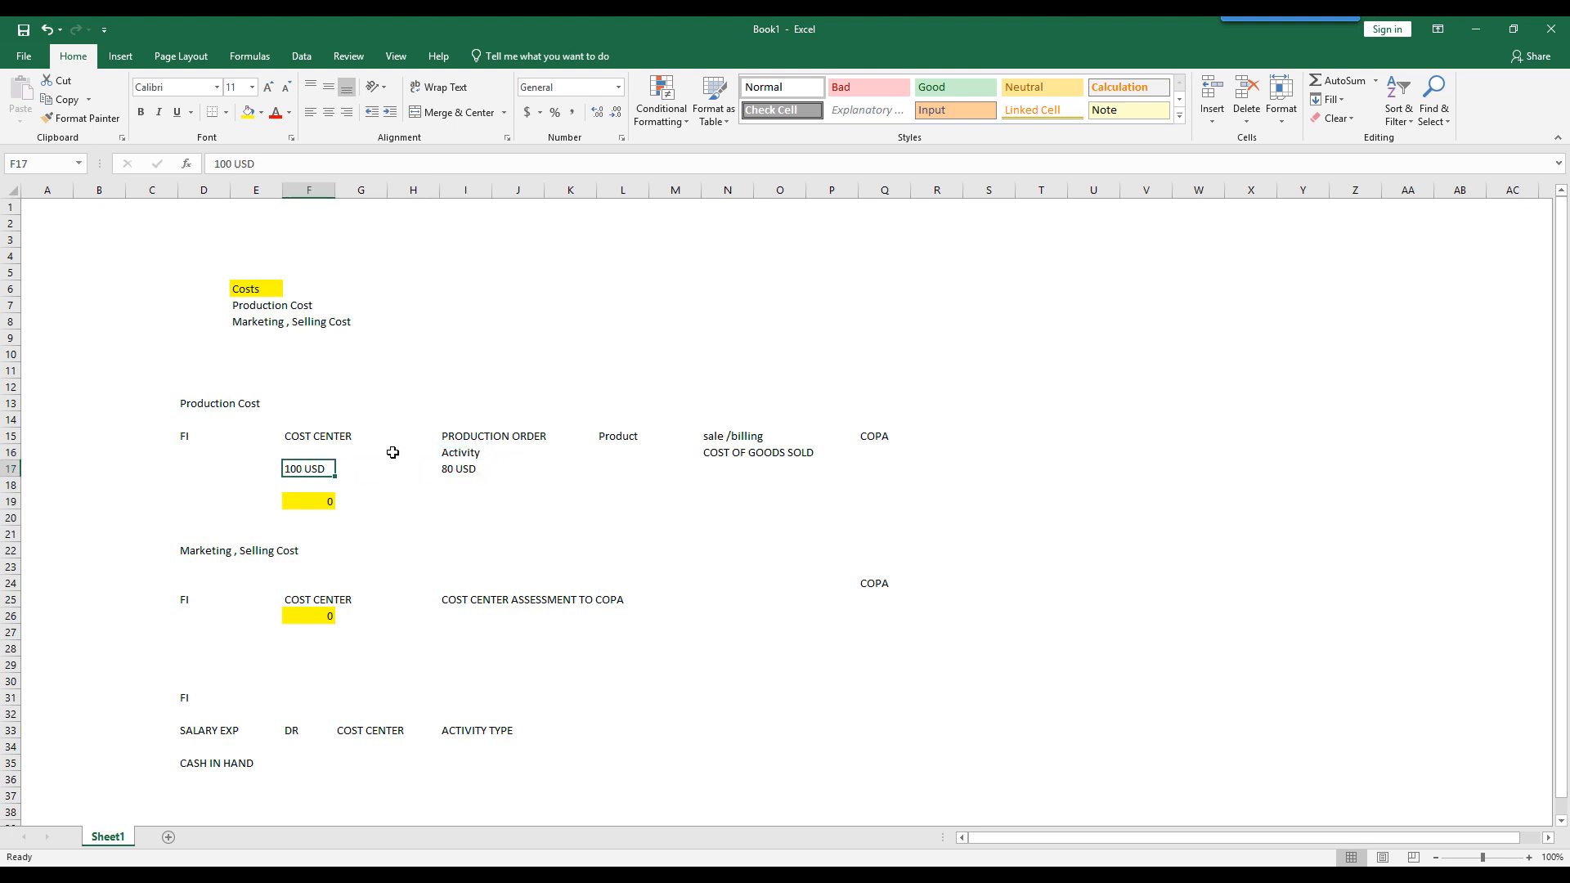
{"action": "left_click", "coordinate": [462, 473]}
{"action": "left_click", "coordinate": [475, 437]}
{"action": "left_click", "coordinate": [468, 453]}
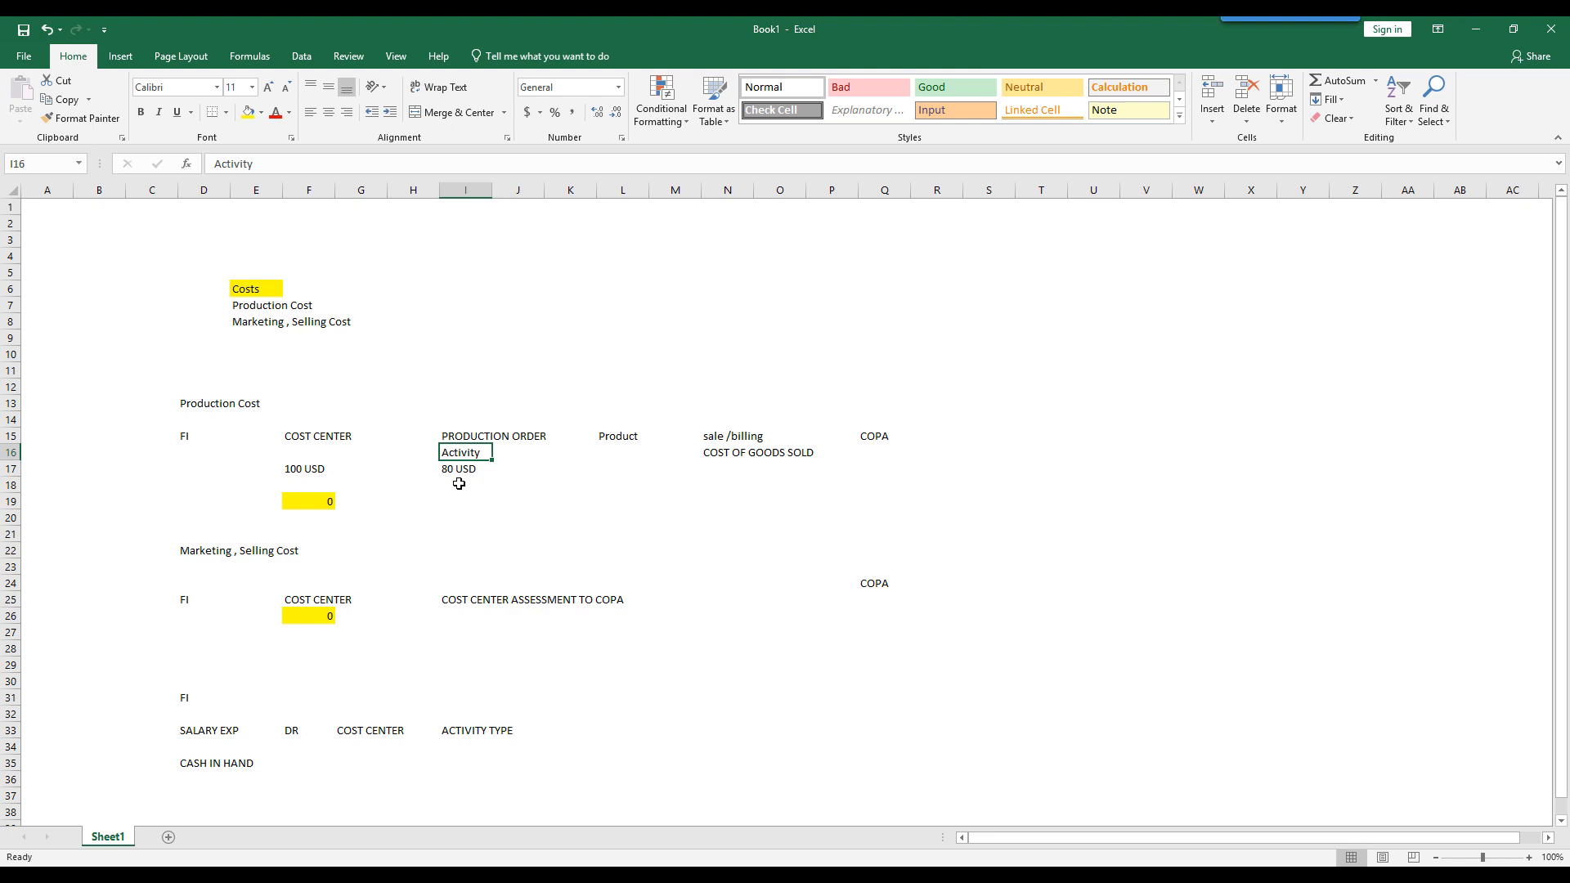
{"action": "left_click", "coordinate": [474, 438]}
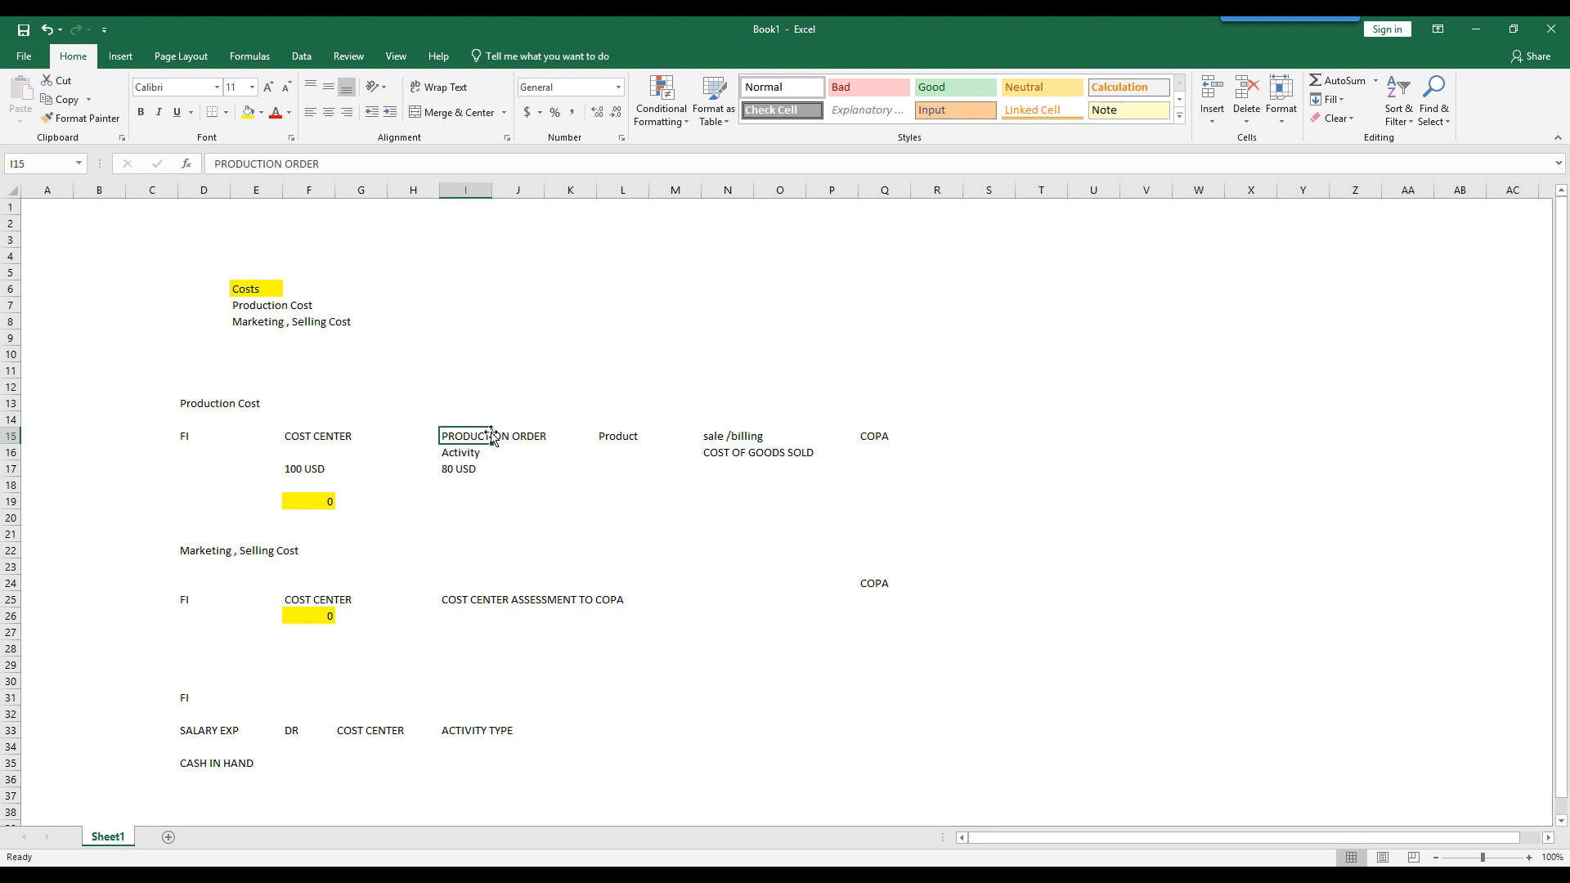
{"action": "left_click_drag", "start_coordinate": [478, 439], "coordinate": [518, 458]}
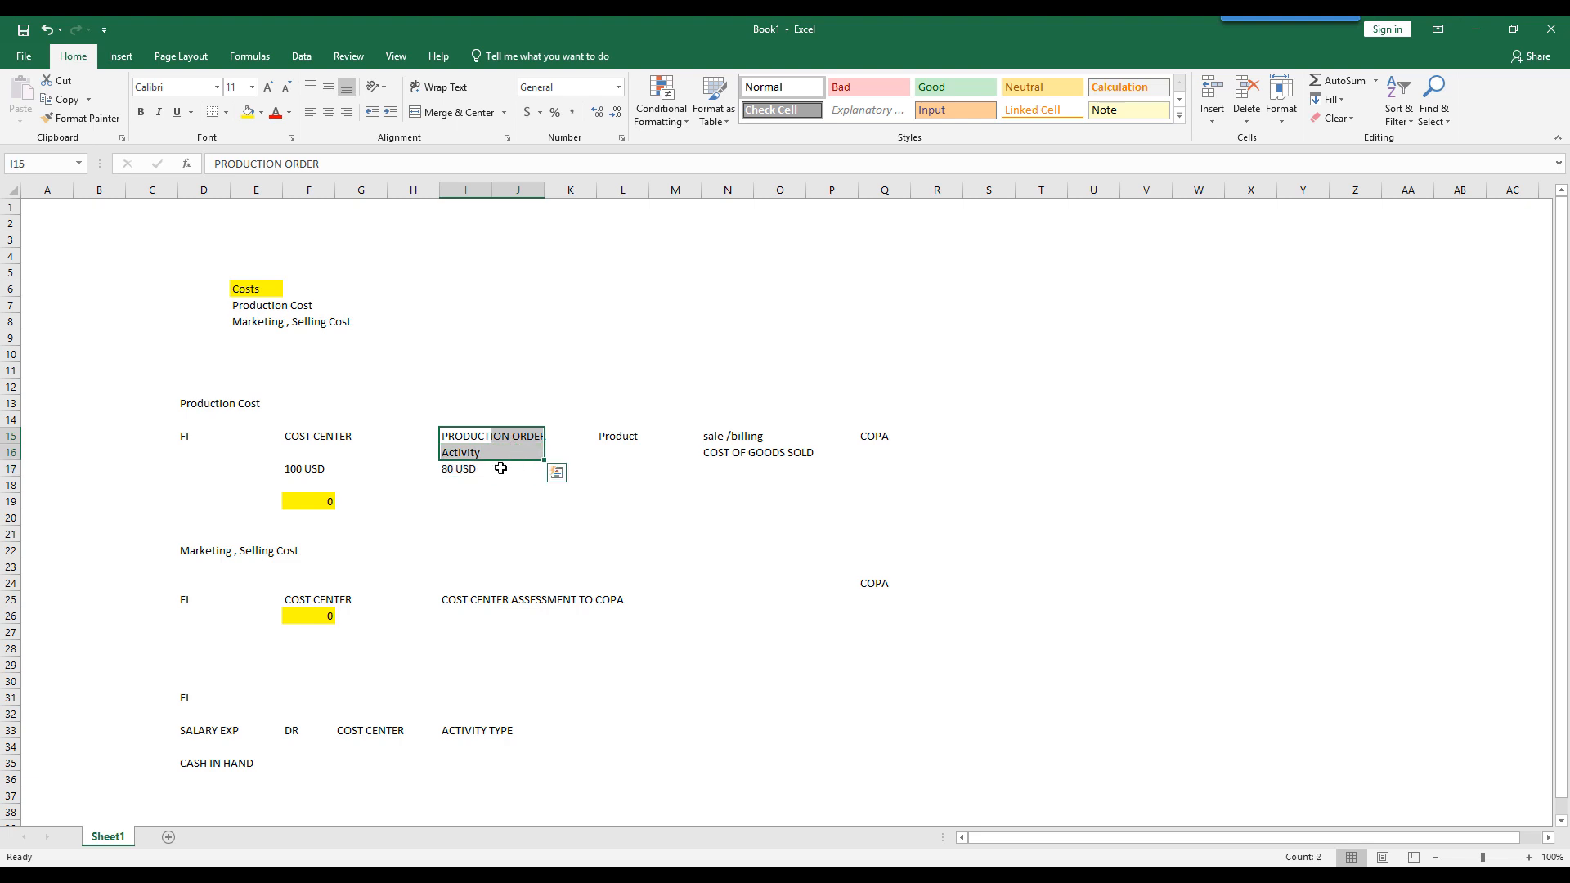
{"action": "left_click", "coordinate": [461, 456]}
{"action": "left_click", "coordinate": [615, 435]}
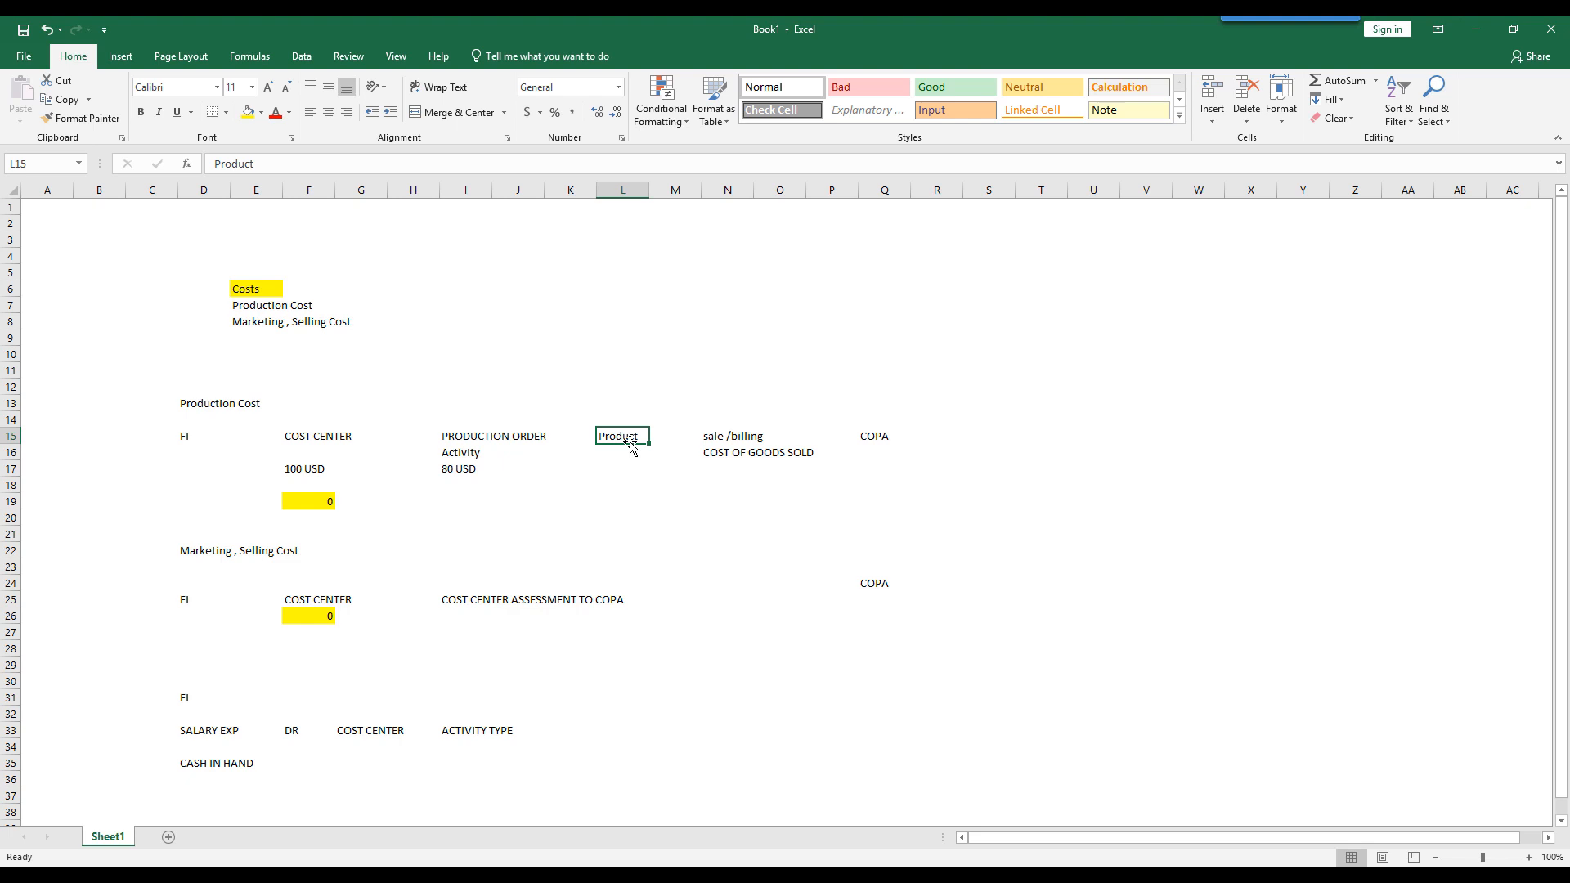
{"action": "key", "text": "Down"}
{"action": "key", "text": "Right"}
{"action": "key", "text": "Right"}
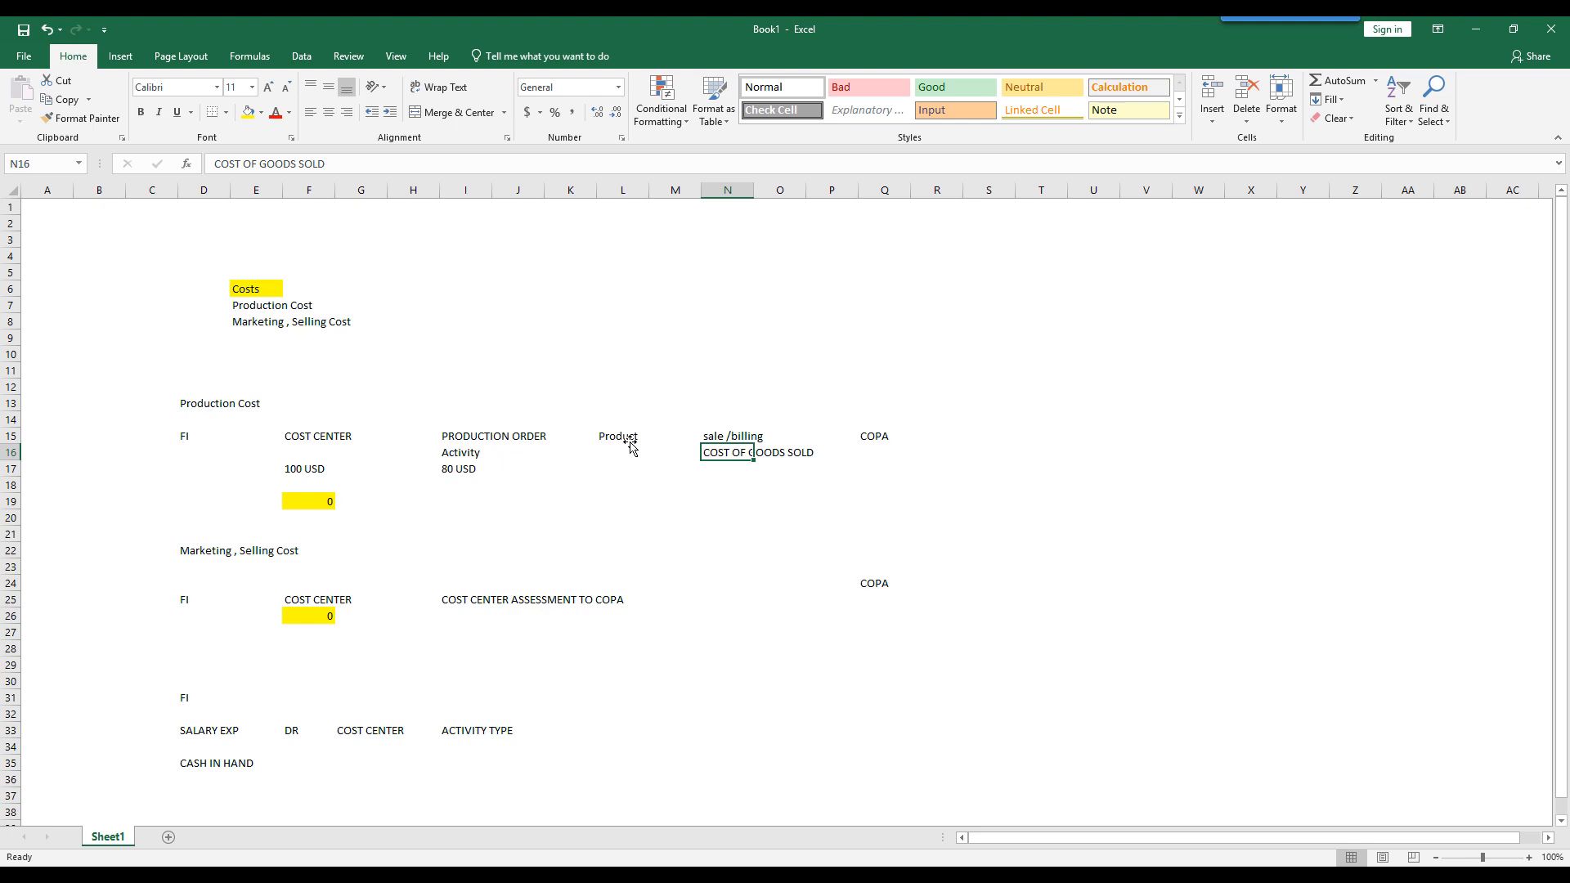
{"action": "key", "text": "Right"}
{"action": "key", "text": "Right"}
{"action": "key", "text": "Right"}
{"action": "key", "text": "Up"}
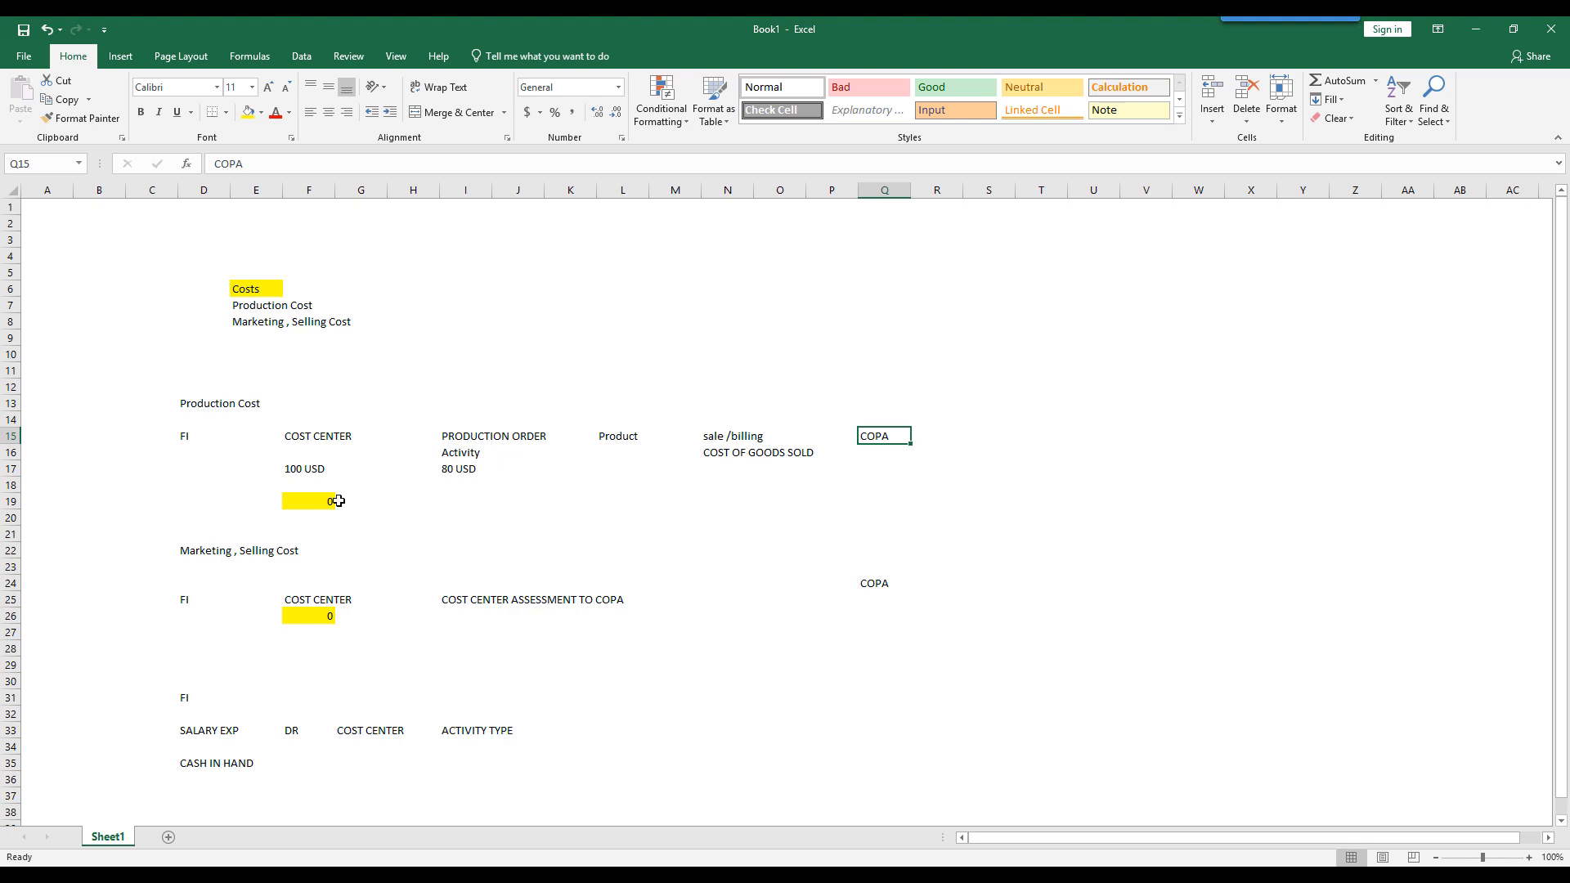
- Enter 20 USD in cell F18, below the cost center's 100 USD amount
{"action": "left_click", "coordinate": [305, 473]}
{"action": "left_click", "coordinate": [458, 472]}
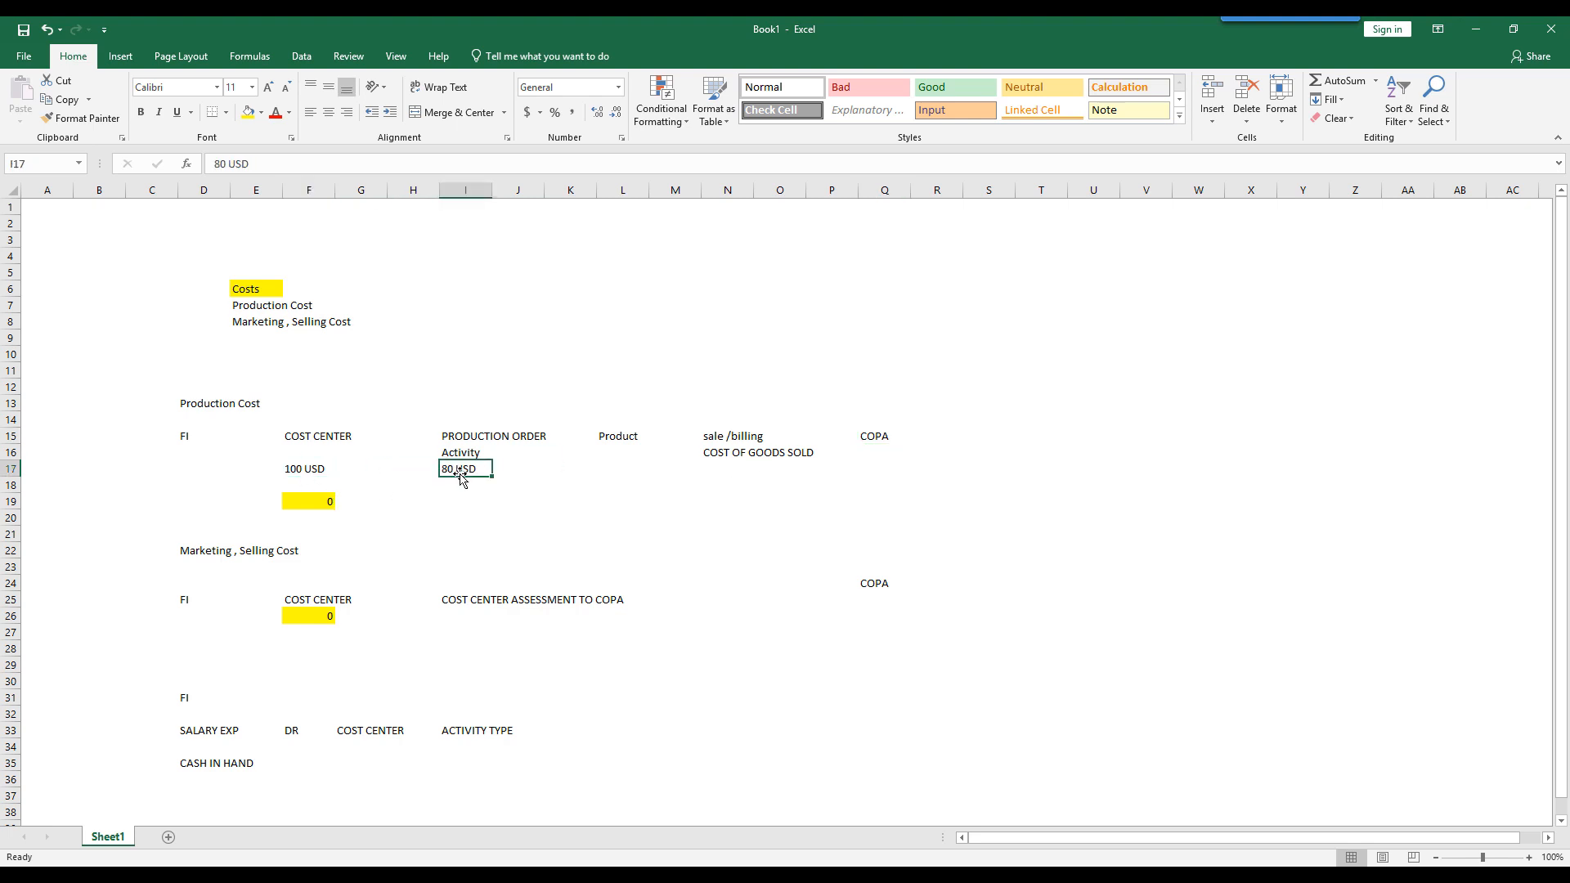
{"action": "left_click", "coordinate": [336, 488]}
{"action": "type", "text": "20"}
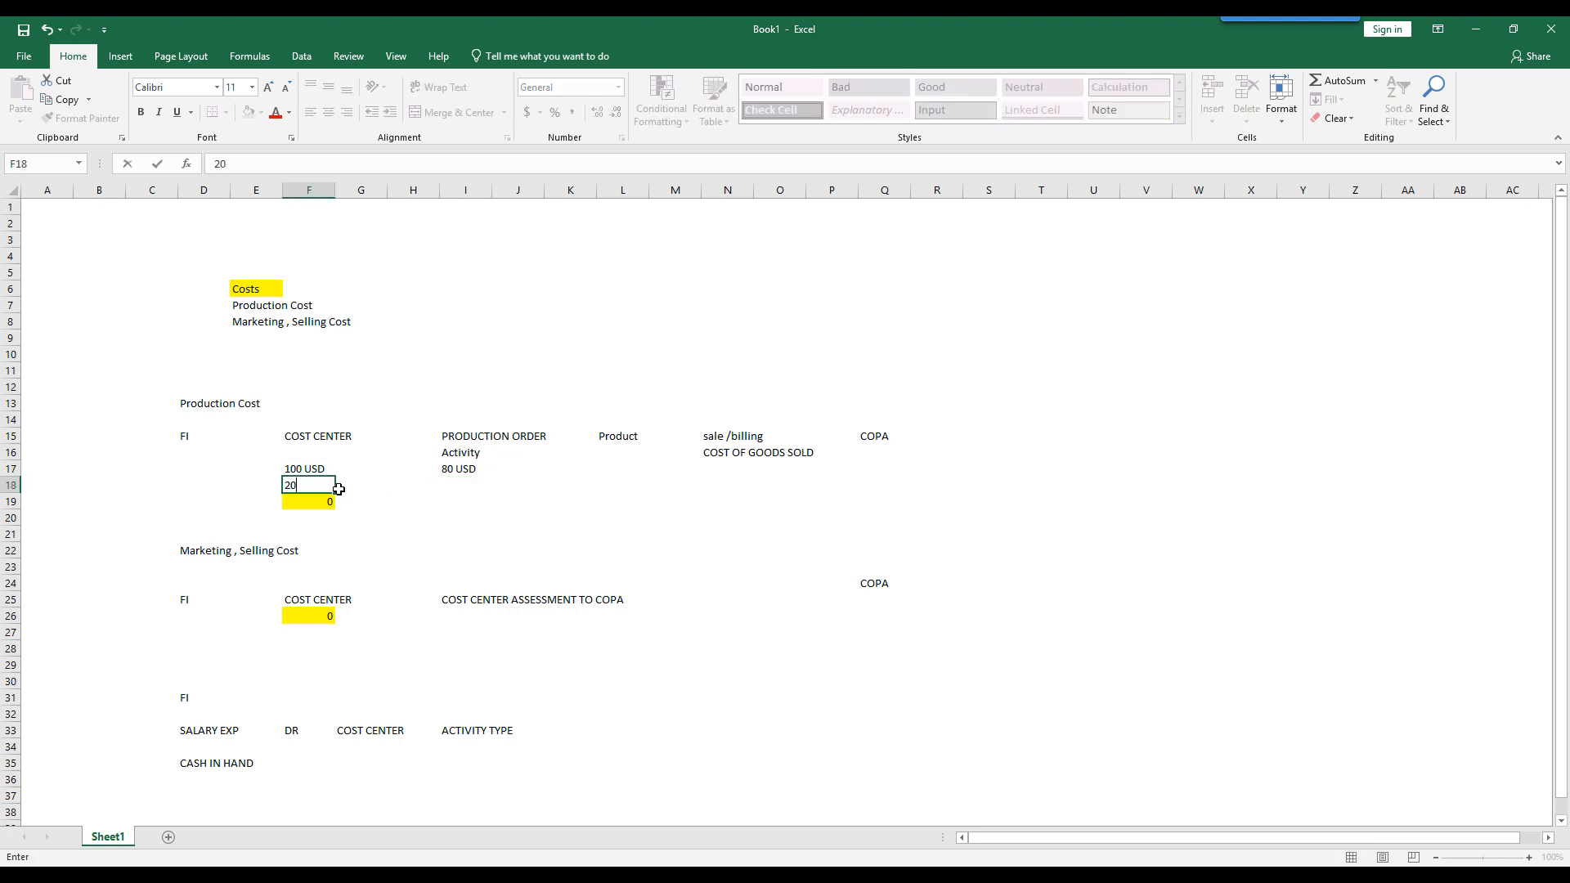
{"action": "type", "text": " USB"}
{"action": "key", "text": "BackSpace"}
{"action": "type", "text": "D"}
{"action": "key", "text": "Return"}
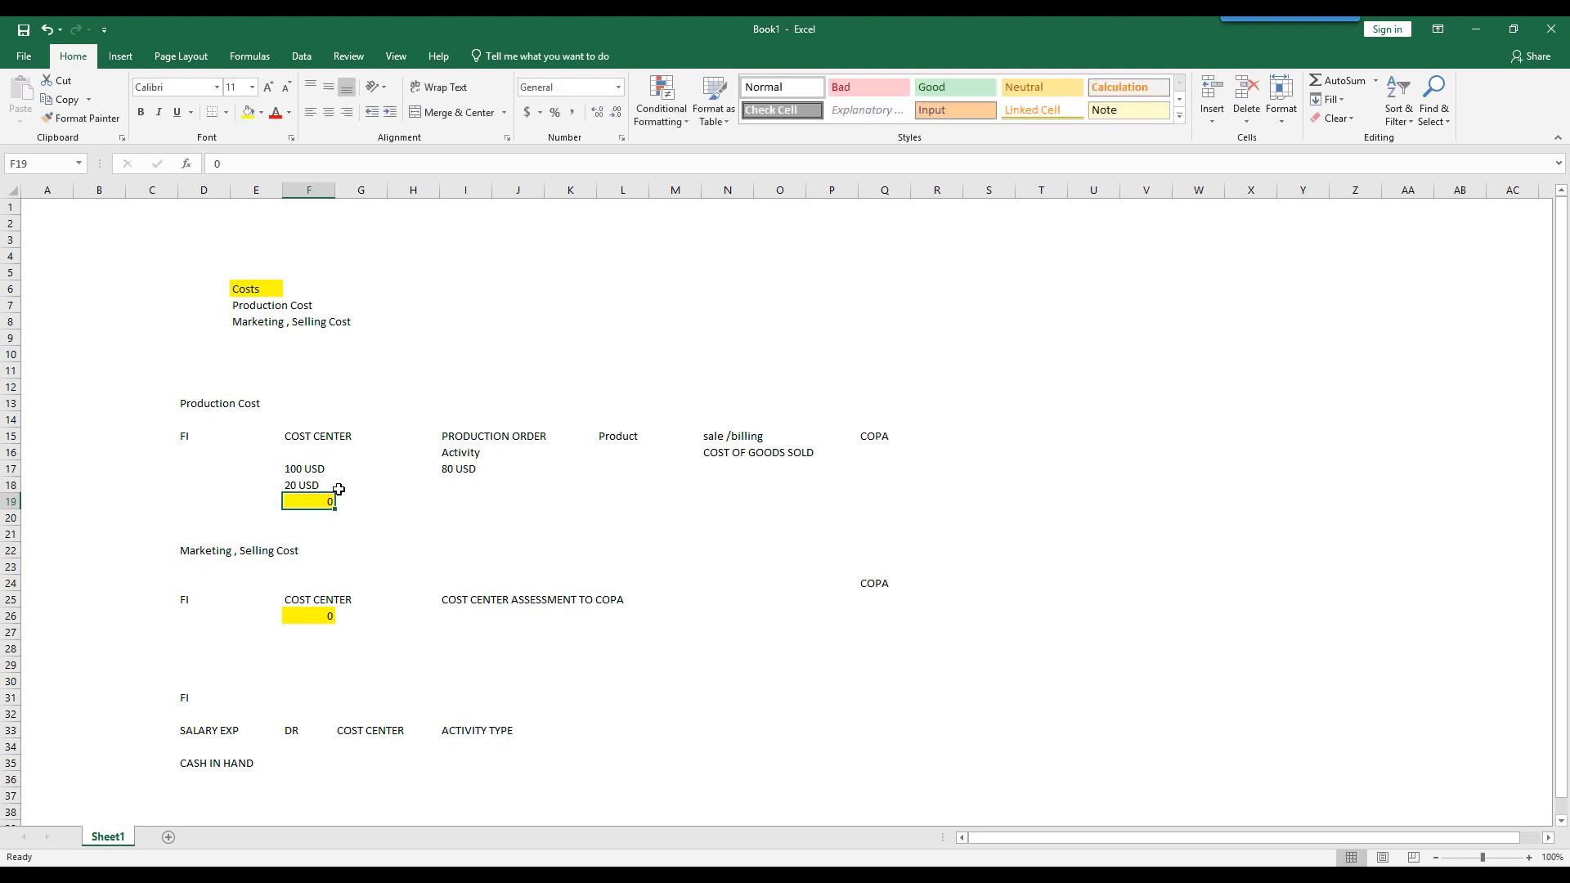
- Enter the label "Revaluation of Production Order" in cell I18, below the activity amount
{"action": "left_click", "coordinate": [311, 485]}
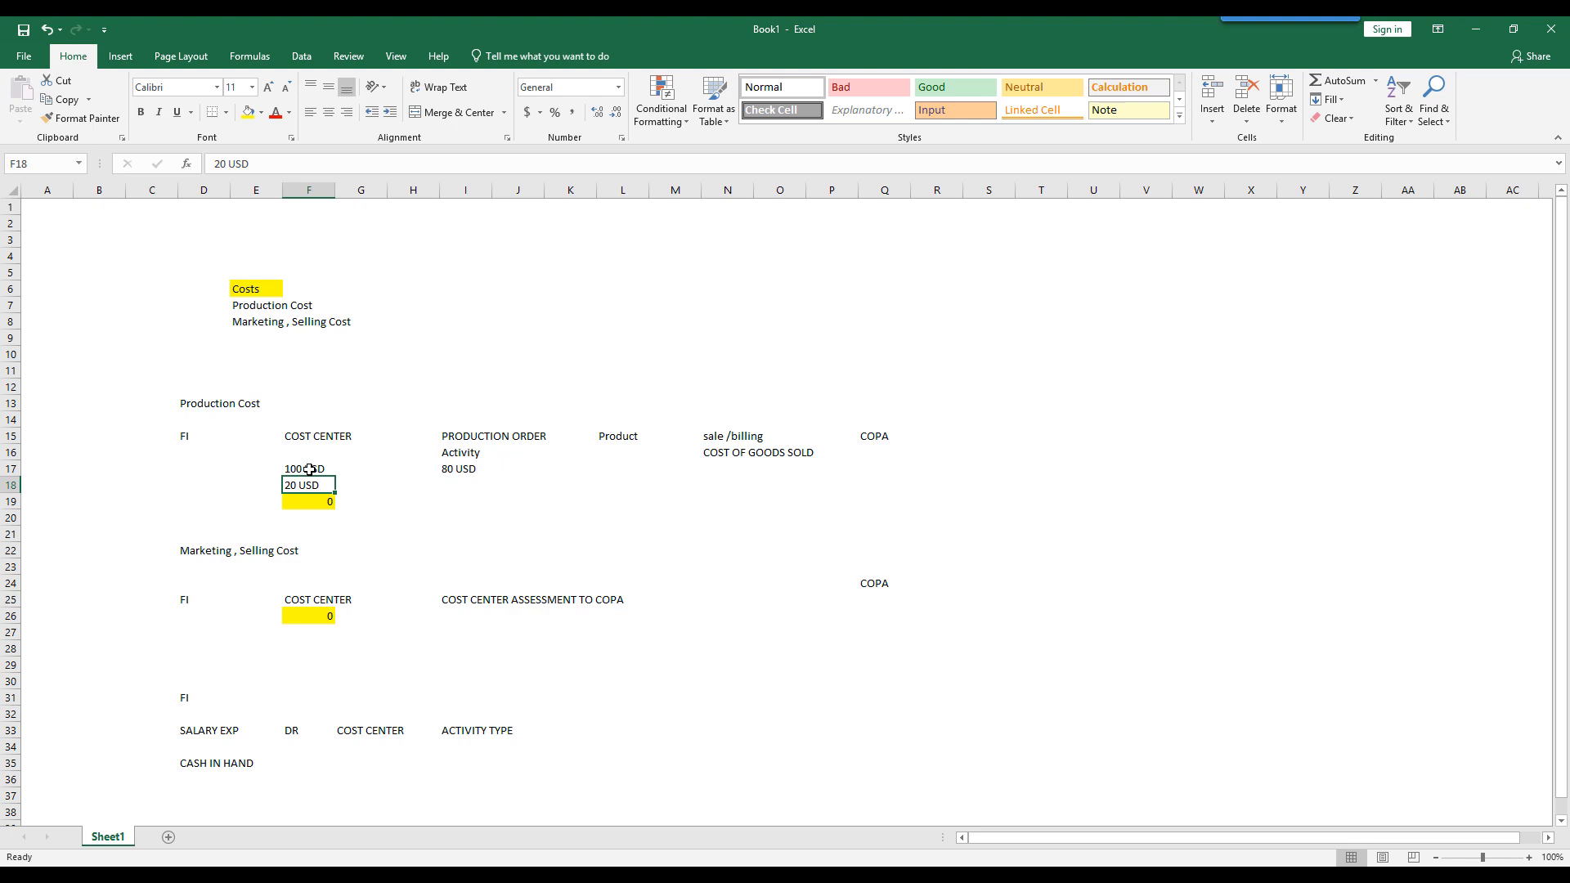
{"action": "left_click", "coordinate": [456, 491]}
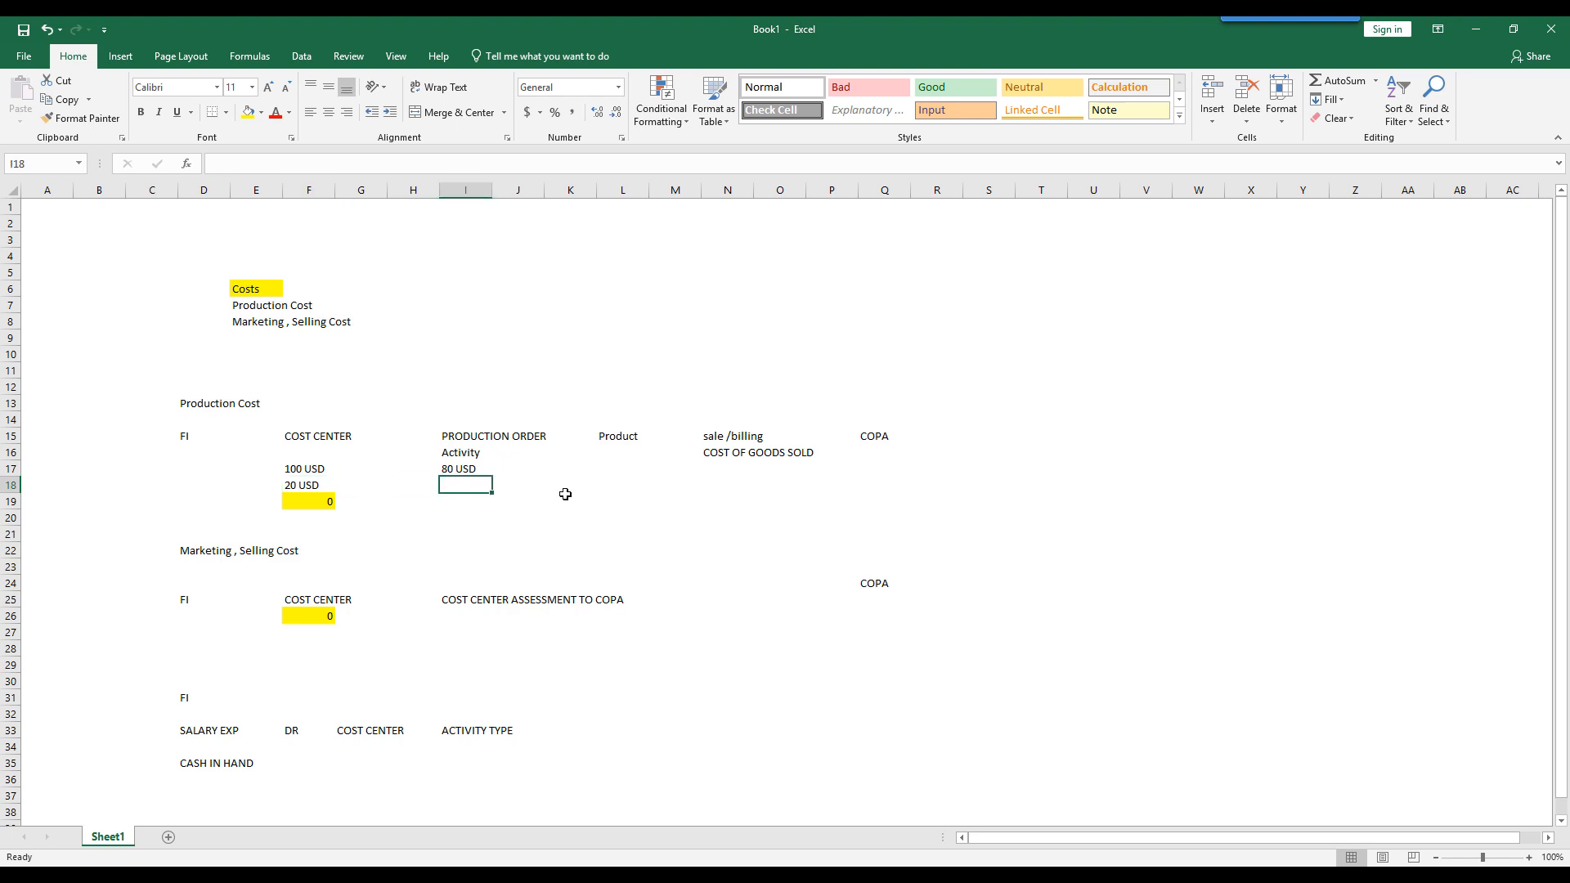
{"action": "type", "text": "Re"}
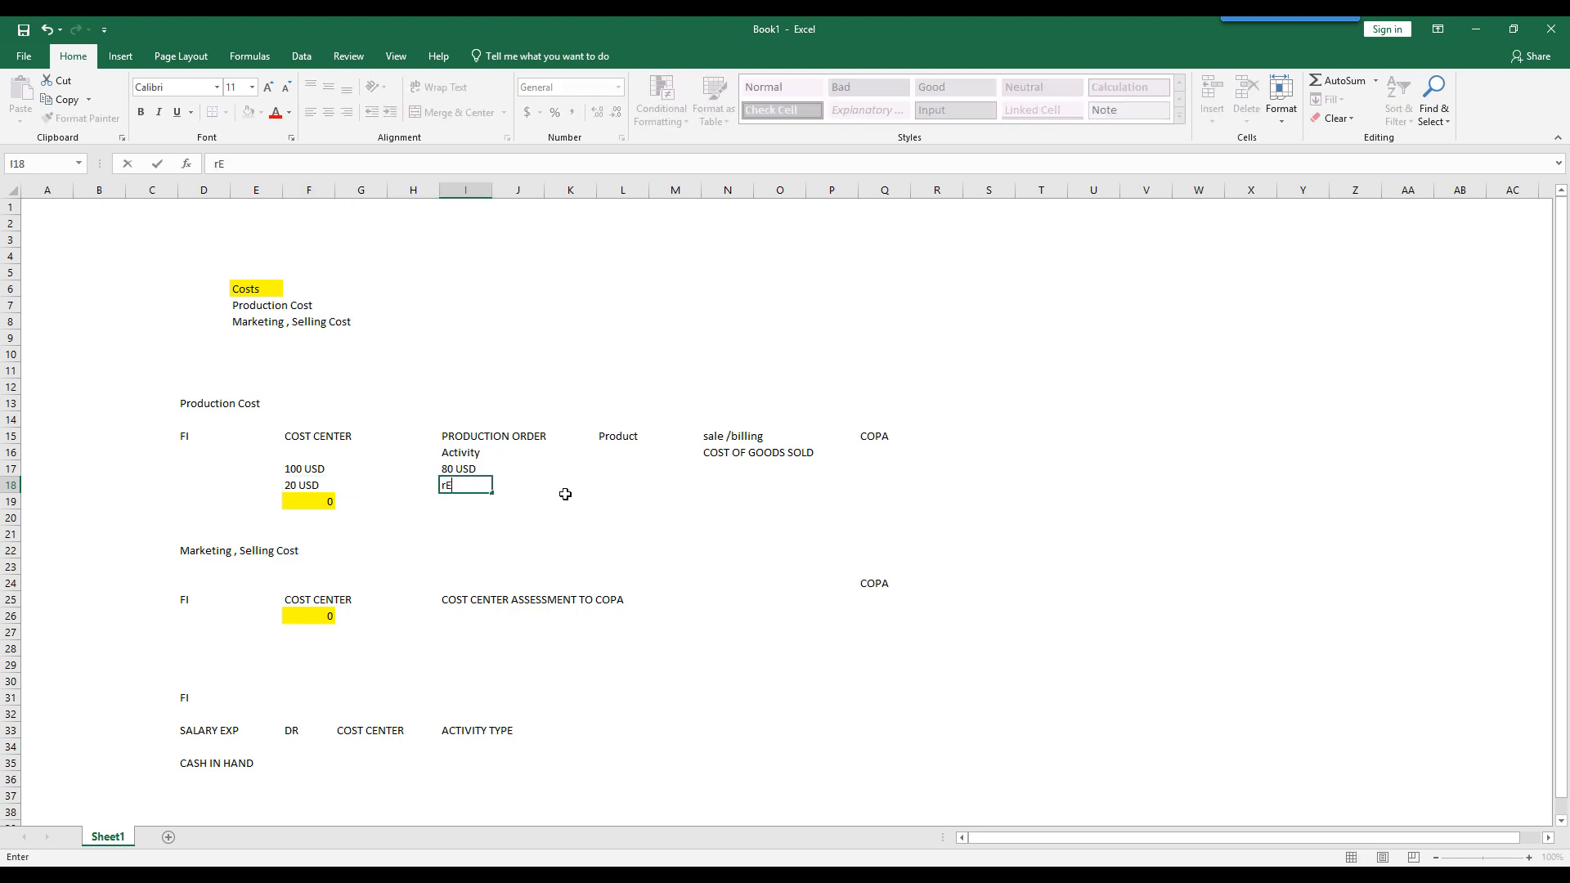
{"action": "type", "text": "aluation"}
{"action": "key", "text": "BackSpace"}
{"action": "key", "text": "BackSpace"}
{"action": "key", "text": "BackSpace"}
{"action": "key", "text": "BackSpace"}
{"action": "key", "text": "BackSpace"}
{"action": "key", "text": "BackSpace"}
{"action": "key", "text": "BackSpace"}
{"action": "key", "text": "BackSpace"}
{"action": "type", "text": "valuation of Production ORder"}
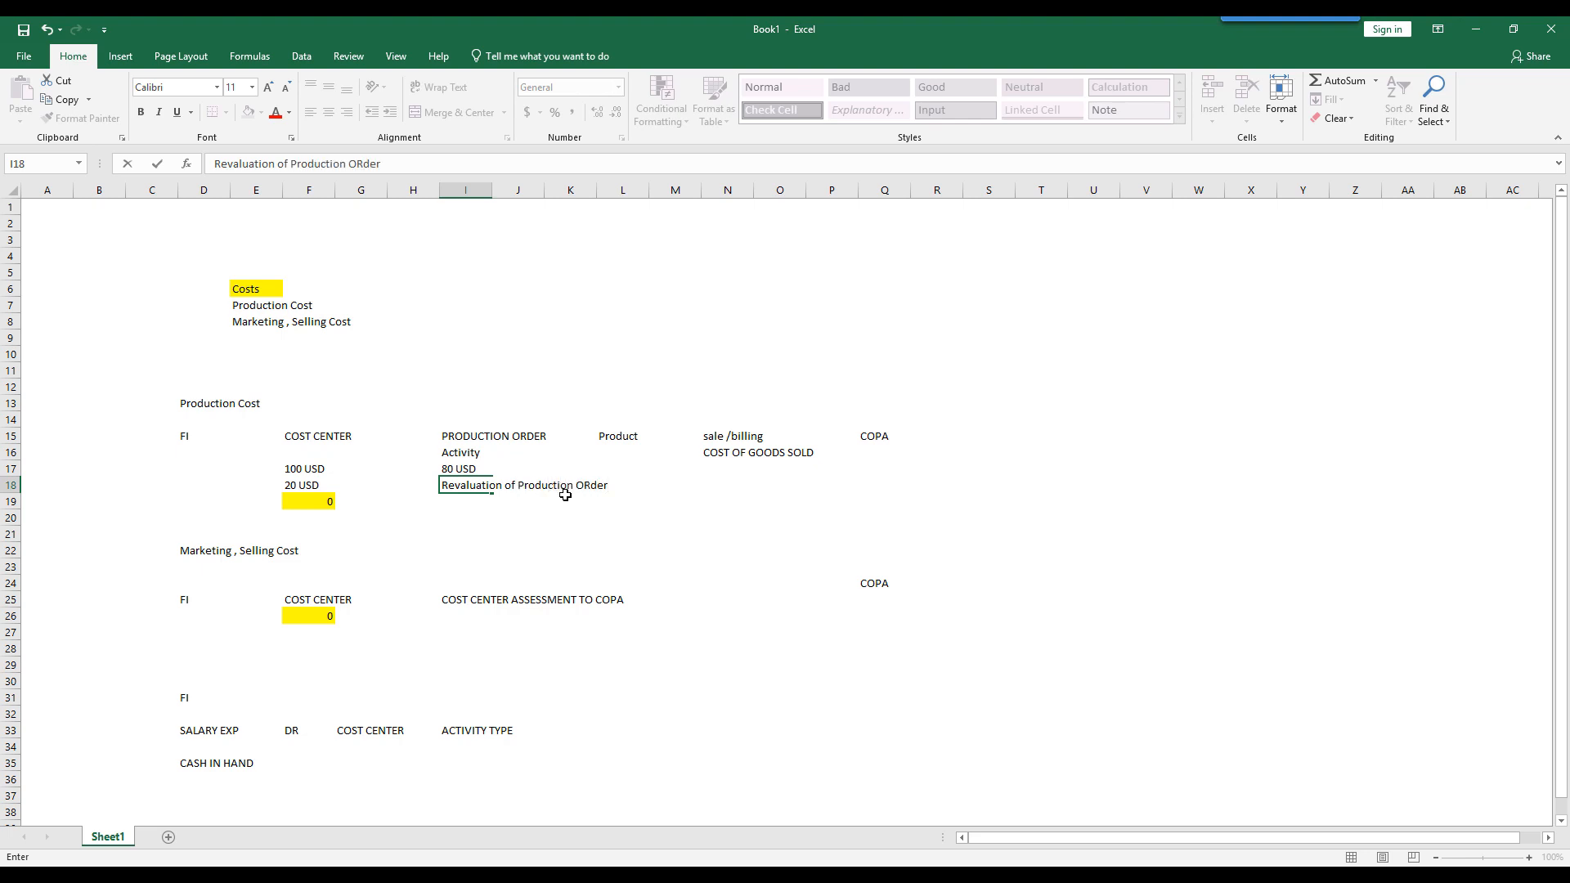
{"action": "key", "text": "Return"}
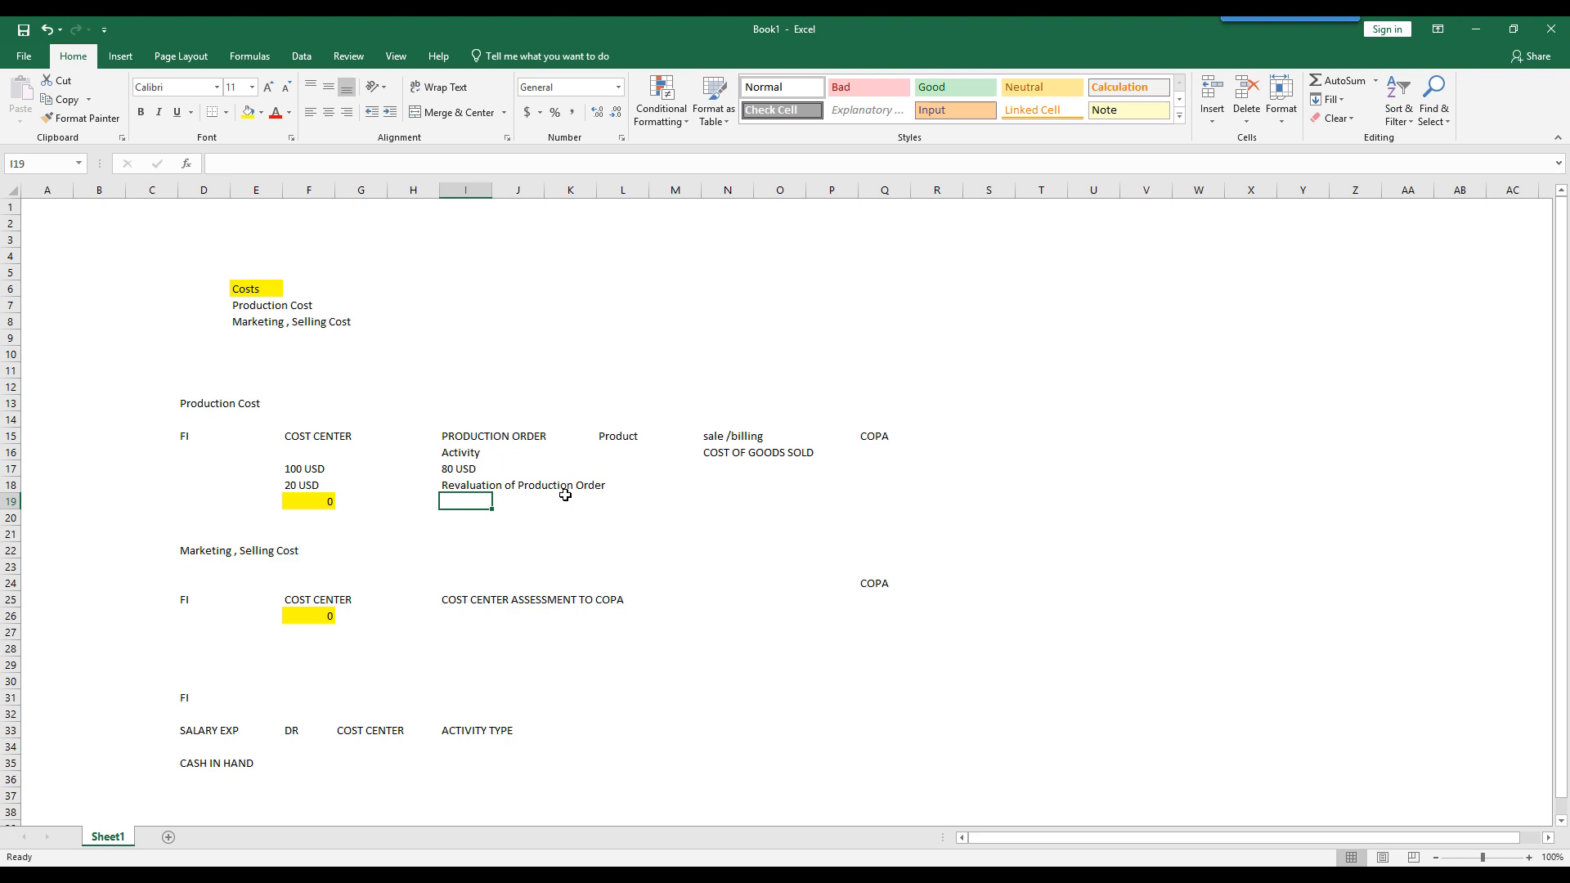
- Link cell I19 to the remaining cost center amount with the formula =F18
{"action": "type", "text": "="}
{"action": "key", "text": "Left"}
{"action": "key", "text": "Left"}
{"action": "key", "text": "Left"}
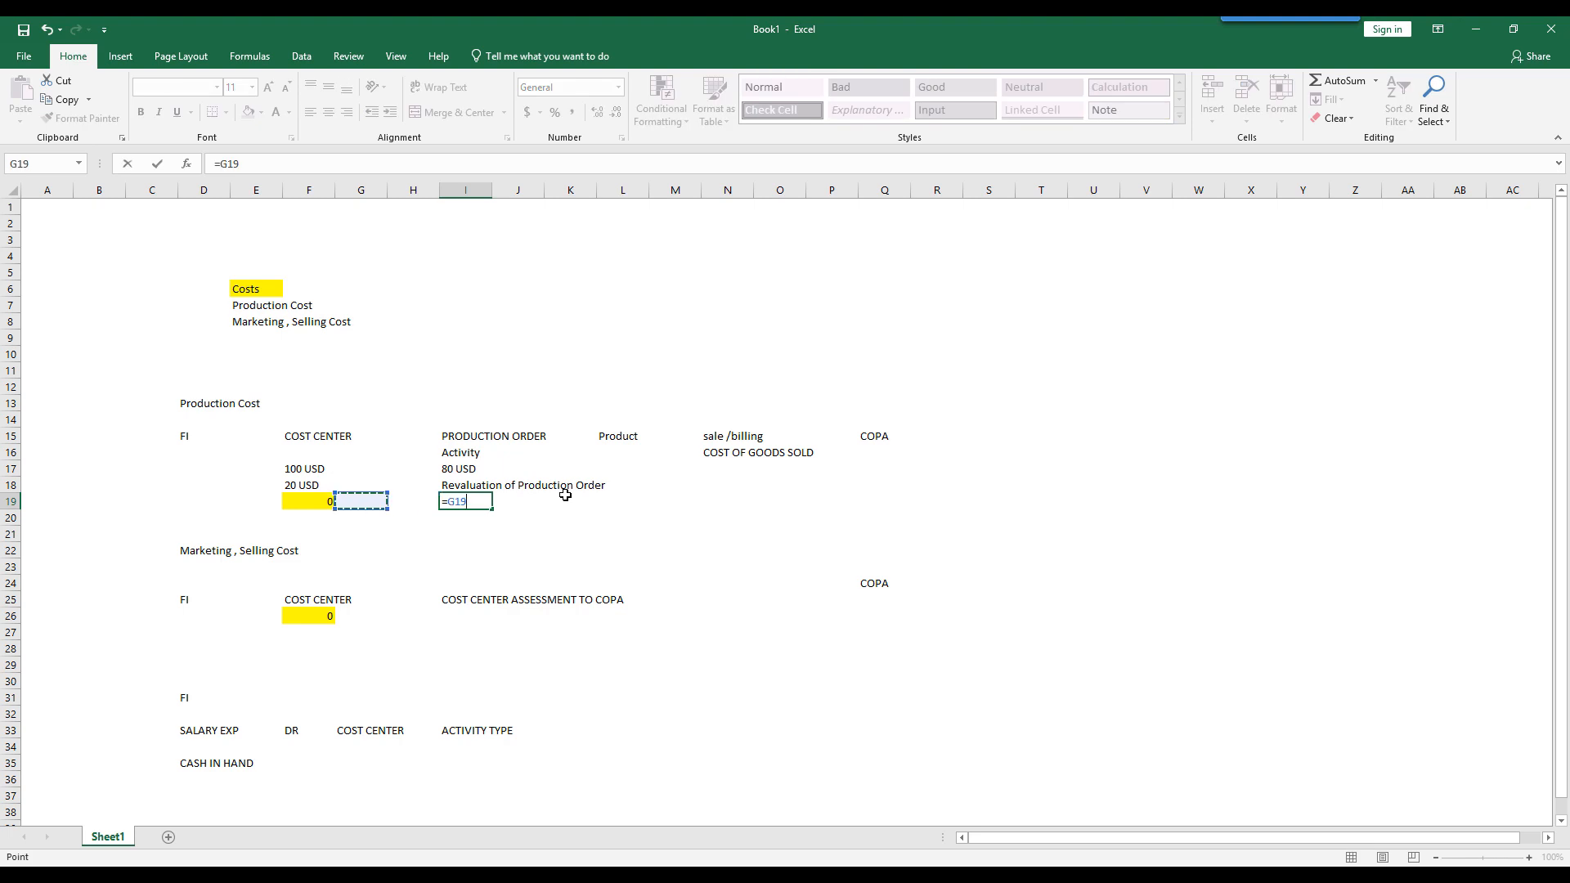
{"action": "key", "text": "Up"}
{"action": "key", "text": "Return"}
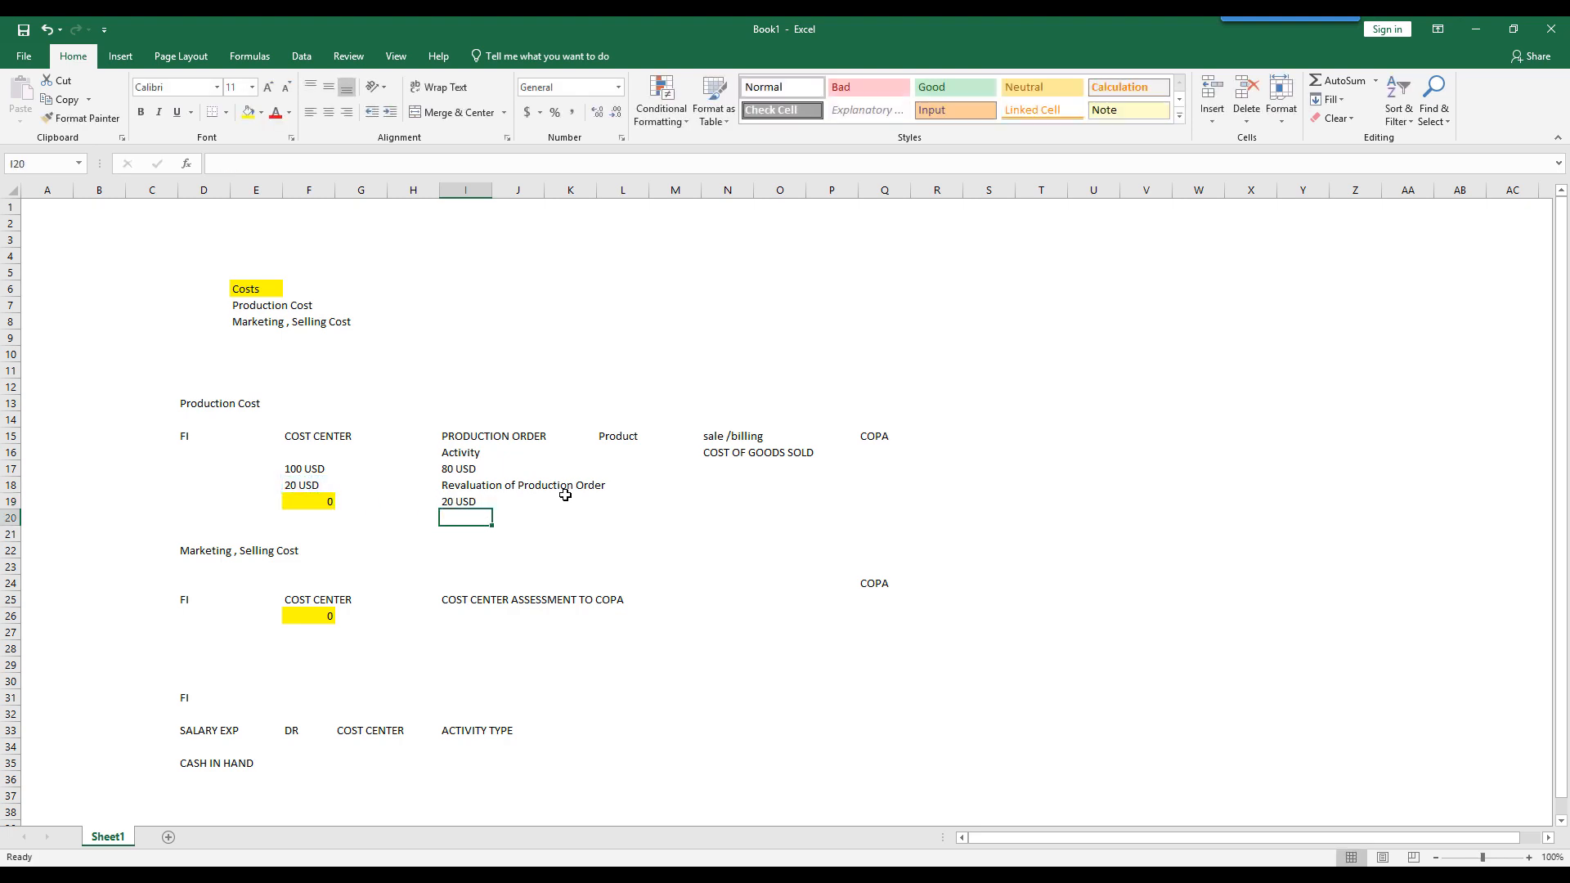
- Review the production order column from its heading in I15 down to the revaluation amount in I19
{"action": "key", "text": "Up"}
{"action": "key", "text": "Up"}
{"action": "key", "text": "Up"}
{"action": "key", "text": "Up"}
{"action": "key", "text": "Up"}
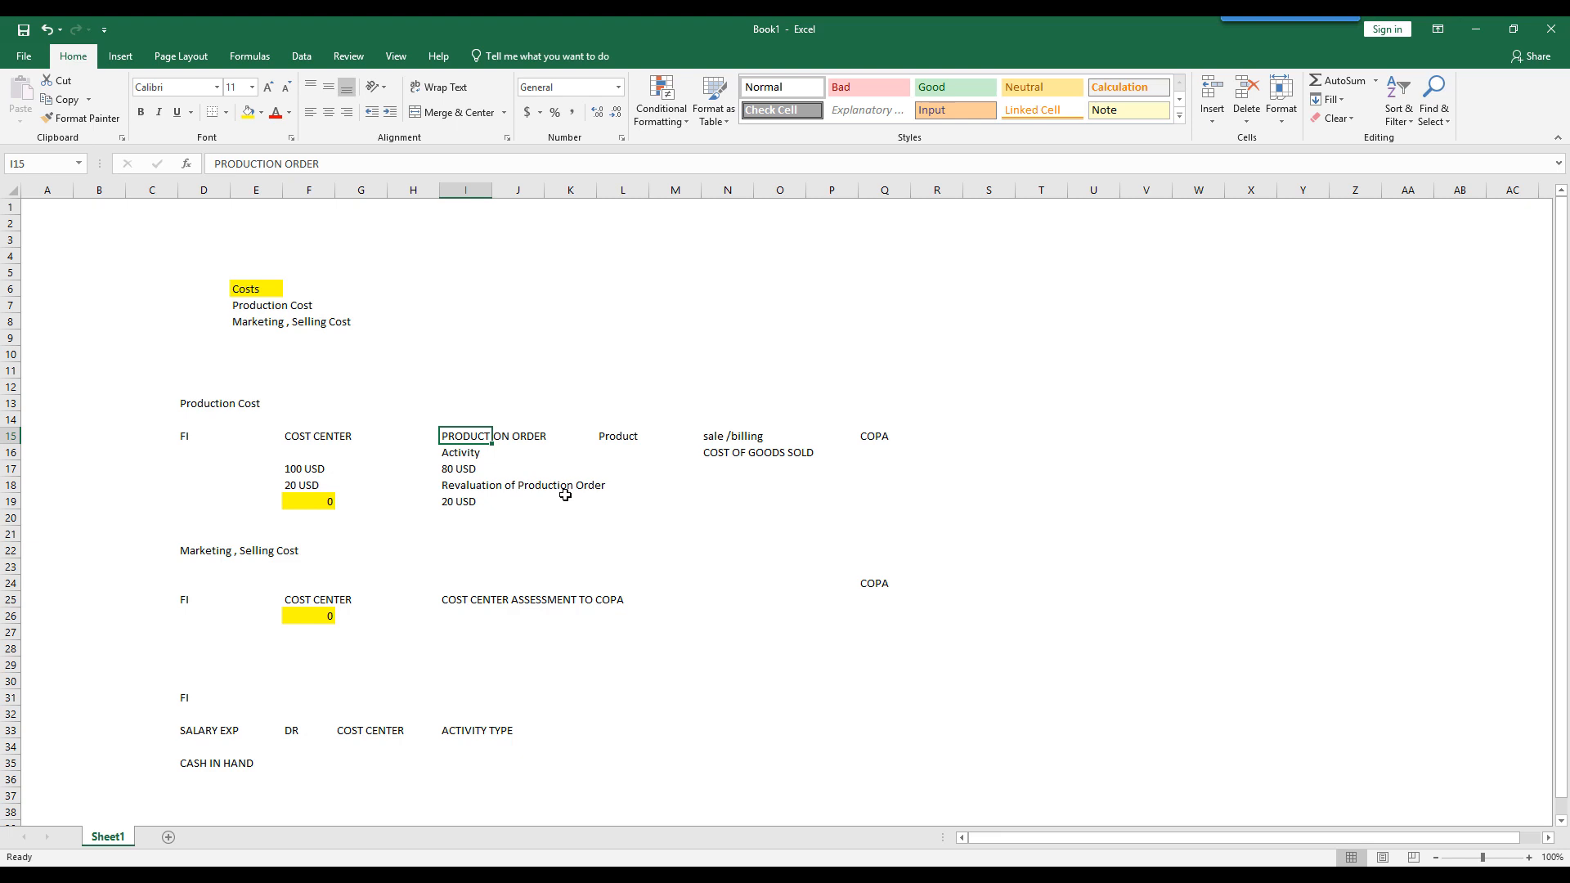
{"action": "key", "text": "Down"}
{"action": "key", "text": "Down"}
{"action": "key", "text": "Down"}
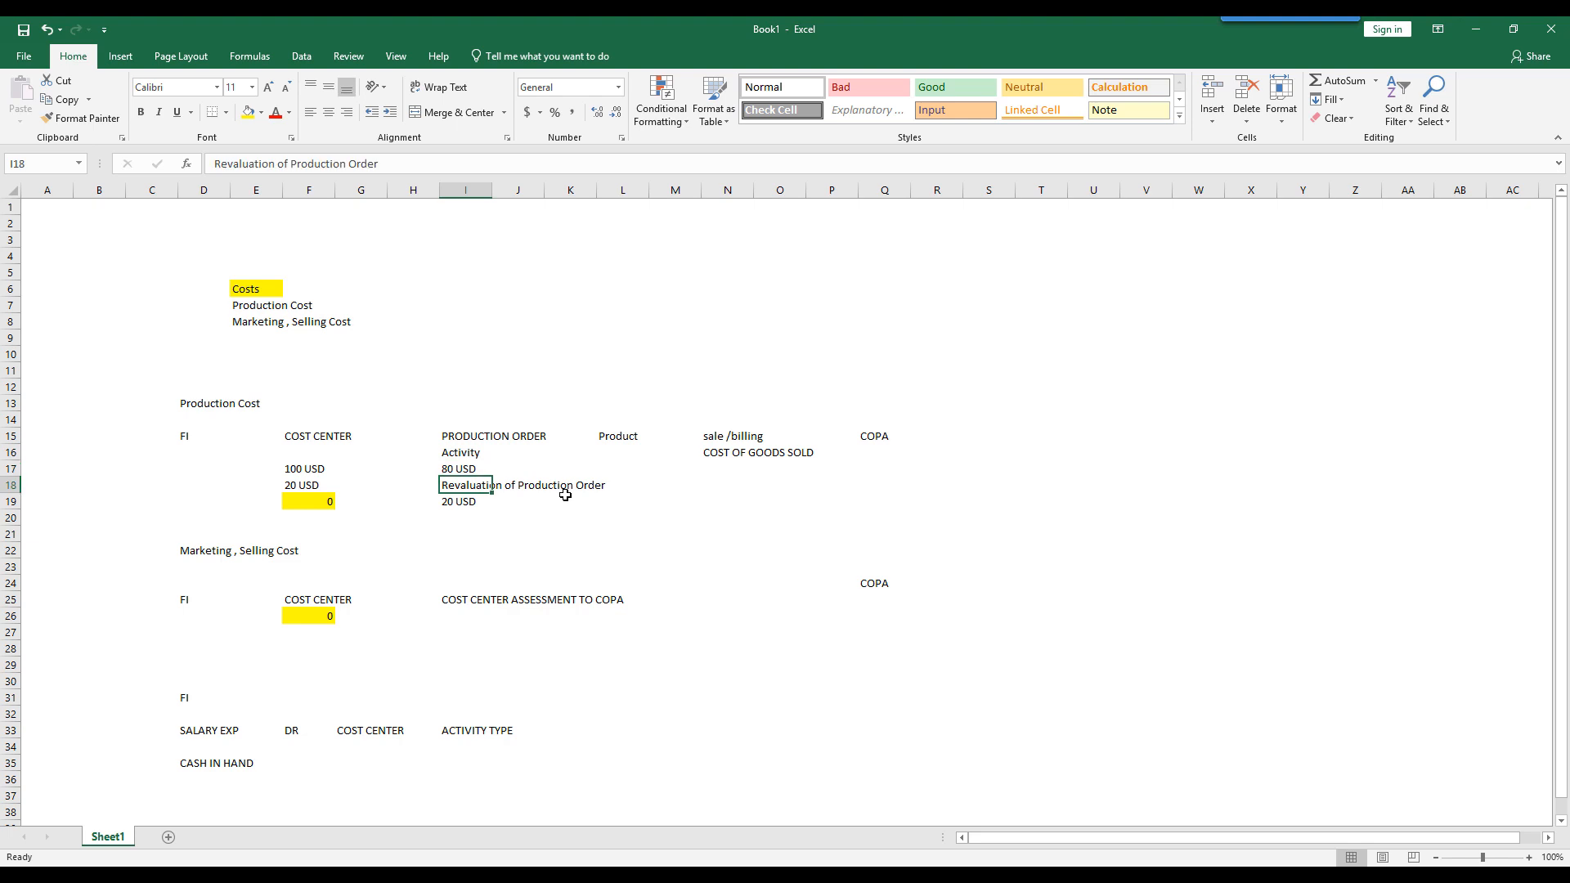
{"action": "key", "text": "Down"}
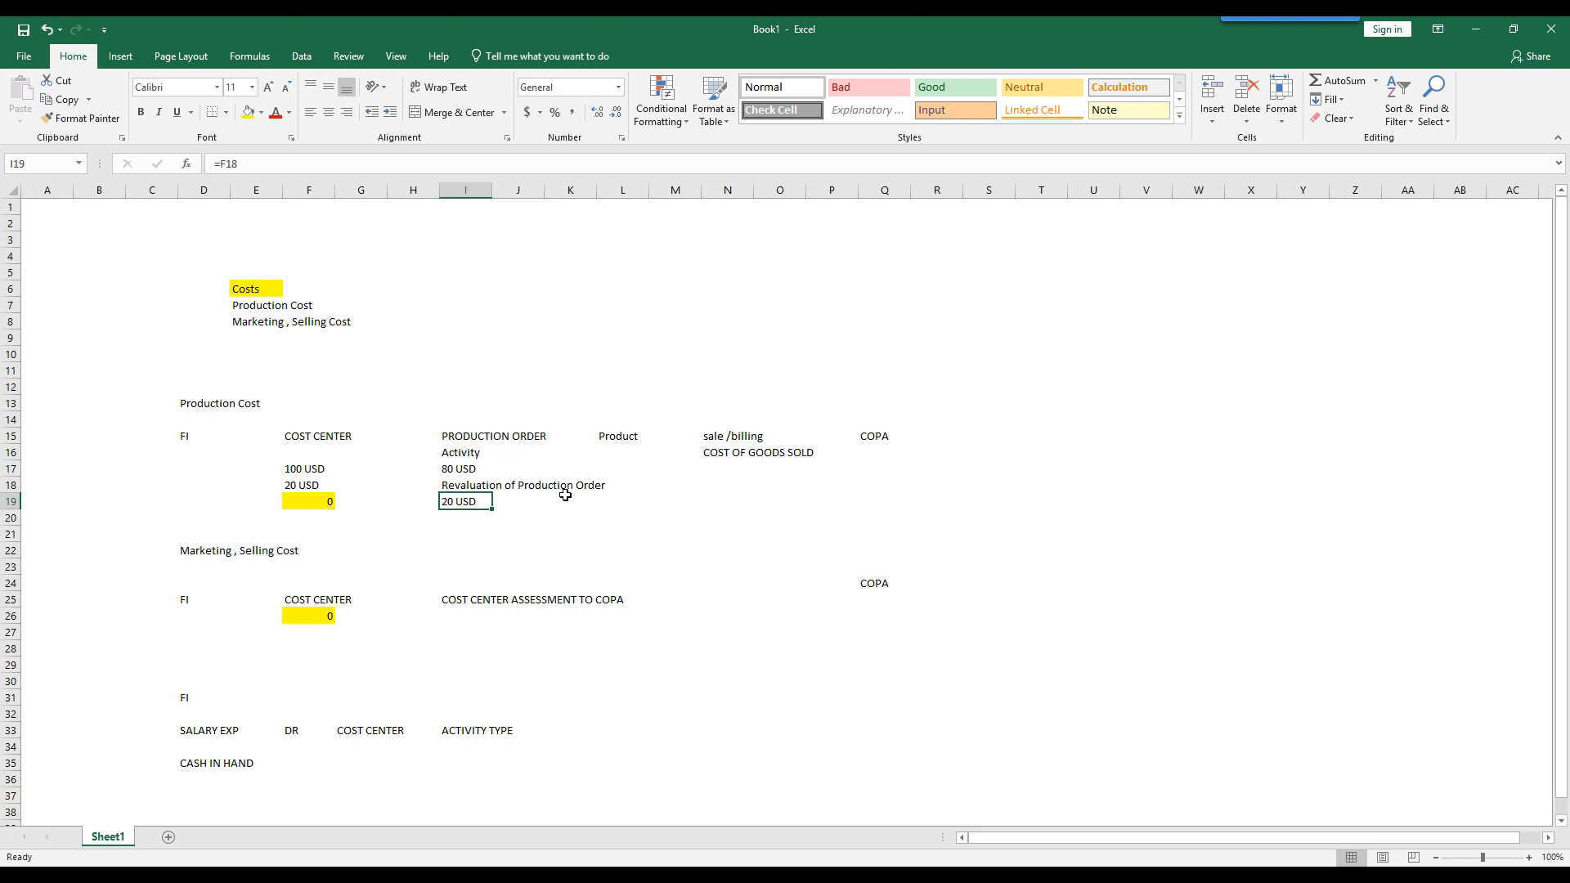
- Enter the note "variances in FI" in cell N19, in the sale /billing column
{"action": "key", "text": "Right"}
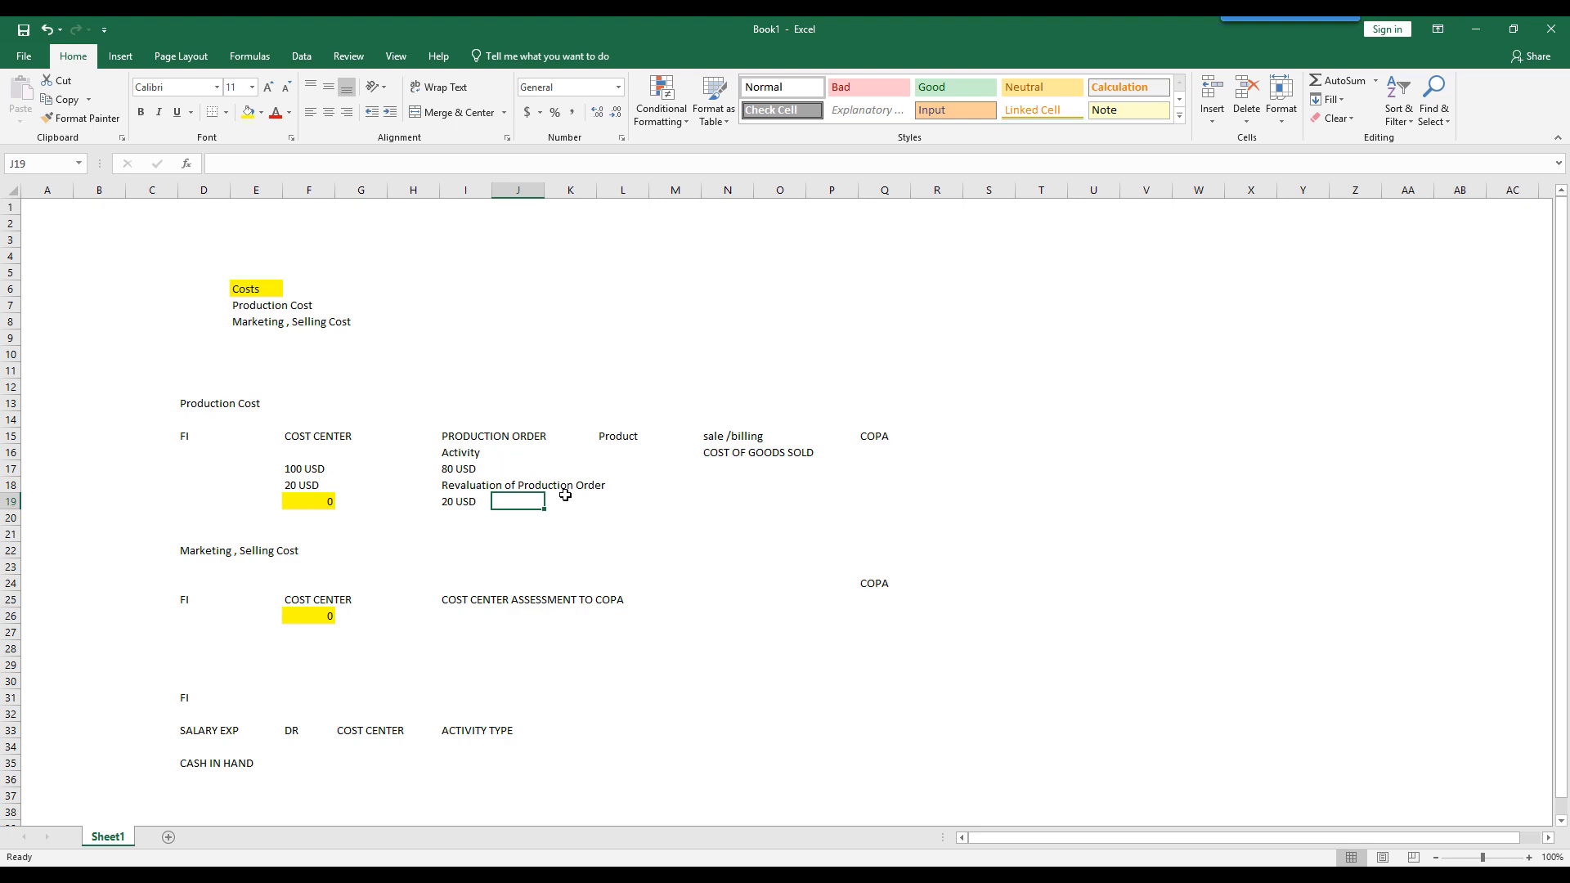
{"action": "key", "text": "Right"}
{"action": "key", "text": "Right"}
{"action": "key", "text": "Right"}
{"action": "key", "text": "Right"}
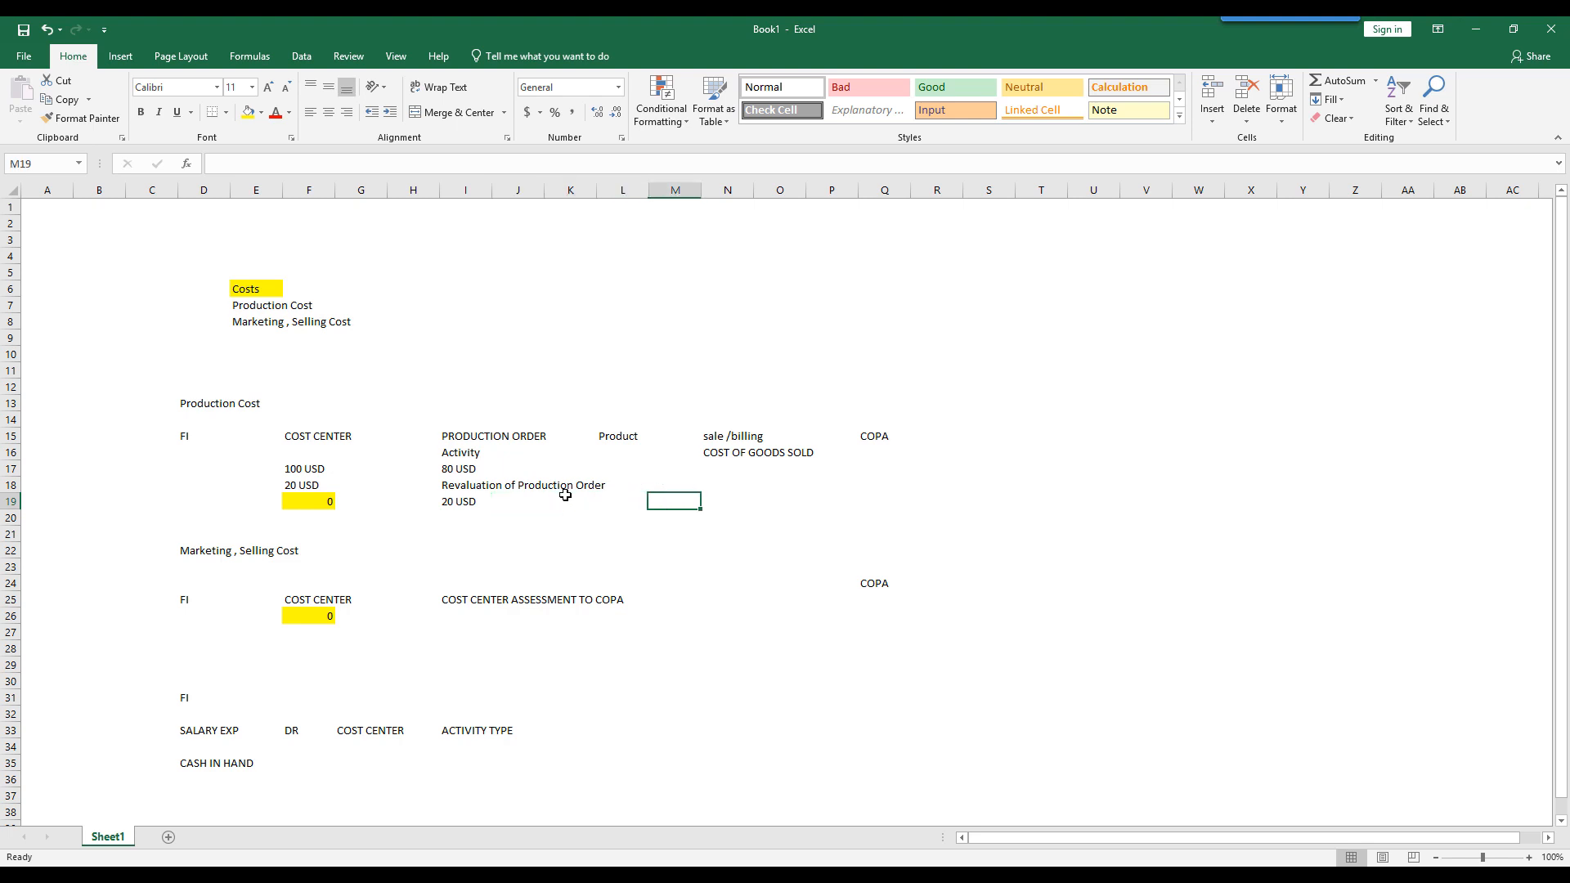
{"action": "type", "text": "va"}
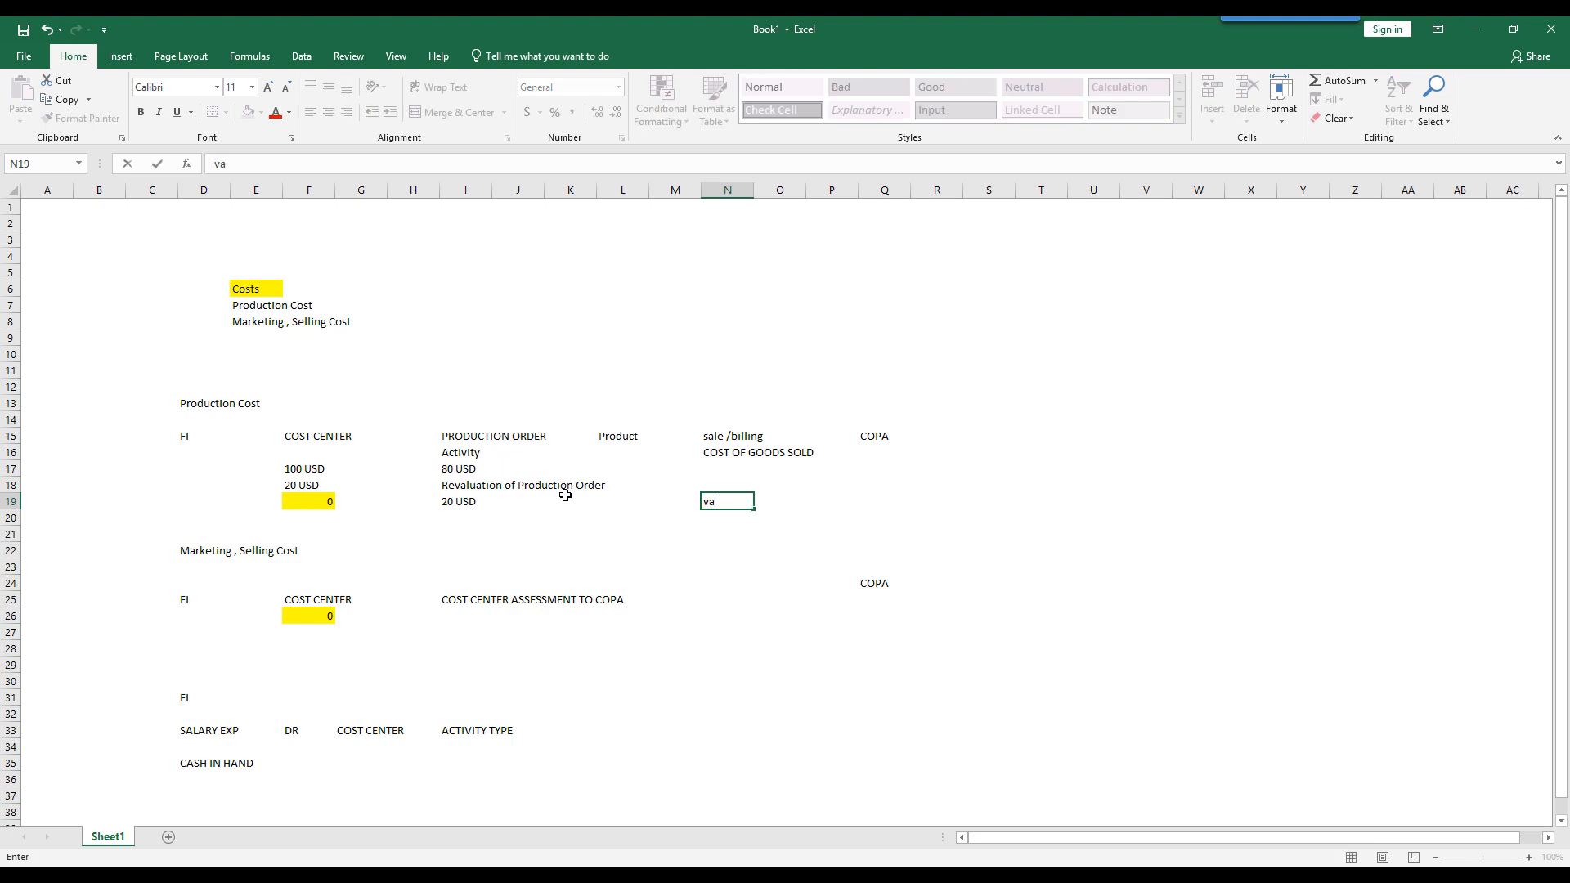
{"action": "type", "text": "riances in FI"}
{"action": "key", "text": "Return"}
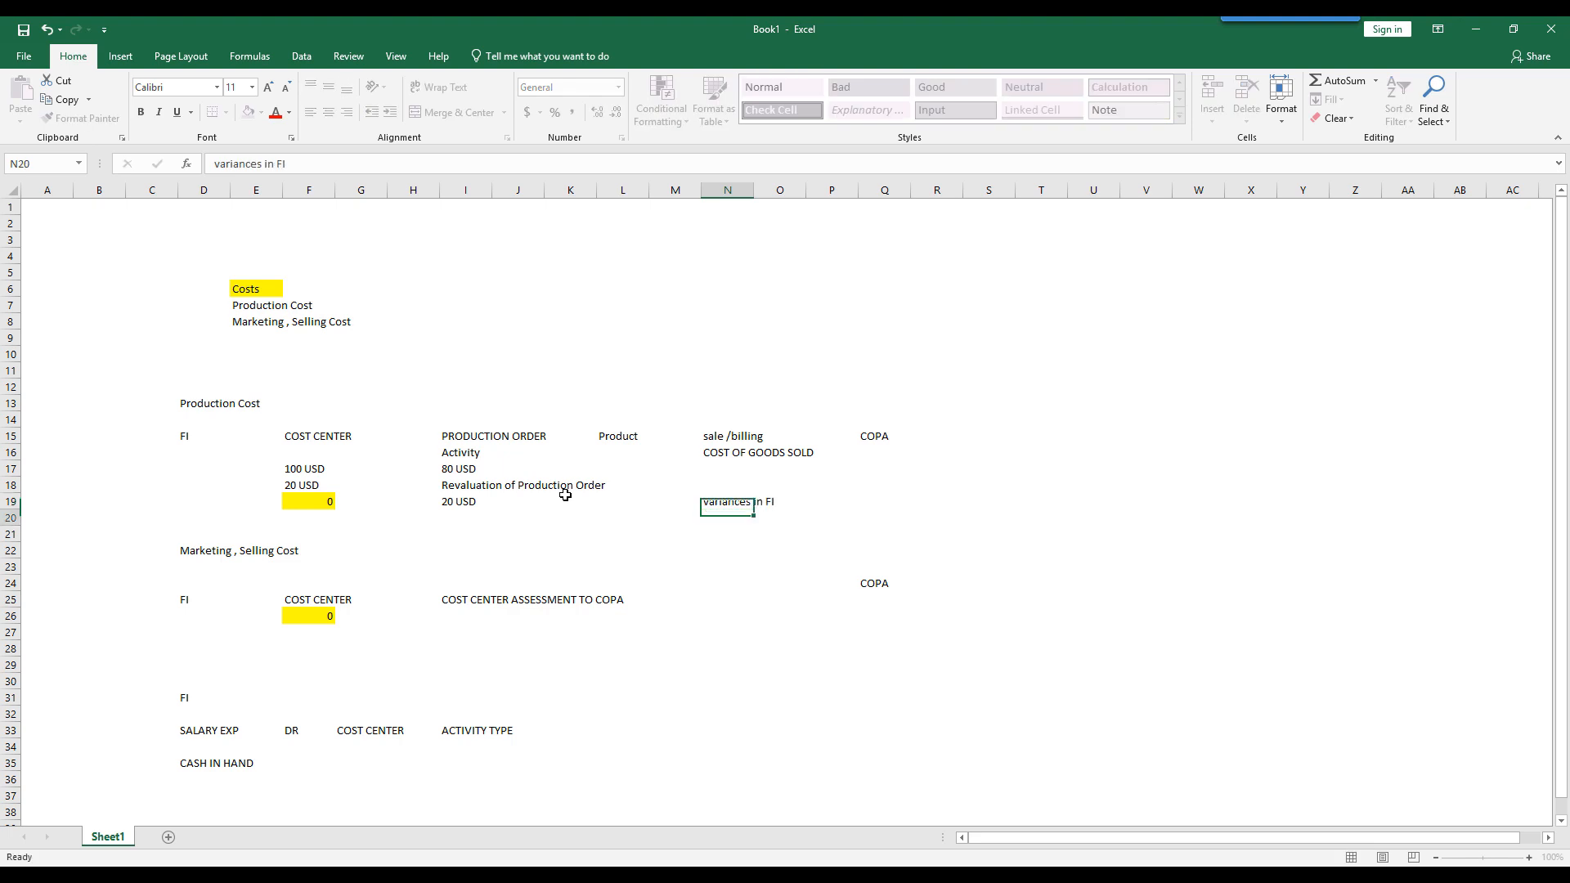
{"action": "key", "text": "Up"}
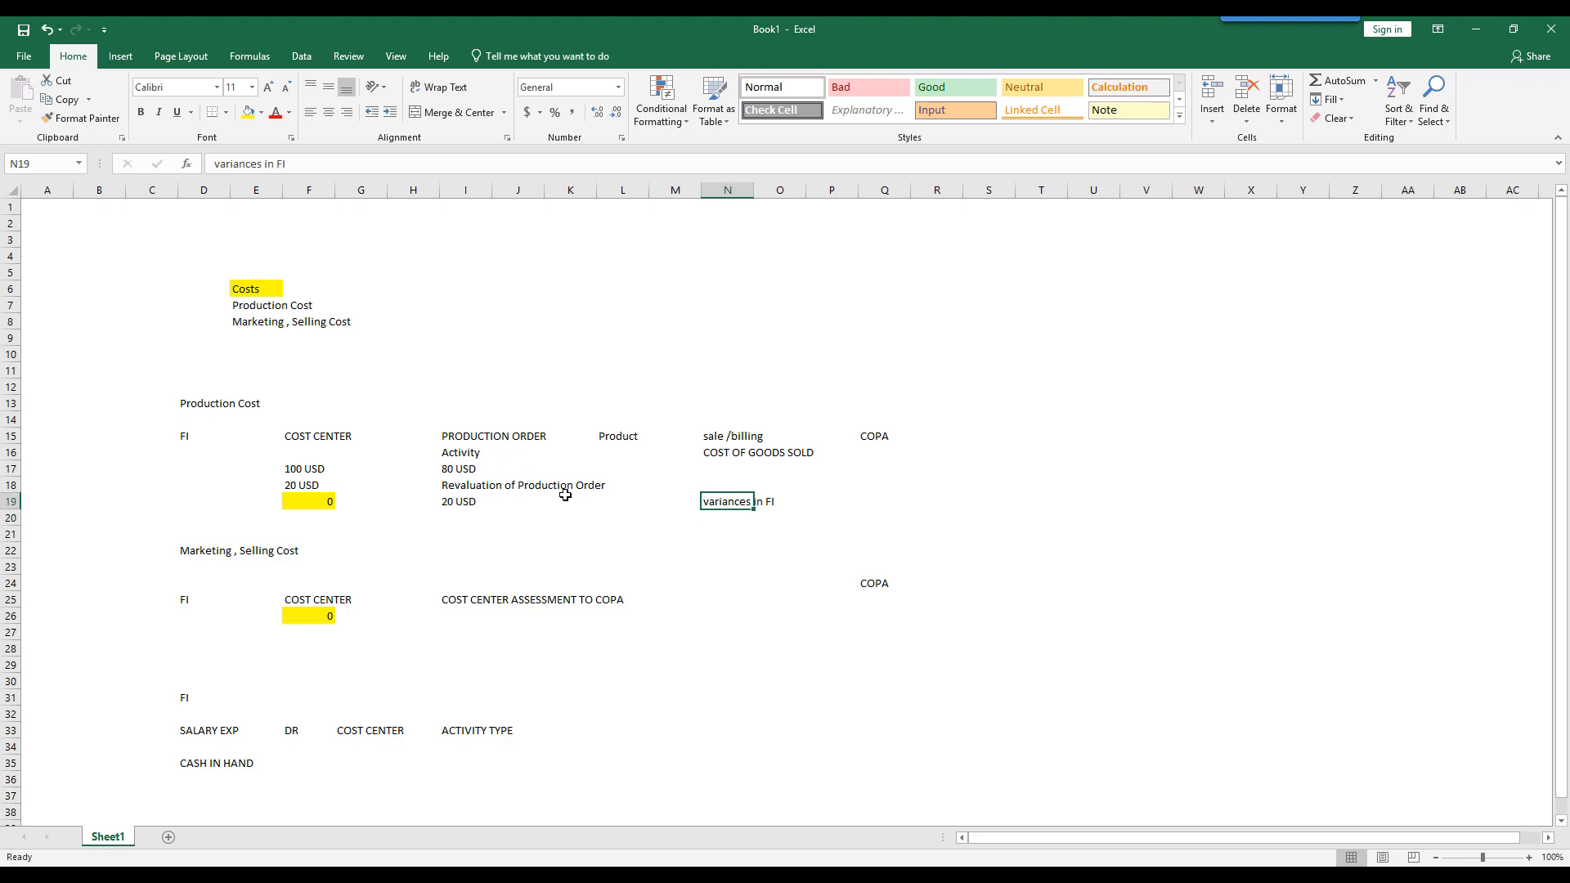
- Enter "20 usd" in cell Q19 of the COPA column, in the same row as the variances note
{"action": "key", "text": "Right"}
{"action": "key", "text": "Right"}
{"action": "key", "text": "Right"}
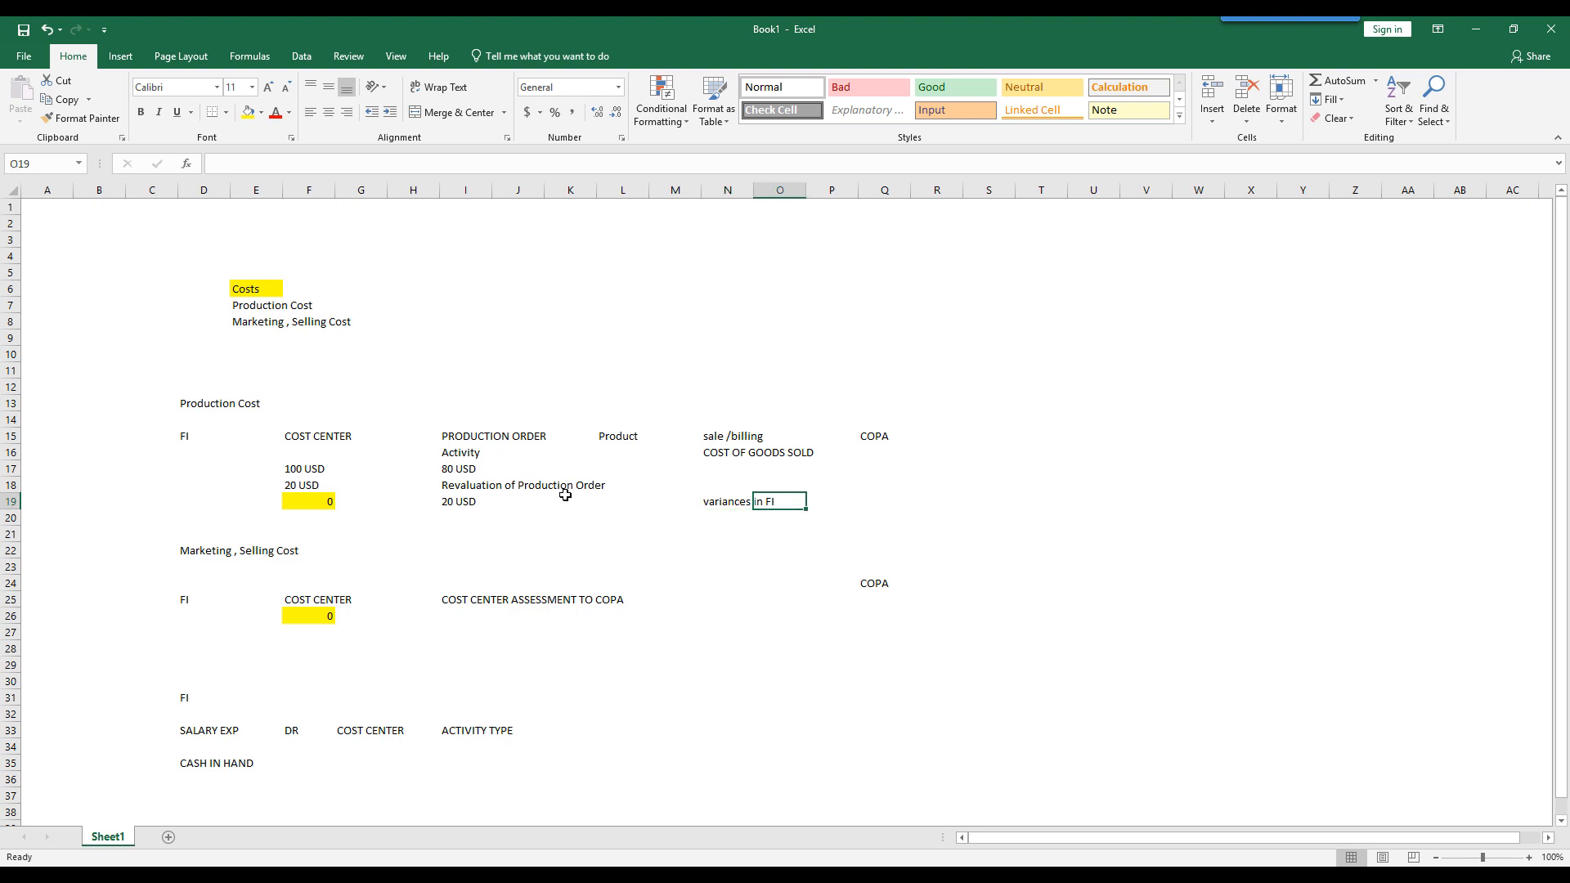
{"action": "type", "text": "20"}
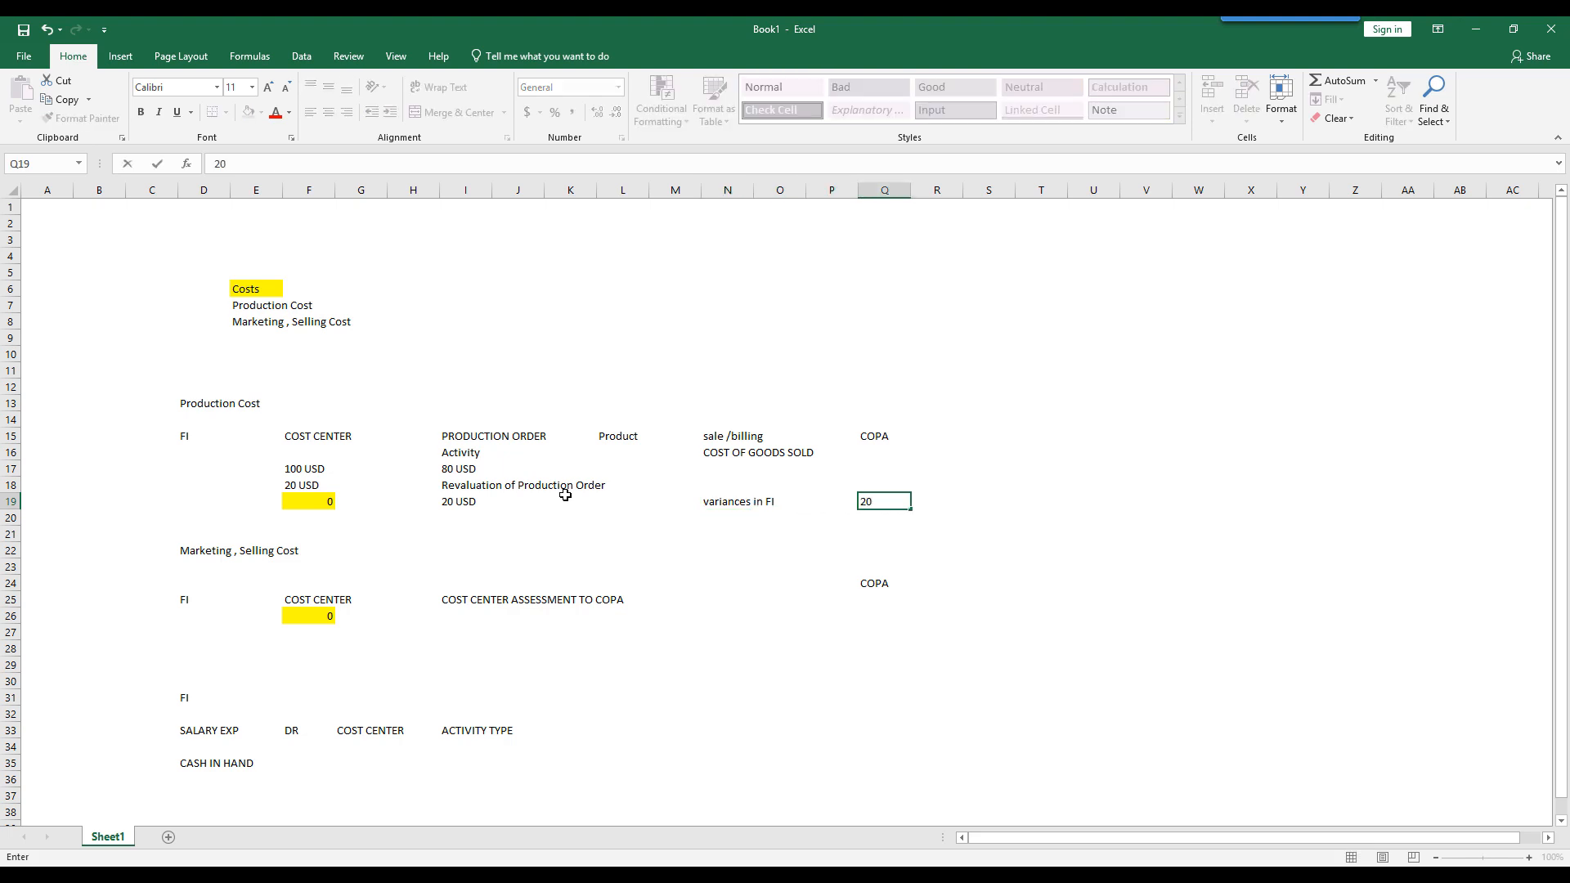
{"action": "type", "text": " usd"}
{"action": "key", "text": "Return"}
- Enter "80 usd" in cell Q16 under the COPA heading, in the same row as COST OF GOODS SOLD
{"action": "key", "text": "Up"}
{"action": "key", "text": "Up"}
{"action": "key", "text": "Up"}
{"action": "key", "text": "Up"}
{"action": "type", "text": "8"}
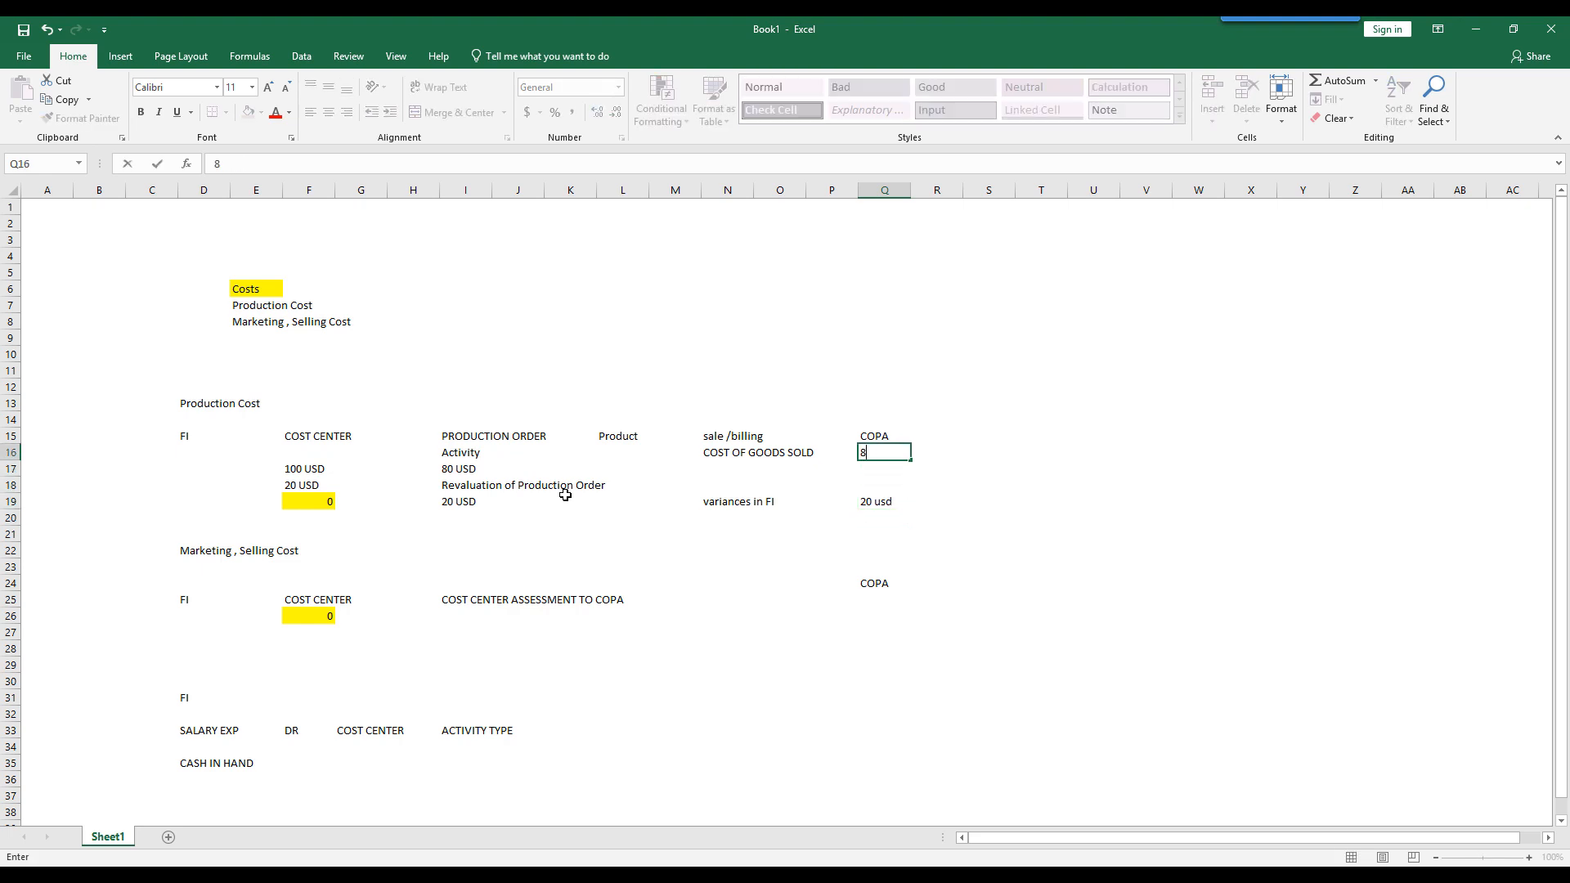
{"action": "type", "text": "0 usd"}
{"action": "key", "text": "Return"}
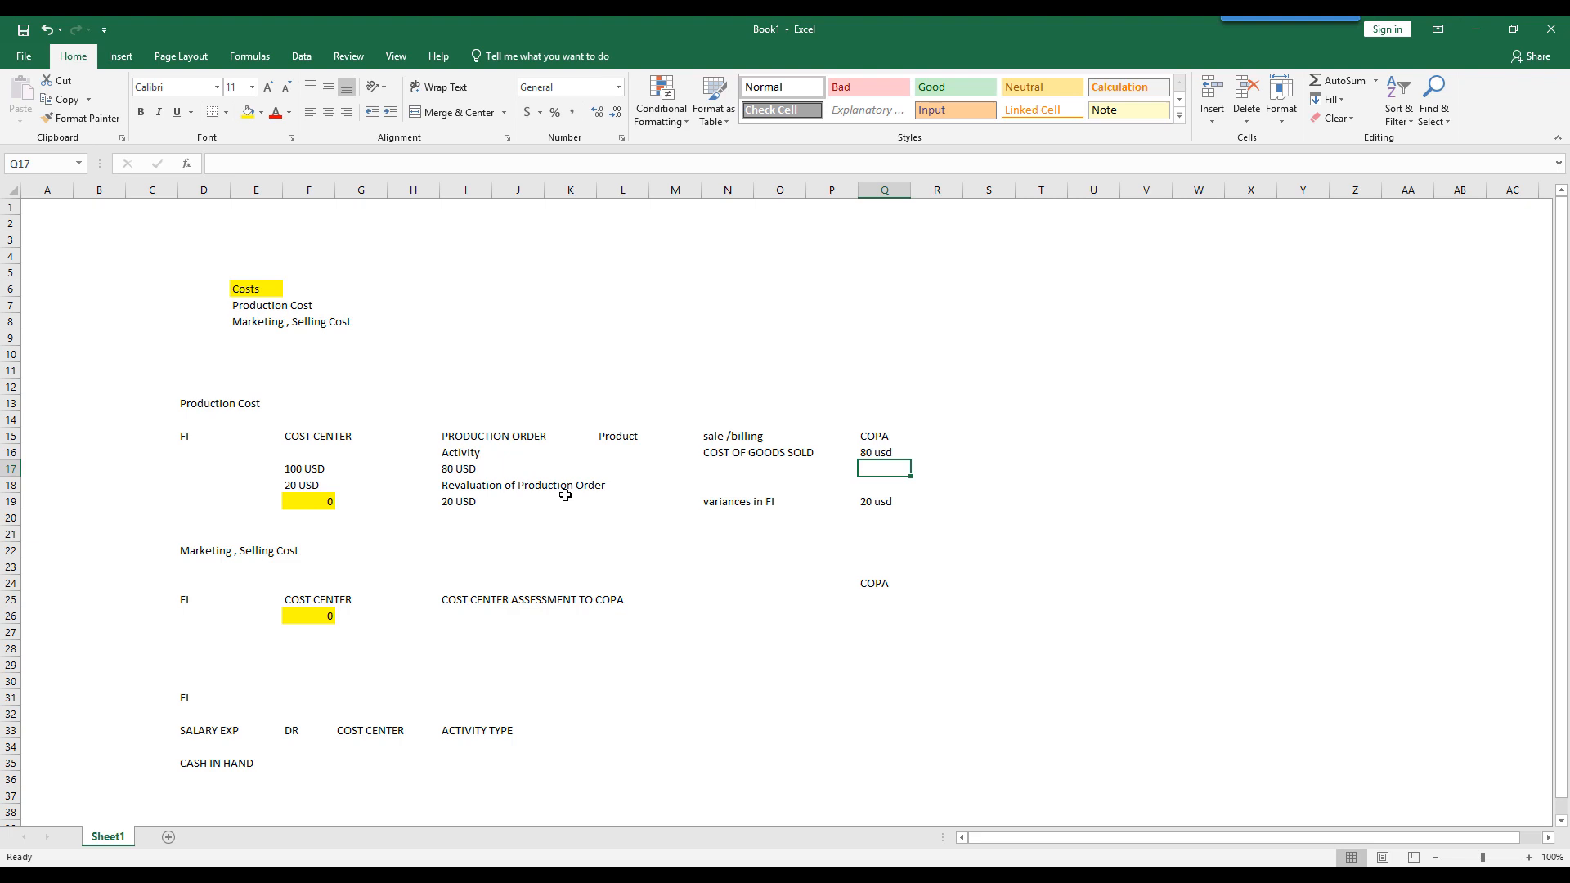
- Examine how the production cost amounts move from the cost center through order revaluation and FI variances to the COPA column
{"action": "left_click", "coordinate": [869, 500]}
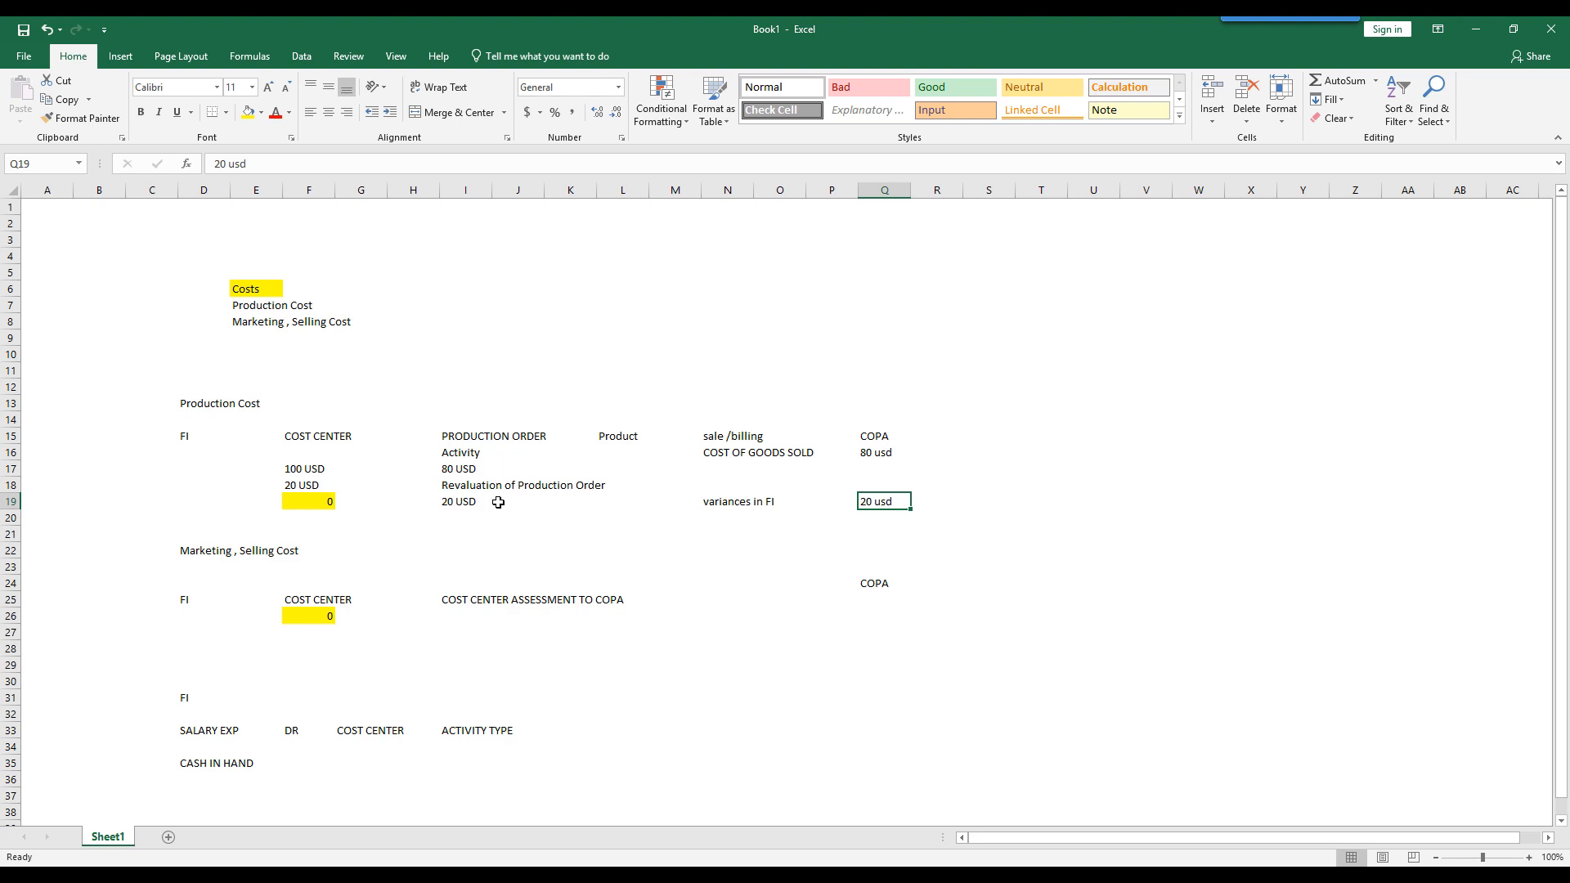
{"action": "left_click", "coordinate": [465, 492]}
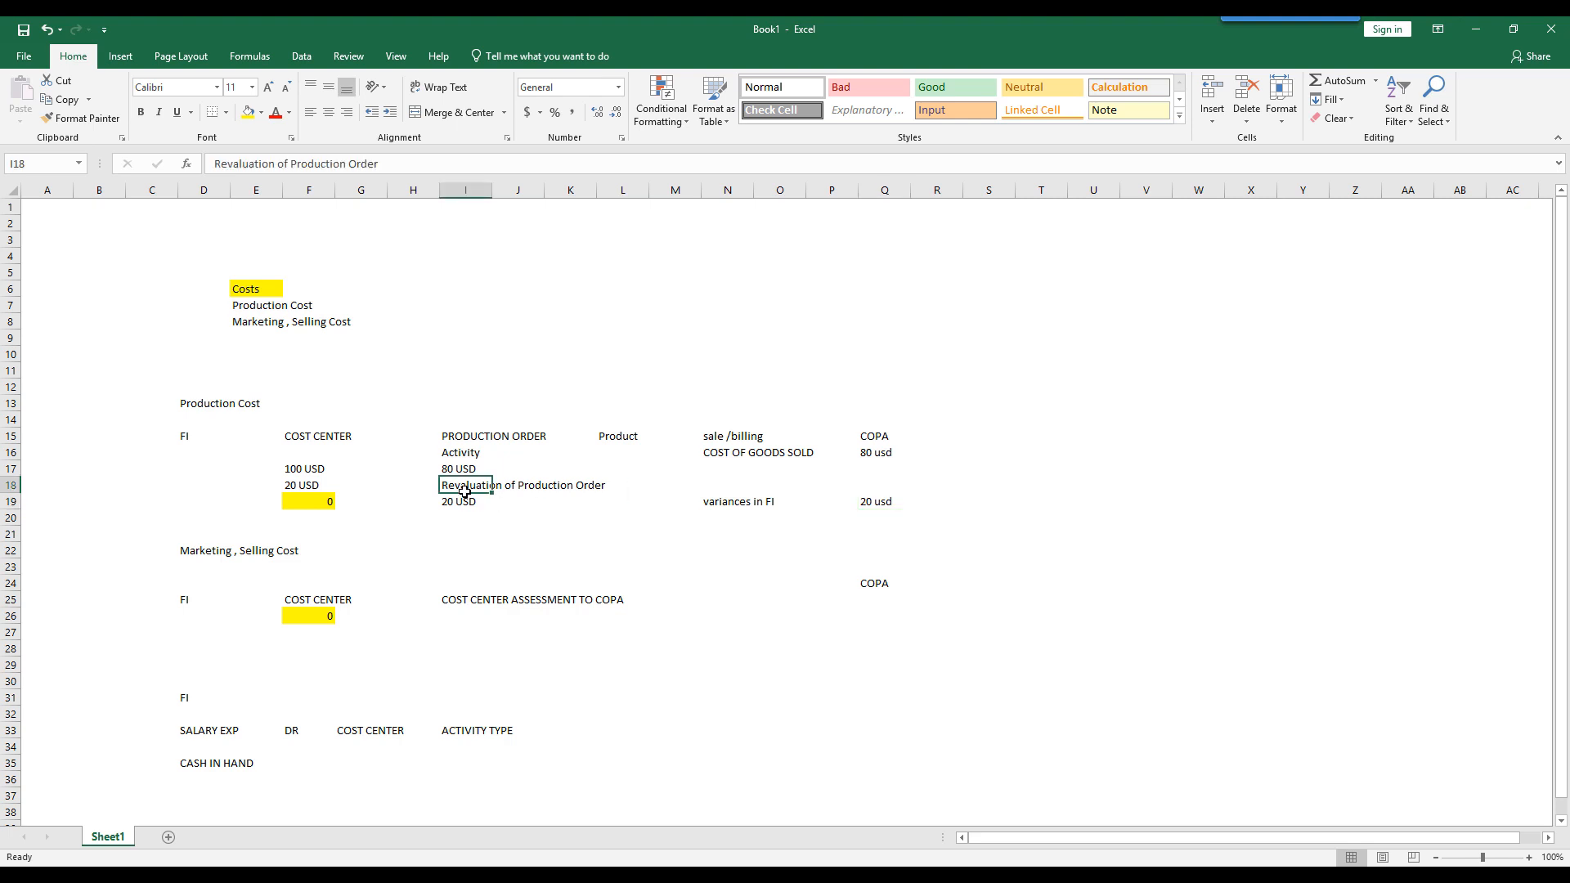
{"action": "left_click", "coordinate": [712, 502]}
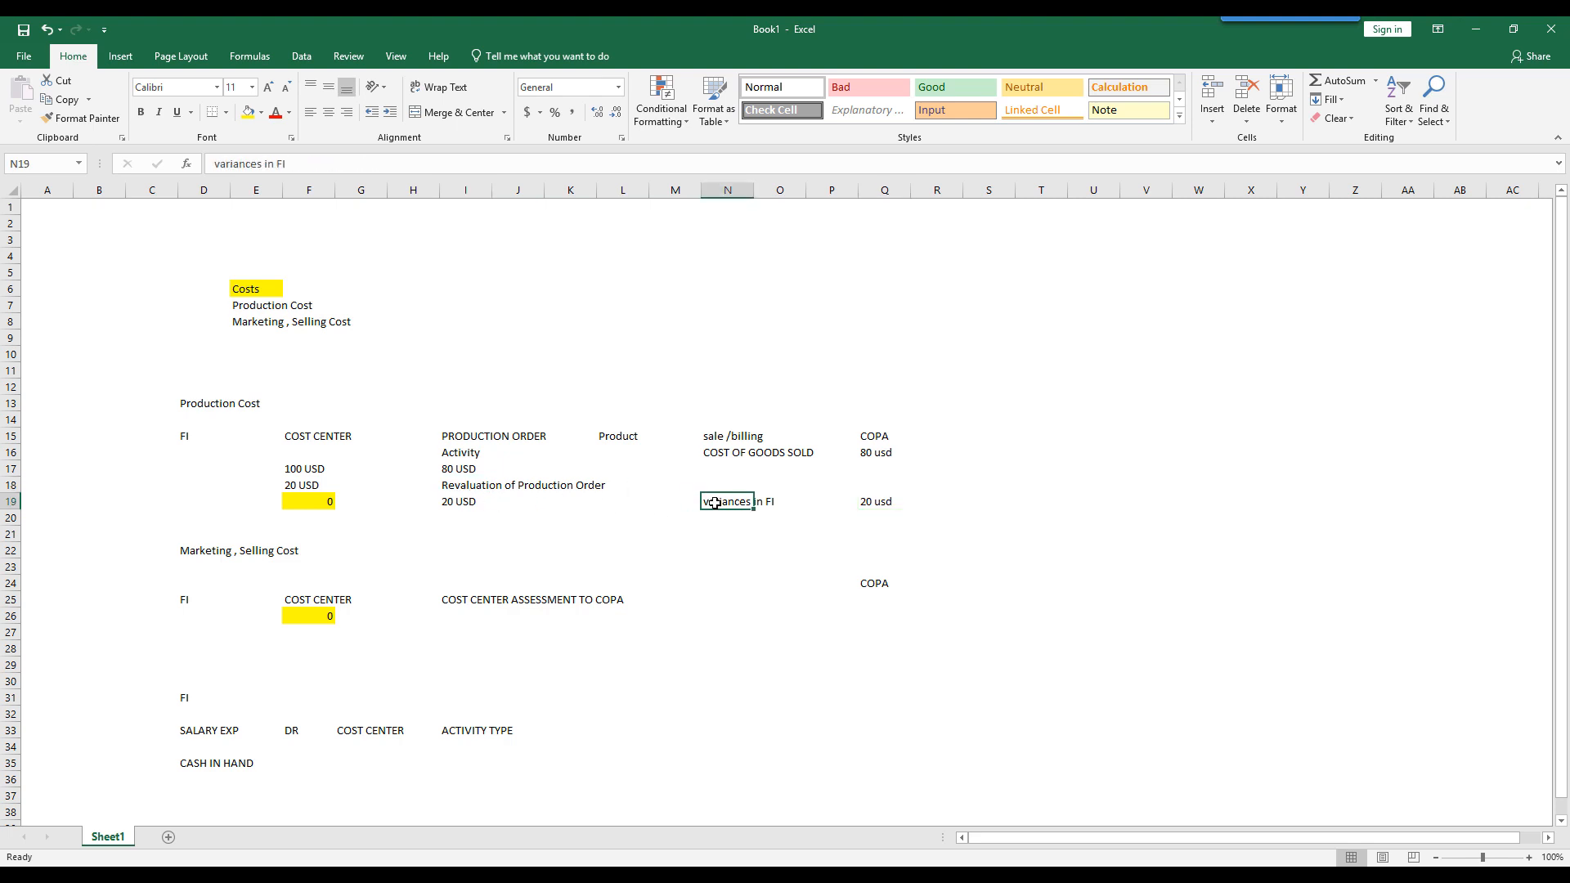
{"action": "left_click", "coordinate": [879, 501]}
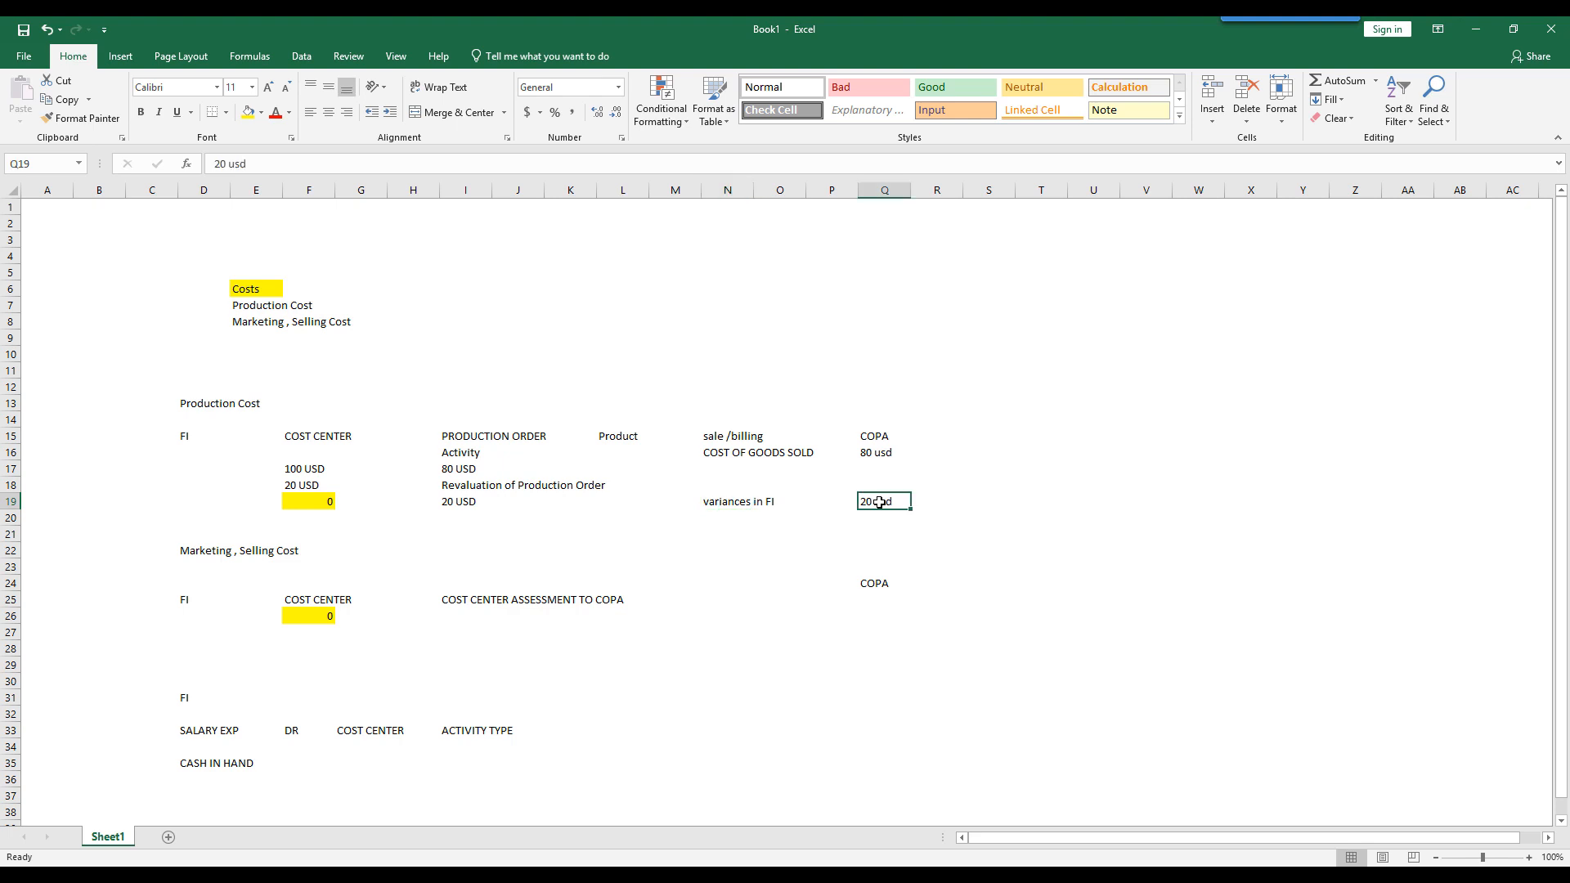
{"action": "left_click", "coordinate": [310, 442]}
{"action": "left_click_drag", "start_coordinate": [310, 445], "coordinate": [348, 484]}
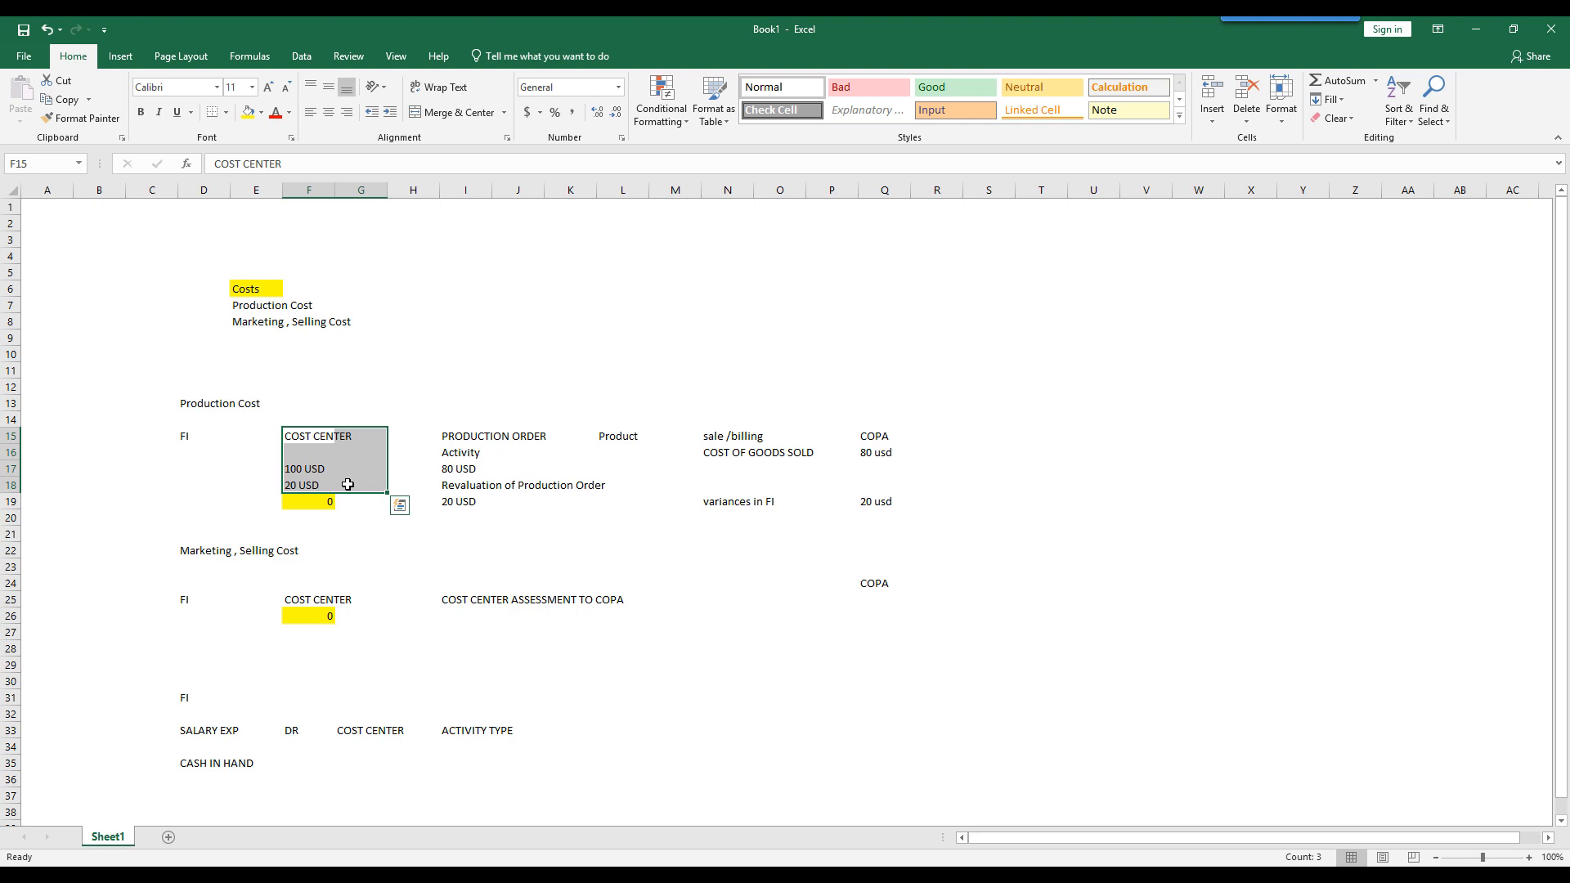
{"action": "left_click", "coordinate": [320, 503]}
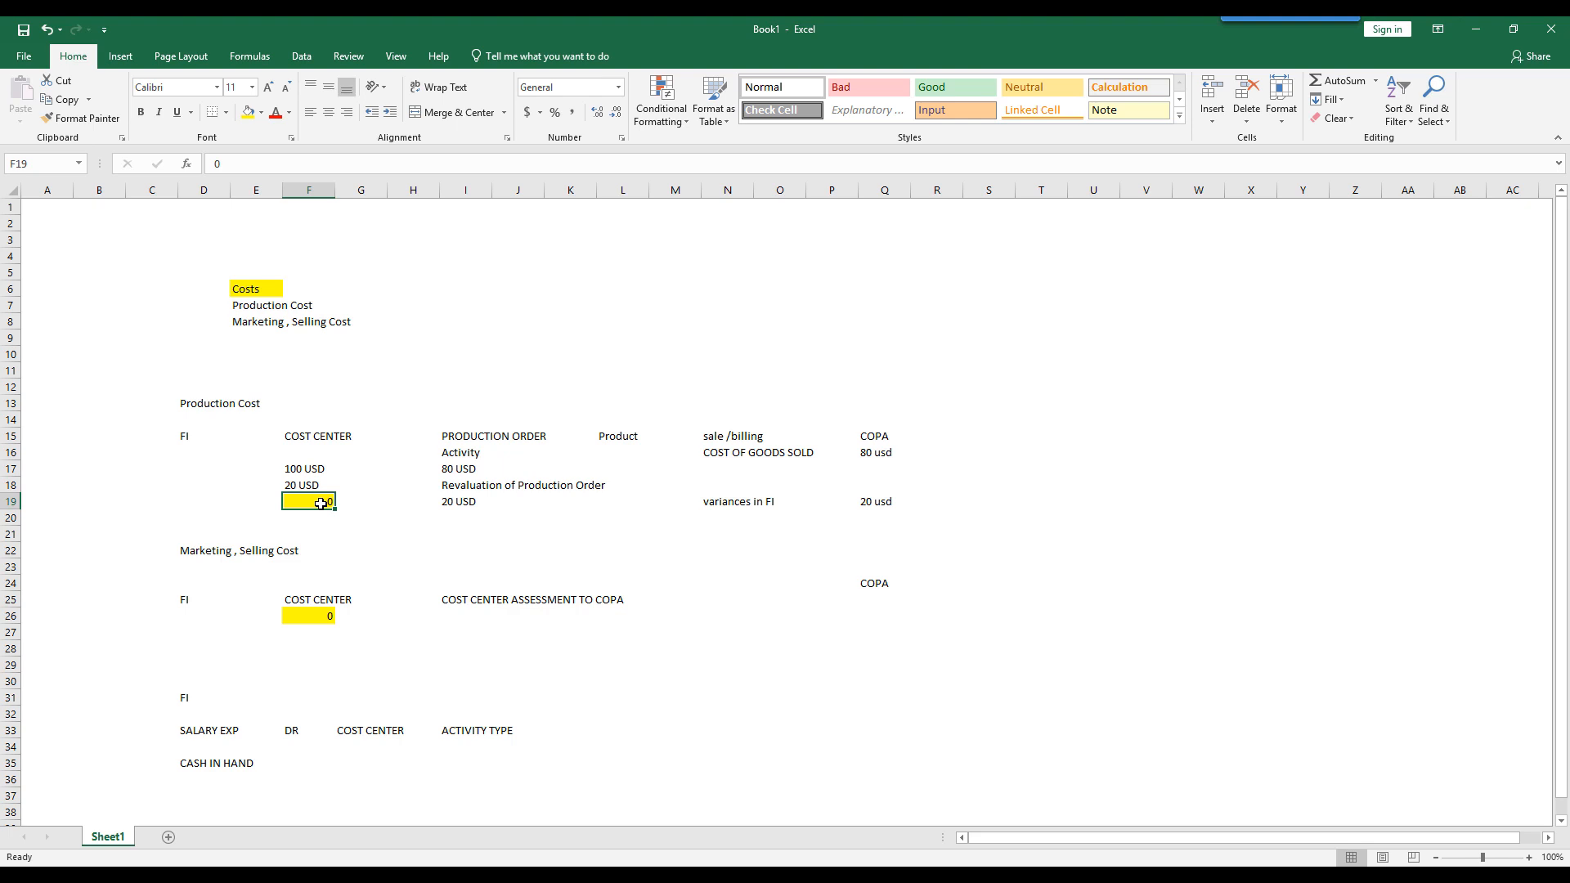
{"action": "left_click_drag", "start_coordinate": [874, 436], "coordinate": [885, 503]}
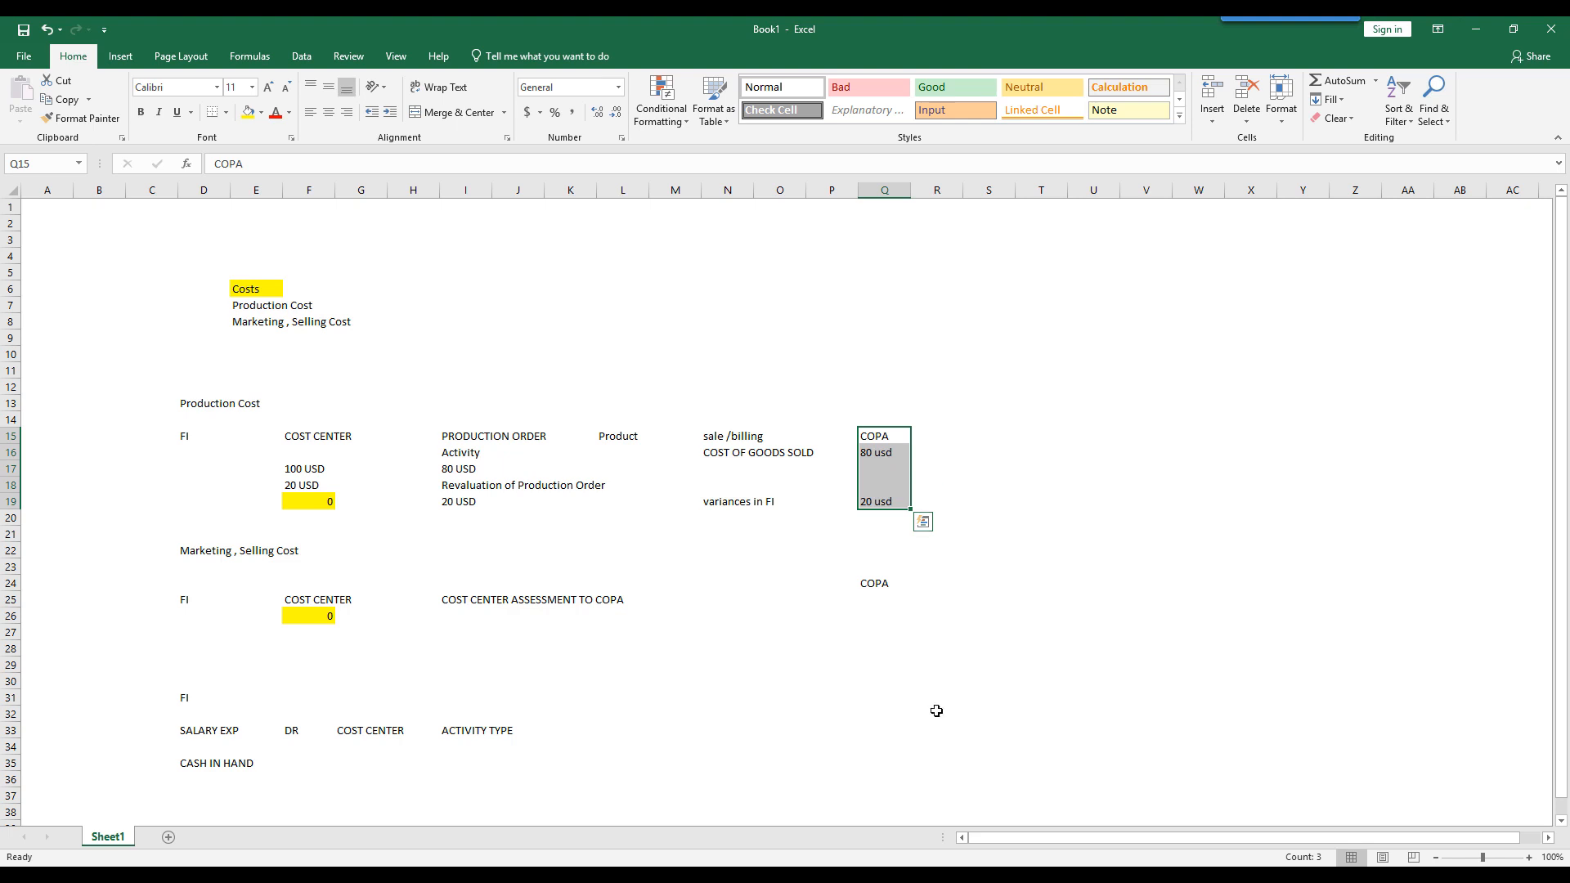
{"action": "key", "text": "alt+Tab"}
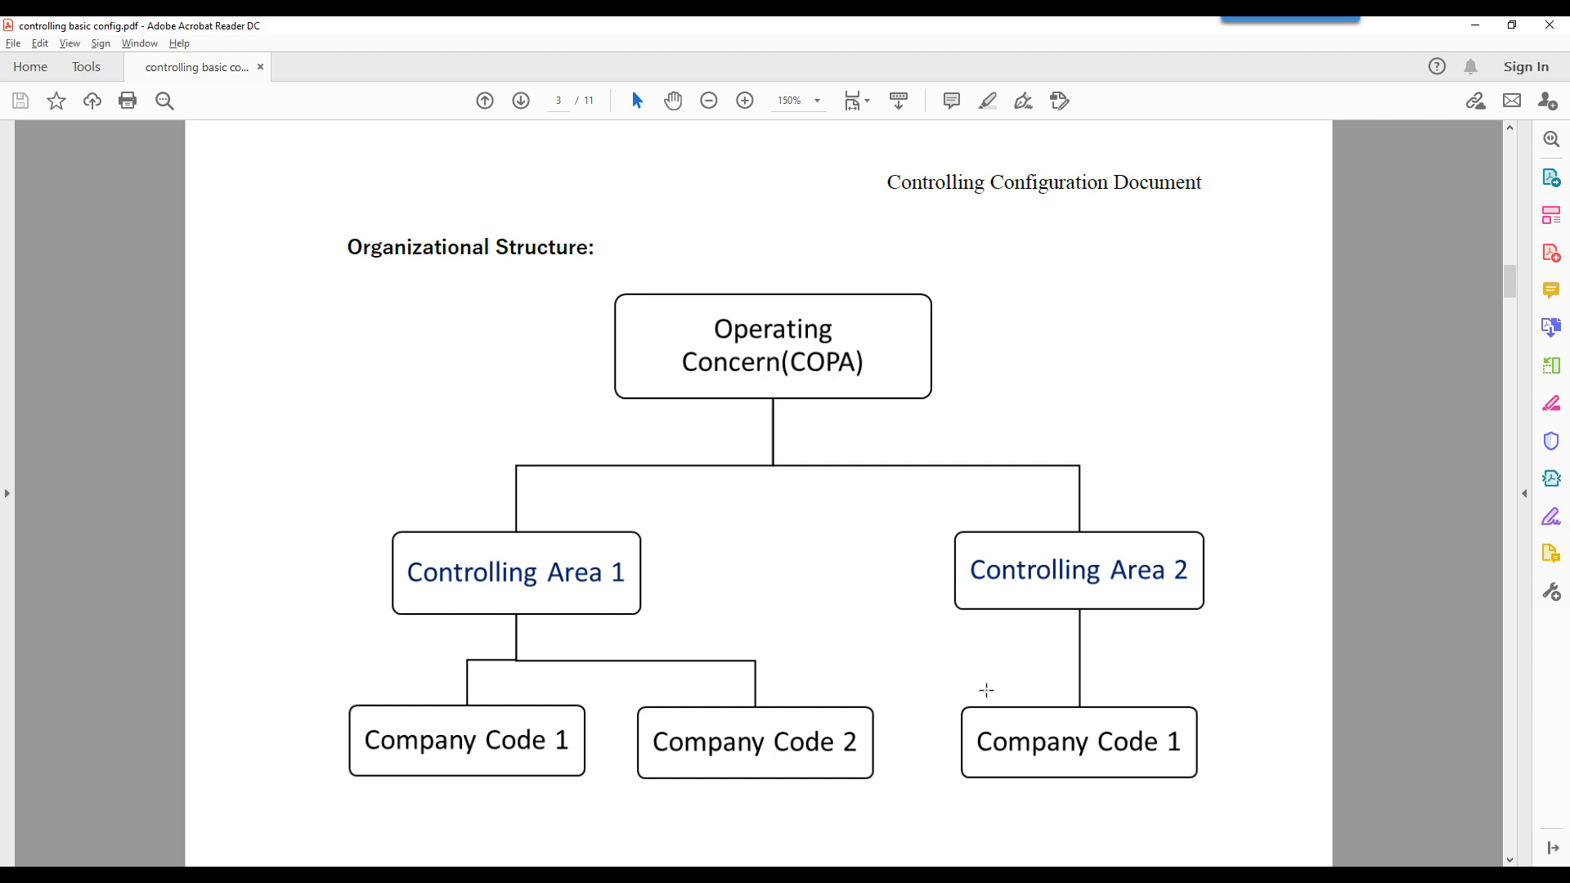
{"action": "left_click", "coordinate": [850, 876]}
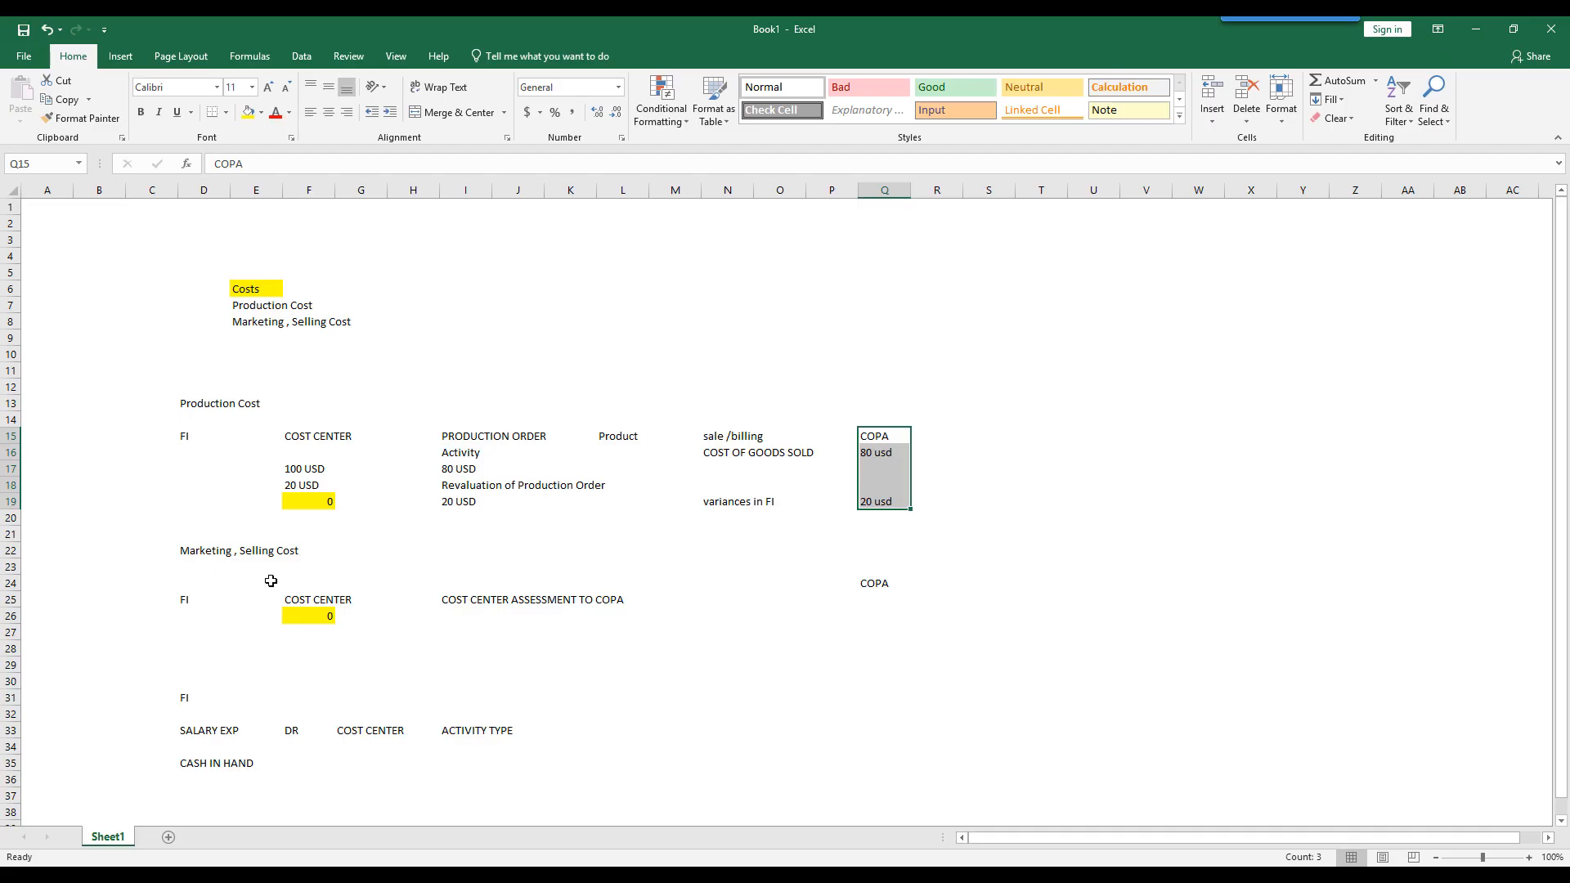
- Set the highlighted cost center amount in F26 of the Marketing , Selling Cost section to 100
{"action": "left_click", "coordinate": [190, 549]}
{"action": "left_click", "coordinate": [301, 548]}
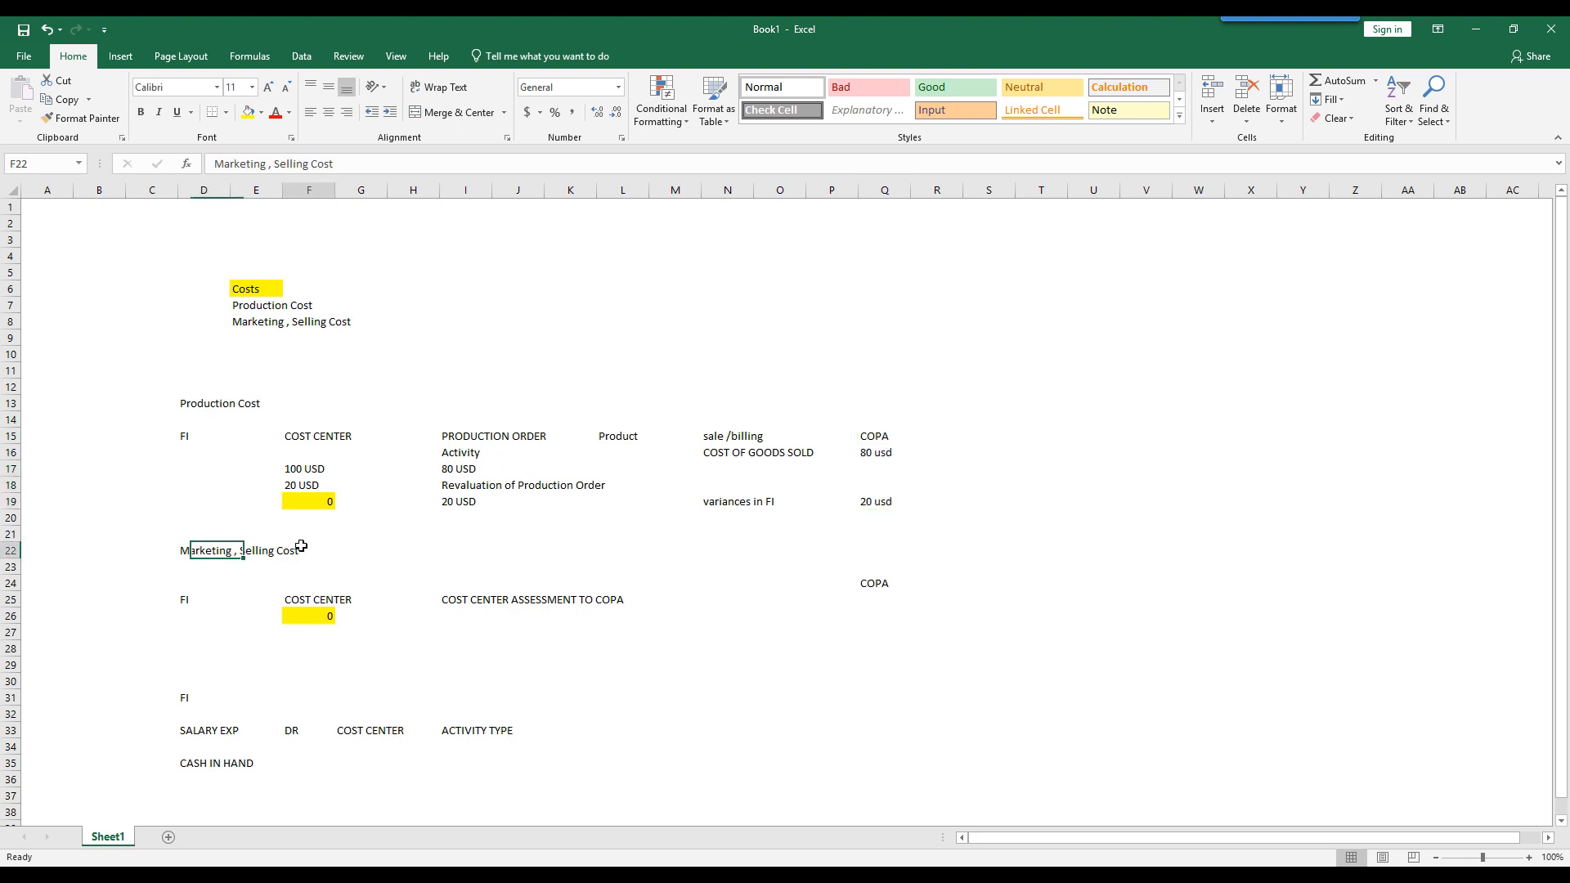
{"action": "left_click", "coordinate": [217, 552]}
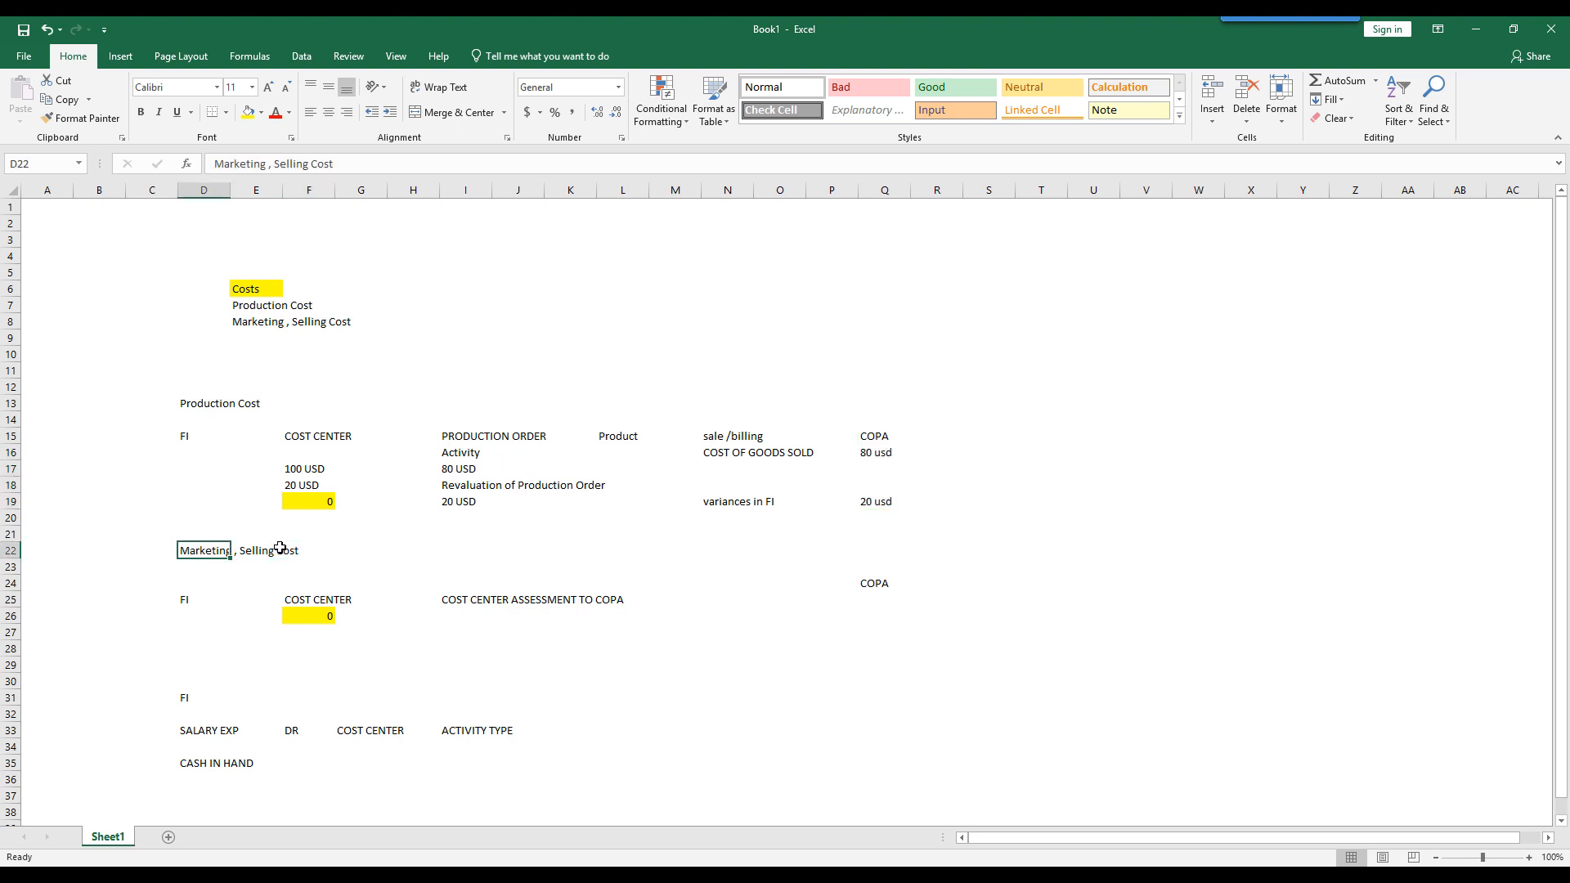
{"action": "left_click", "coordinate": [185, 601]}
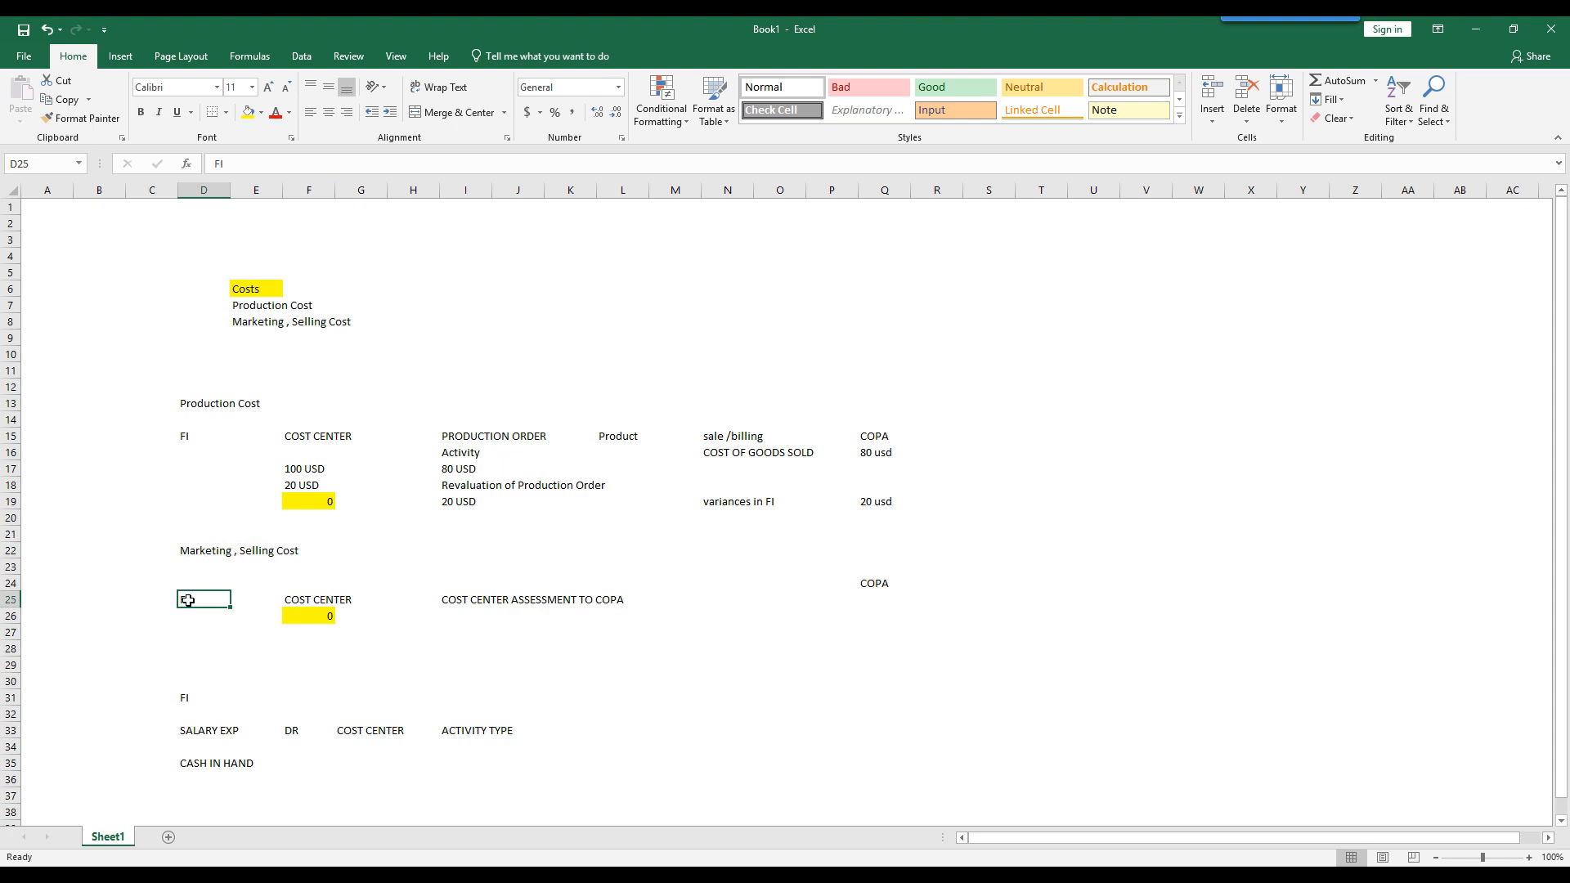
{"action": "left_click", "coordinate": [314, 618]}
{"action": "type", "text": "100"}
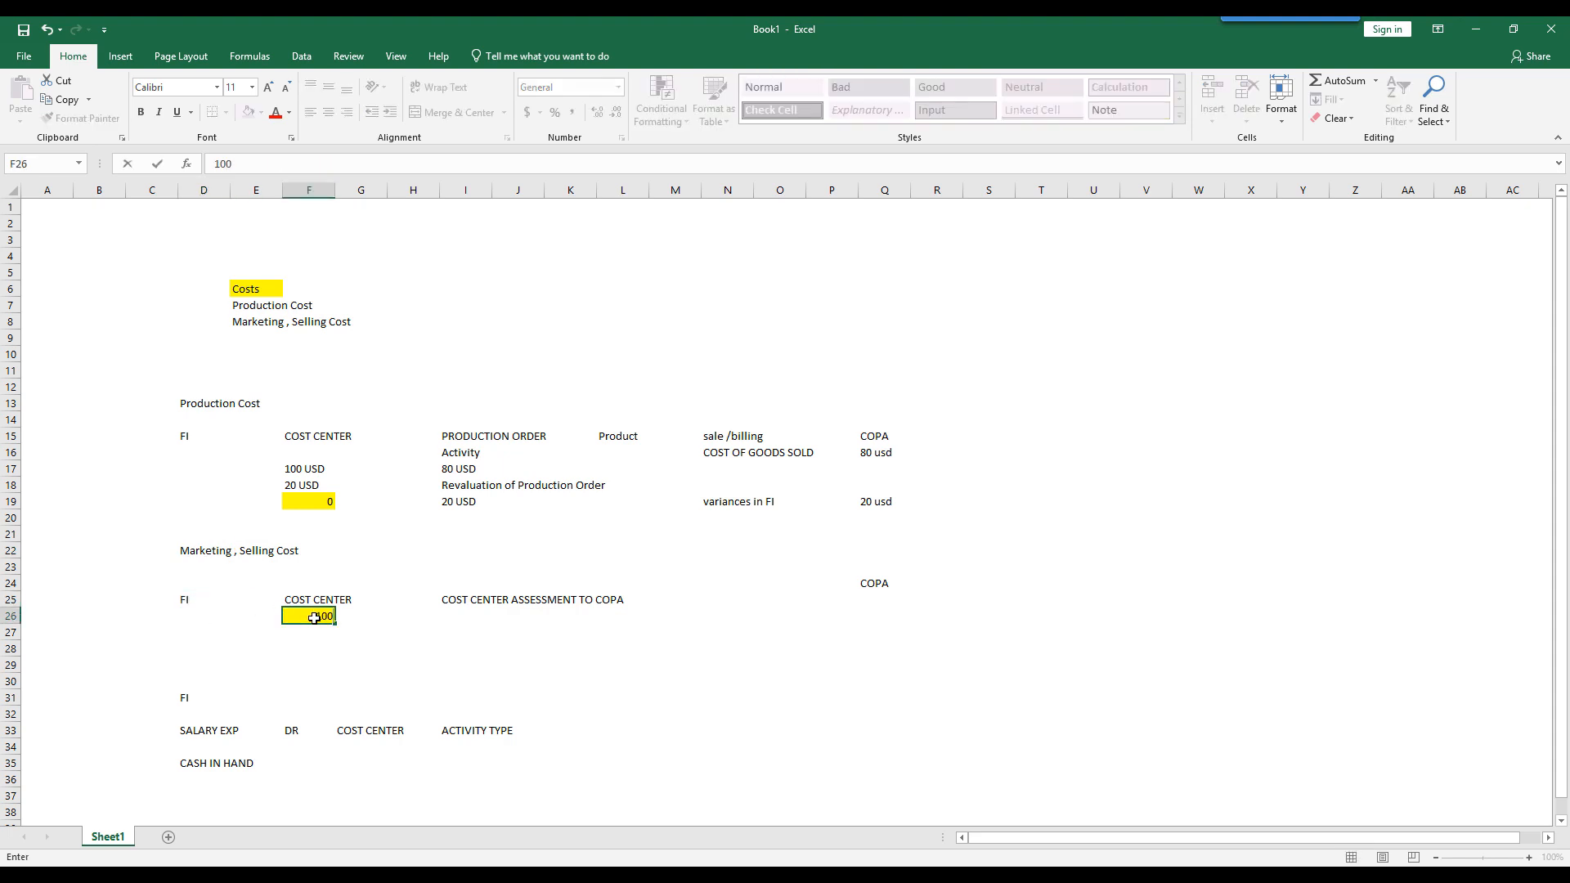
{"action": "key", "text": "Return"}
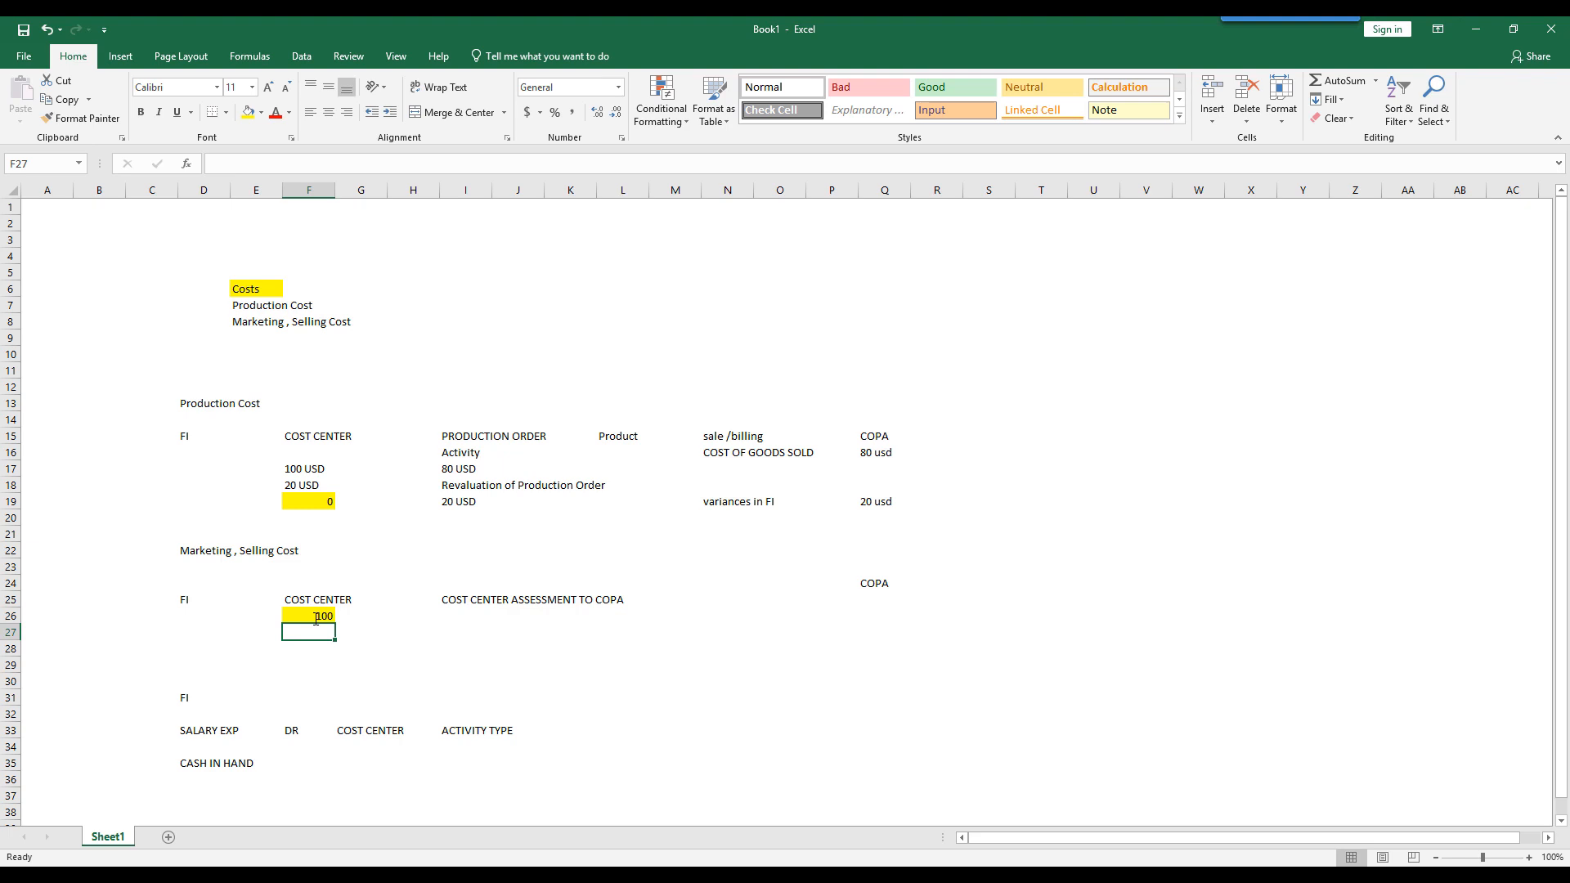
- Fill the Product heading cell L15 with light green
{"action": "left_click", "coordinate": [248, 552]}
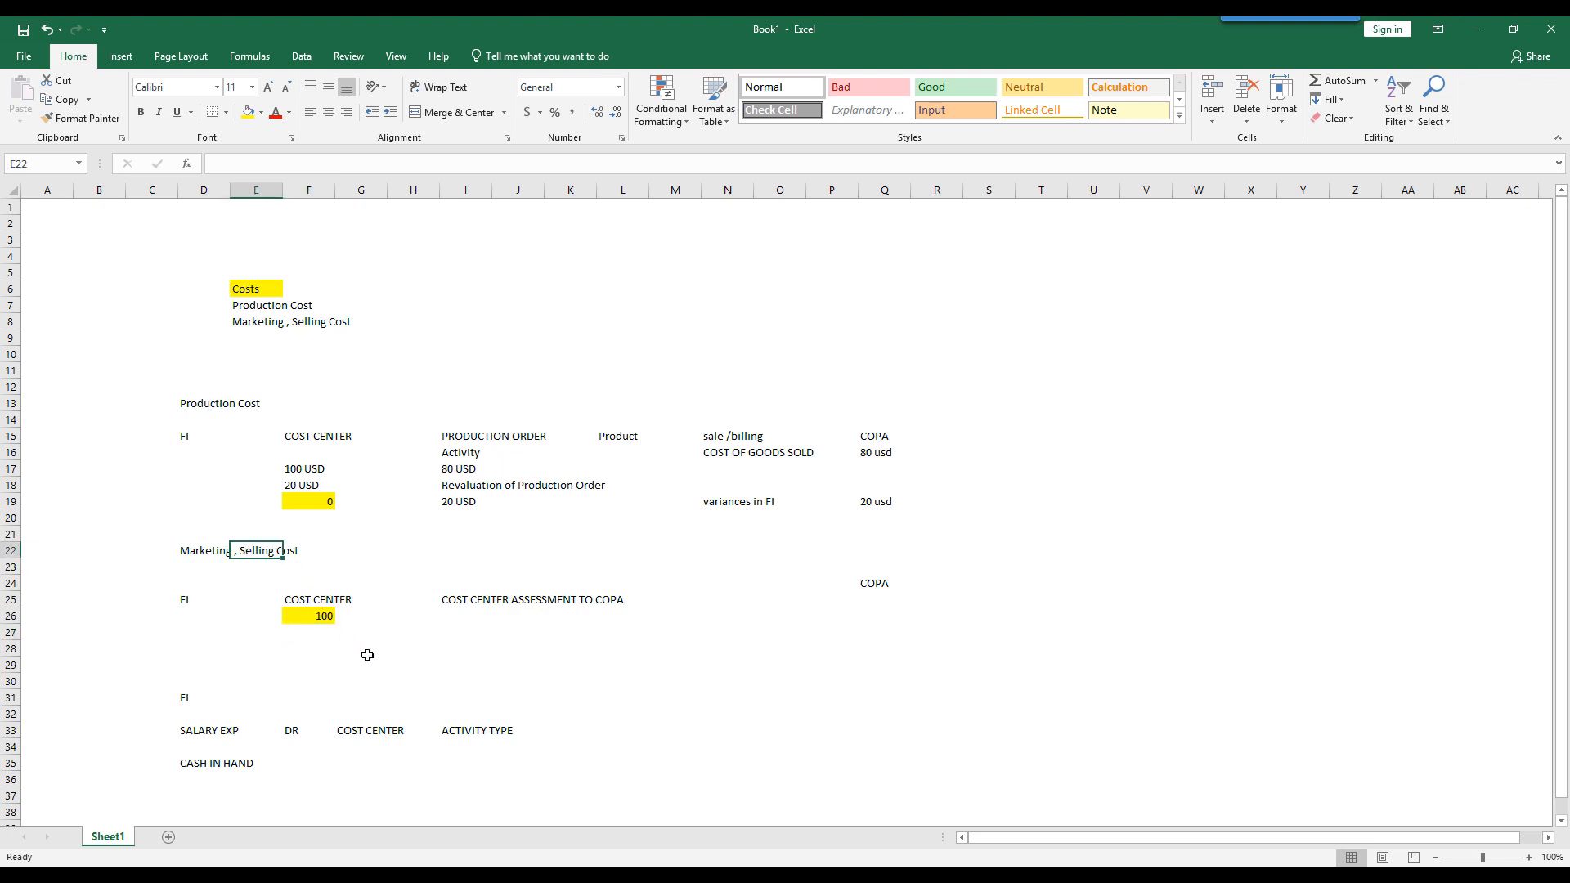
{"action": "left_click", "coordinate": [321, 615]}
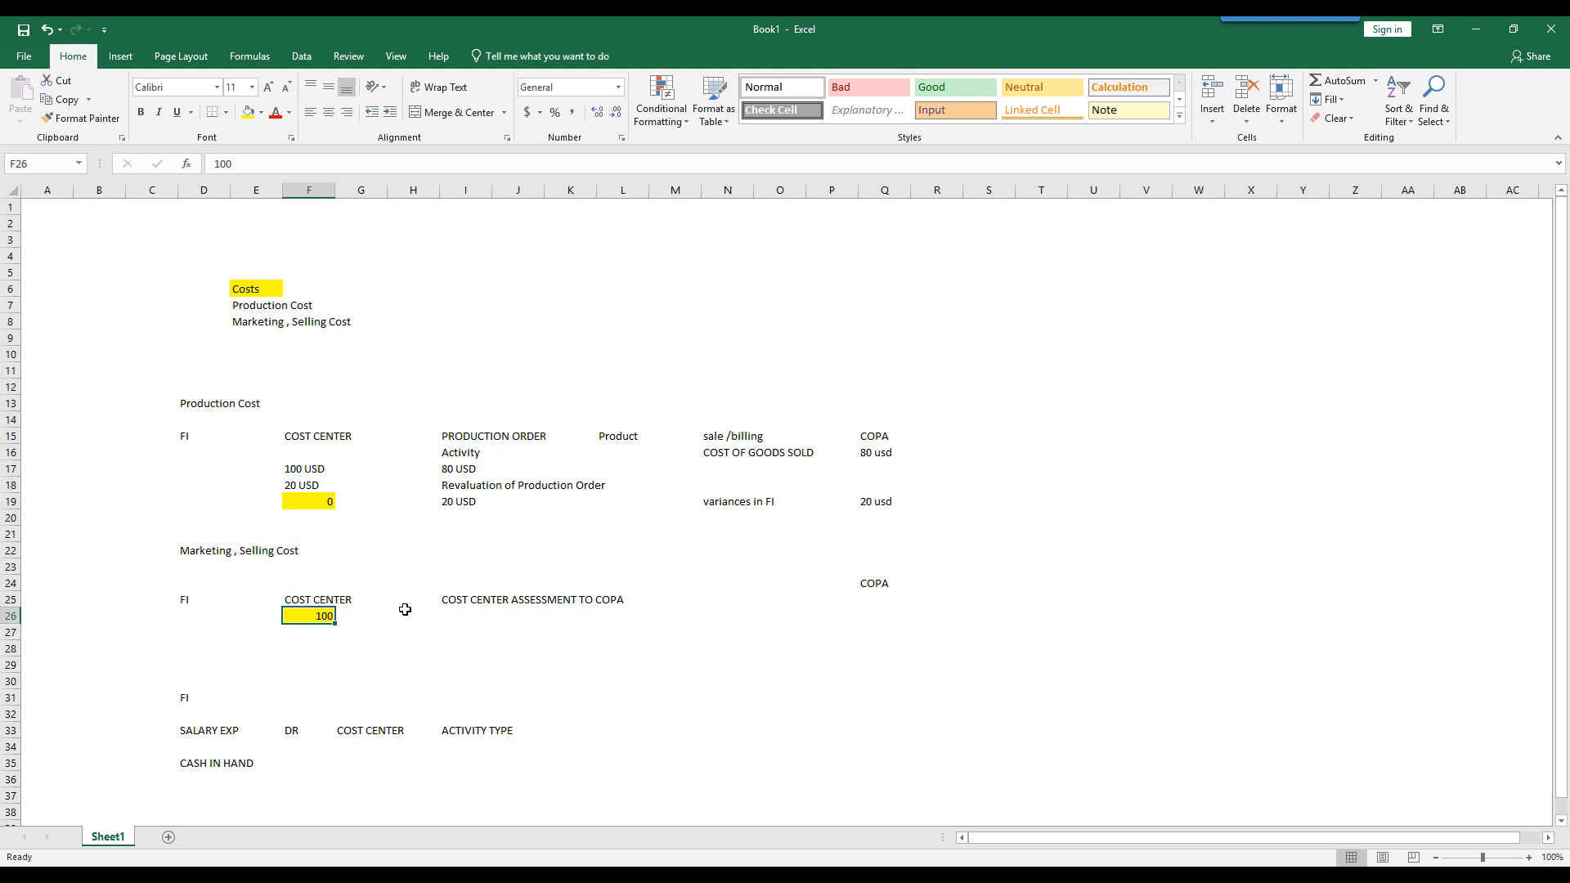
{"action": "left_click", "coordinate": [620, 435]}
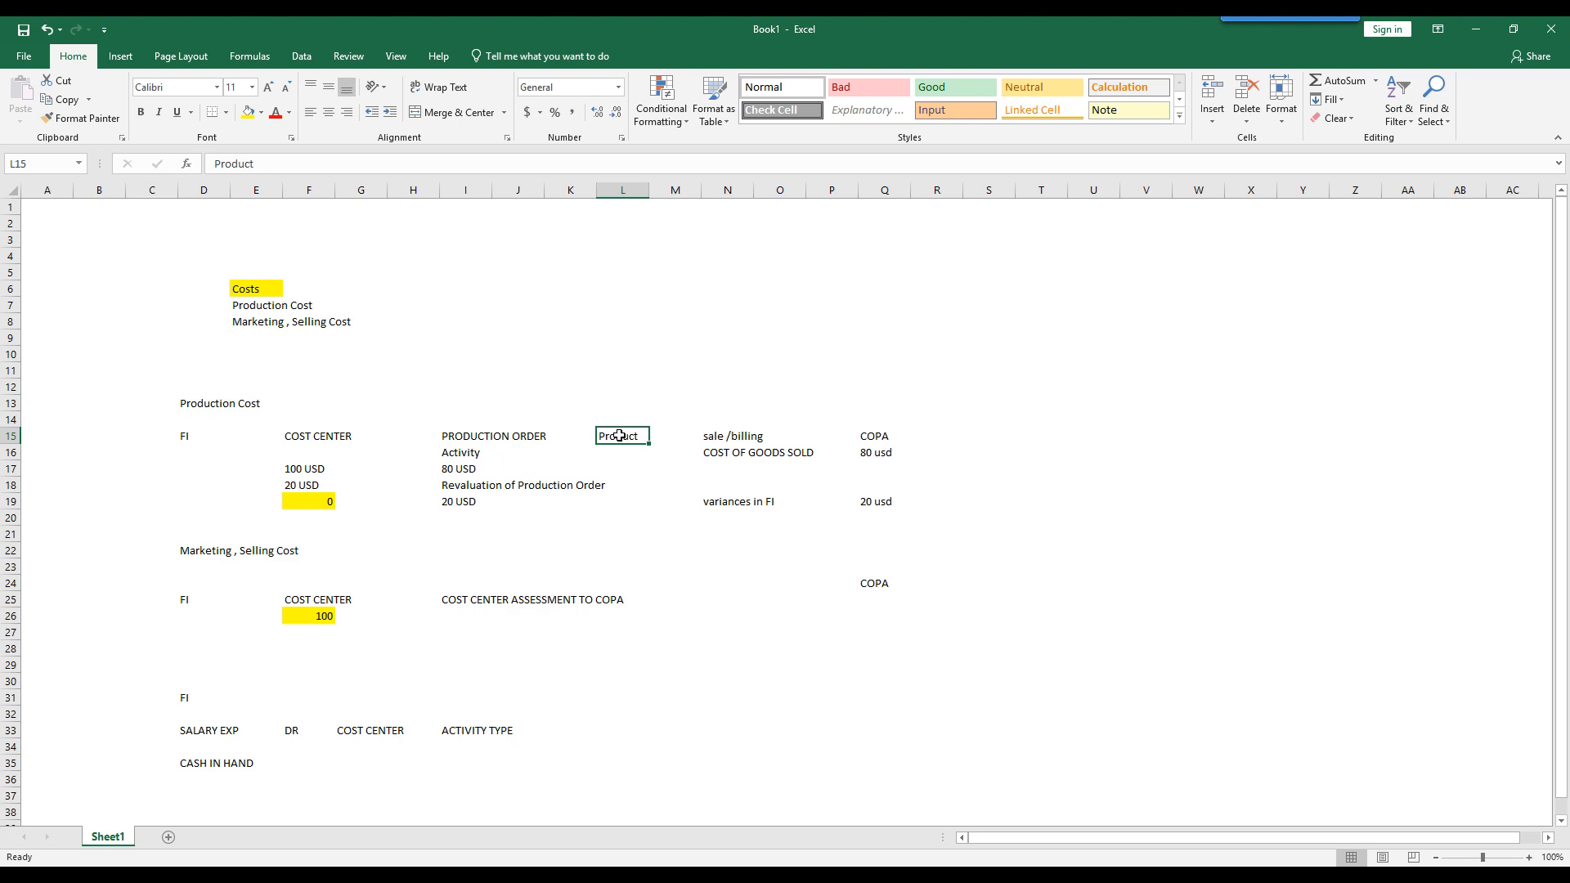
{"action": "left_click", "coordinate": [261, 114]}
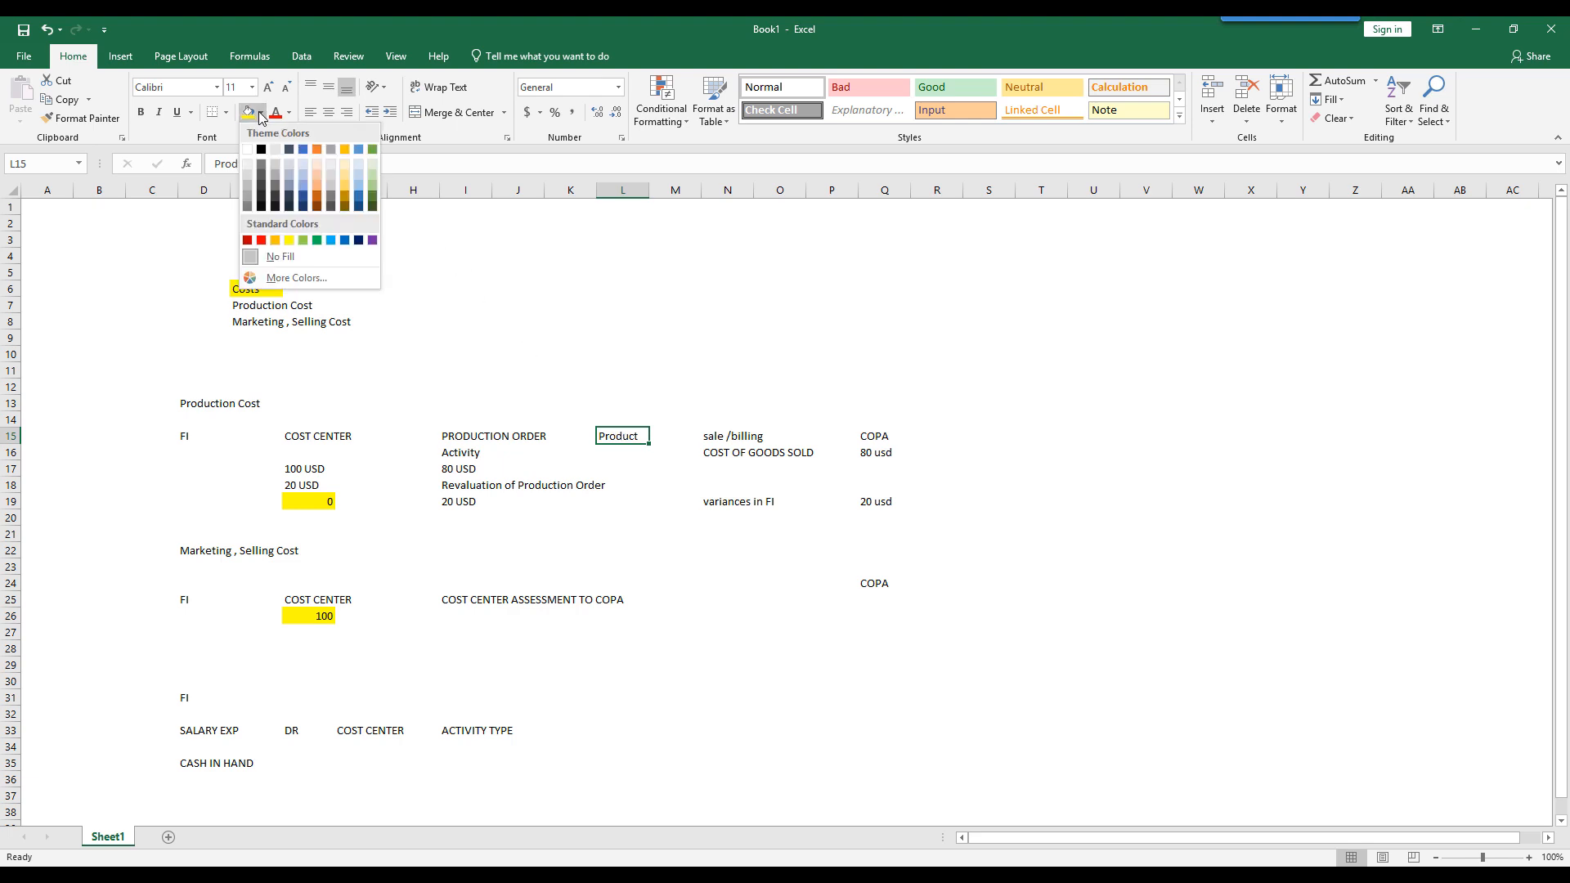
{"action": "left_click", "coordinate": [373, 187]}
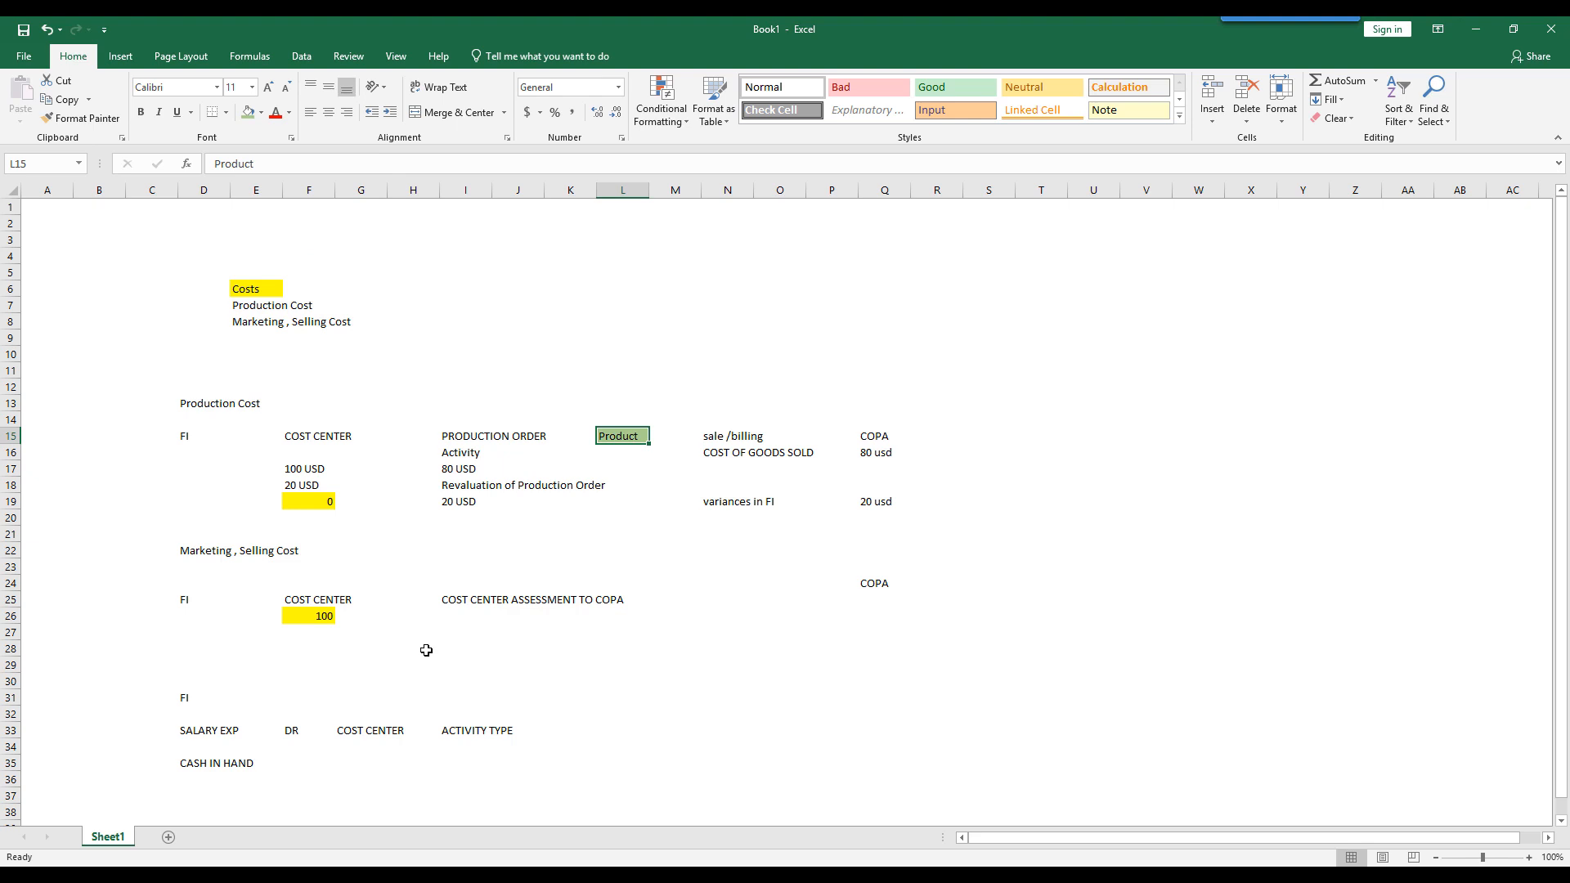
- Examine the COST CENTER ASSESSMENT TO COPA label in I25 and the COPA heading in Q24
{"action": "left_click", "coordinate": [873, 581]}
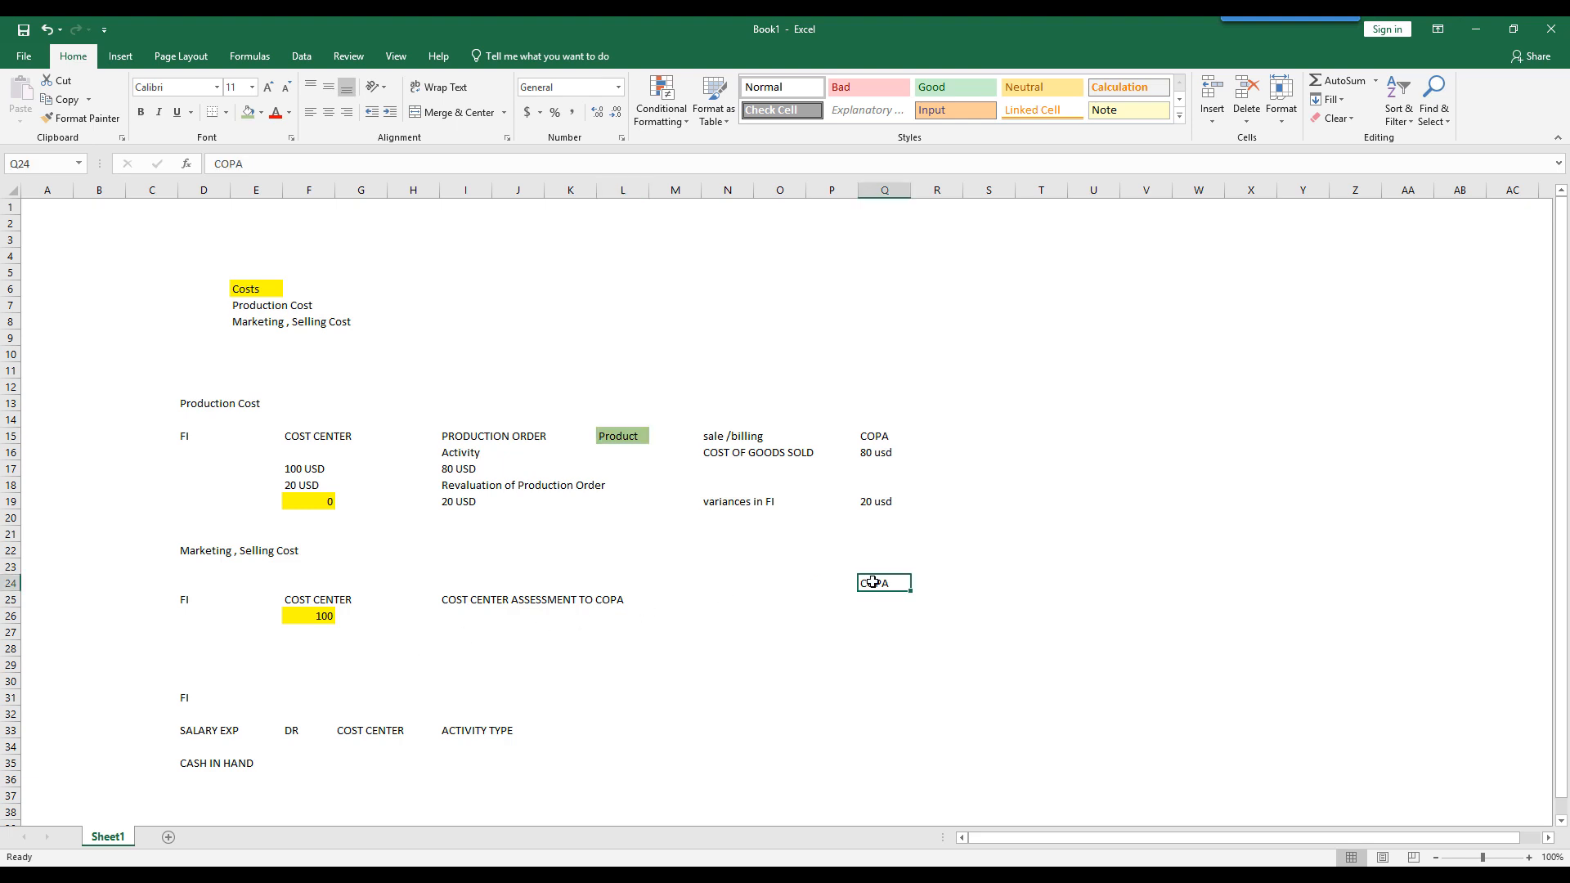
{"action": "left_click", "coordinate": [465, 603]}
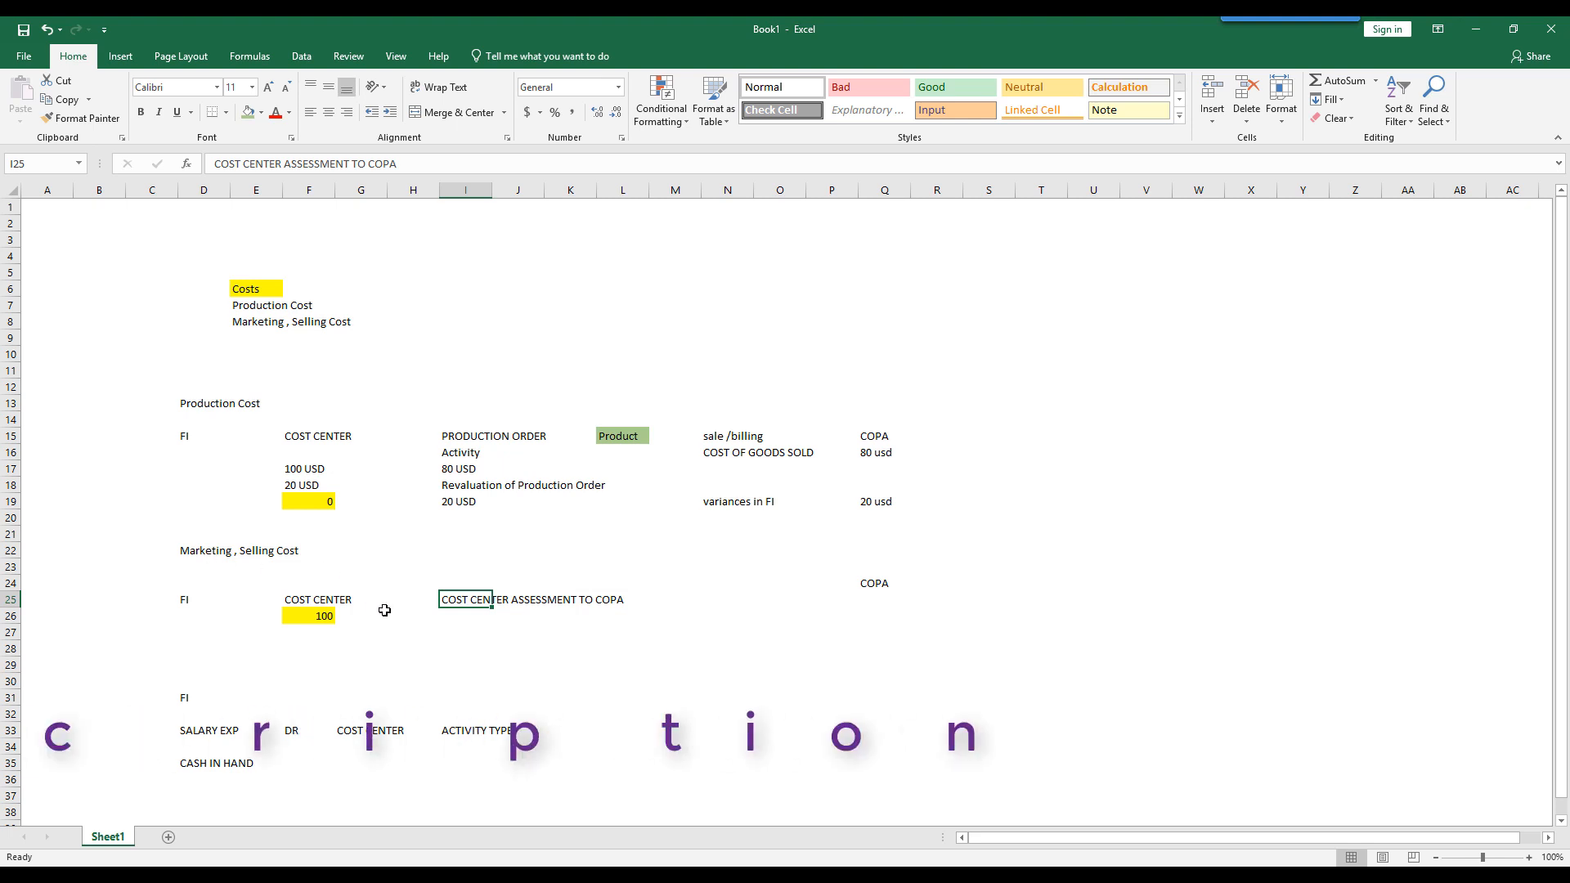
{"action": "left_click", "coordinate": [875, 583]}
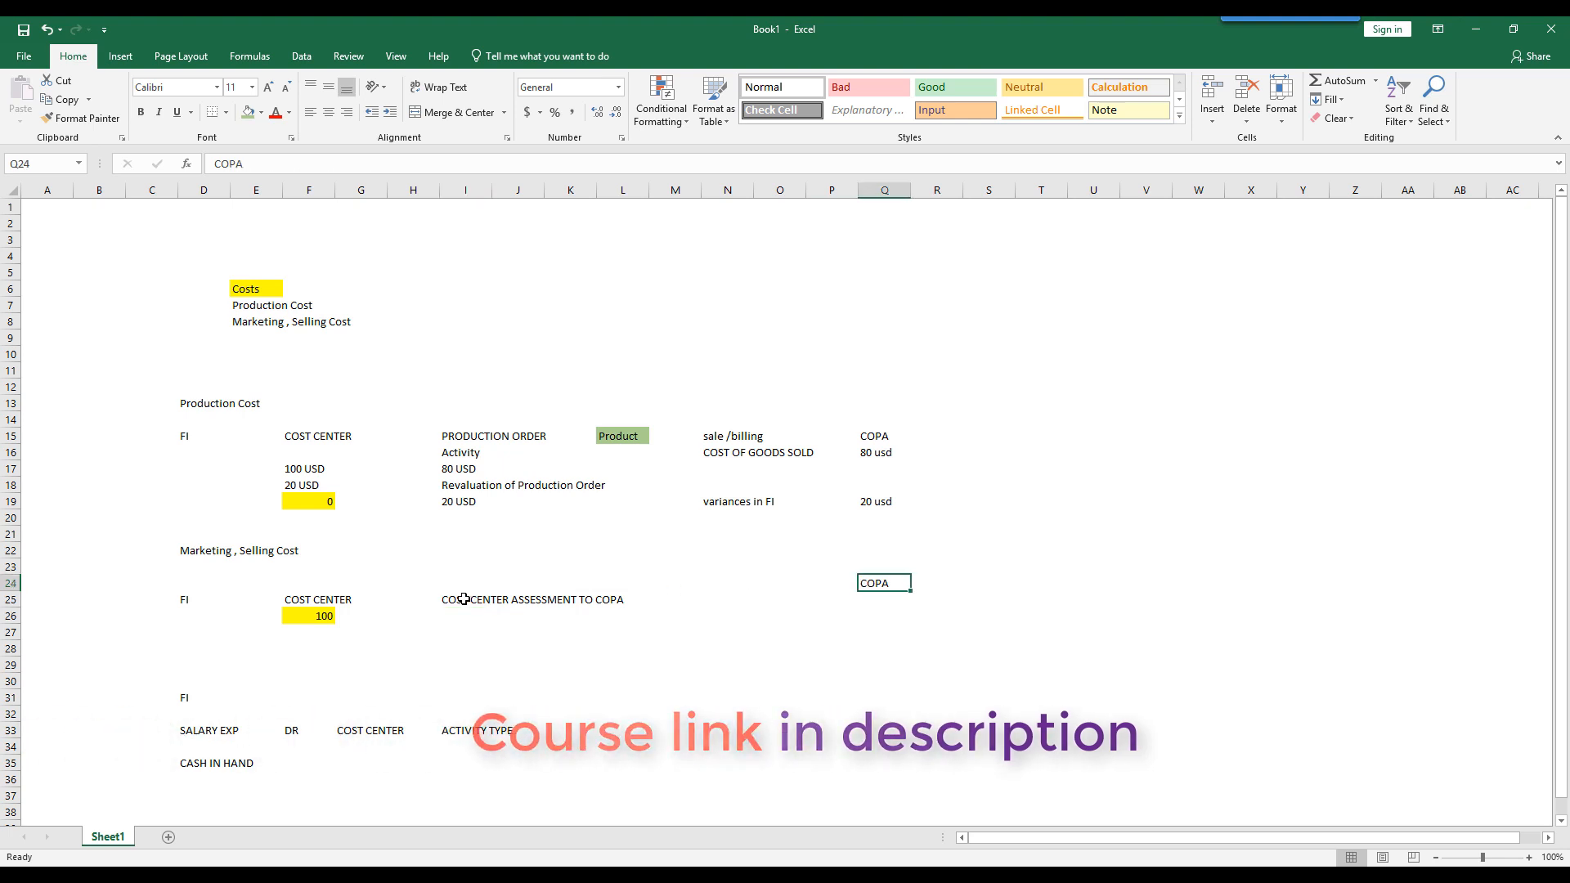
{"action": "left_click", "coordinate": [474, 599]}
{"action": "left_click_drag", "start_coordinate": [500, 602], "coordinate": [616, 602]}
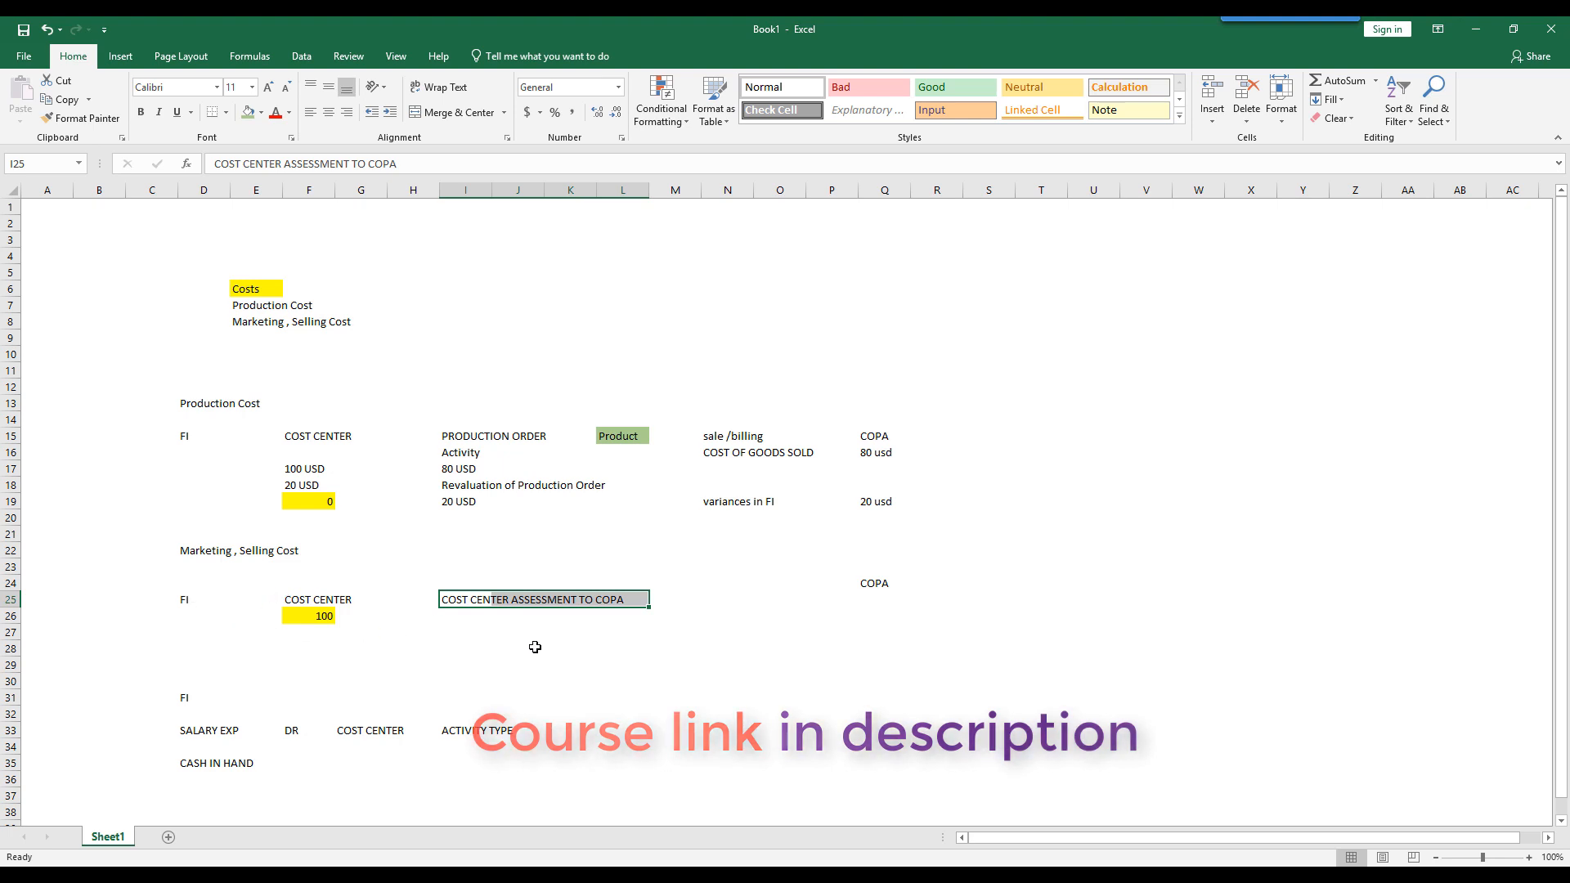
{"action": "left_click", "coordinate": [873, 585]}
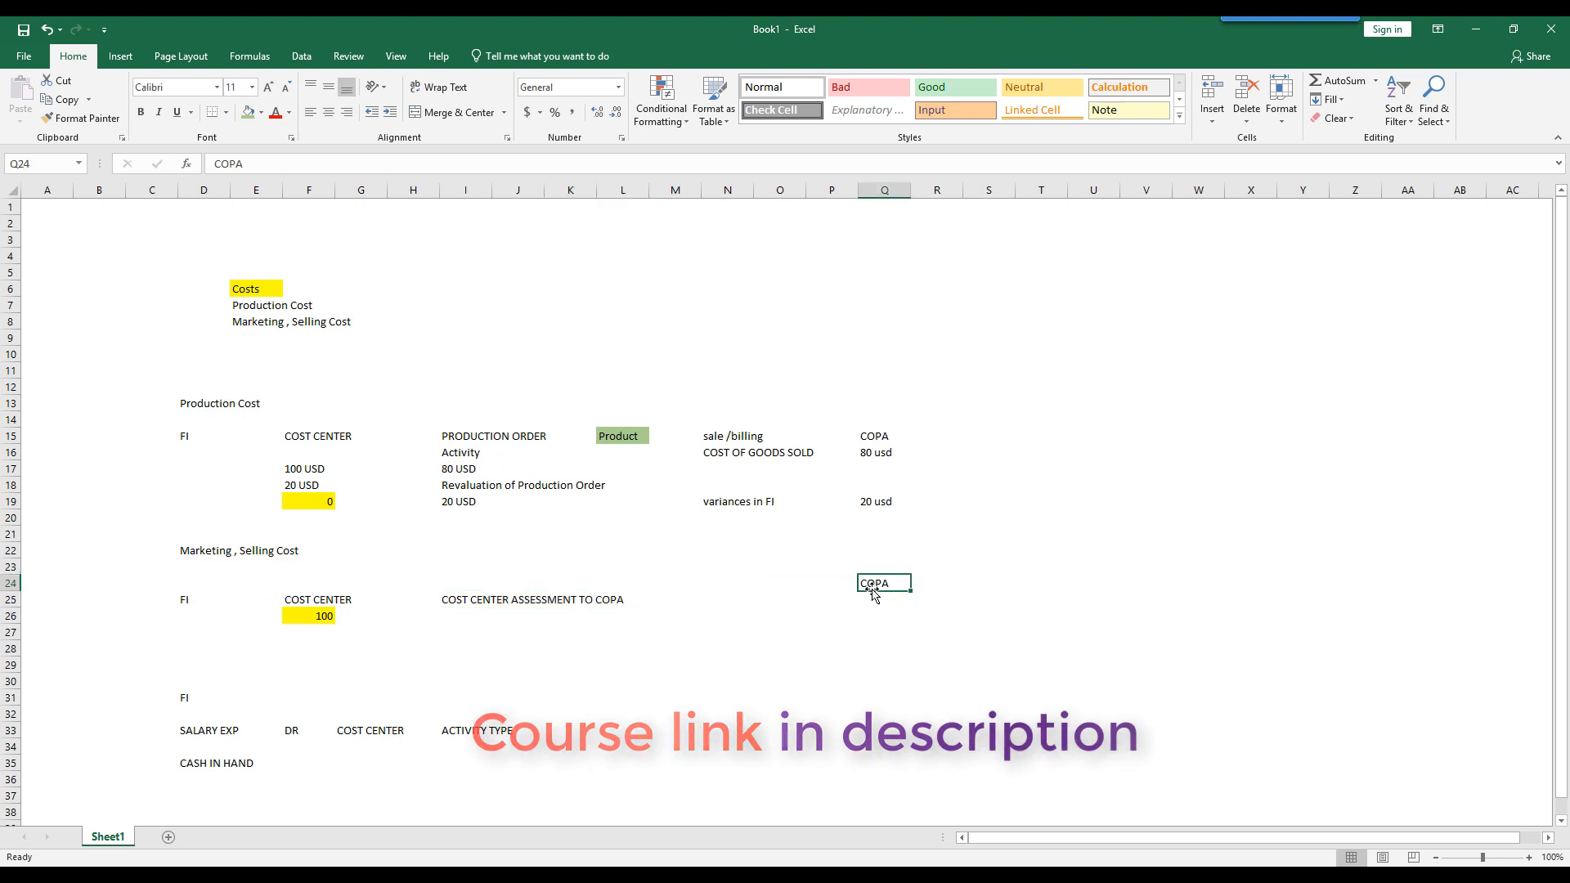
- Enter 100 in F27 and 0 in F28, below the marketing and selling cost center amount
{"action": "left_click", "coordinate": [328, 632]}
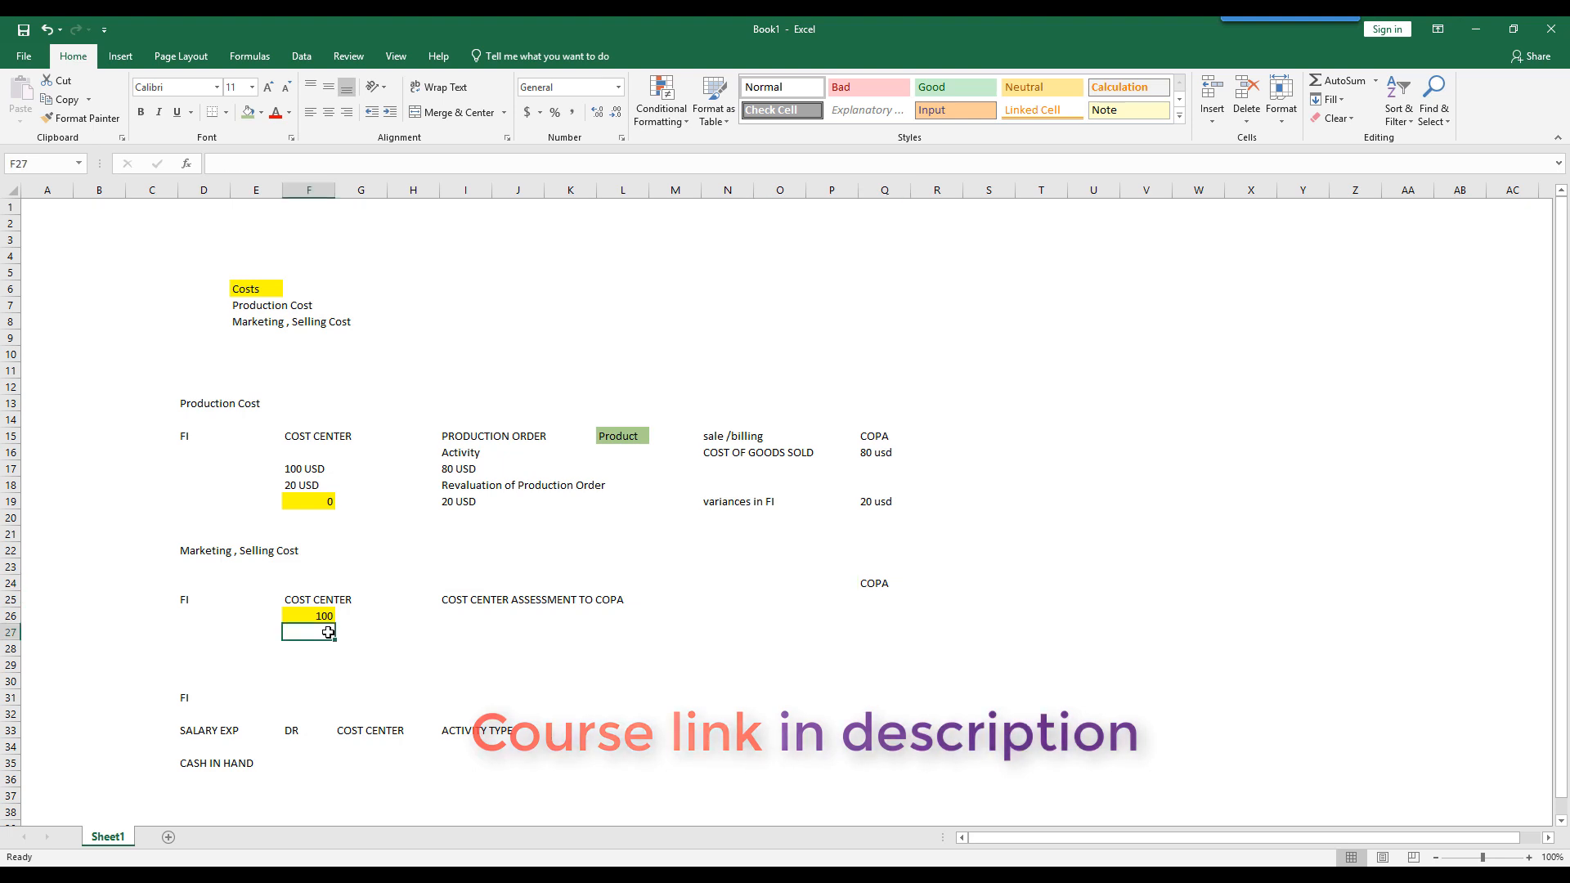
{"action": "type", "text": "100"}
{"action": "key", "text": "Return"}
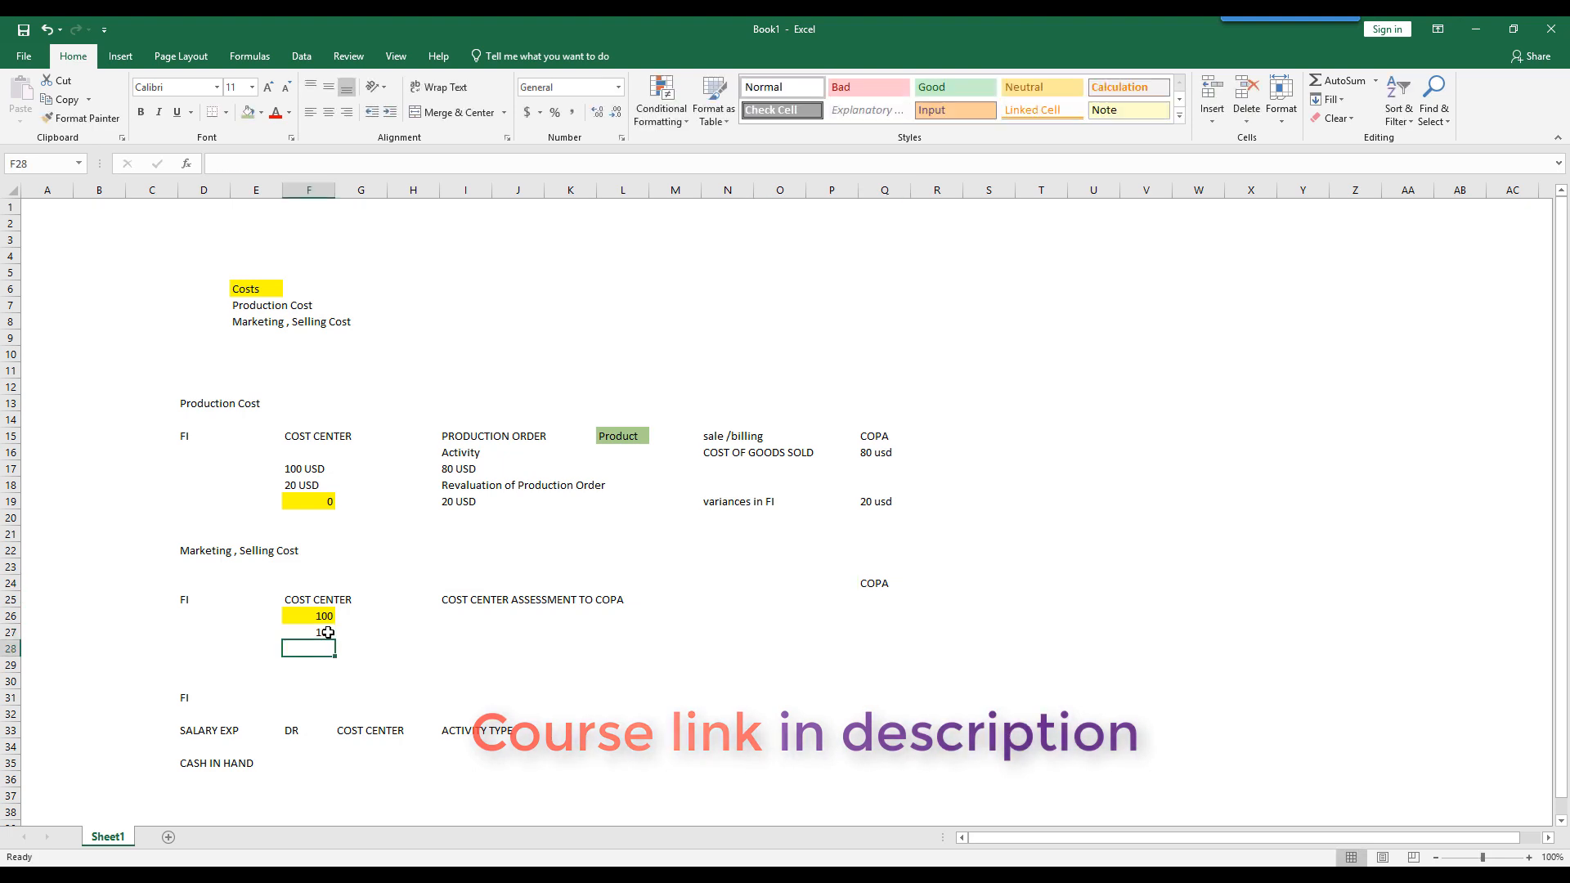
{"action": "type", "text": "0"}
{"action": "key", "text": "Return"}
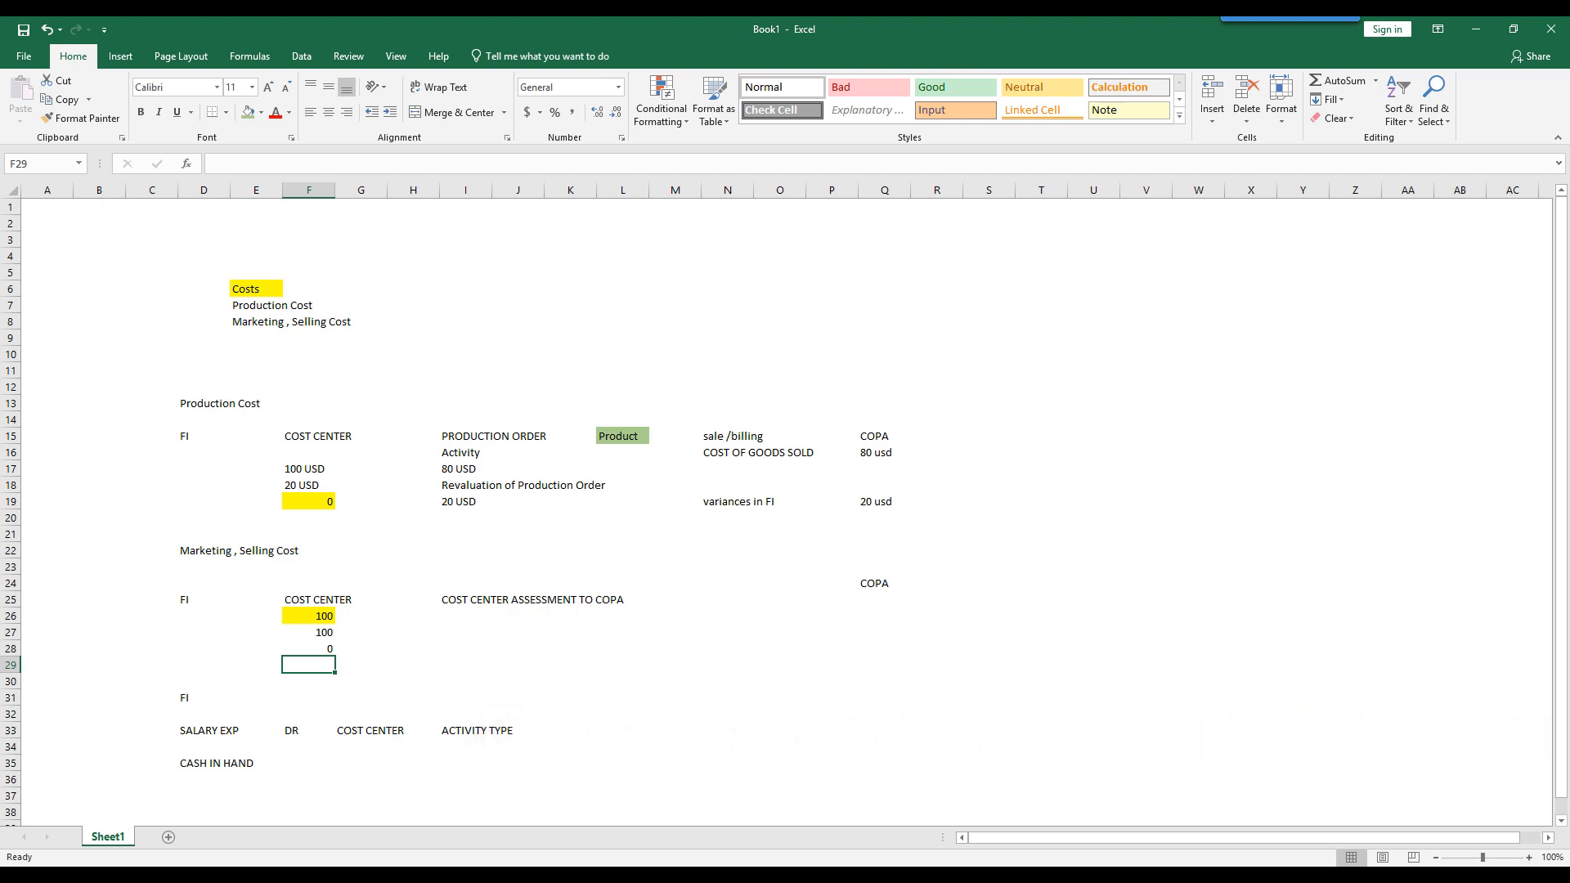
- Switch to the controlling configuration PDF in Adobe Acrobat Reader and read the Operating Concern, Controlling Area and Company Code definitions below the organizational chart
{"action": "key", "text": "alt+Tab"}
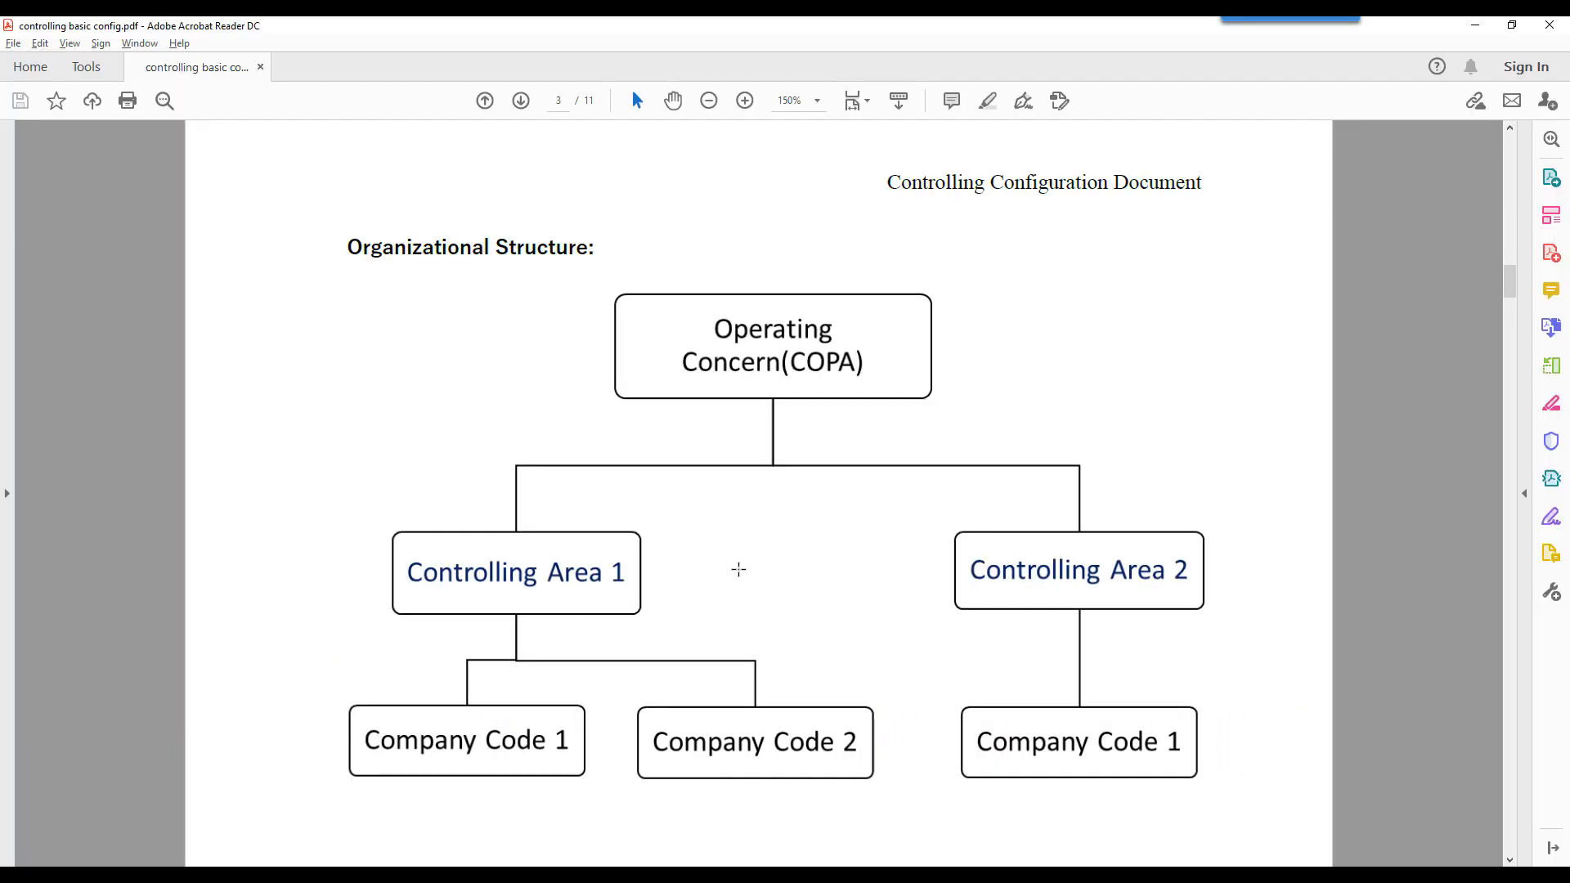
{"action": "scroll", "coordinate": [739, 570], "scroll_direction": "down", "scroll_amount": 1}
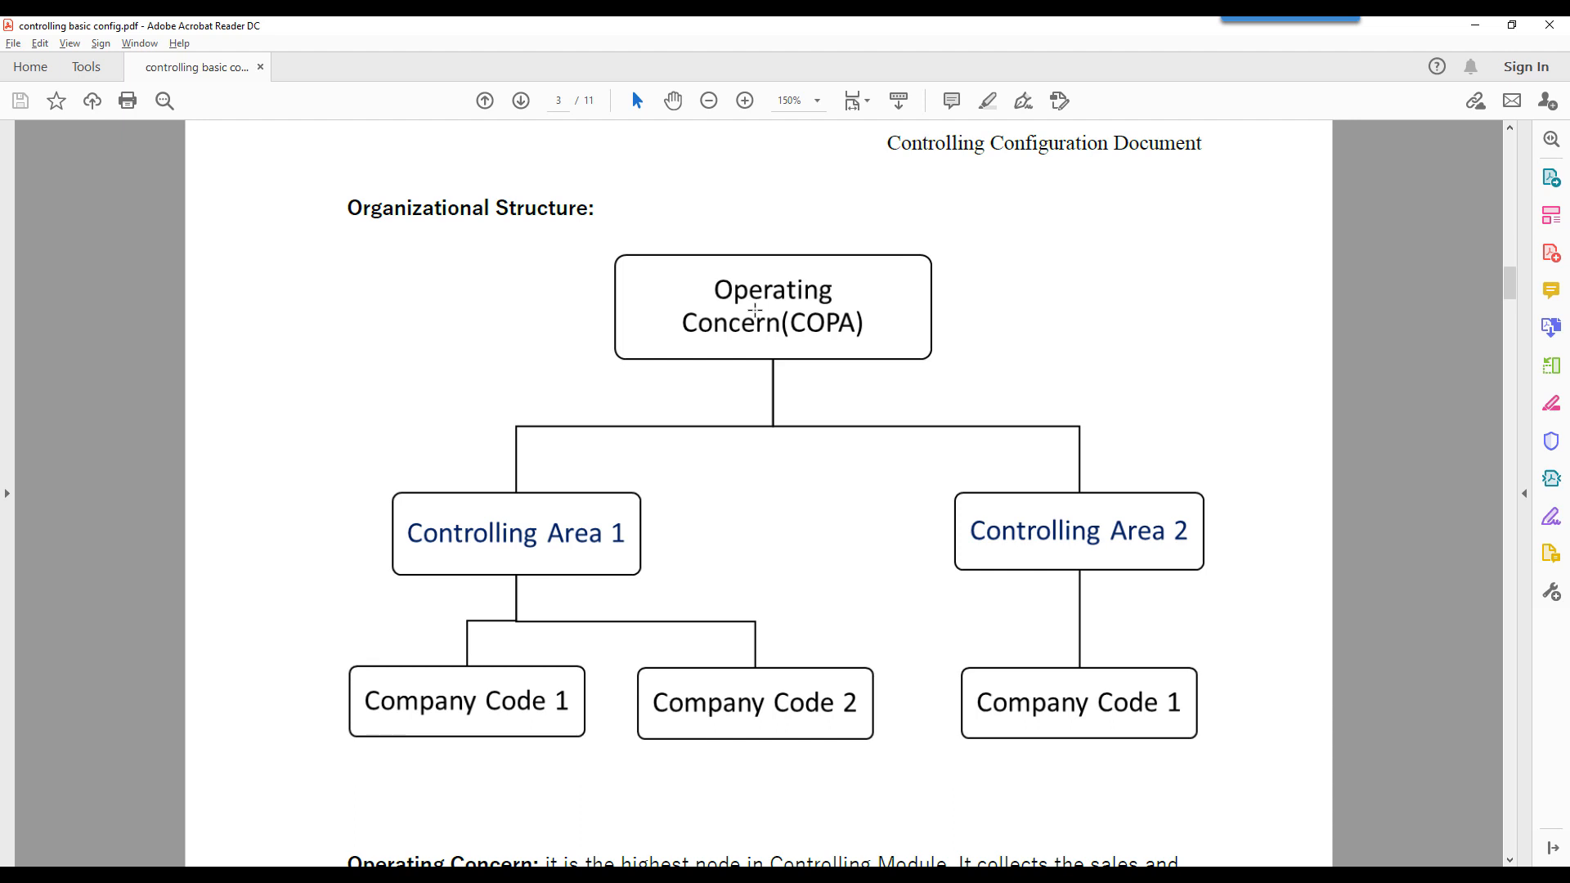
{"action": "scroll", "coordinate": [754, 310], "scroll_direction": "down", "scroll_amount": 8}
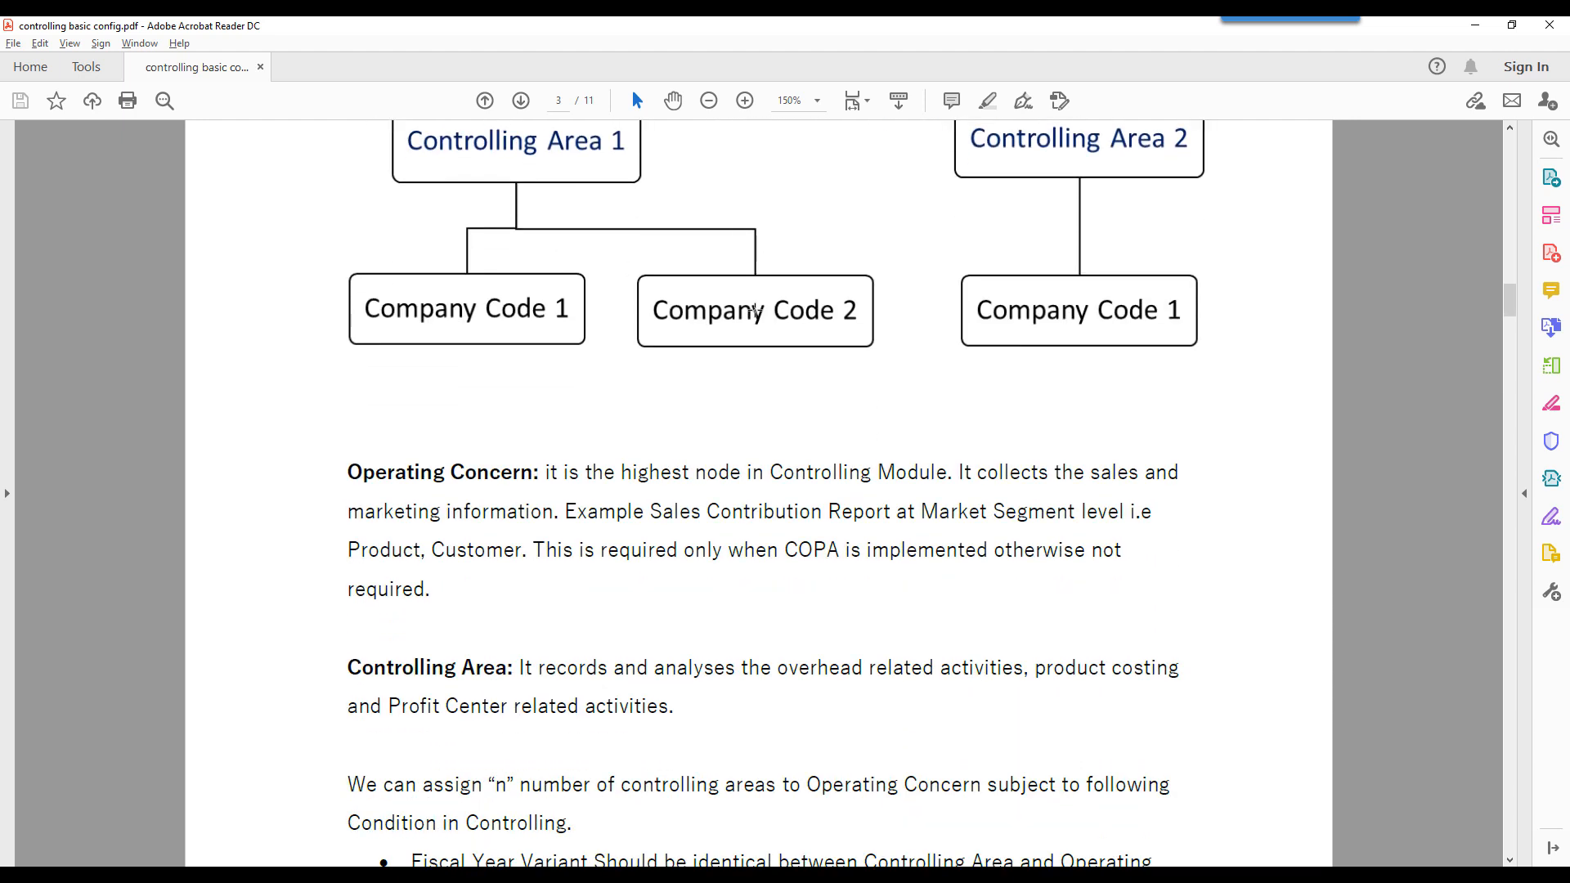
{"action": "scroll", "coordinate": [754, 309], "scroll_direction": "down", "scroll_amount": 2}
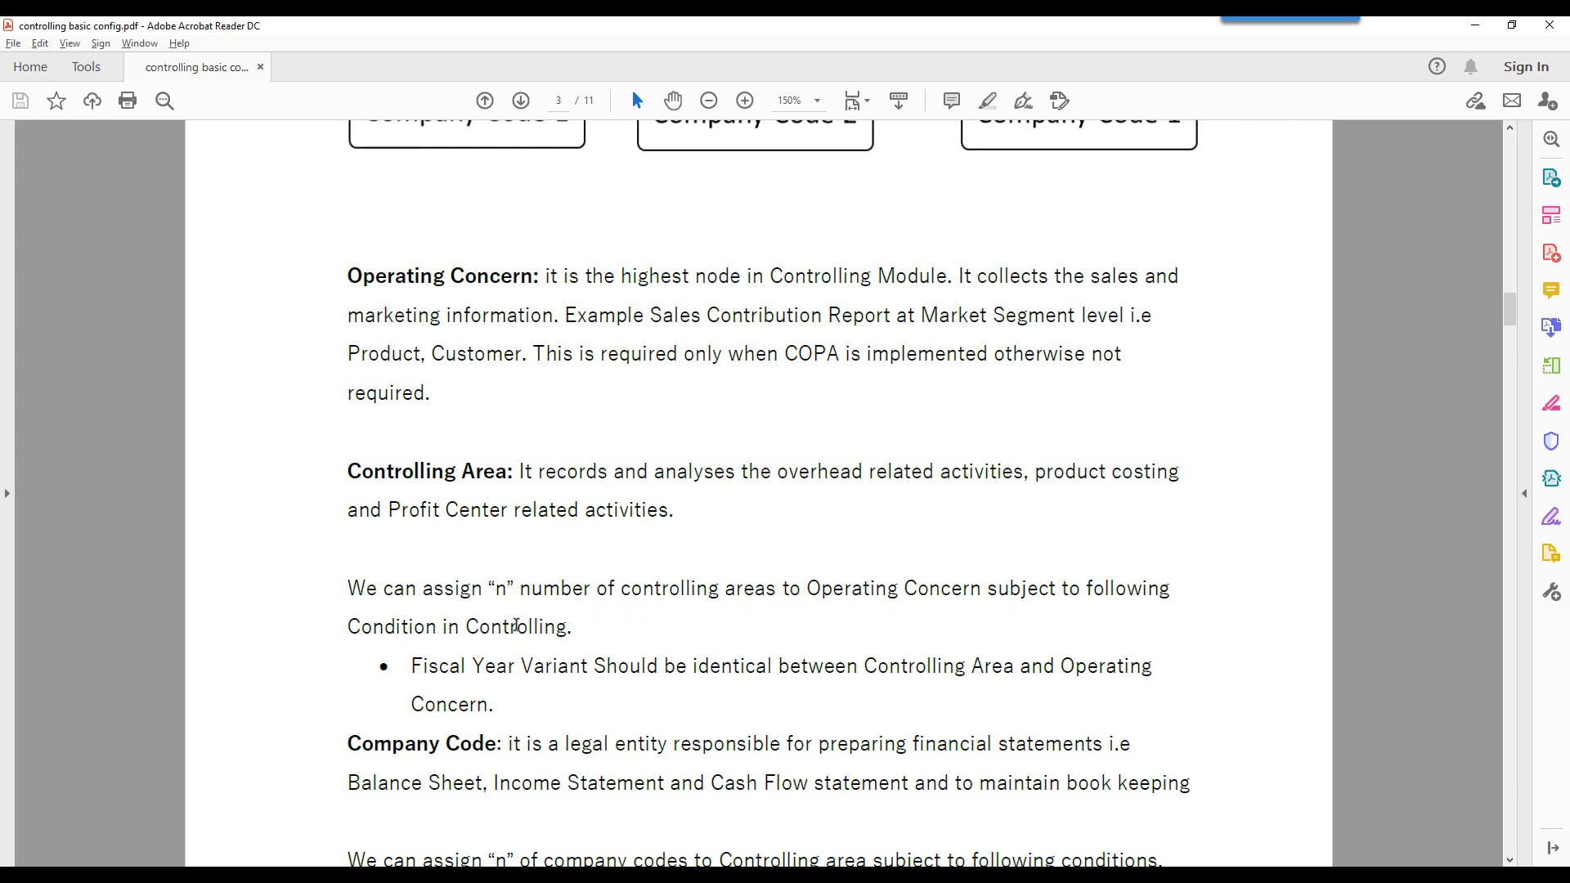
- Read the fiscal year variant condition for assigning controlling areas, and trace the Operating Concern, Controlling Area and Company Code levels in the organizational chart
{"action": "scroll", "coordinate": [561, 642], "scroll_direction": "down", "scroll_amount": 2}
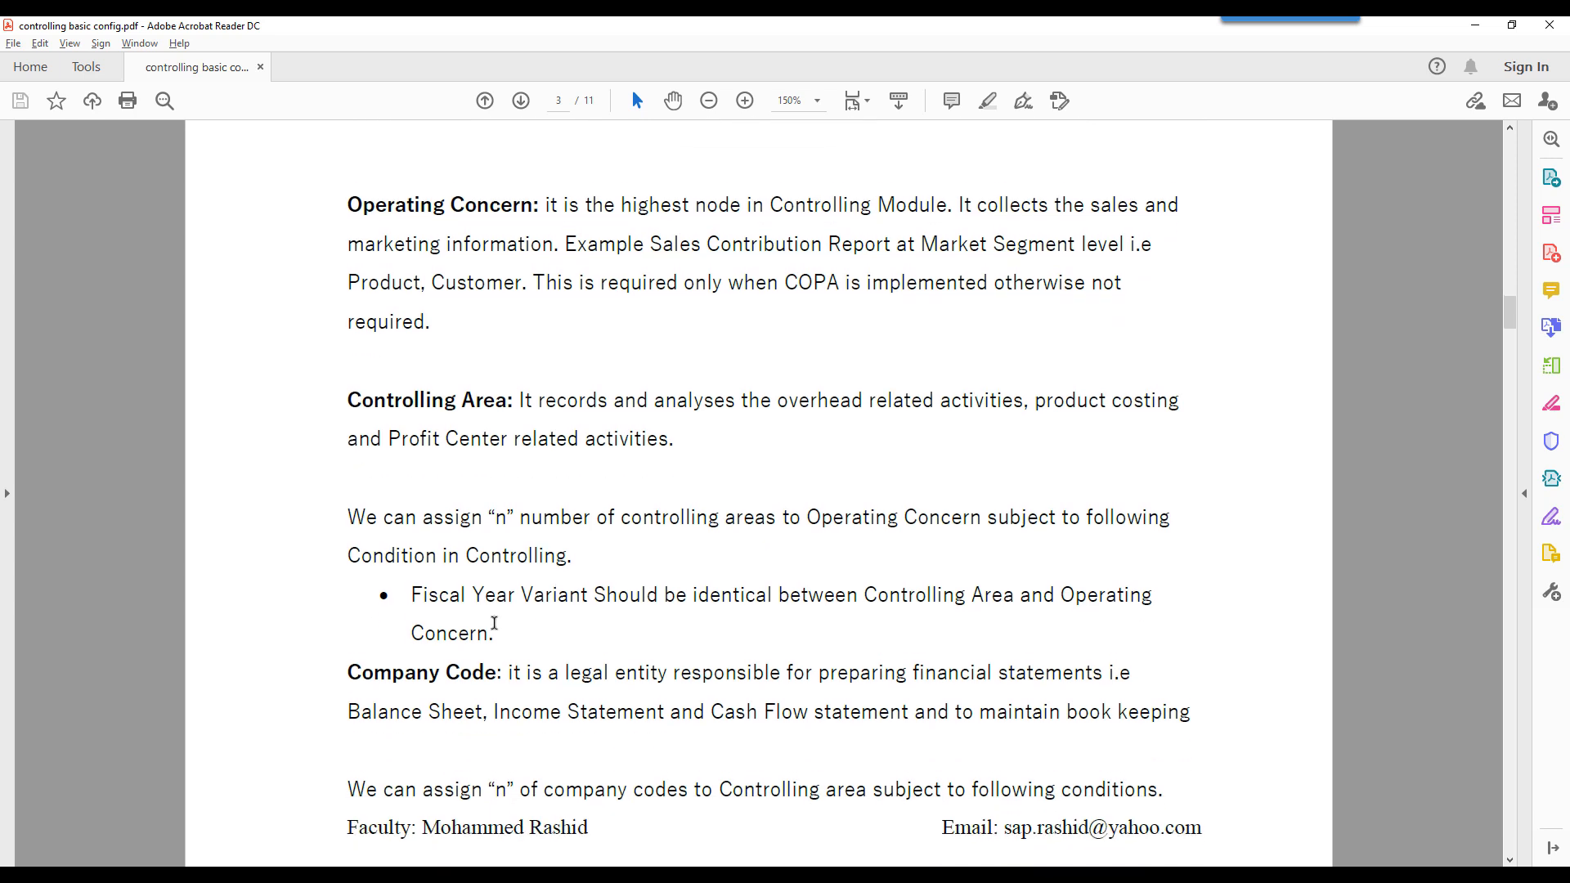
{"action": "left_click_drag", "start_coordinate": [596, 588], "coordinate": [1014, 591]}
{"action": "scroll", "coordinate": [973, 593], "scroll_direction": "up", "scroll_amount": 12}
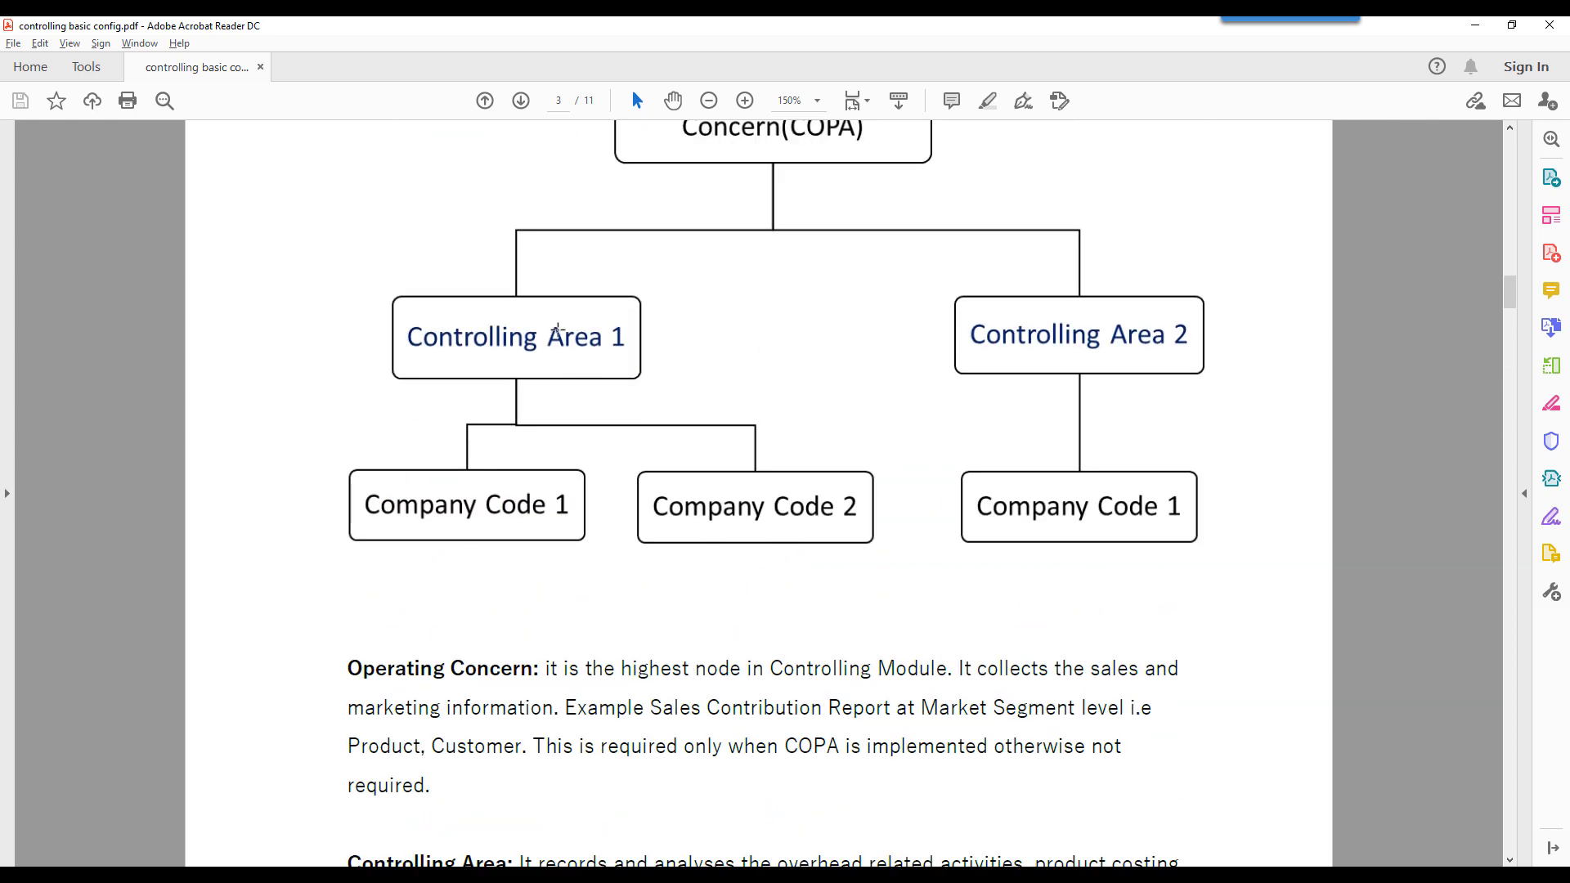
{"action": "scroll", "coordinate": [557, 331], "scroll_direction": "up", "scroll_amount": 3}
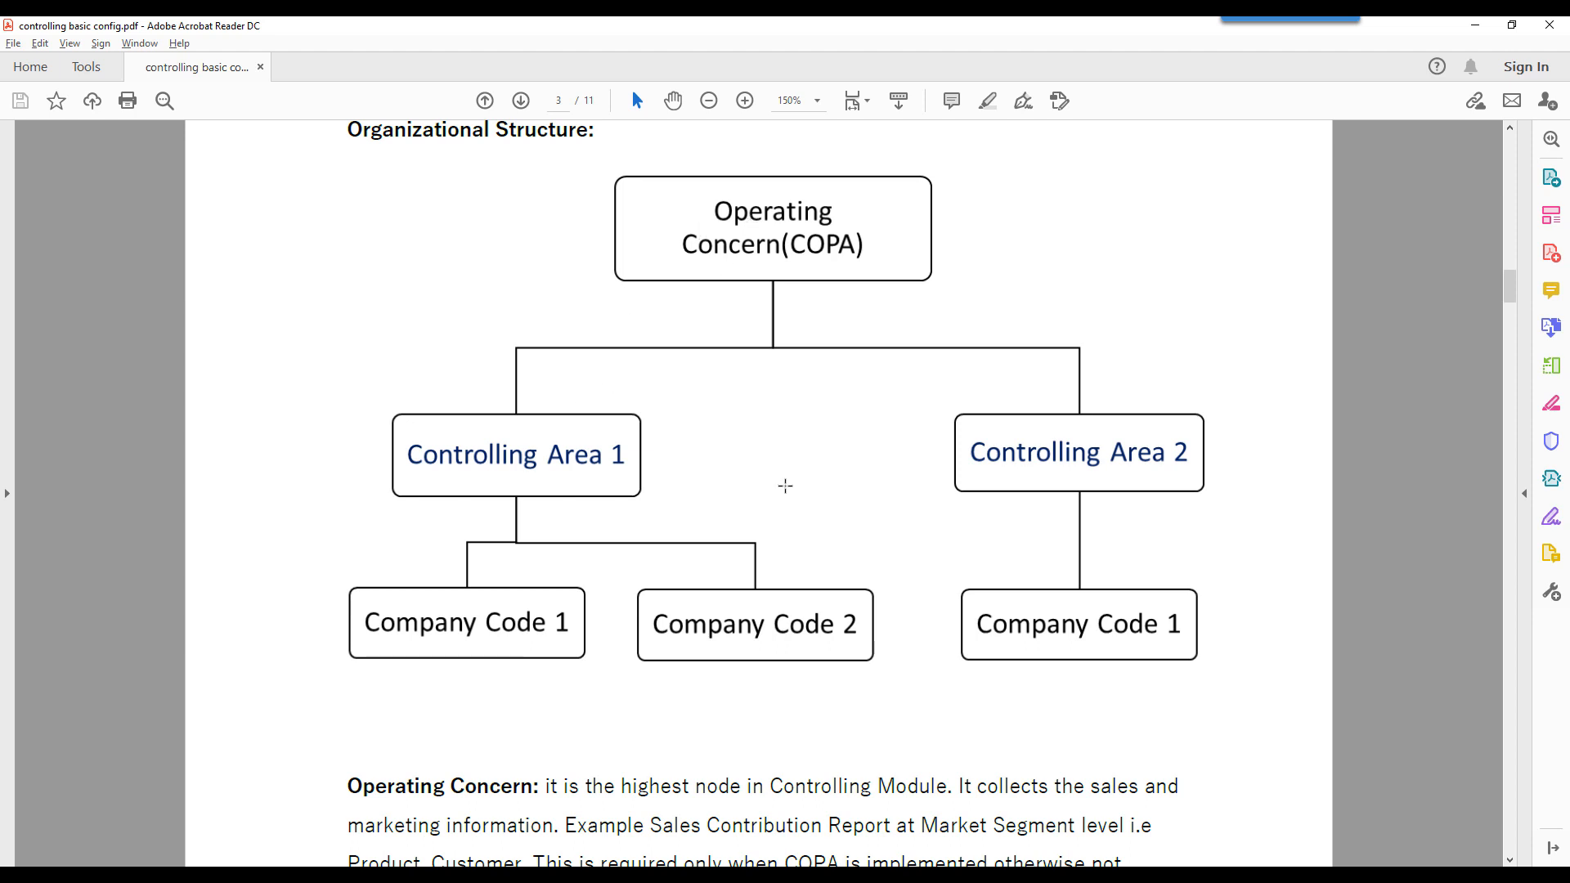
{"action": "scroll", "coordinate": [796, 444], "scroll_direction": "down", "scroll_amount": 4}
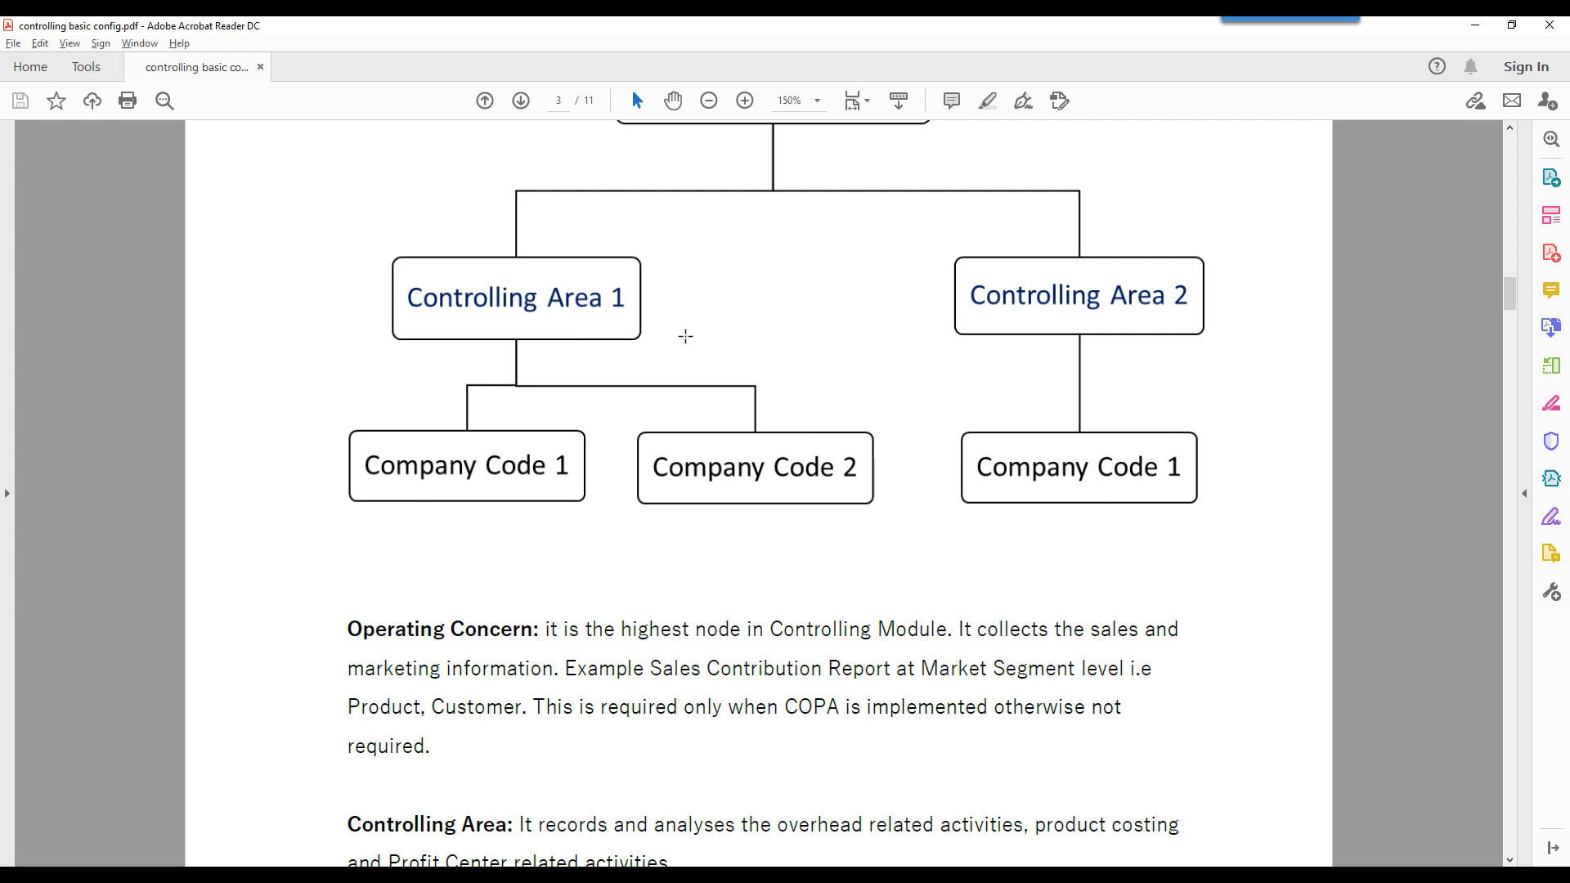
{"action": "scroll", "coordinate": [684, 337], "scroll_direction": "down", "scroll_amount": 2}
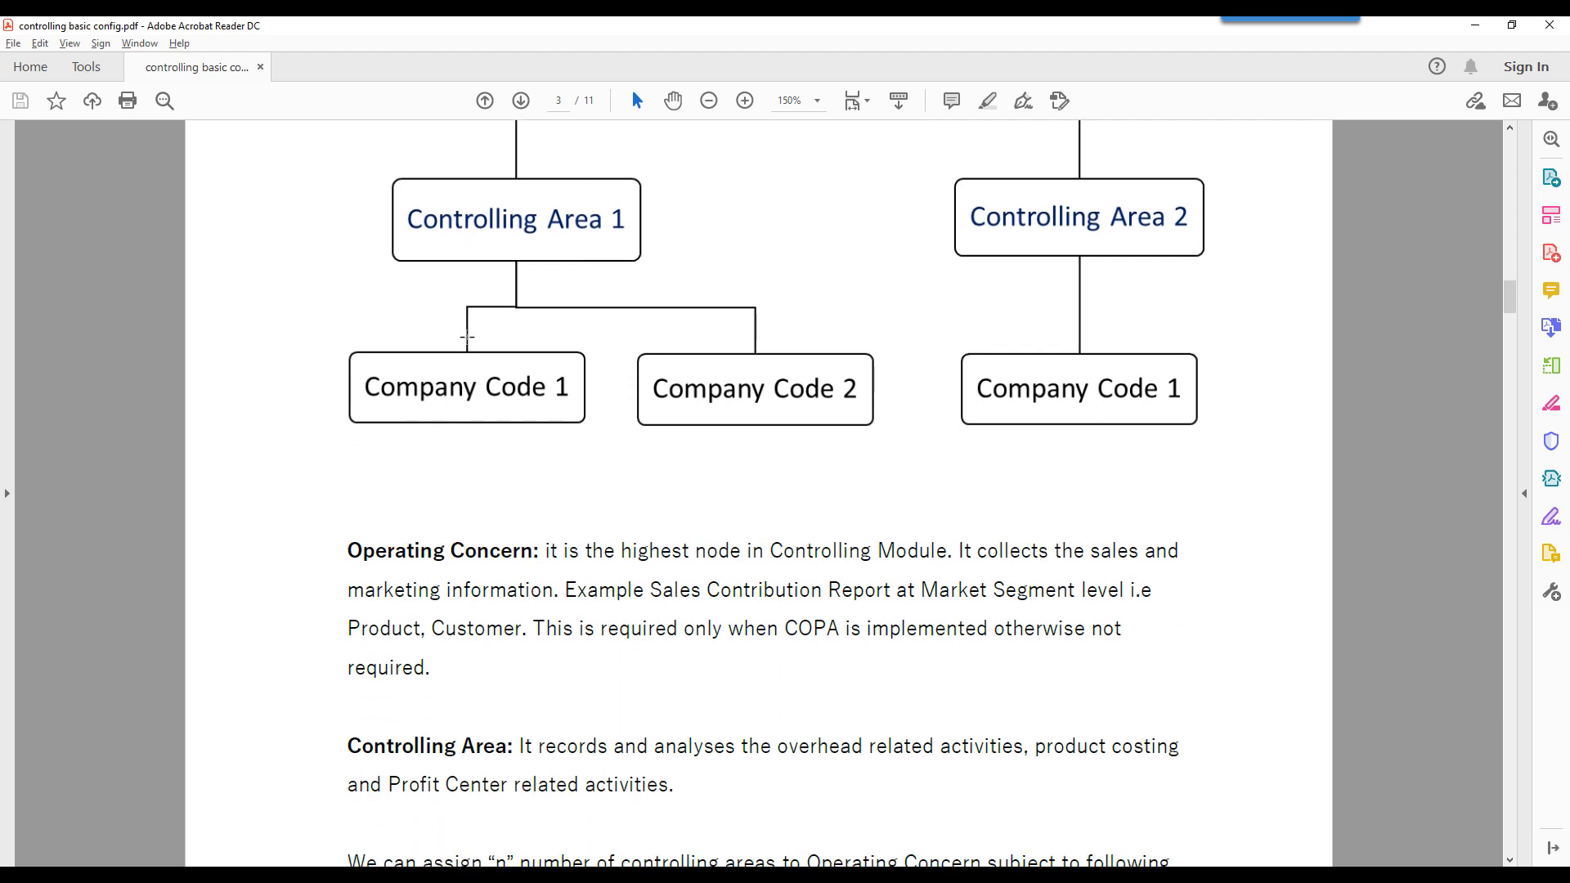
{"action": "scroll", "coordinate": [439, 395], "scroll_direction": "up", "scroll_amount": 2}
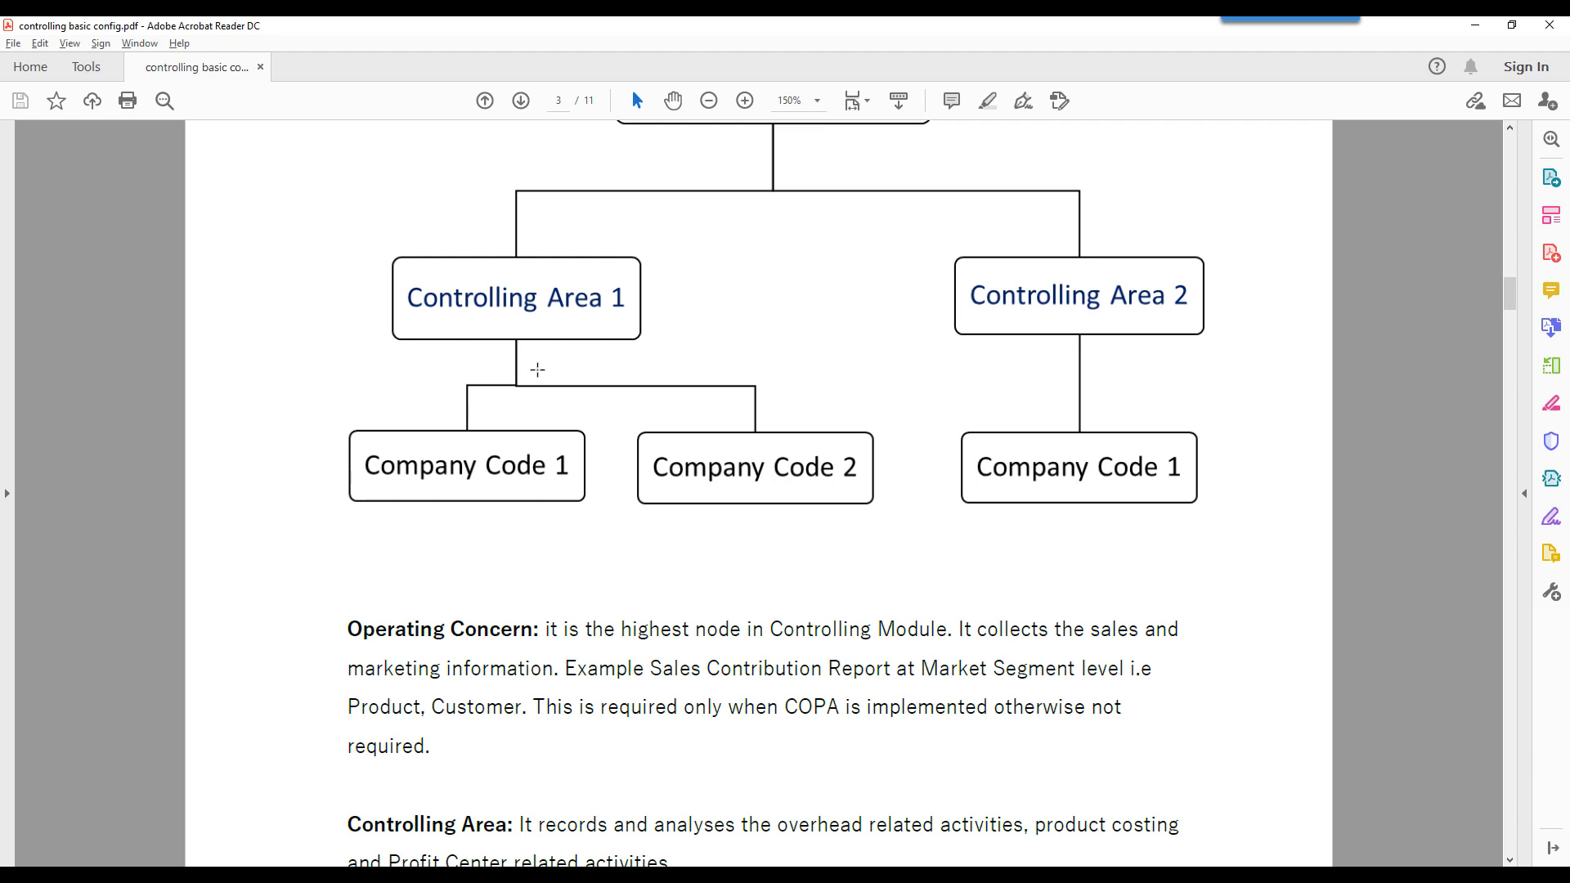
{"action": "scroll", "coordinate": [533, 360], "scroll_direction": "down", "scroll_amount": 1}
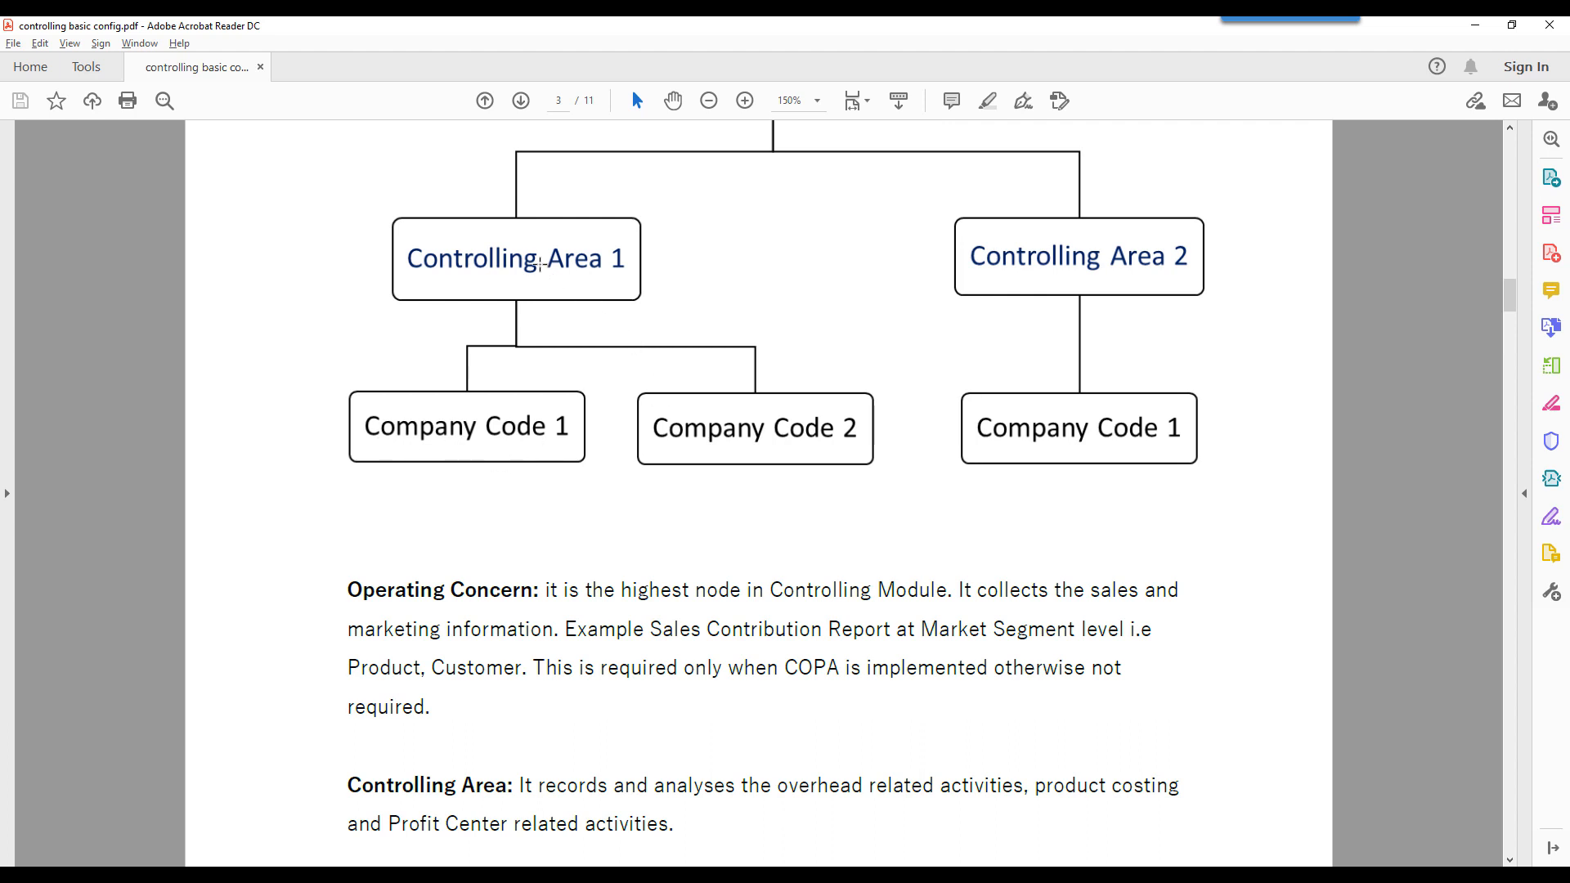
{"action": "scroll", "coordinate": [570, 533], "scroll_direction": "down", "scroll_amount": 5}
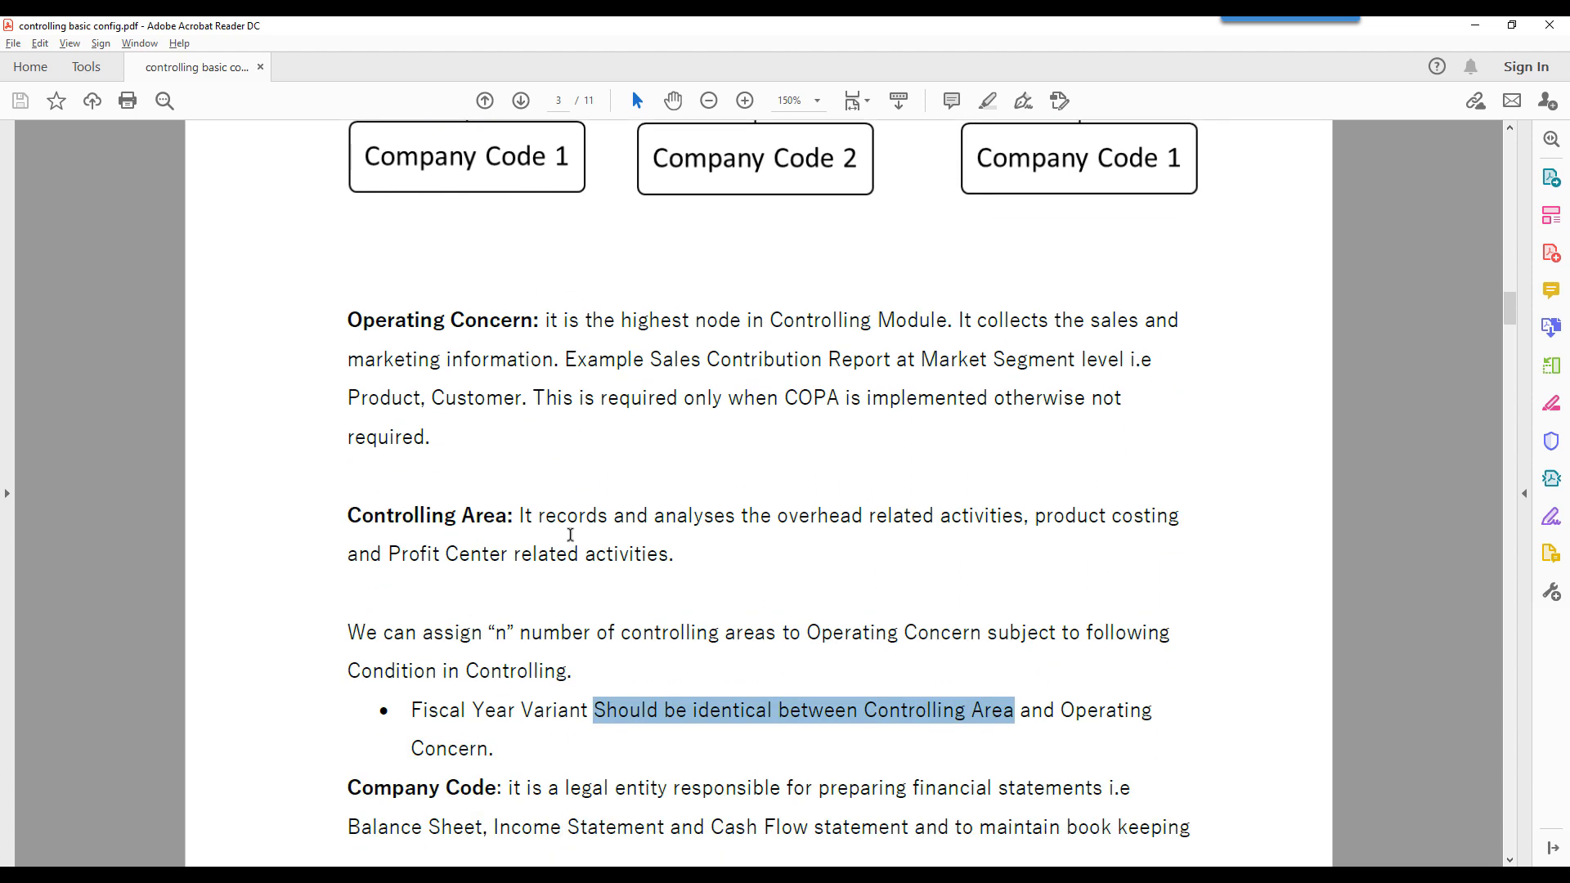
- Examine the Chart of accounts and Fiscal Year Variant conditions for assigning company codes to a controlling area
{"action": "scroll", "coordinate": [571, 534], "scroll_direction": "down", "scroll_amount": 6}
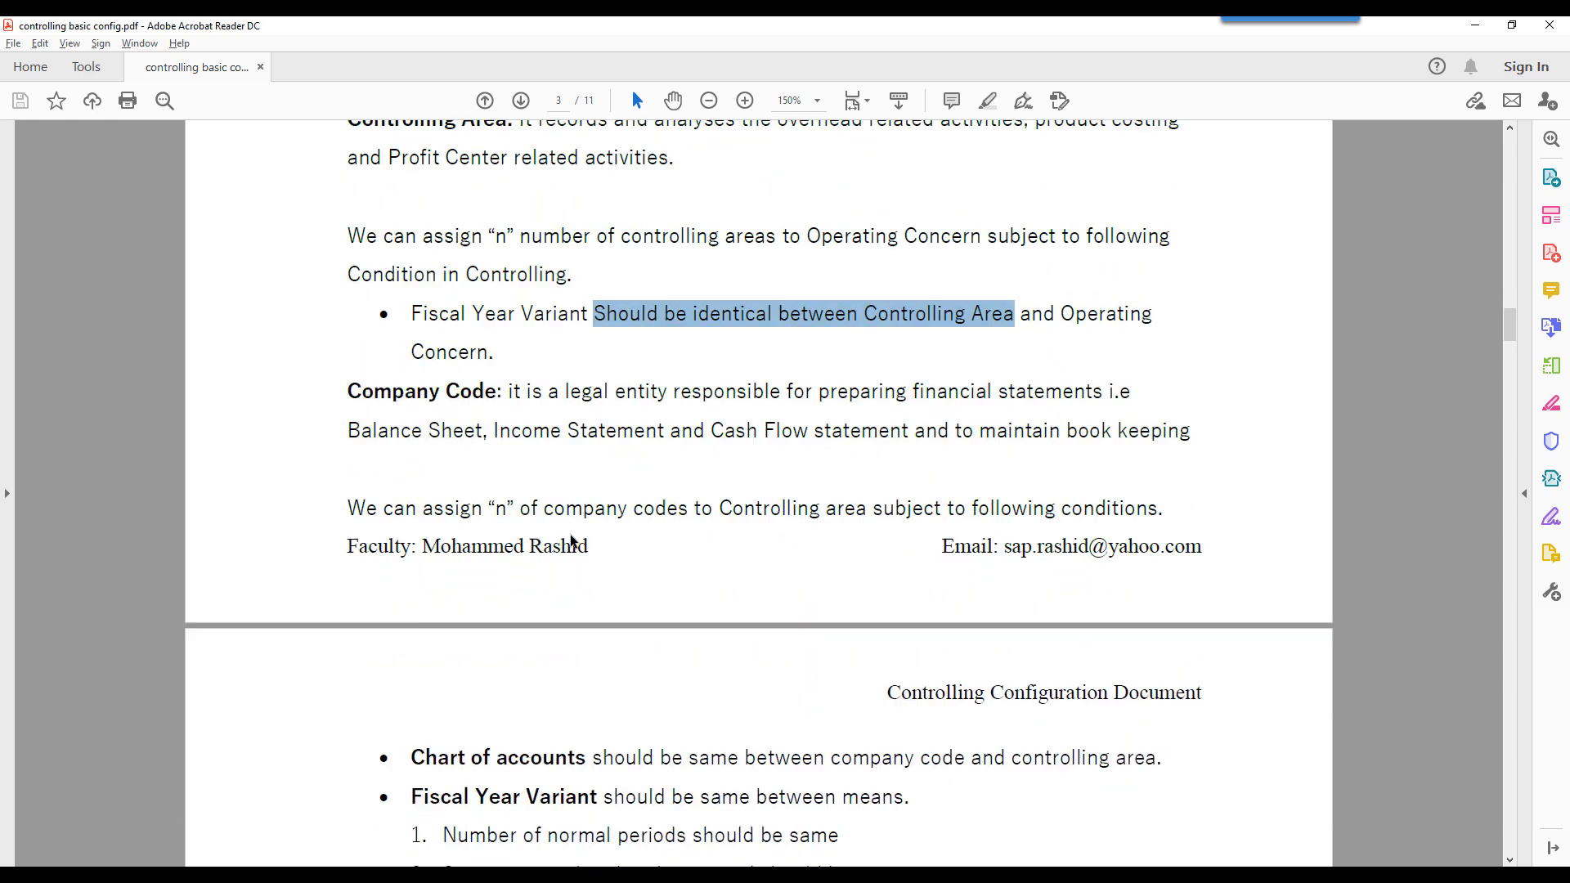
{"action": "scroll", "coordinate": [571, 533], "scroll_direction": "down", "scroll_amount": 2}
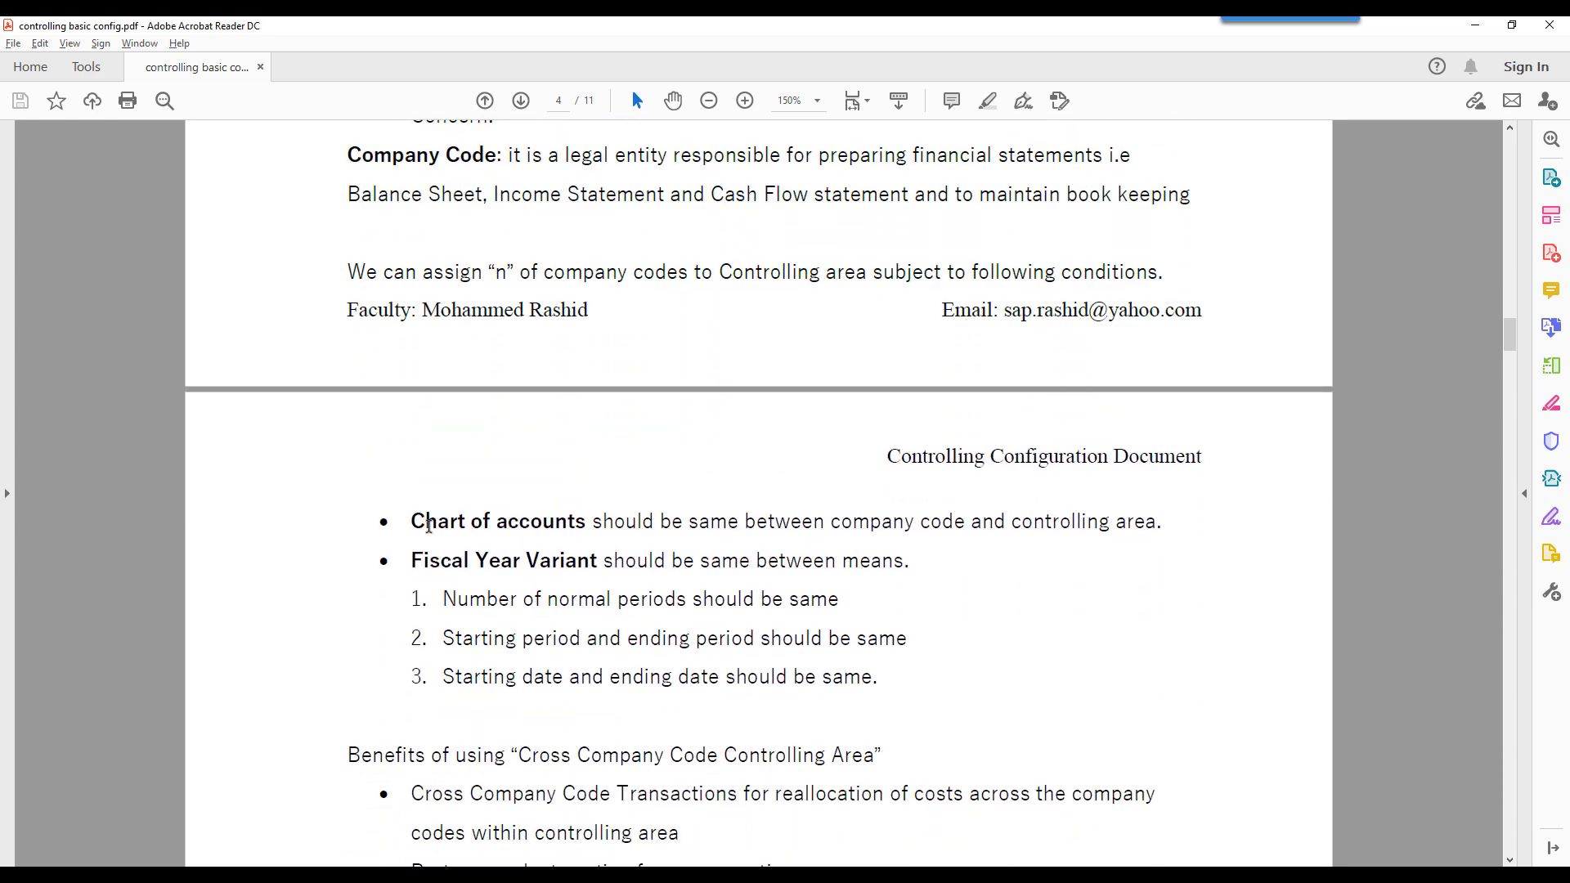
{"action": "left_click_drag", "start_coordinate": [464, 526], "coordinate": [586, 522]}
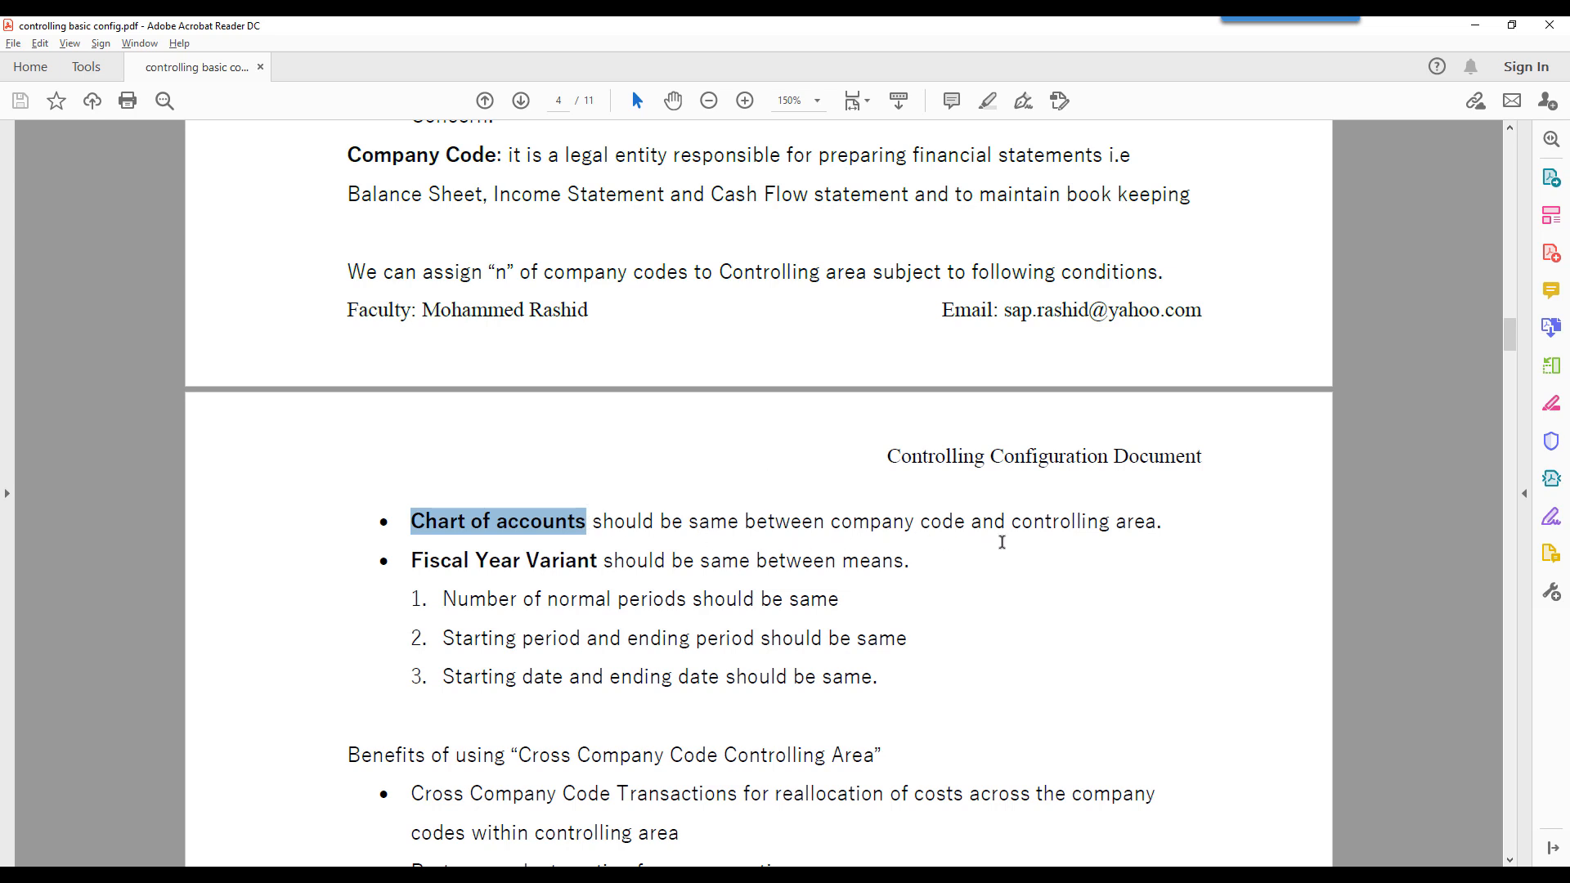
{"action": "left_click_drag", "start_coordinate": [415, 564], "coordinate": [606, 566]}
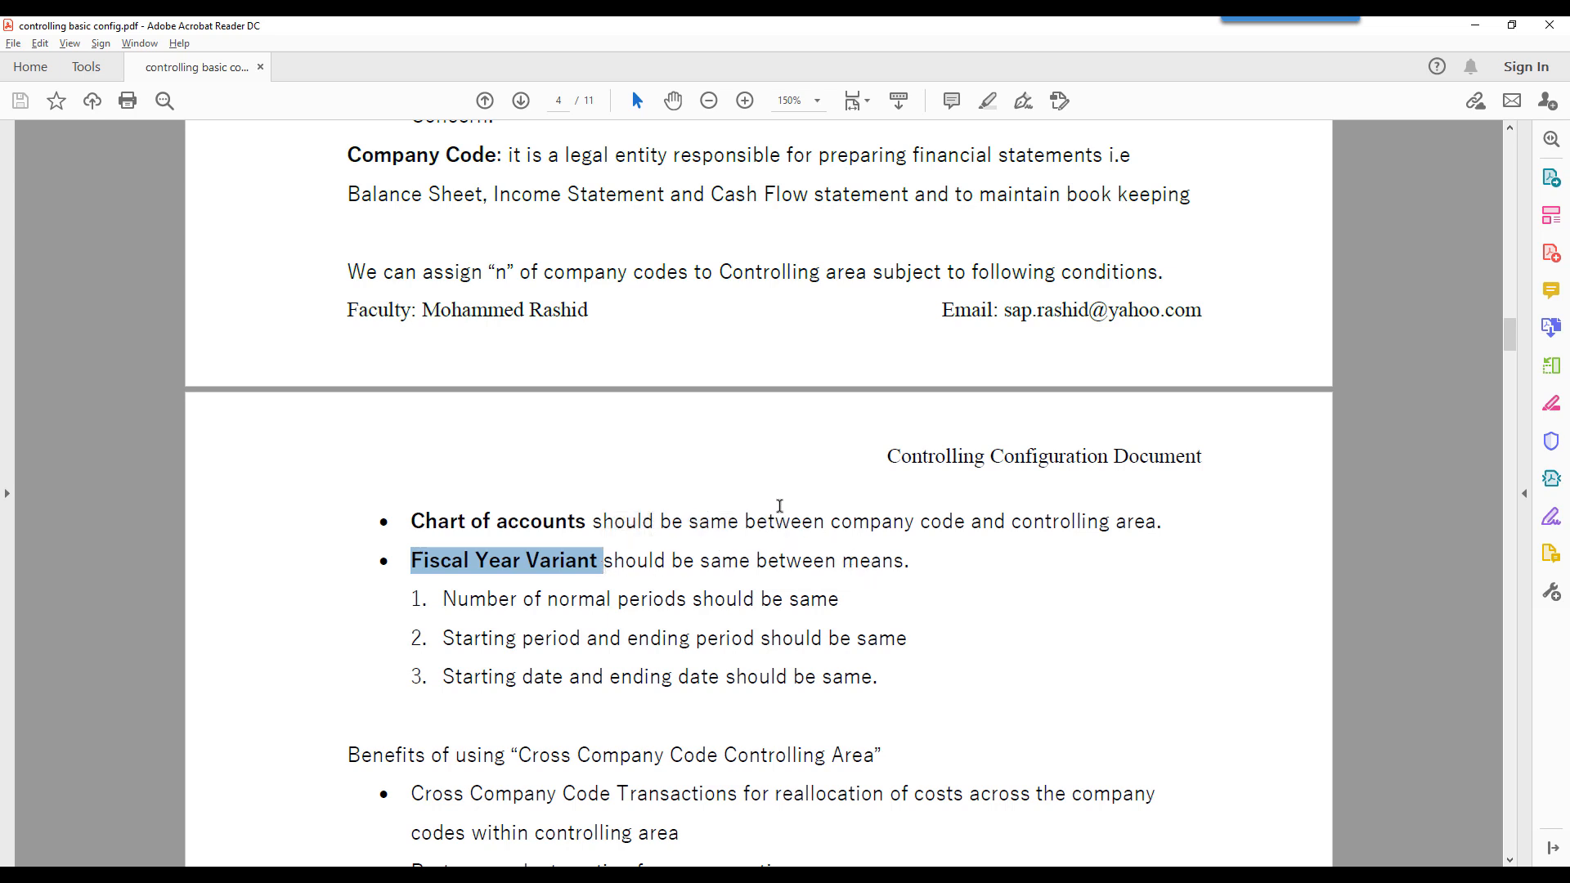
- Switch to the SAP basic data session for controlling area 6300 and examine its Chart of Accts and Fiscal Year Variant
{"action": "left_click", "coordinate": [971, 875]}
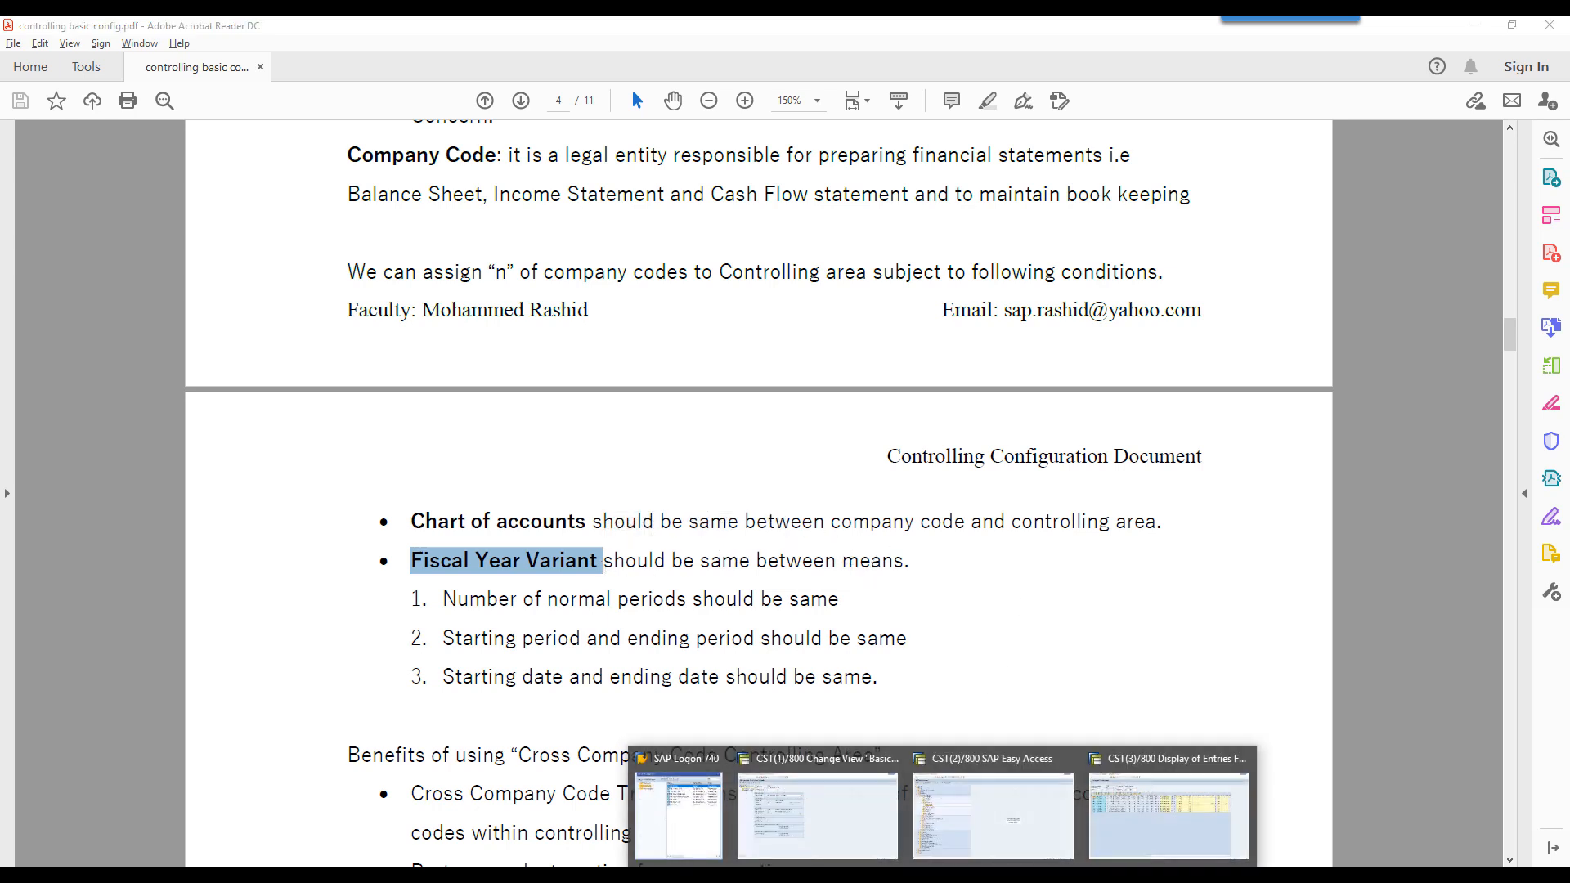
{"action": "left_click", "coordinate": [846, 824]}
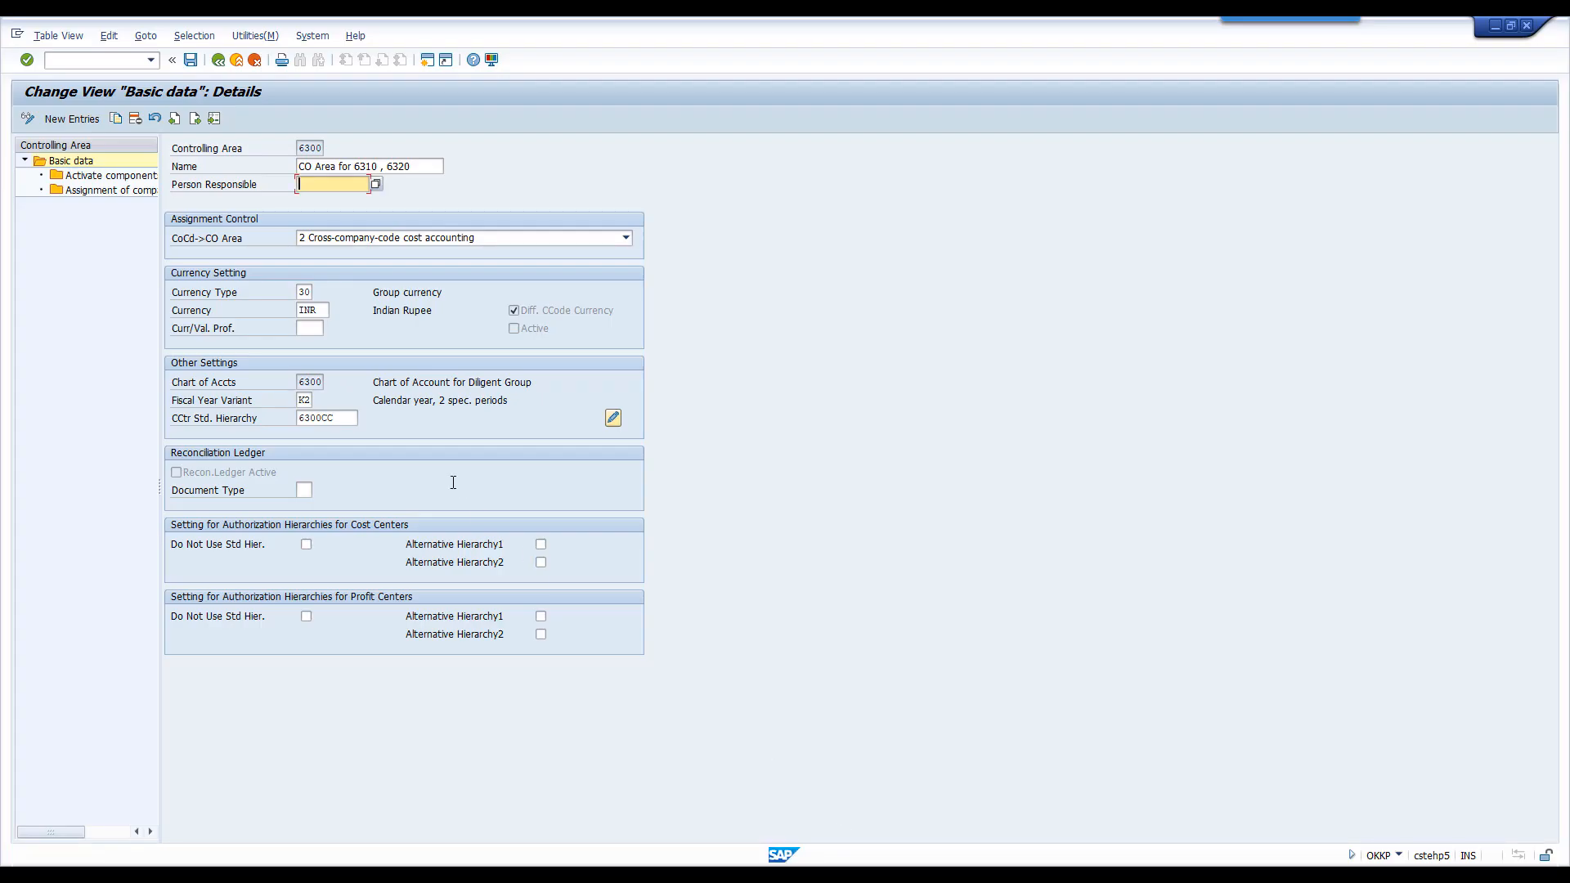
{"action": "double_click", "coordinate": [309, 381]}
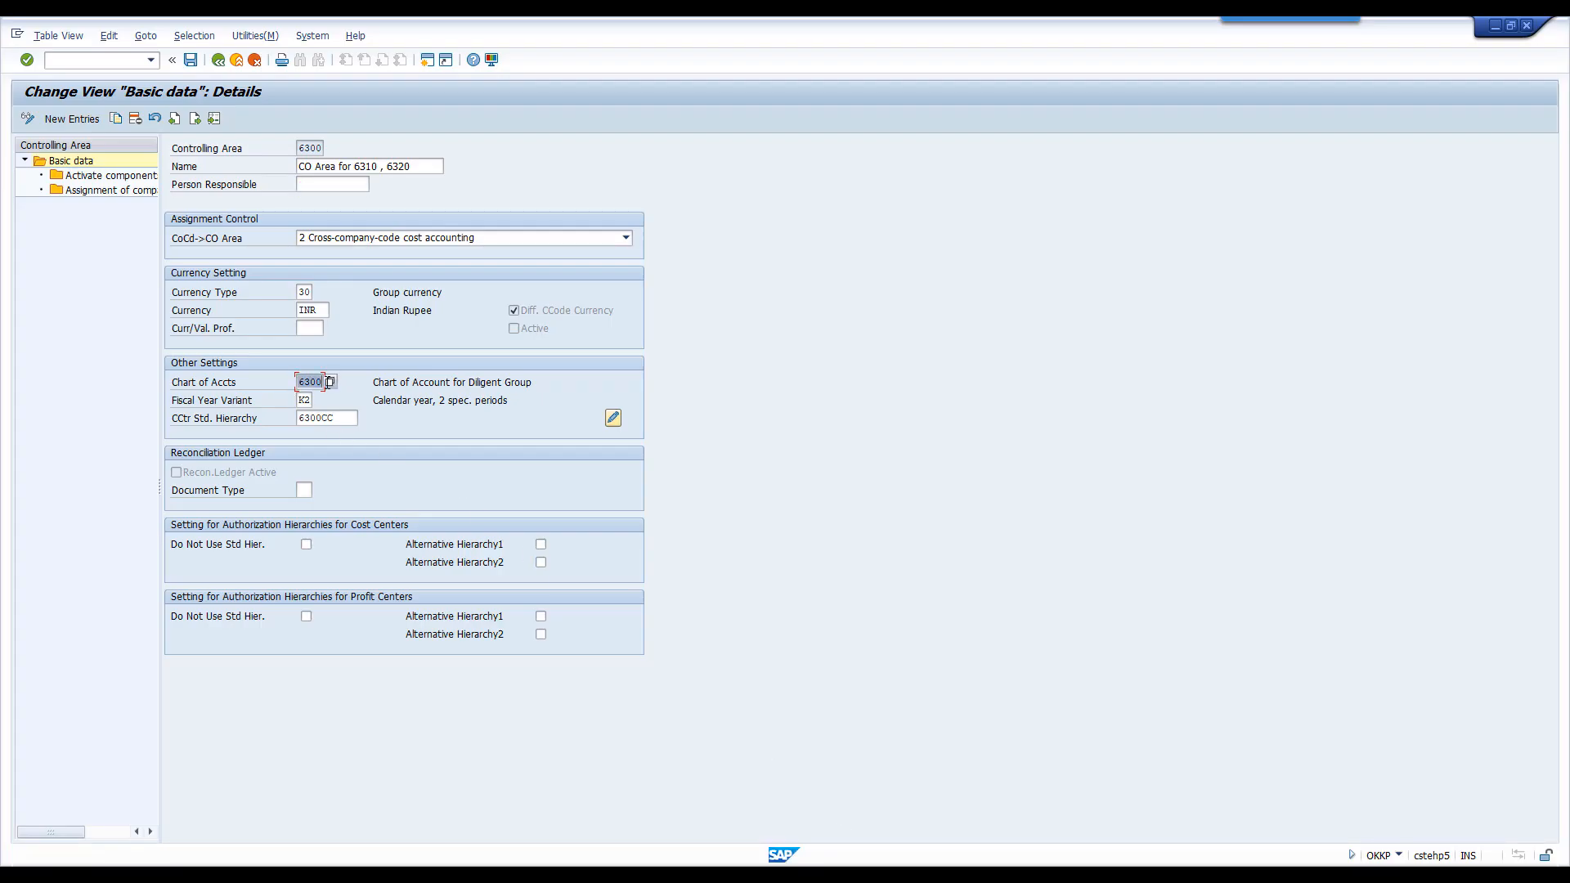
{"action": "double_click", "coordinate": [302, 401]}
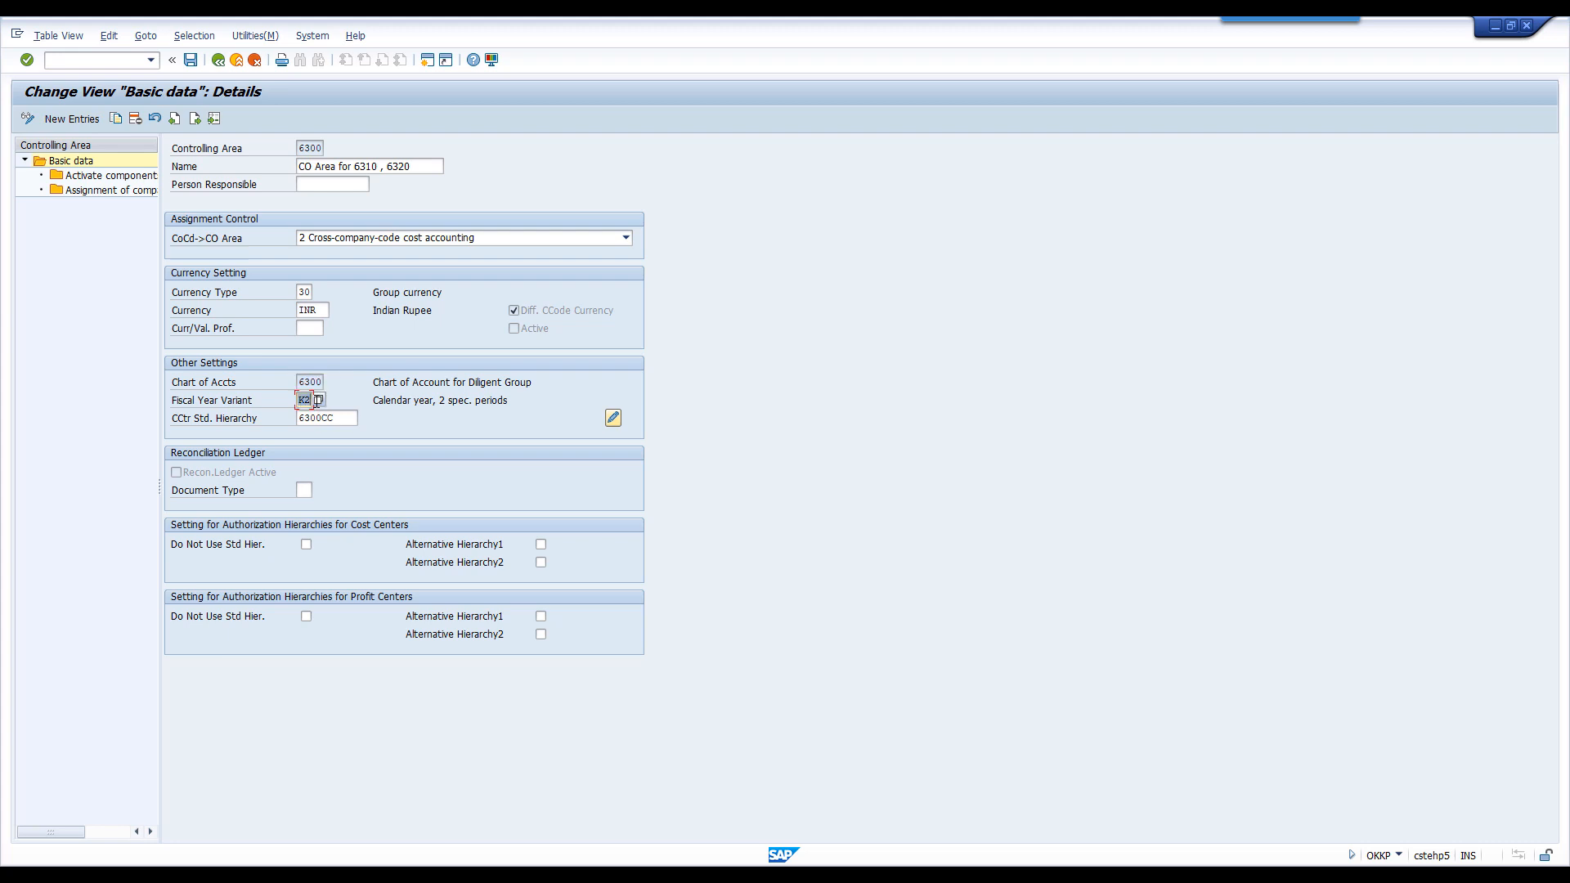
- Open transaction OBY6 in a new session and agree to display the locked company code data
{"action": "left_click", "coordinate": [431, 64]}
{"action": "type", "text": "oby6"}
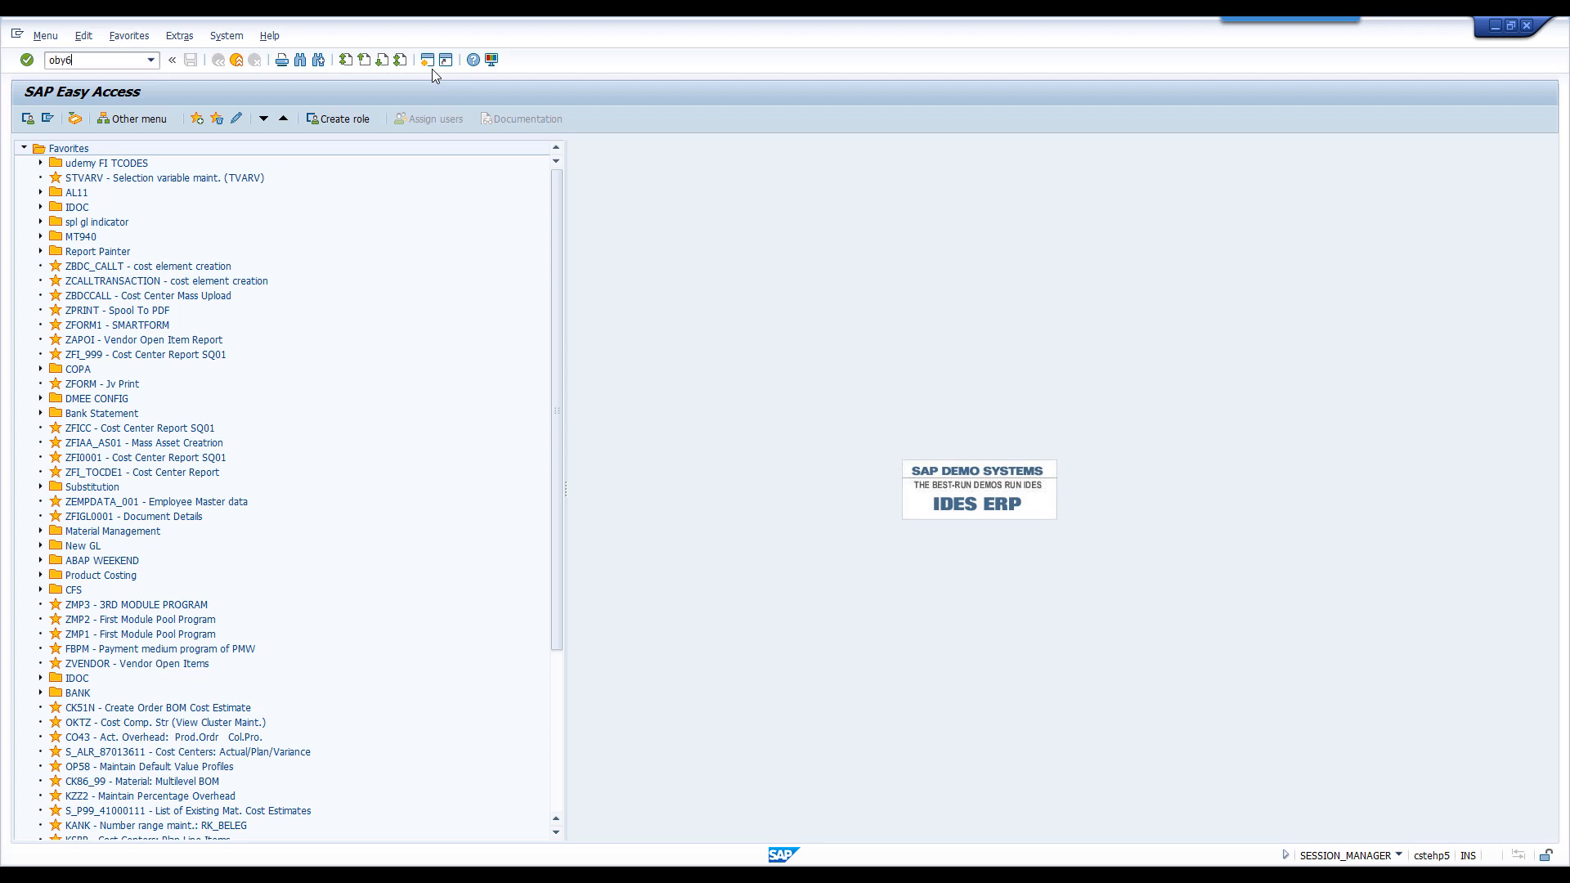
{"action": "key", "text": "Return"}
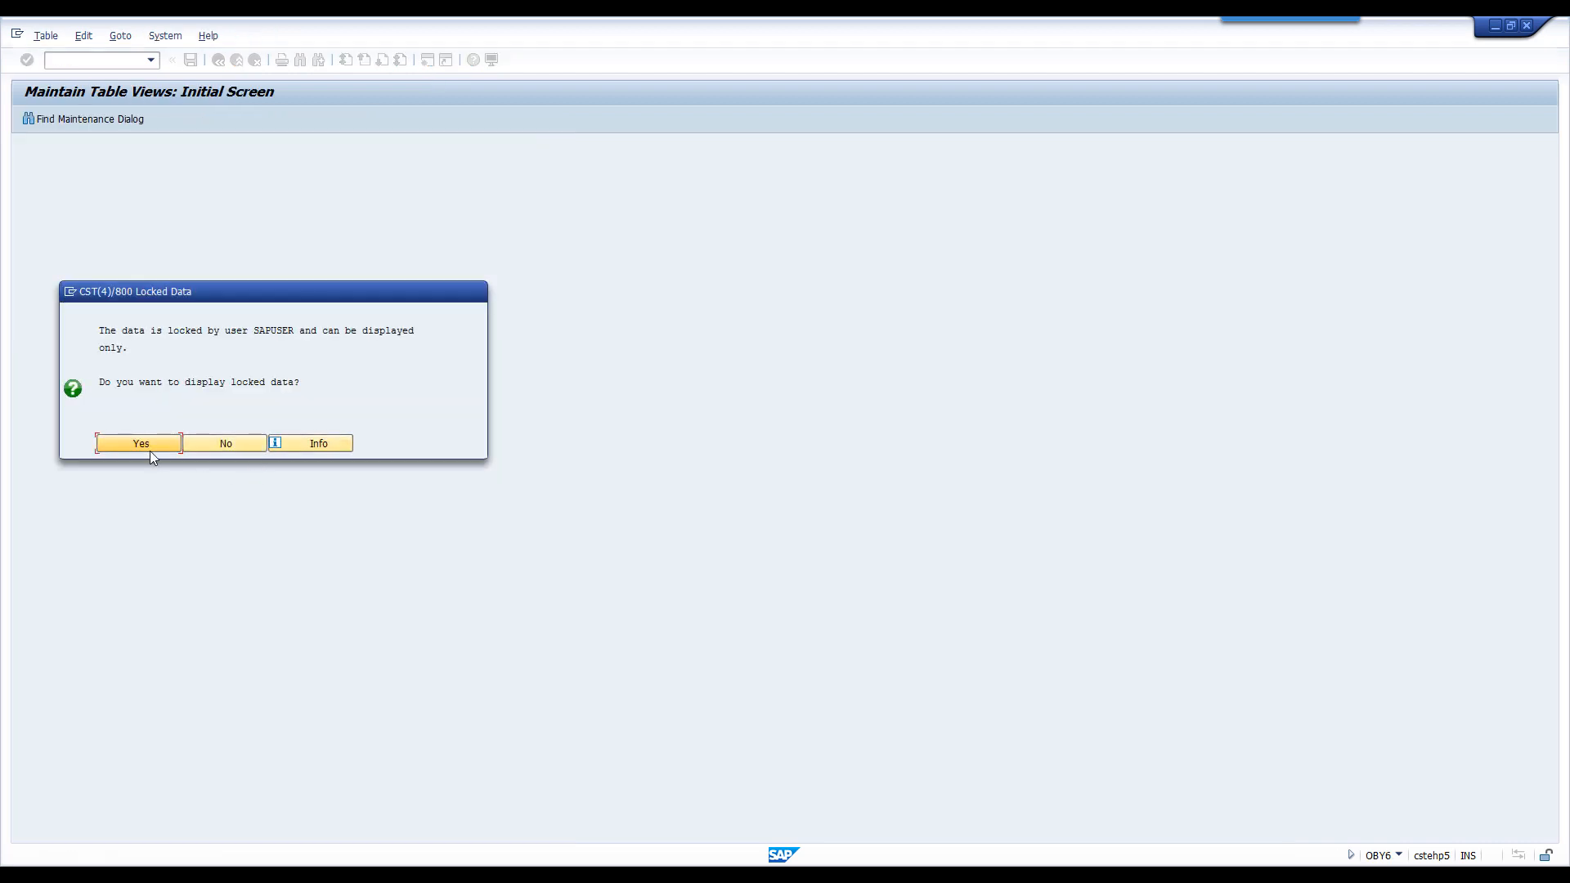
{"action": "left_click", "coordinate": [143, 443]}
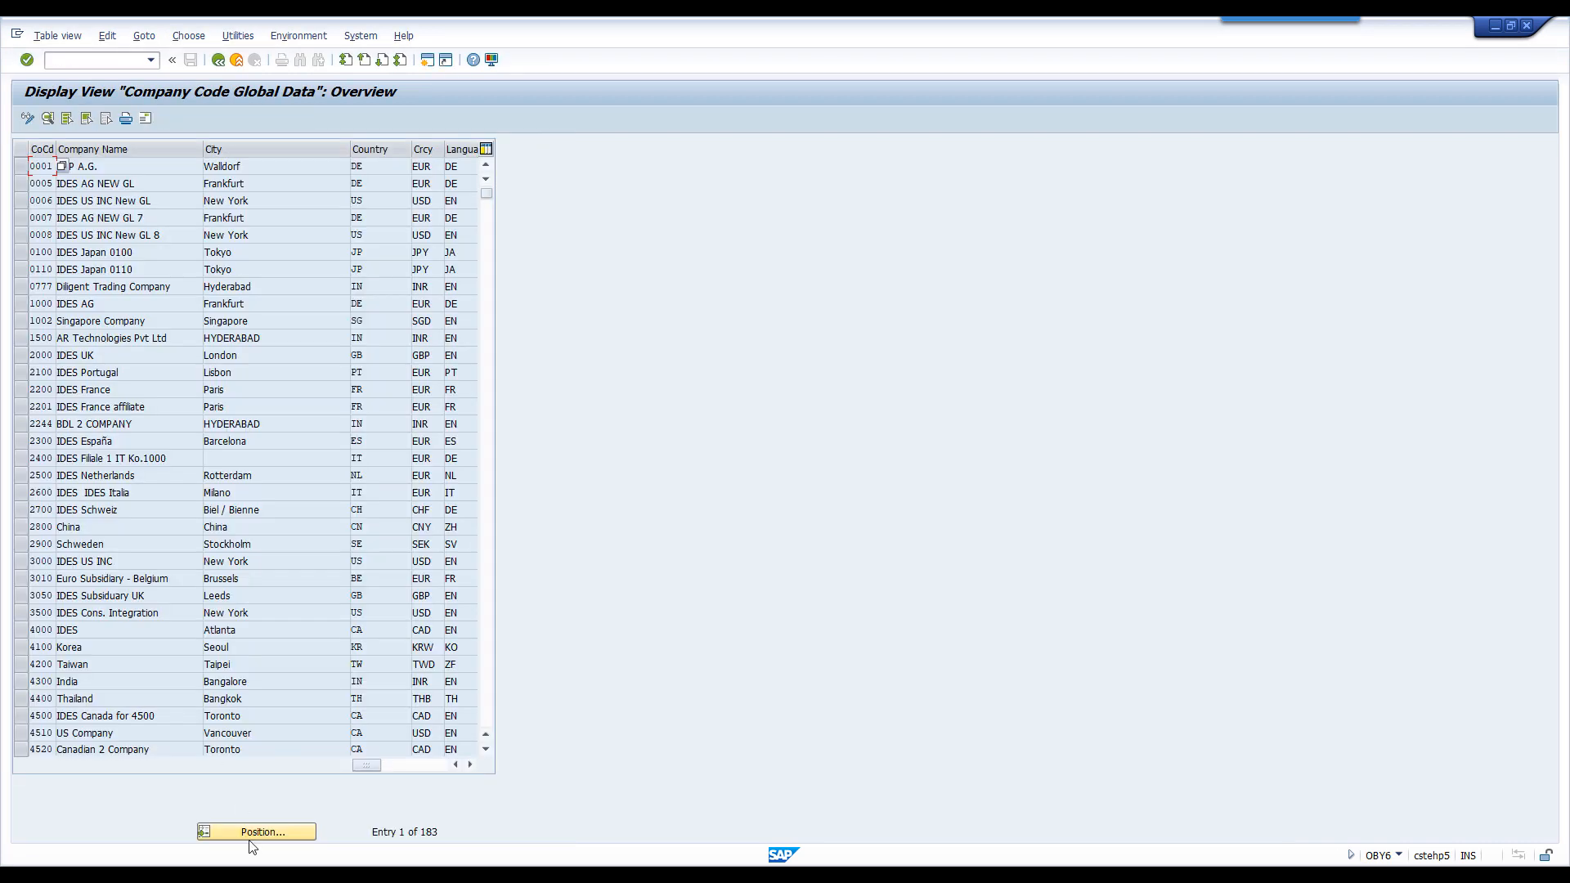
- Locate company code 6310, open its details and examine its Chart of Accts and Fiscal Year Variant
{"action": "left_click", "coordinate": [253, 833]}
{"action": "type", "text": "6310"}
{"action": "key", "text": "Return"}
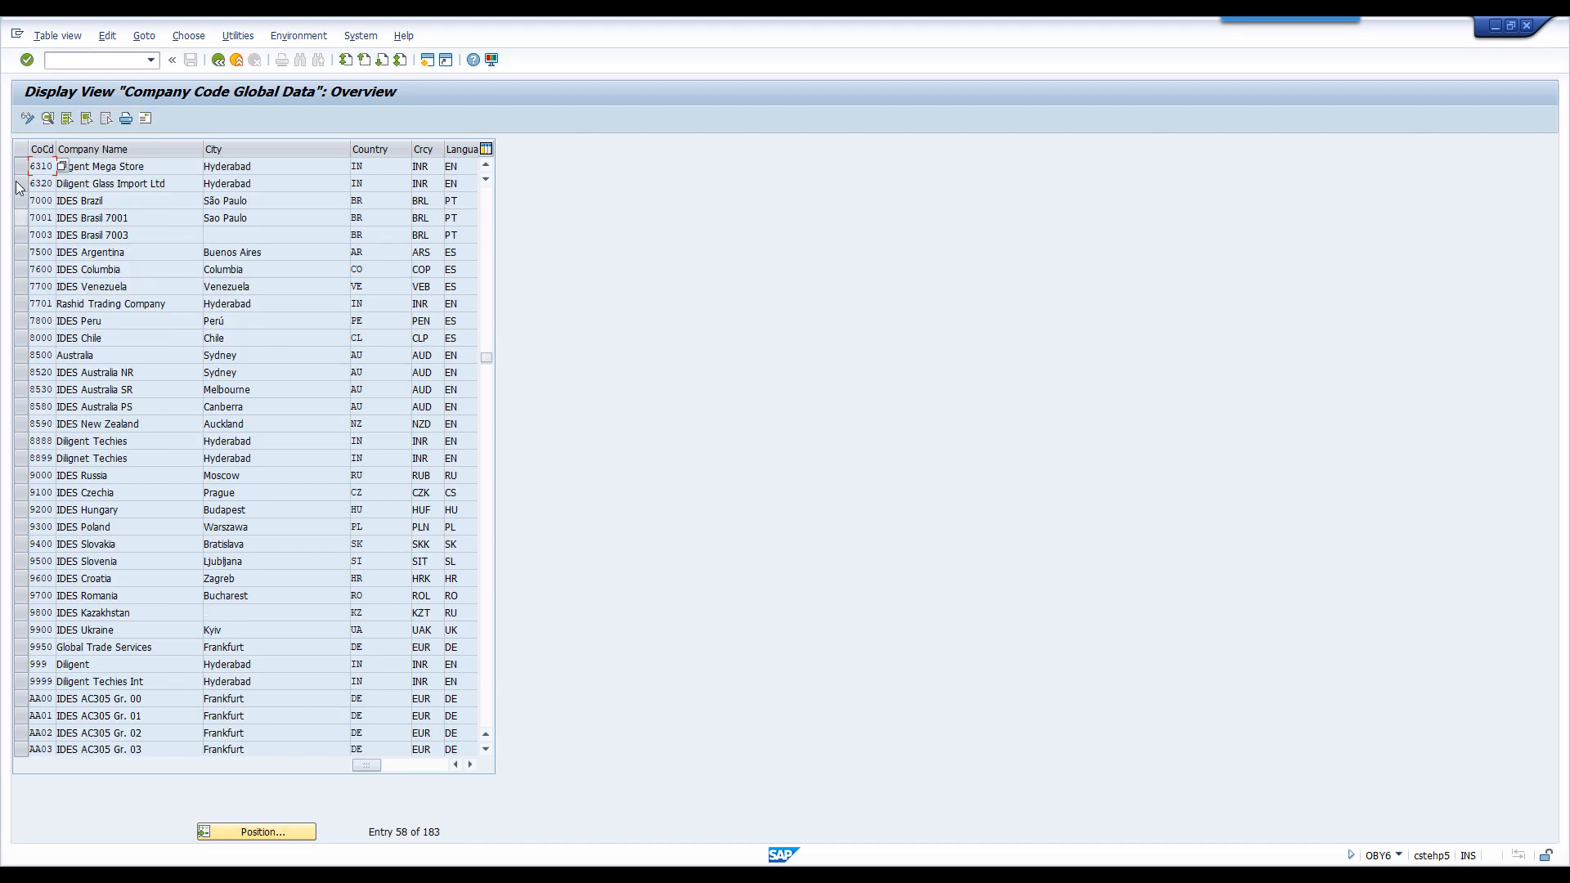
{"action": "double_click", "coordinate": [37, 168]}
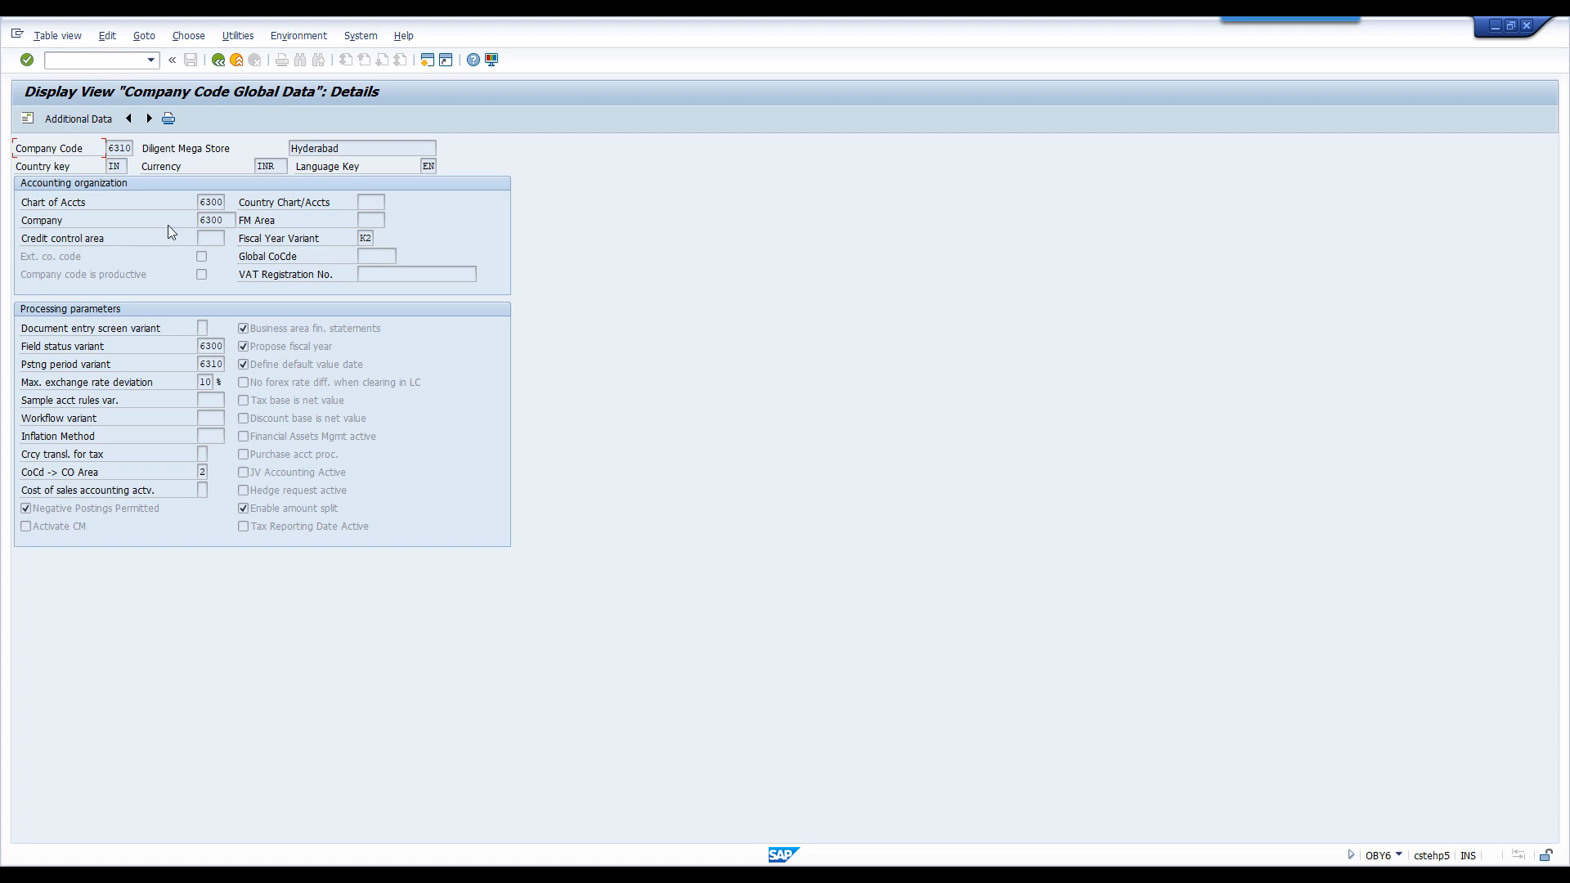
{"action": "double_click", "coordinate": [206, 204]}
{"action": "double_click", "coordinate": [364, 240]}
- Switch back to the controlling configuration PDF and review the organizational chart together with the company code assignment conditions
{"action": "left_click", "coordinate": [965, 878]}
{"action": "scroll", "coordinate": [680, 650], "scroll_direction": "up", "scroll_amount": 6}
{"action": "scroll", "coordinate": [679, 650], "scroll_direction": "up", "scroll_amount": 6}
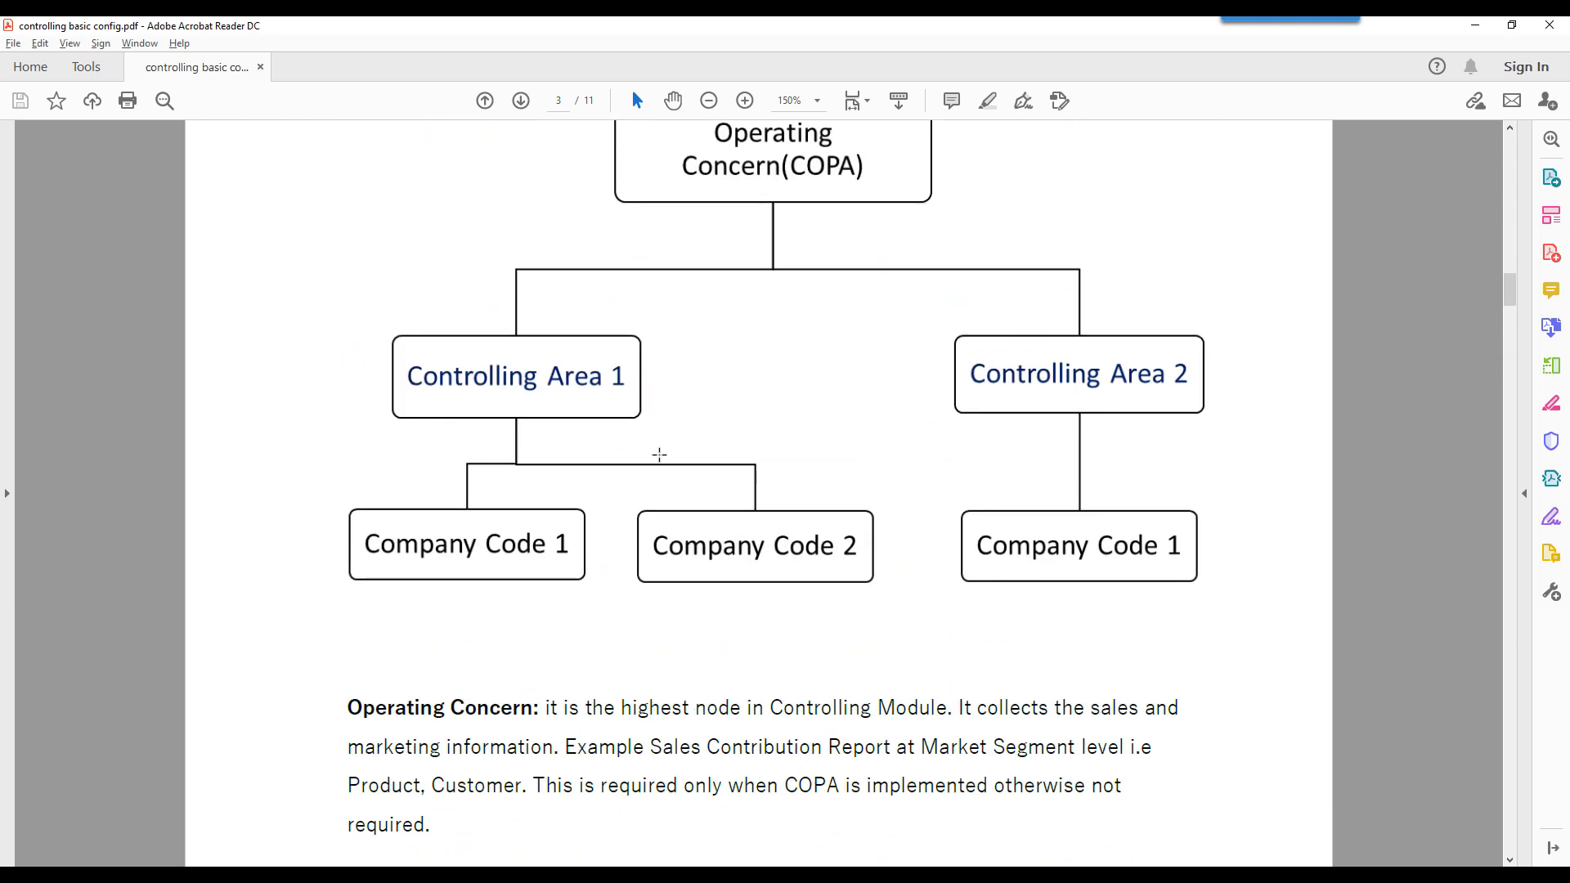
{"action": "scroll", "coordinate": [696, 508], "scroll_direction": "down", "scroll_amount": 3}
{"action": "scroll", "coordinate": [695, 507], "scroll_direction": "down", "scroll_amount": 1}
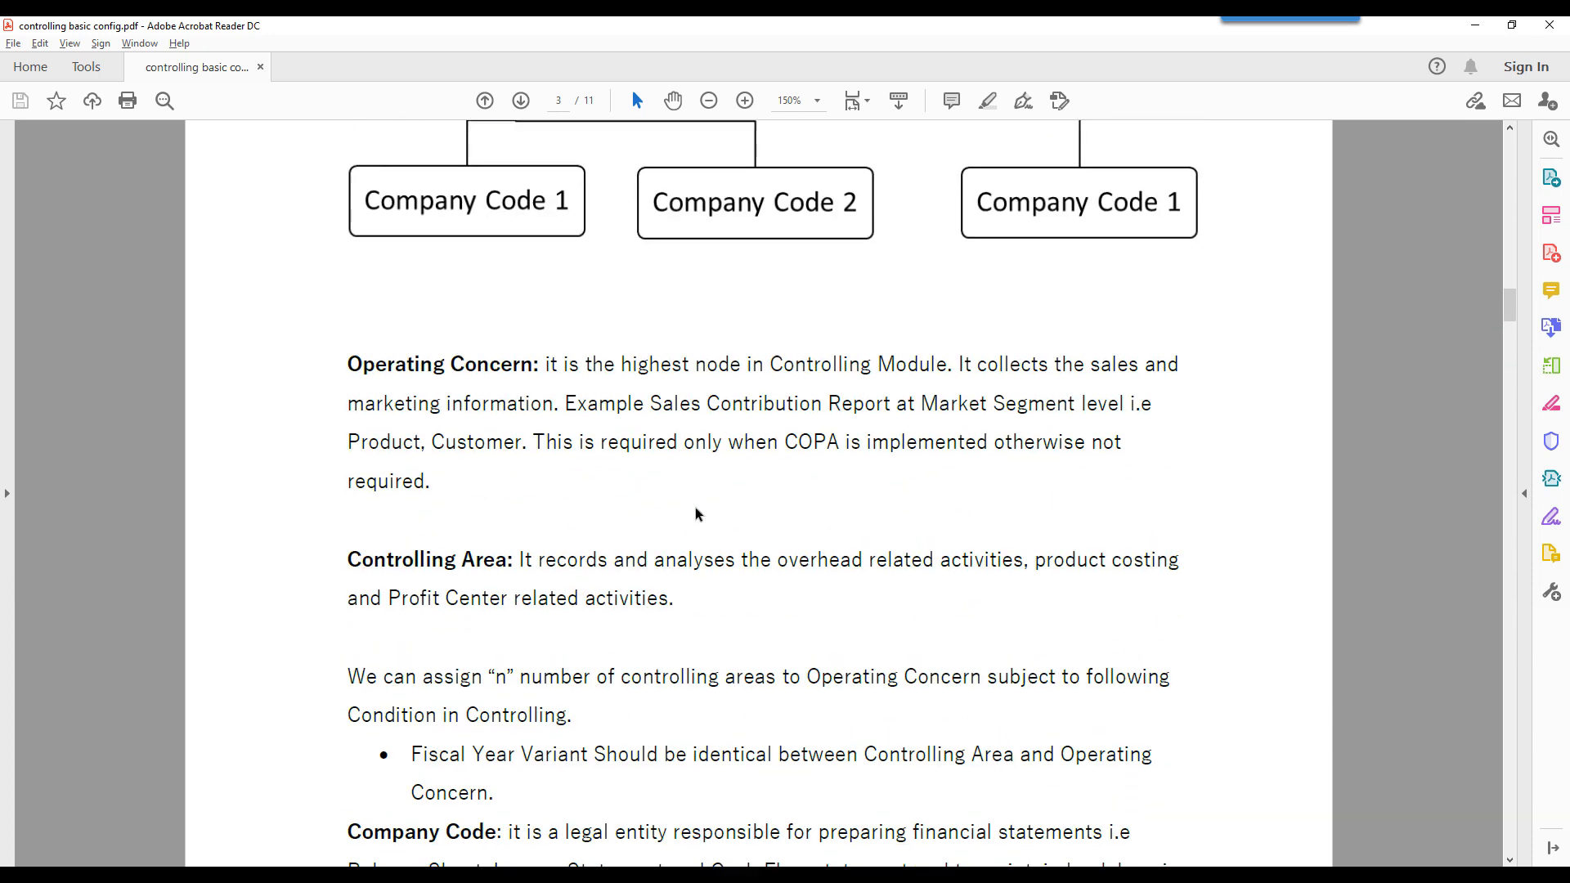
{"action": "scroll", "coordinate": [695, 507], "scroll_direction": "up", "scroll_amount": 2}
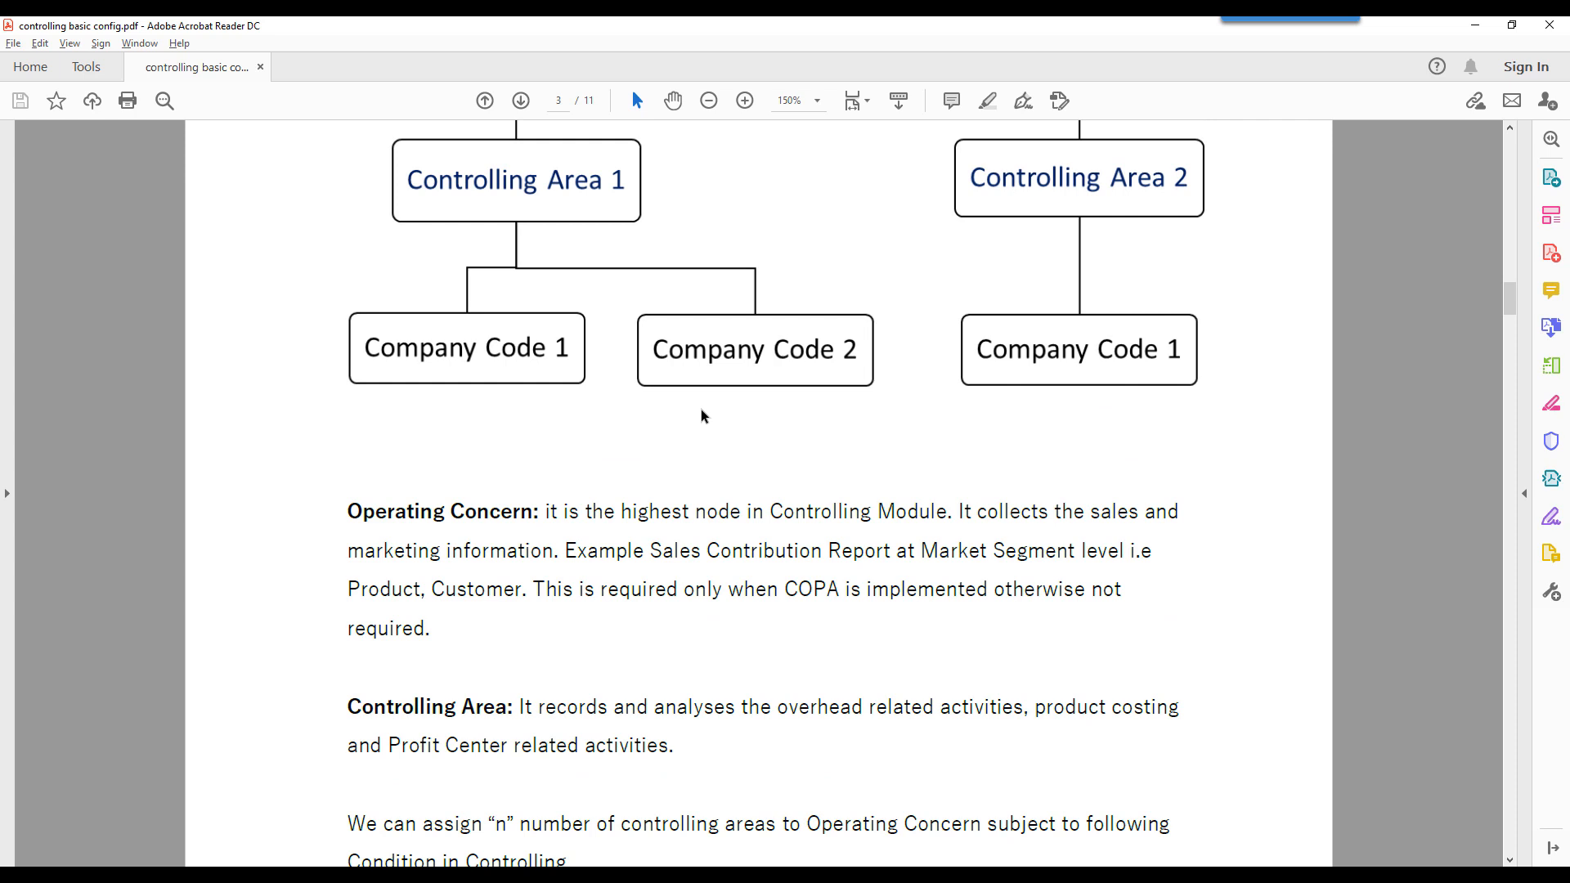
{"action": "scroll", "coordinate": [700, 411], "scroll_direction": "down", "scroll_amount": 12}
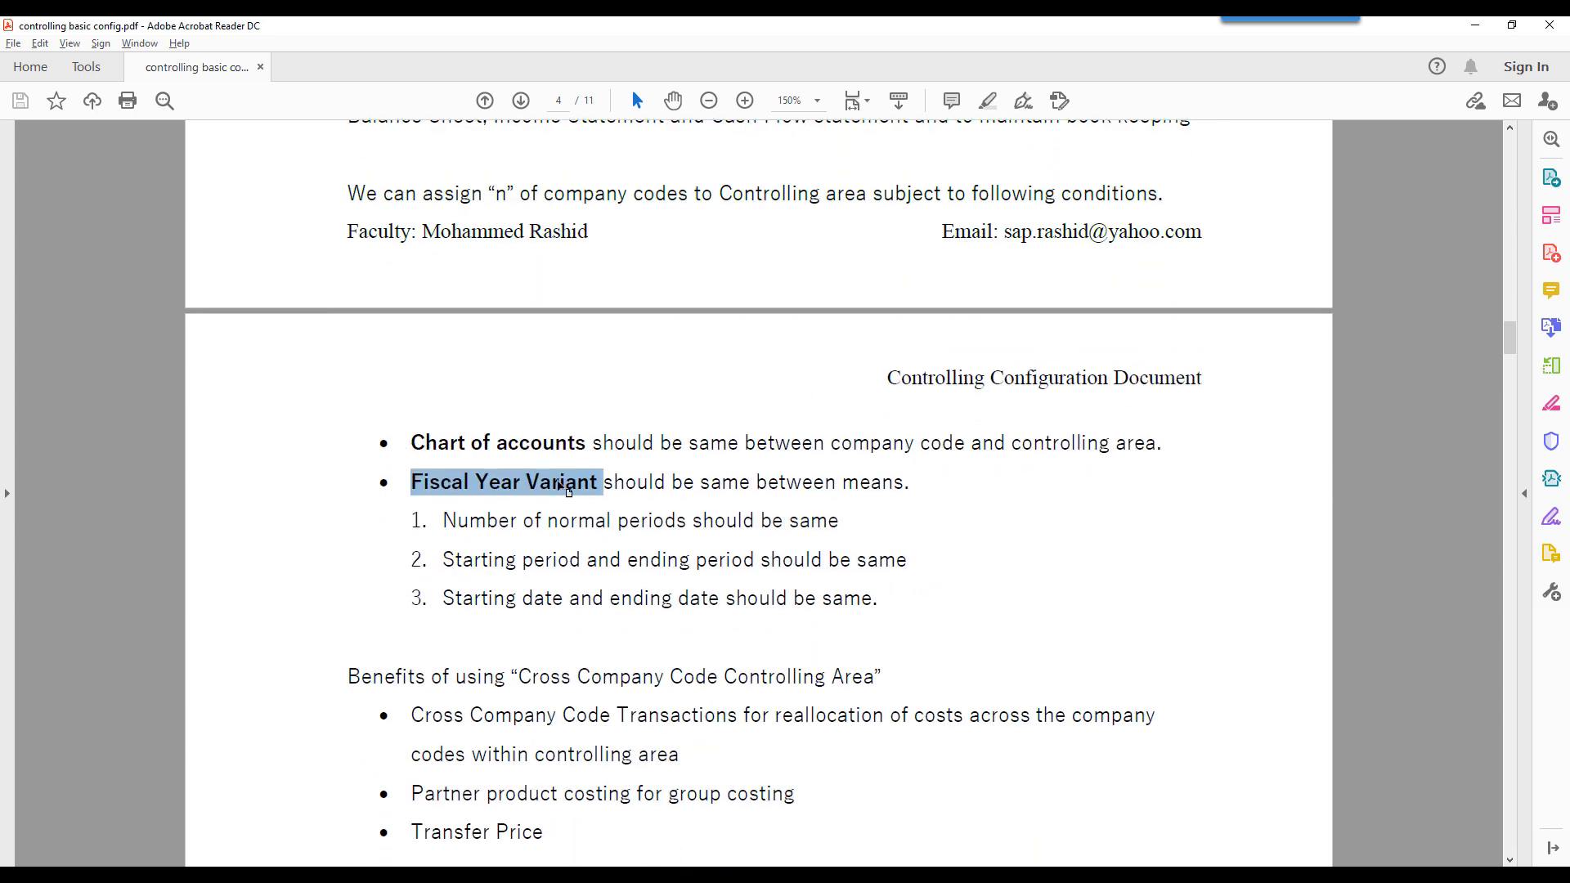
{"action": "scroll", "coordinate": [643, 504], "scroll_direction": "up", "scroll_amount": 11}
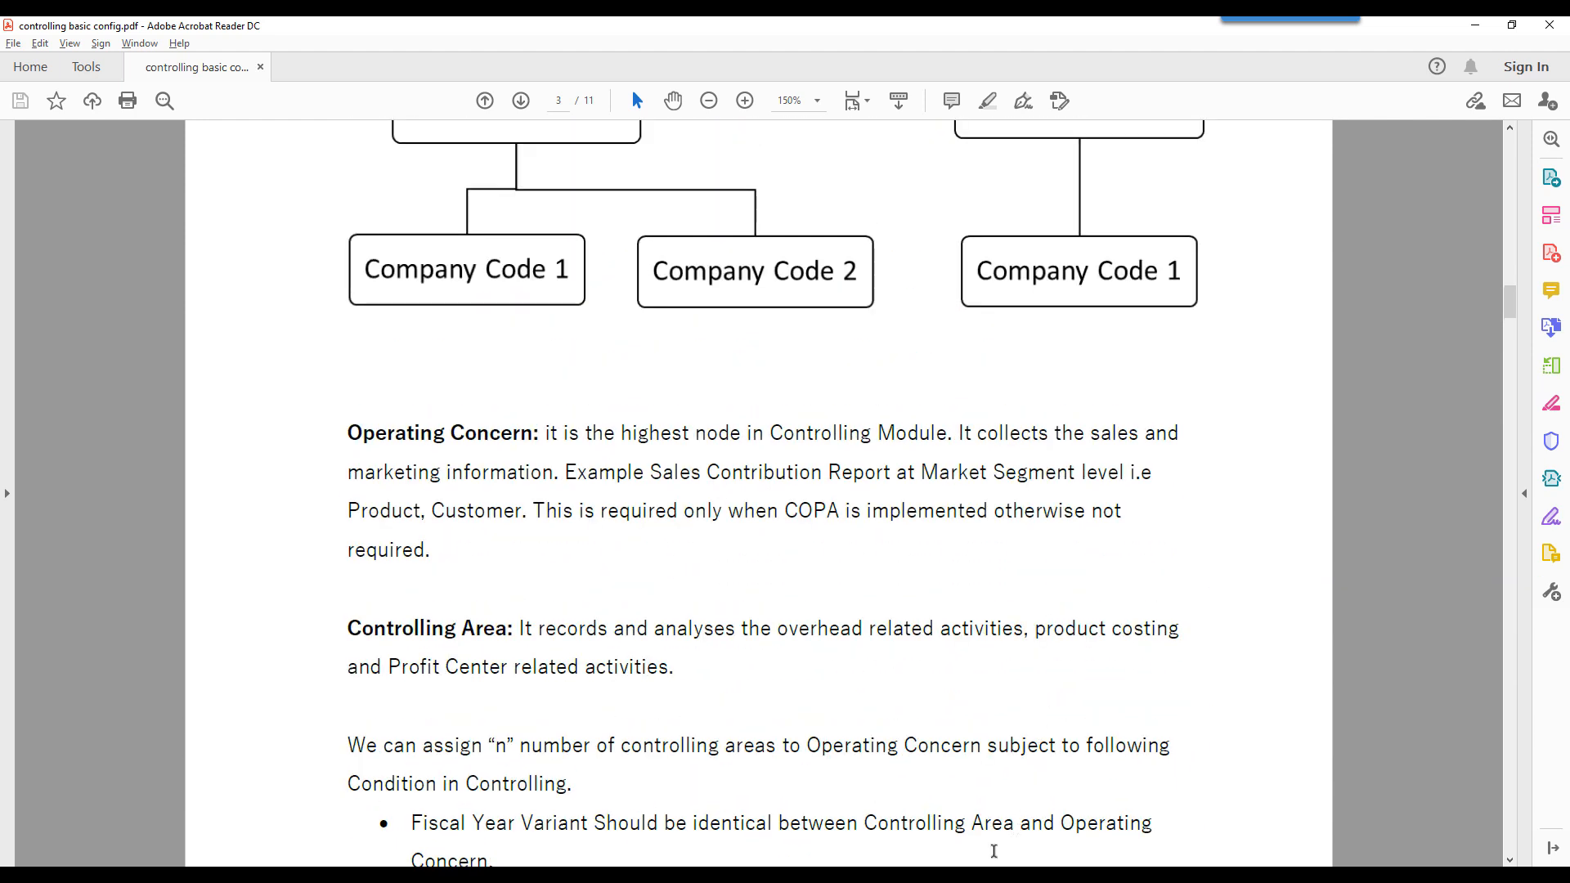
- In SAP, set controlling area 6300's CoCd->CO Area to 1 Controlling area same as company code, and compare it with the PDF's organizational chart
{"action": "mouse_move", "coordinate": [942, 876]}
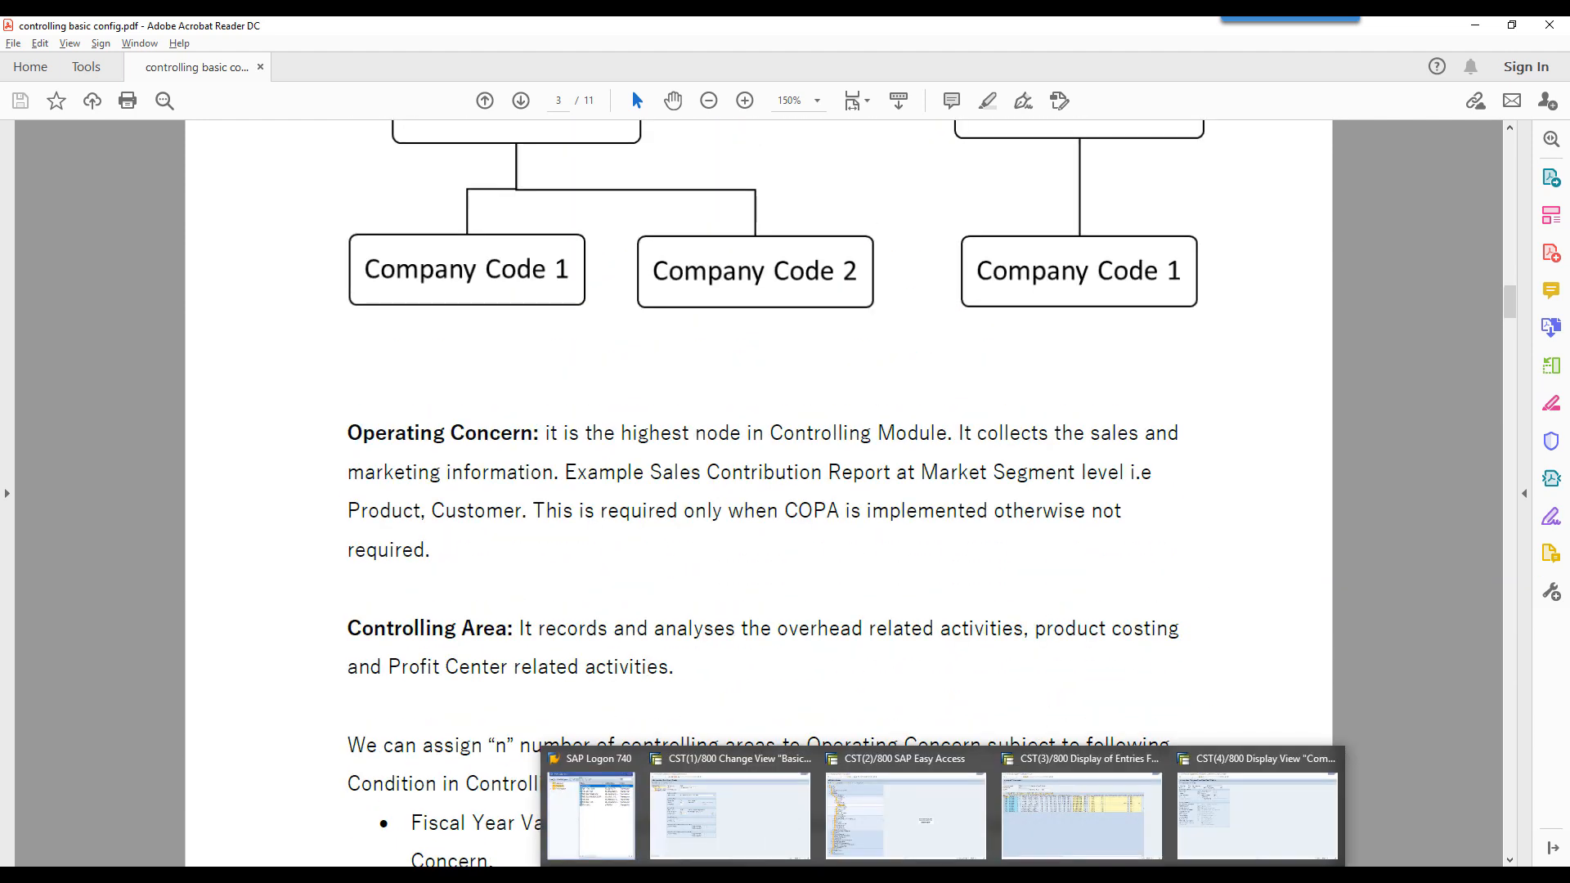
{"action": "left_click", "coordinate": [793, 823]}
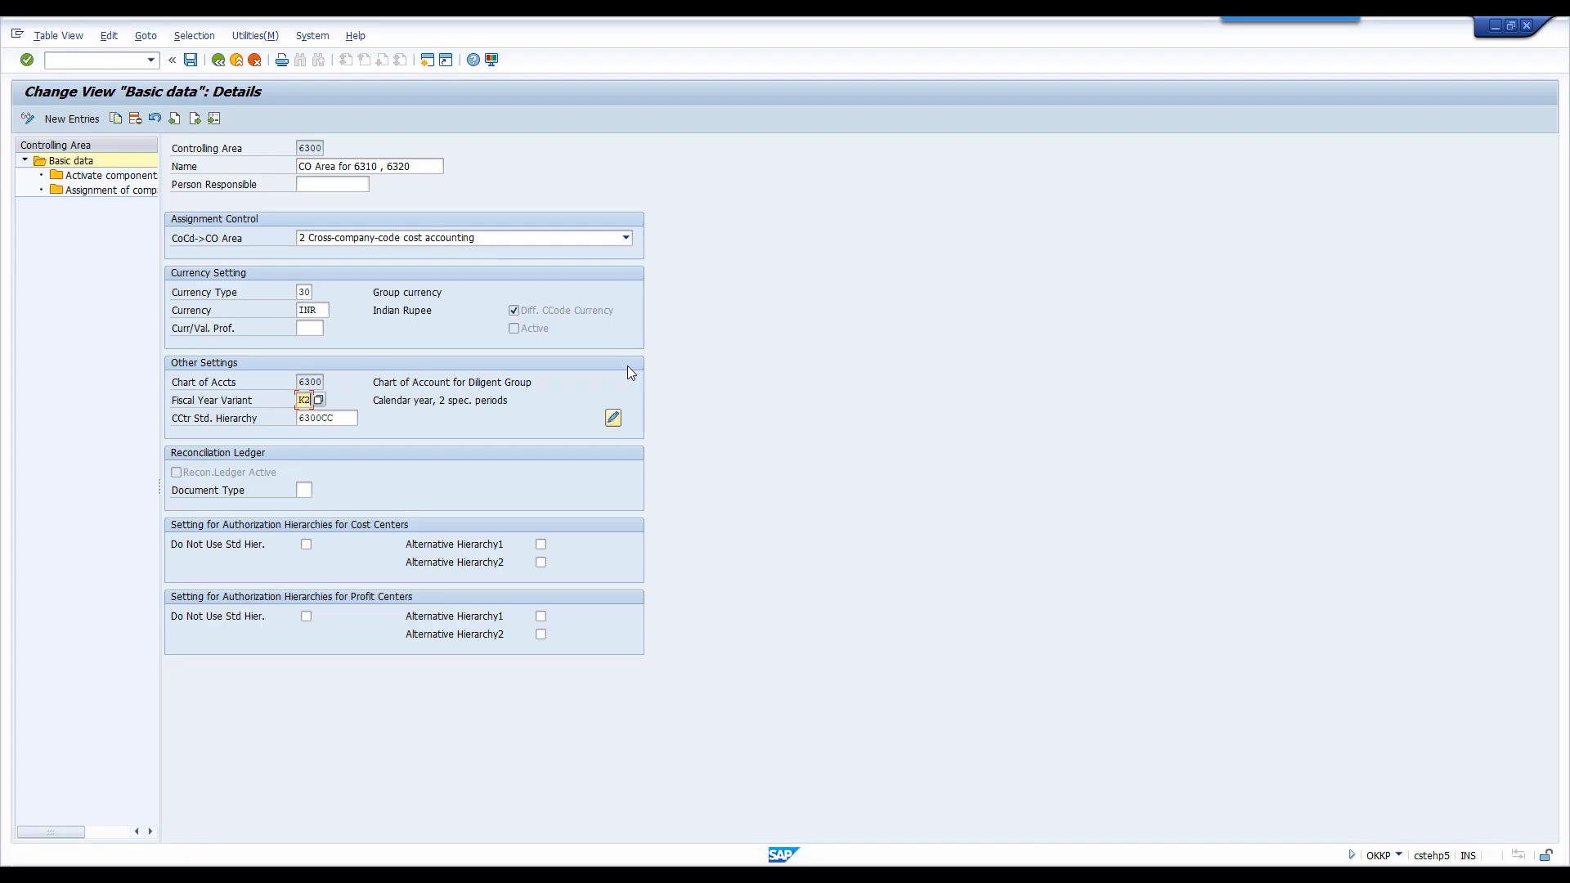
{"action": "left_click", "coordinate": [447, 239]}
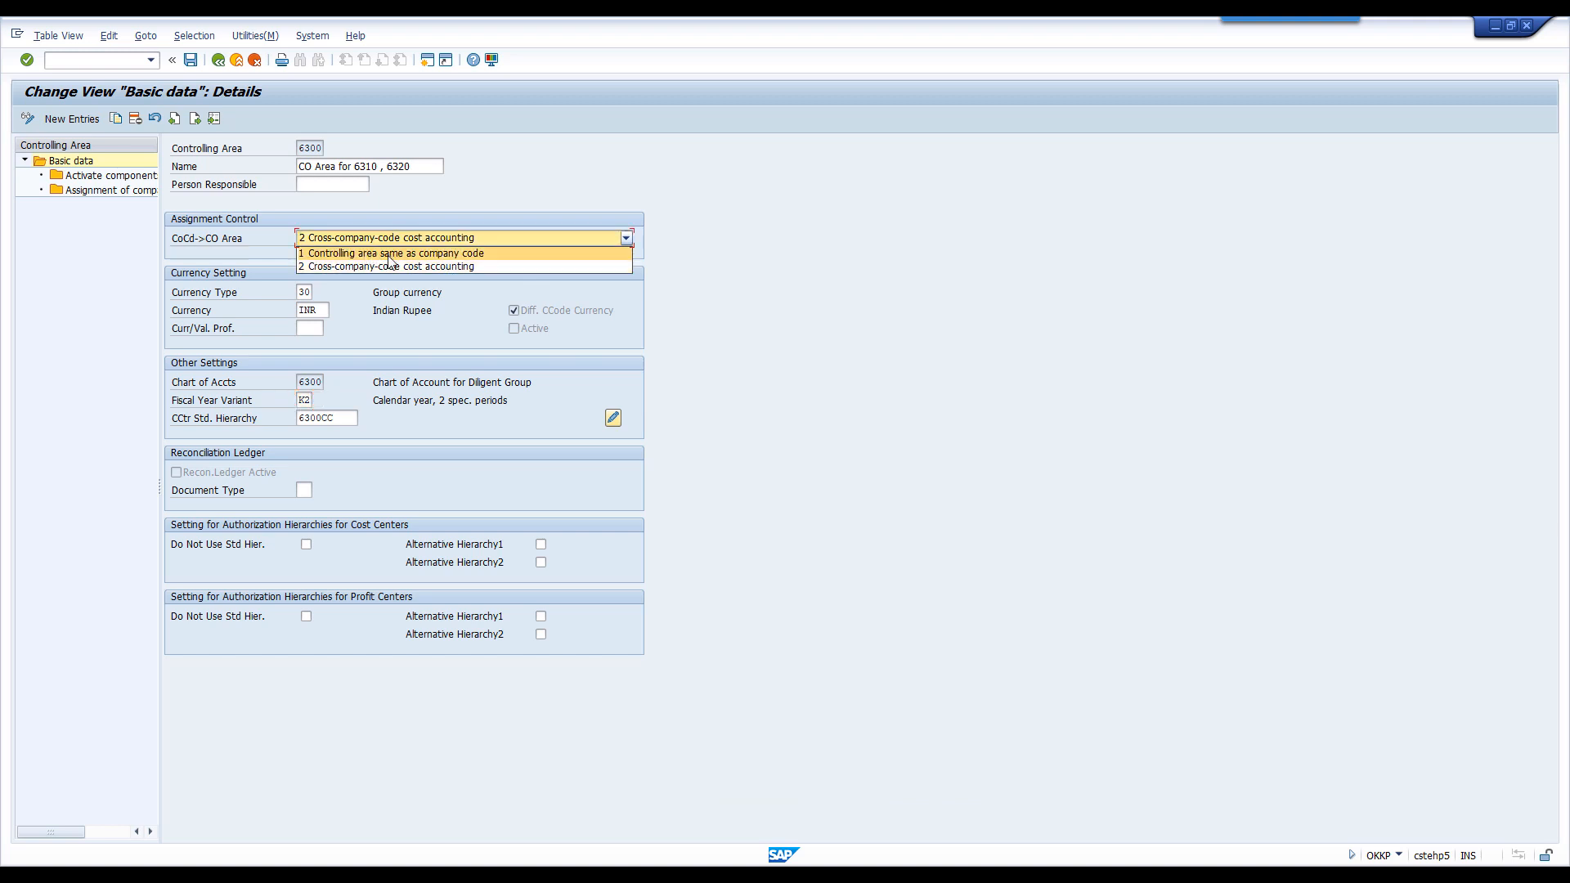
{"action": "left_click", "coordinate": [433, 254]}
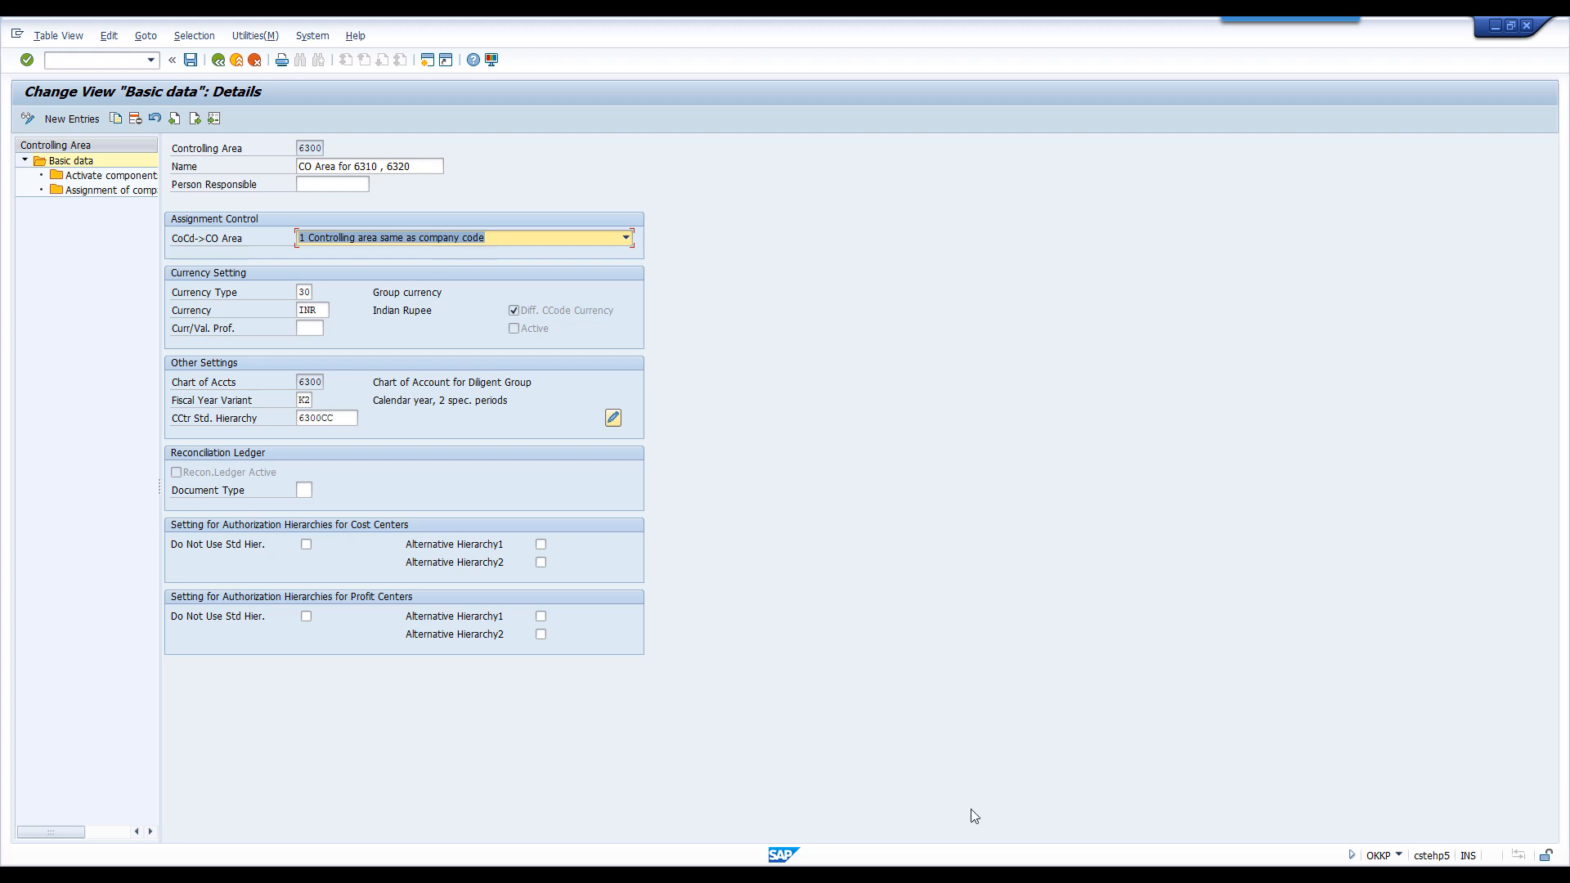
{"action": "key", "text": "alt+Tab"}
{"action": "scroll", "coordinate": [1092, 507], "scroll_direction": "up", "scroll_amount": 3}
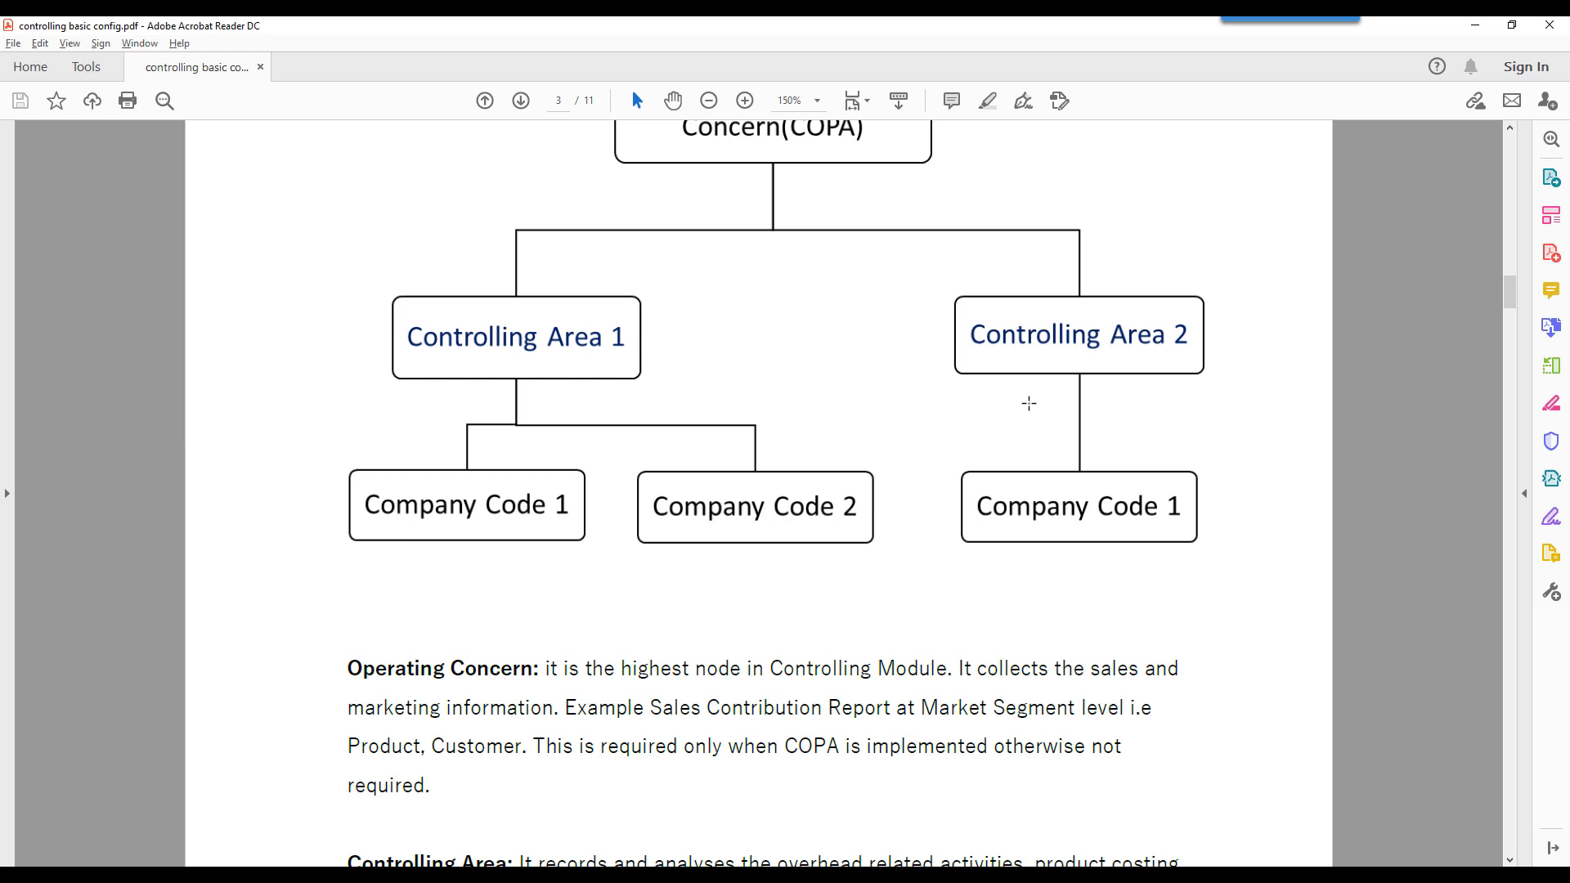
- Switch to SAP and set controlling area 6300's CoCd->CO Area to 2 Cross-company-code cost accounting
{"action": "key", "text": "alt+Tab"}
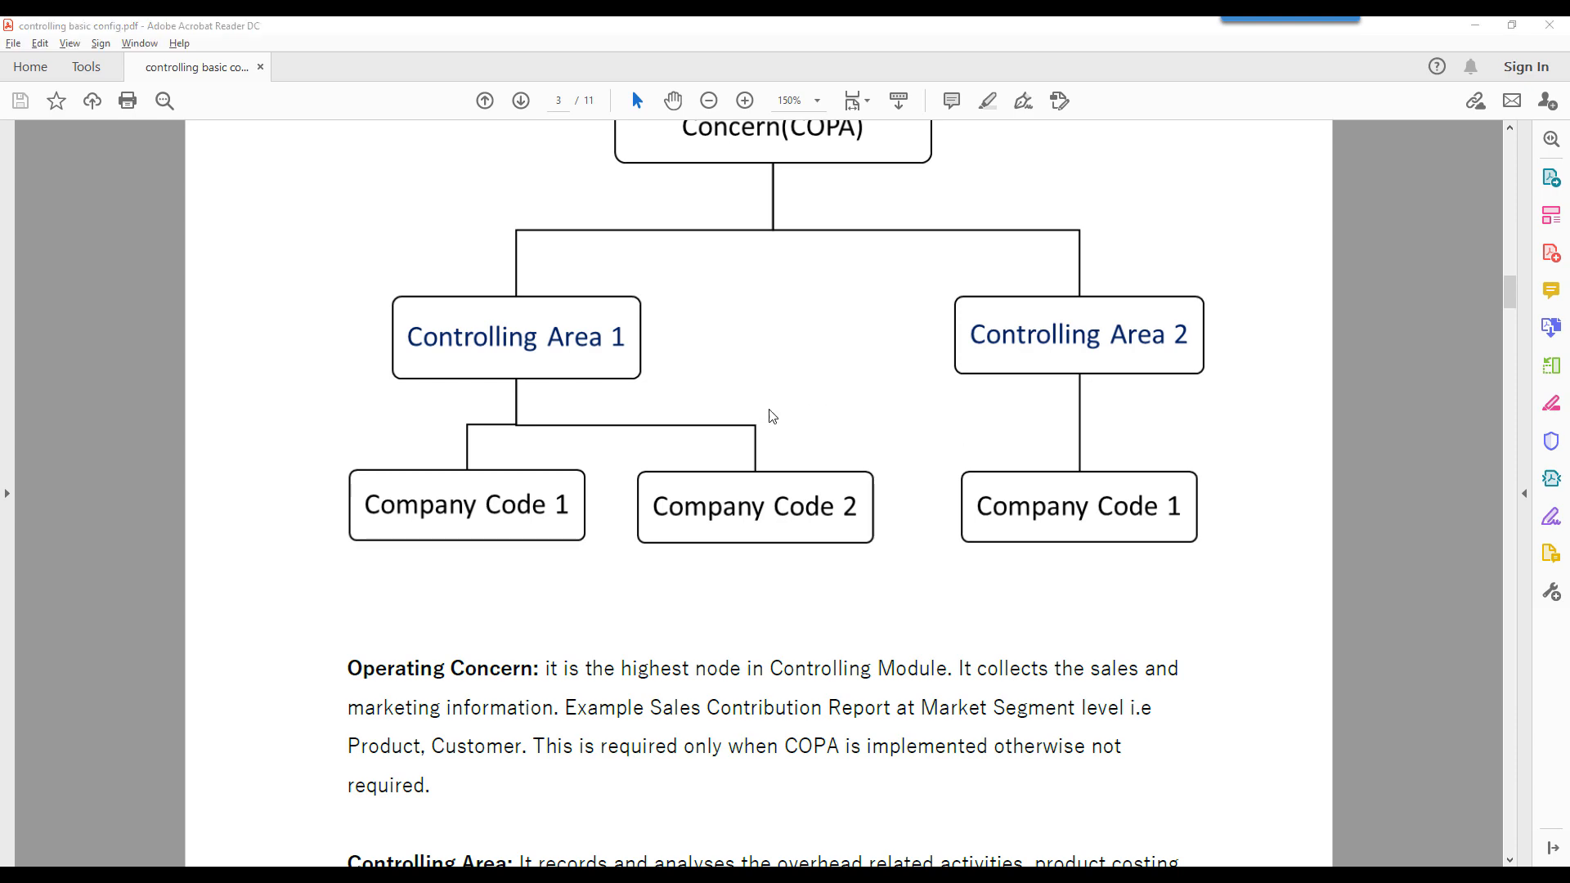
{"action": "left_click", "coordinate": [480, 238]}
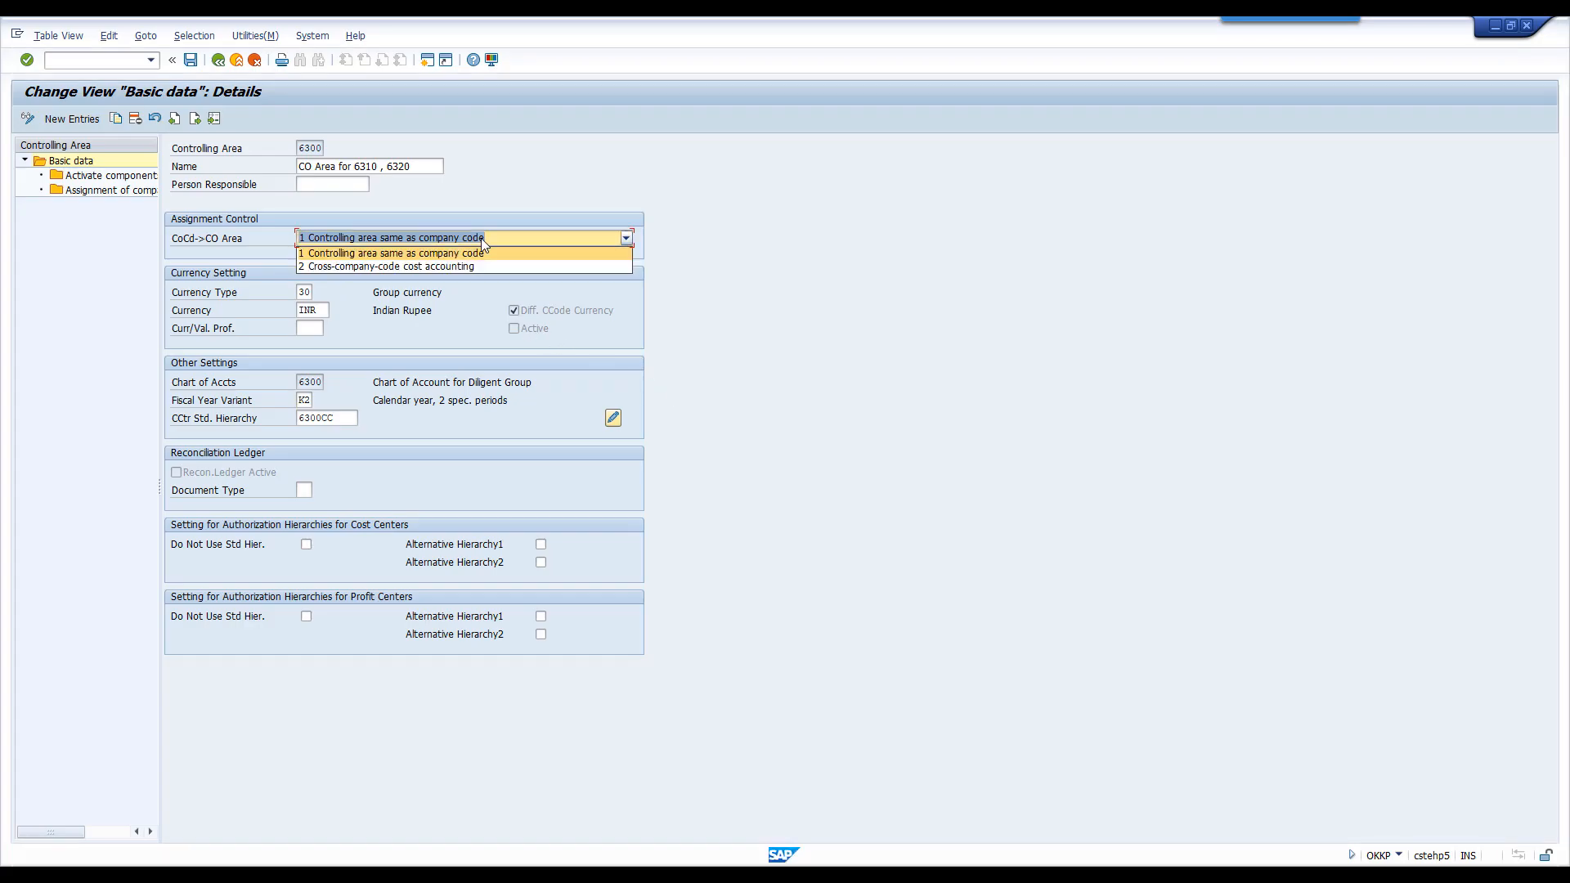
{"action": "left_click", "coordinate": [425, 267]}
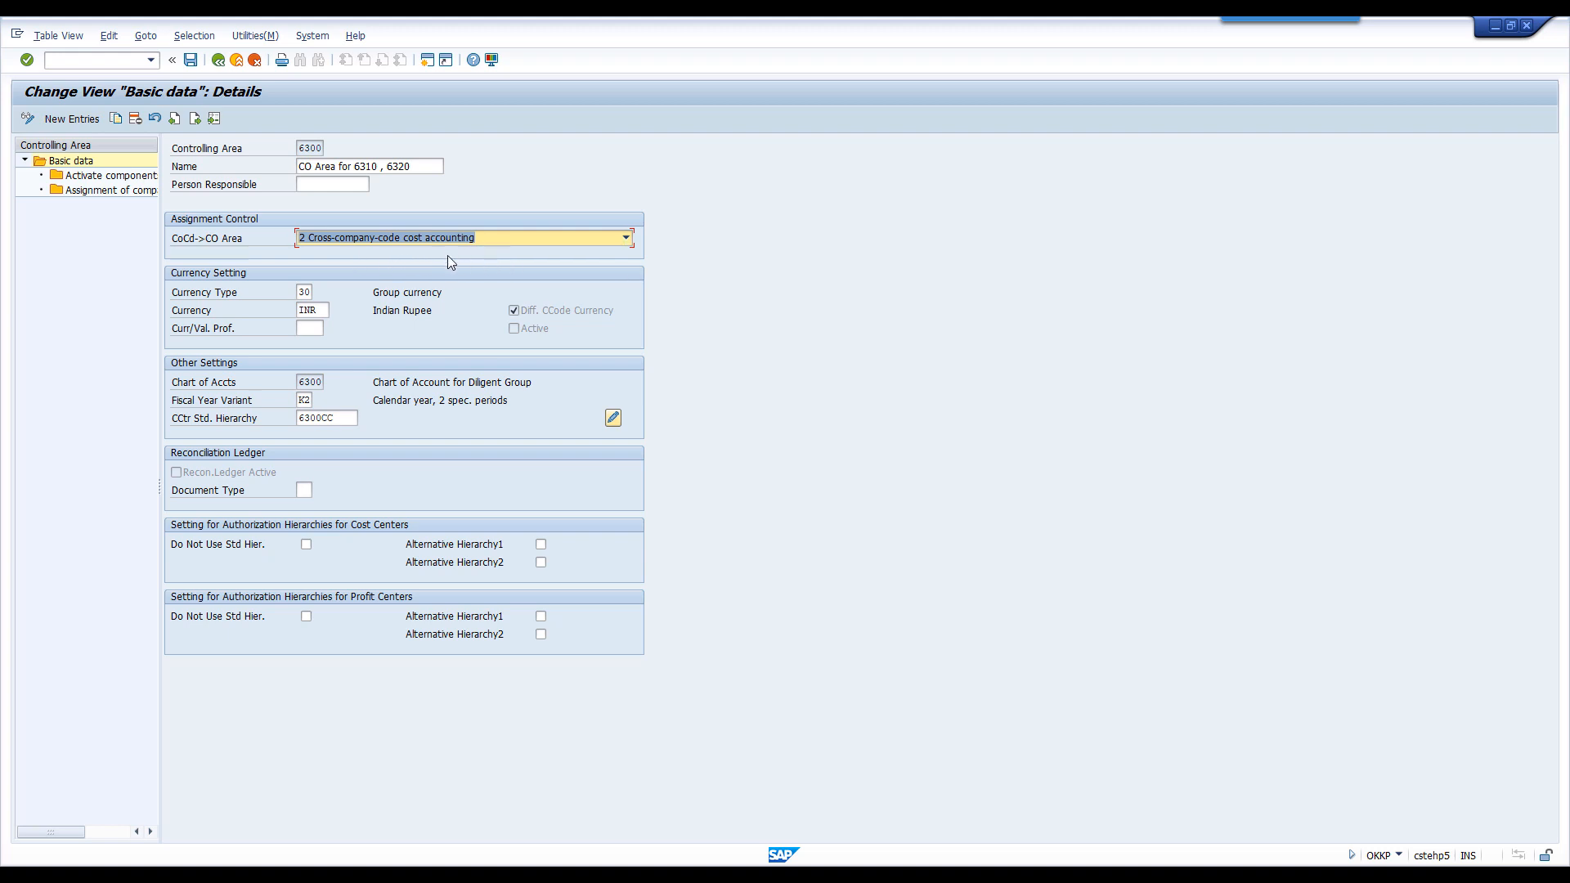
- Switch to the PDF and read the benefits of using a Cross Company Code Controlling Area
{"action": "key", "text": "alt+Tab"}
{"action": "scroll", "coordinate": [847, 531], "scroll_direction": "down", "scroll_amount": 5}
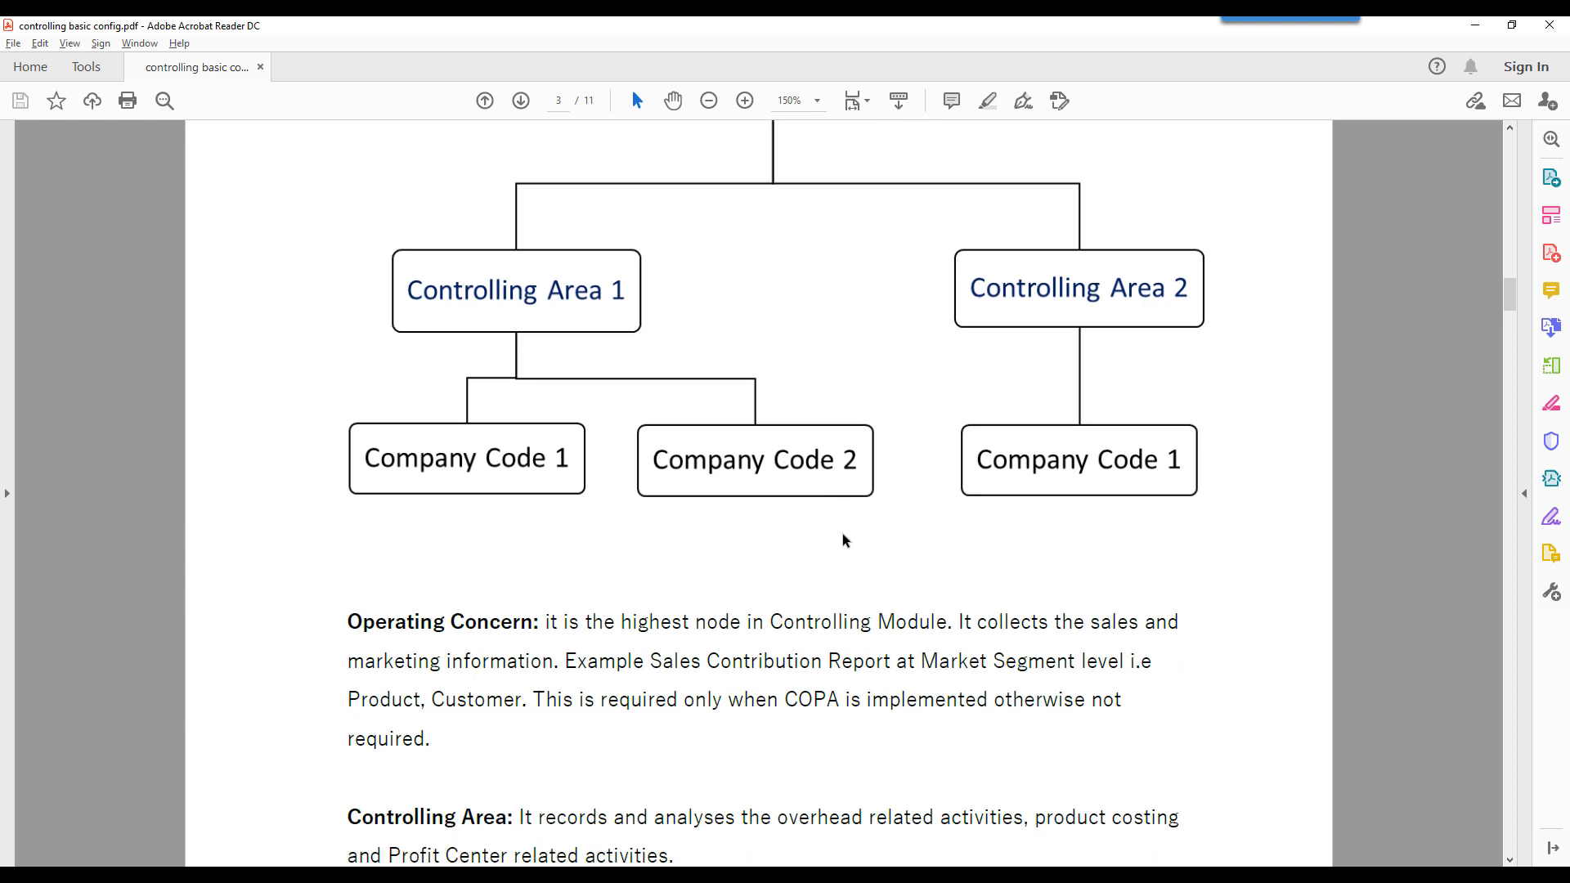
{"action": "scroll", "coordinate": [842, 533], "scroll_direction": "down", "scroll_amount": 12}
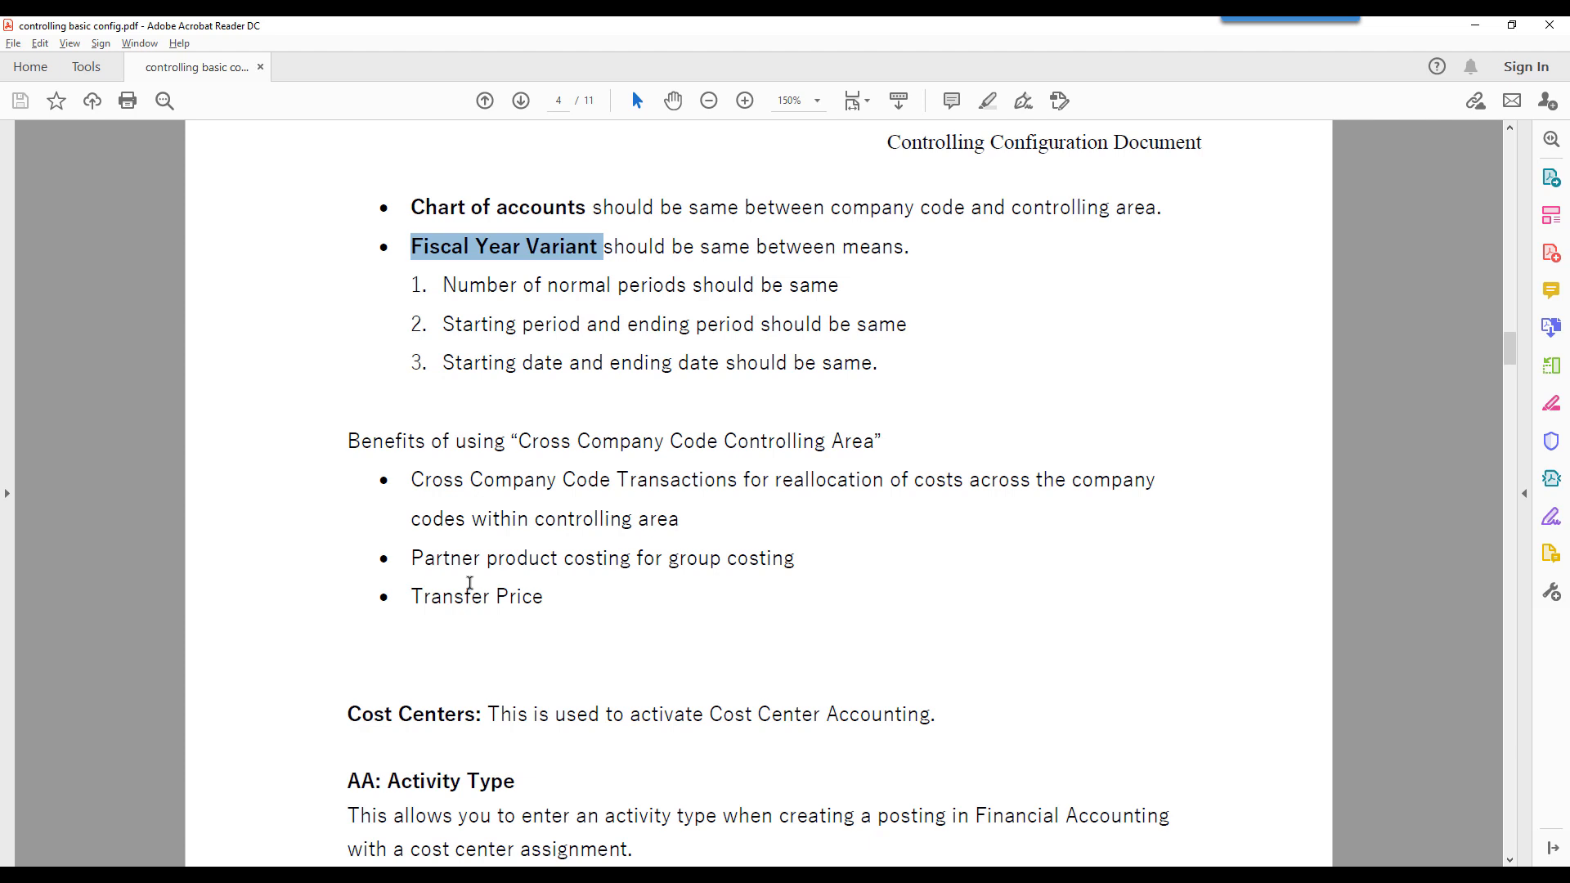
- Review the group costing and transfer price benefits in the PDF against the organizational chart's controlling areas and company codes
{"action": "left_click_drag", "start_coordinate": [669, 557], "coordinate": [775, 569]}
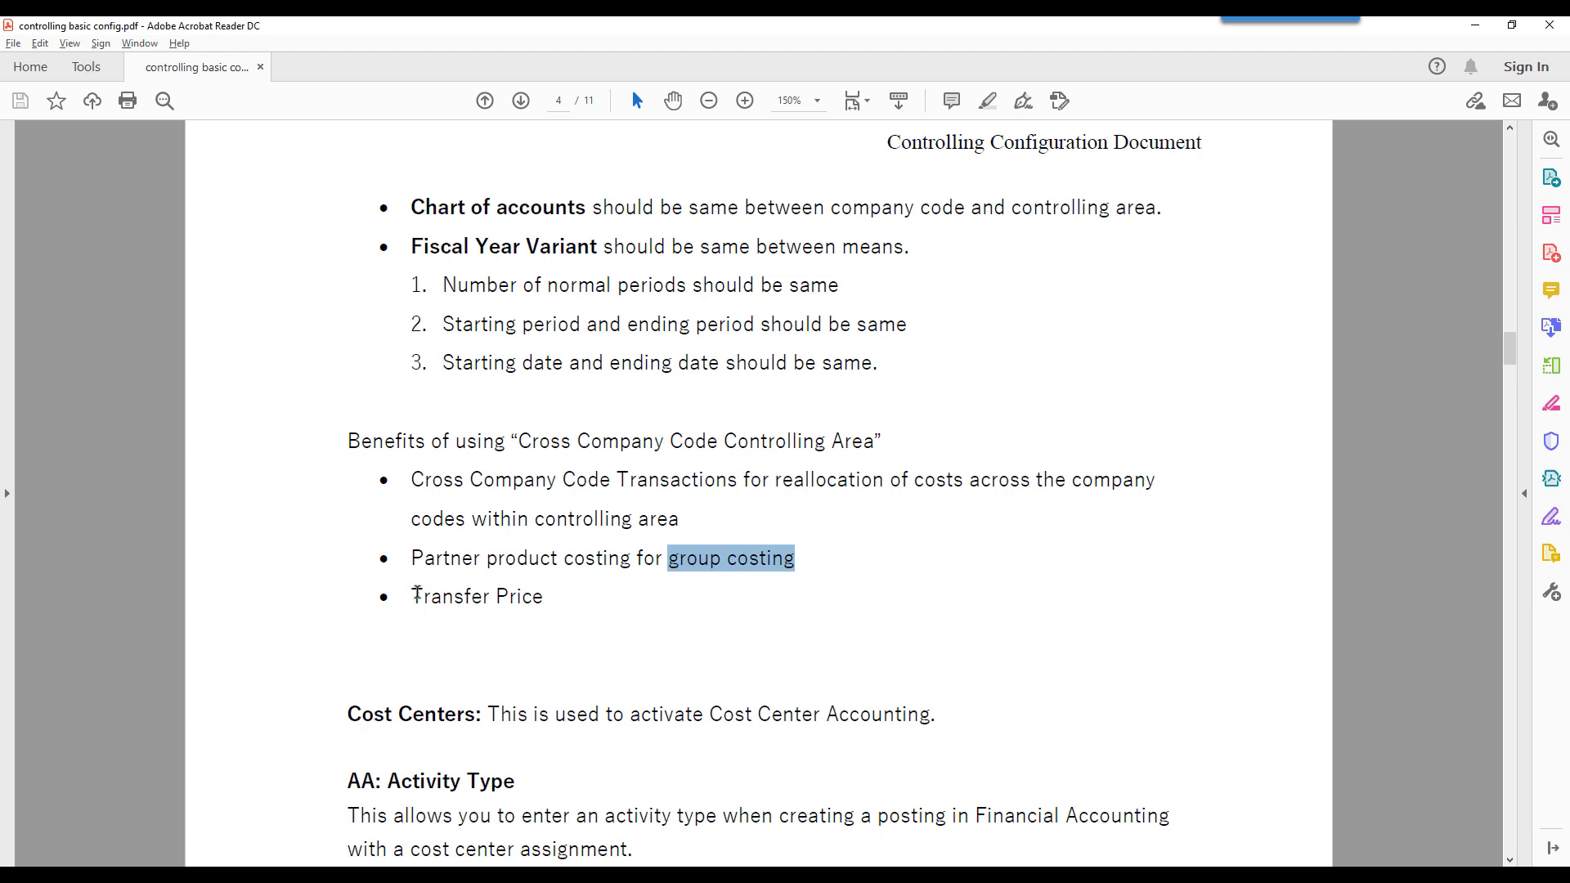
{"action": "left_click_drag", "start_coordinate": [413, 595], "coordinate": [544, 598]}
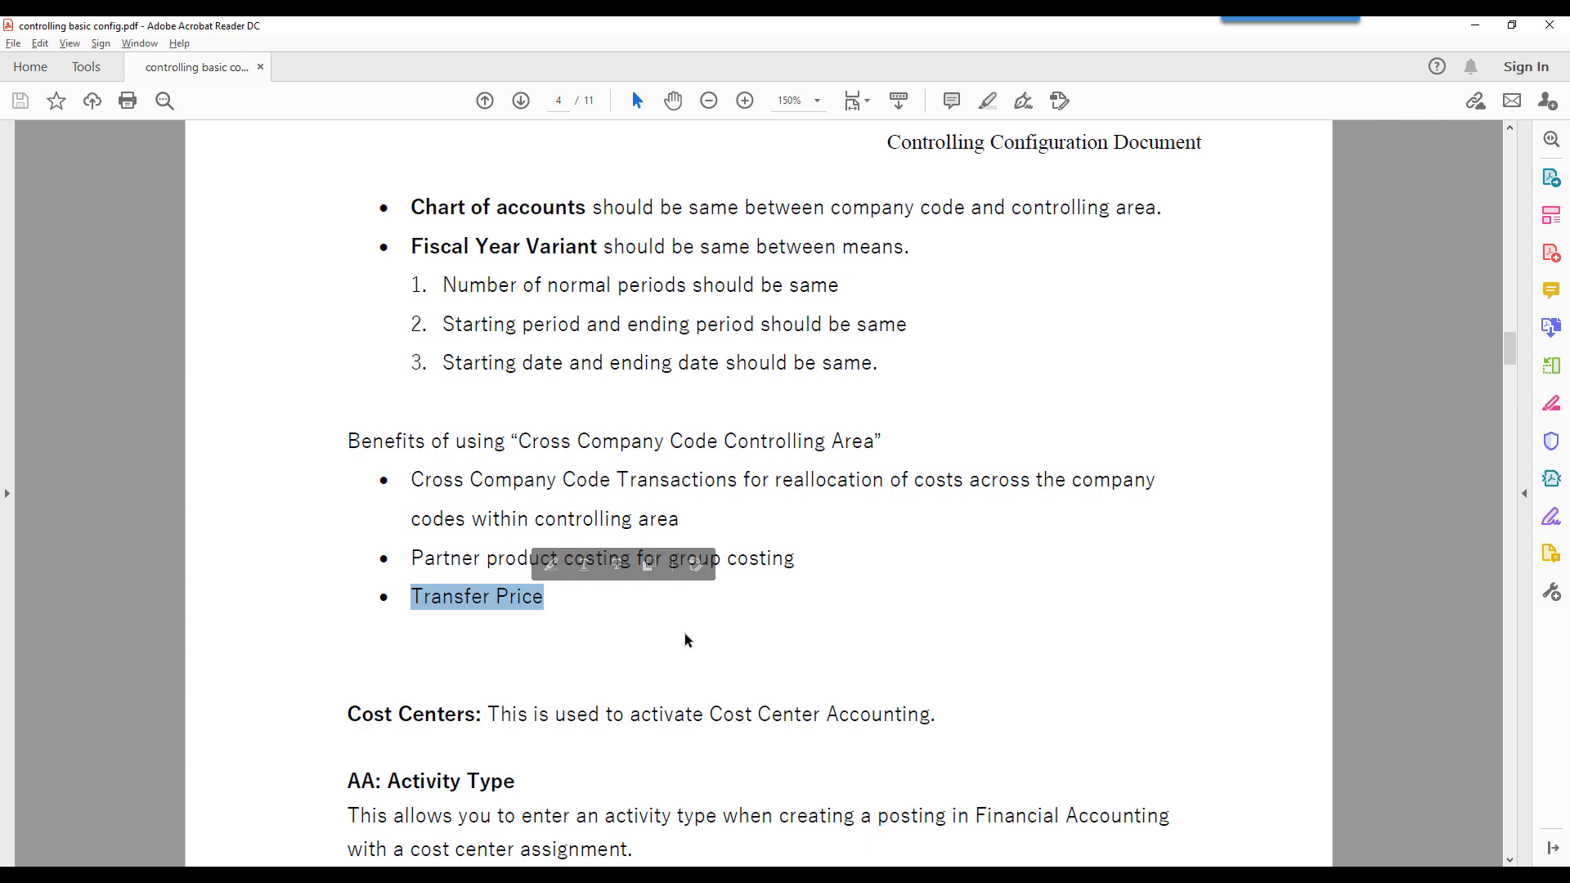
{"action": "scroll", "coordinate": [684, 632], "scroll_direction": "up", "scroll_amount": 3}
{"action": "scroll", "coordinate": [684, 632], "scroll_direction": "up", "scroll_amount": 12}
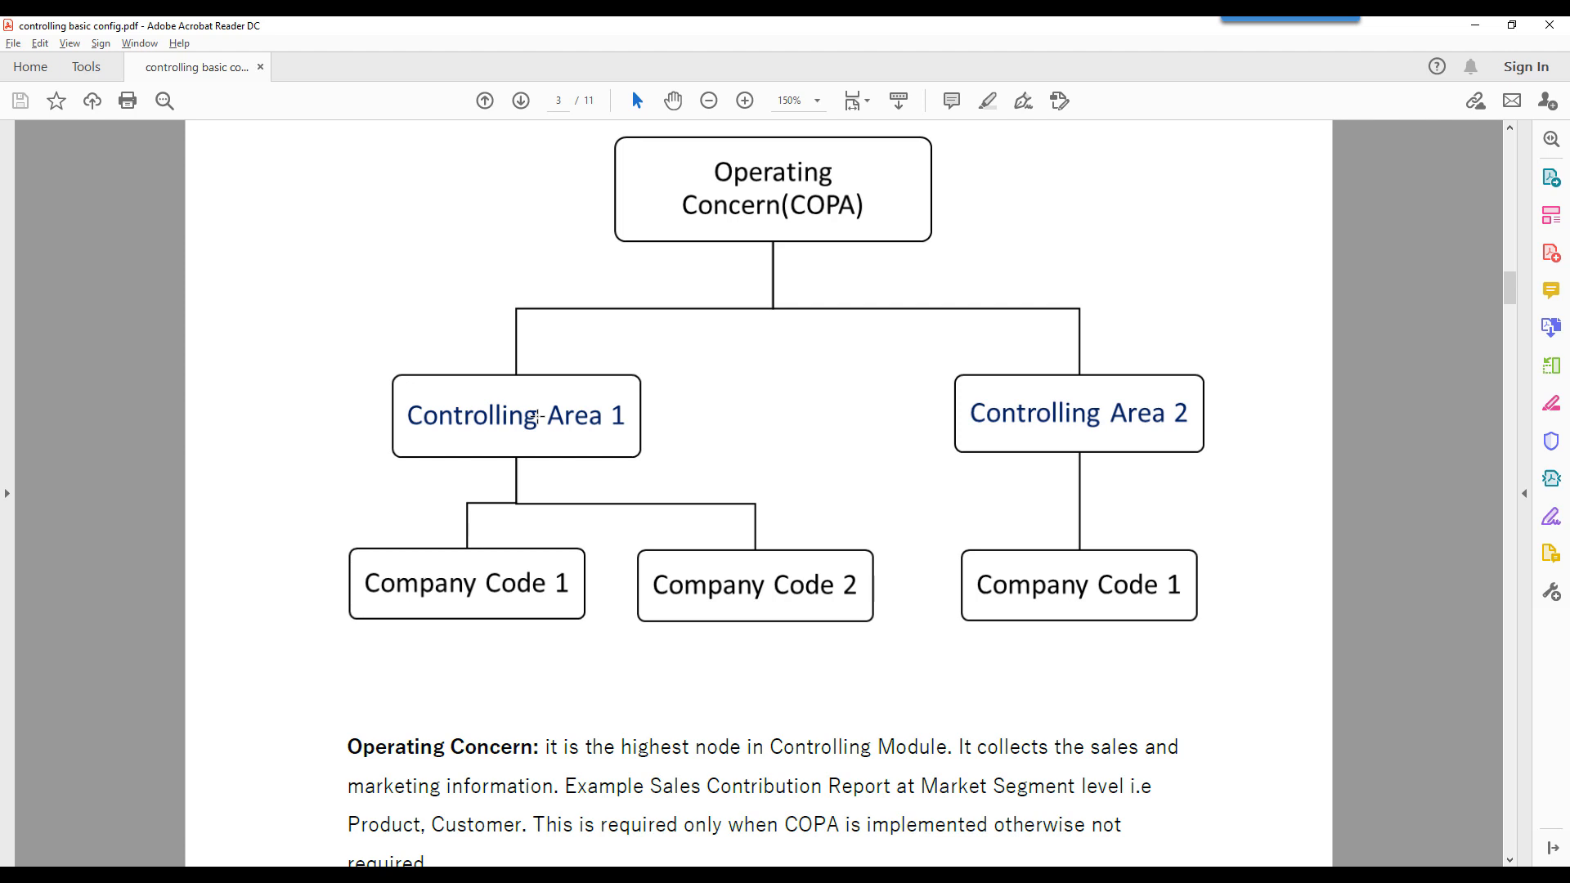
{"action": "scroll", "coordinate": [540, 421], "scroll_direction": "down", "scroll_amount": 5}
{"action": "scroll", "coordinate": [420, 270], "scroll_direction": "up", "scroll_amount": 2}
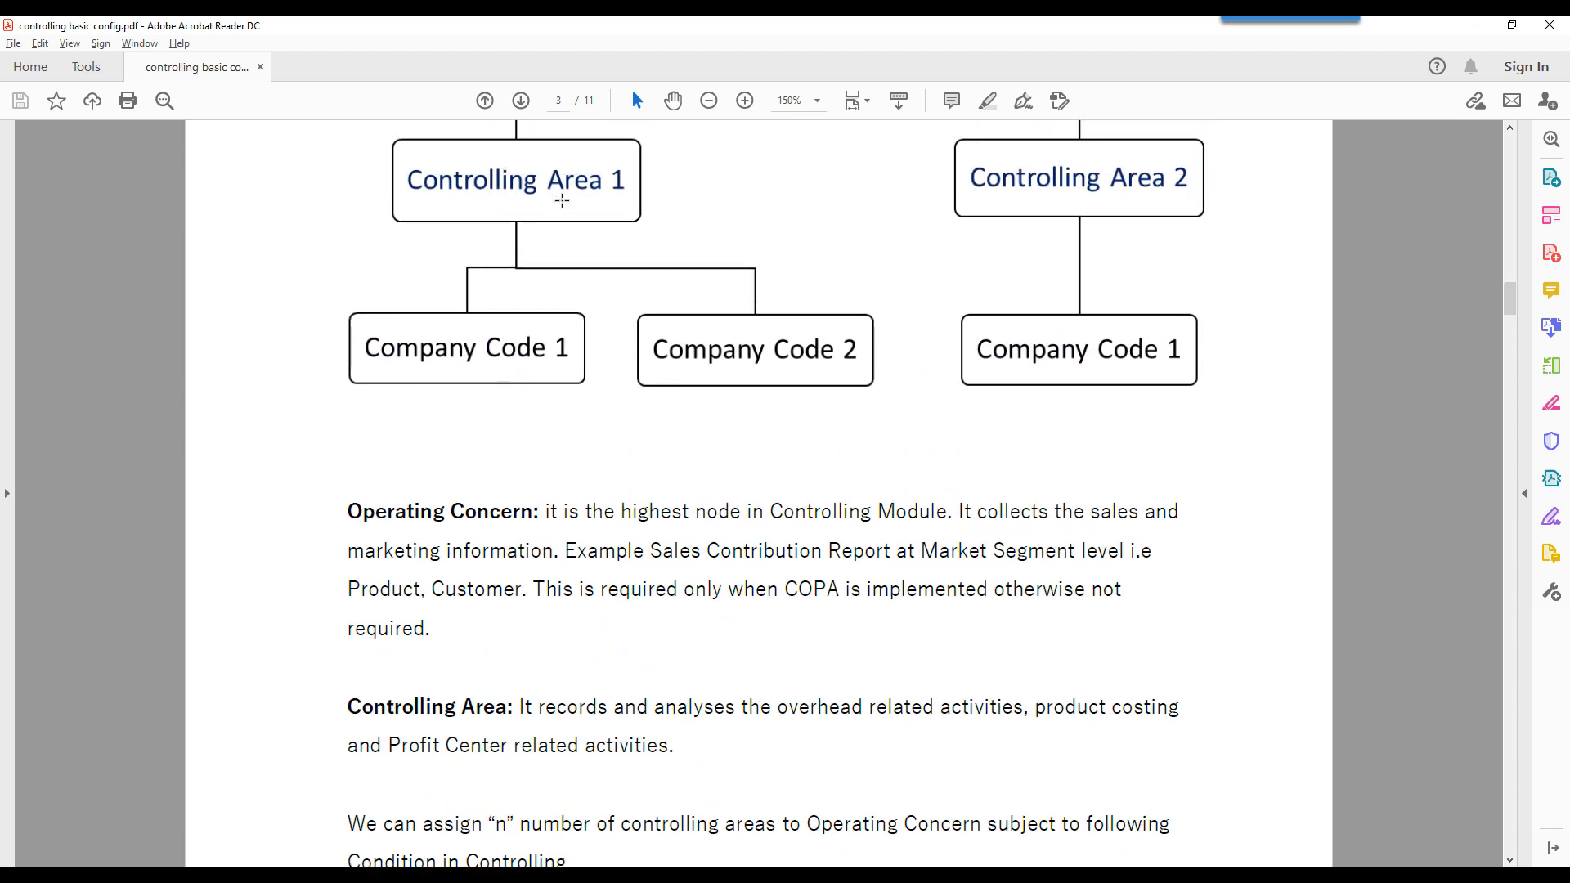
{"action": "scroll", "coordinate": [618, 221], "scroll_direction": "up", "scroll_amount": 1}
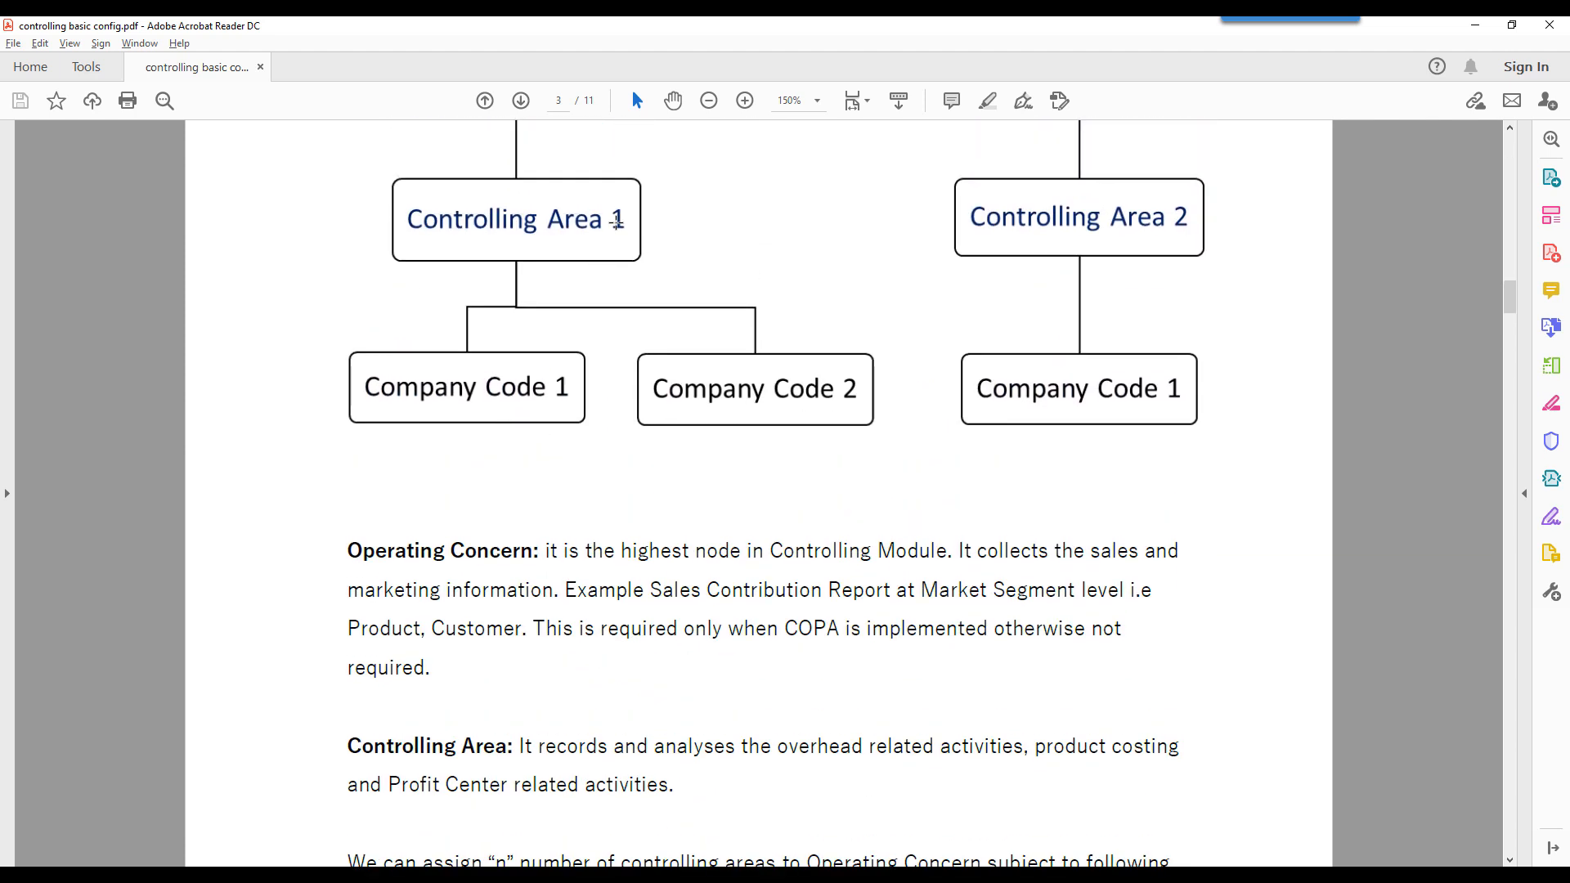
{"action": "scroll", "coordinate": [668, 336], "scroll_direction": "down", "scroll_amount": 3}
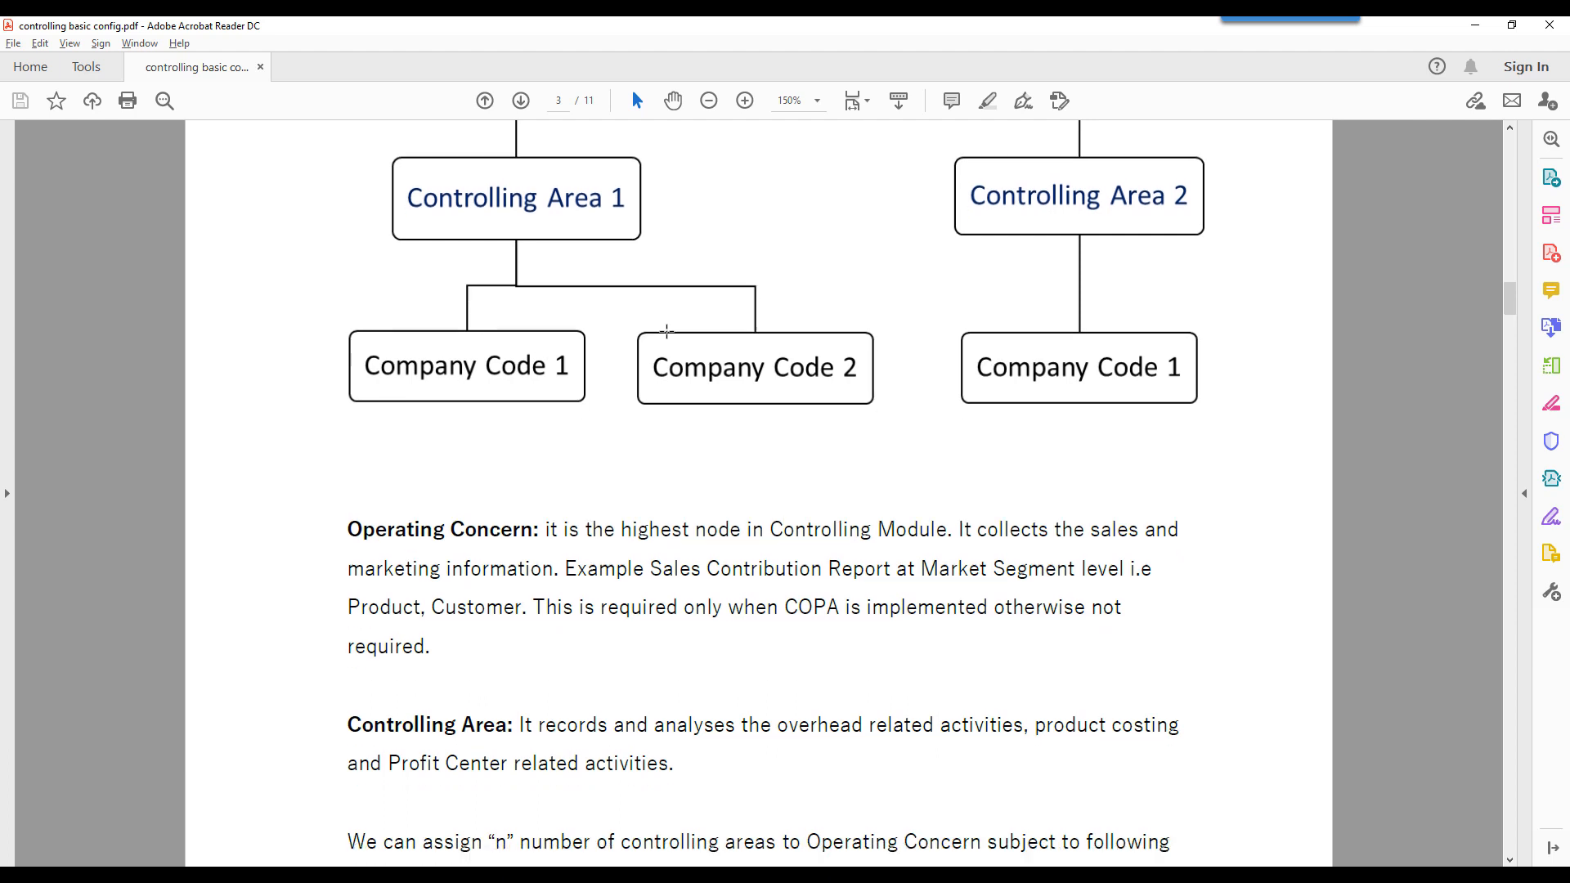
{"action": "scroll", "coordinate": [668, 336], "scroll_direction": "down", "scroll_amount": 9}
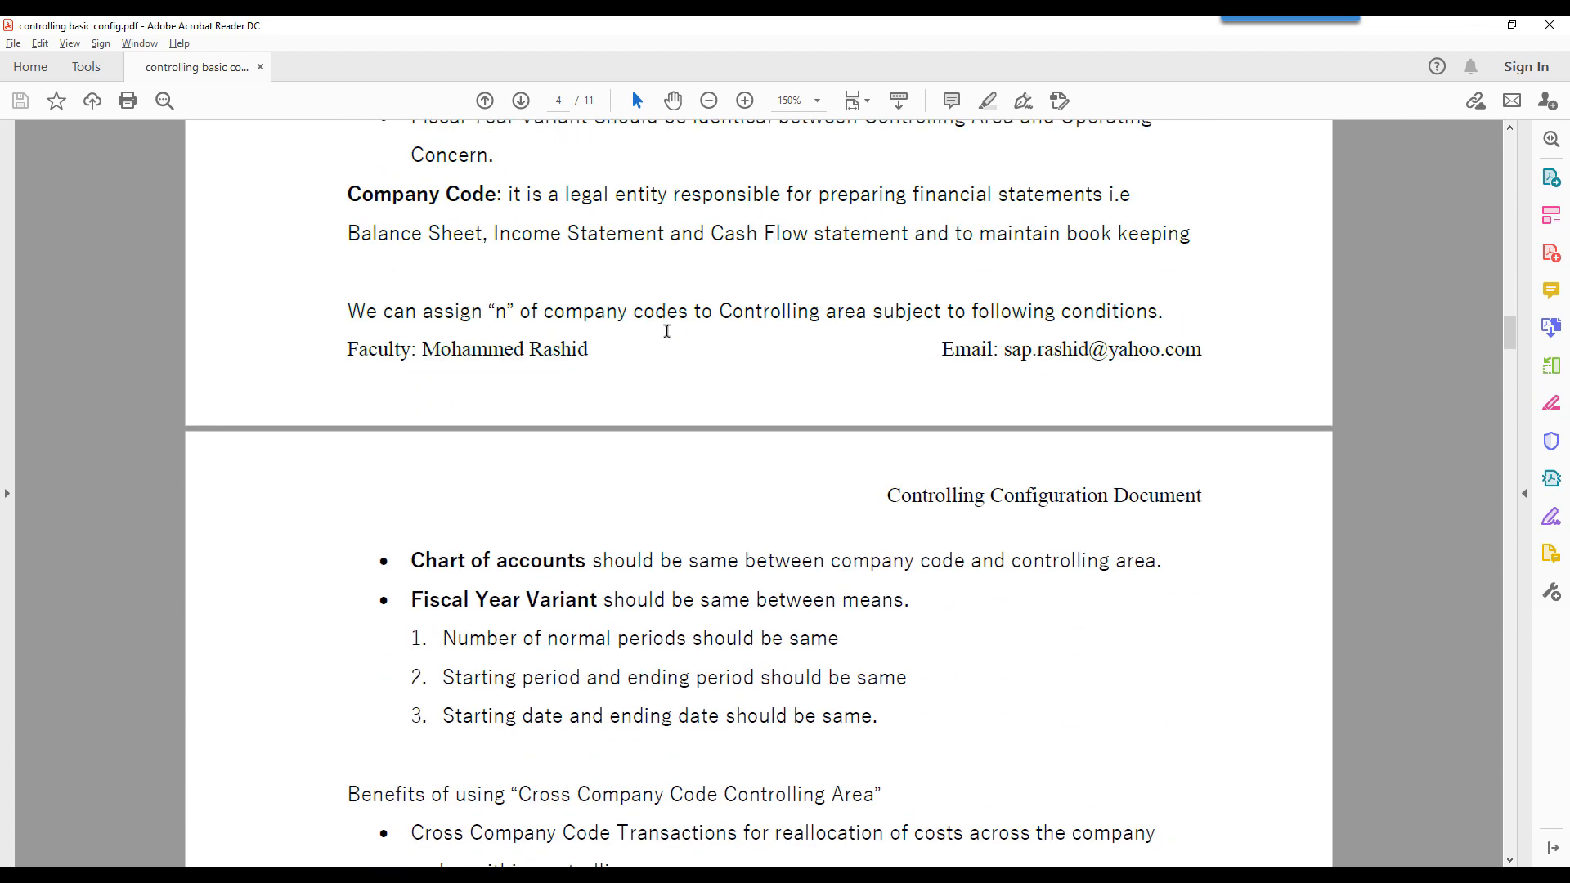
{"action": "scroll", "coordinate": [667, 336], "scroll_direction": "down", "scroll_amount": 6}
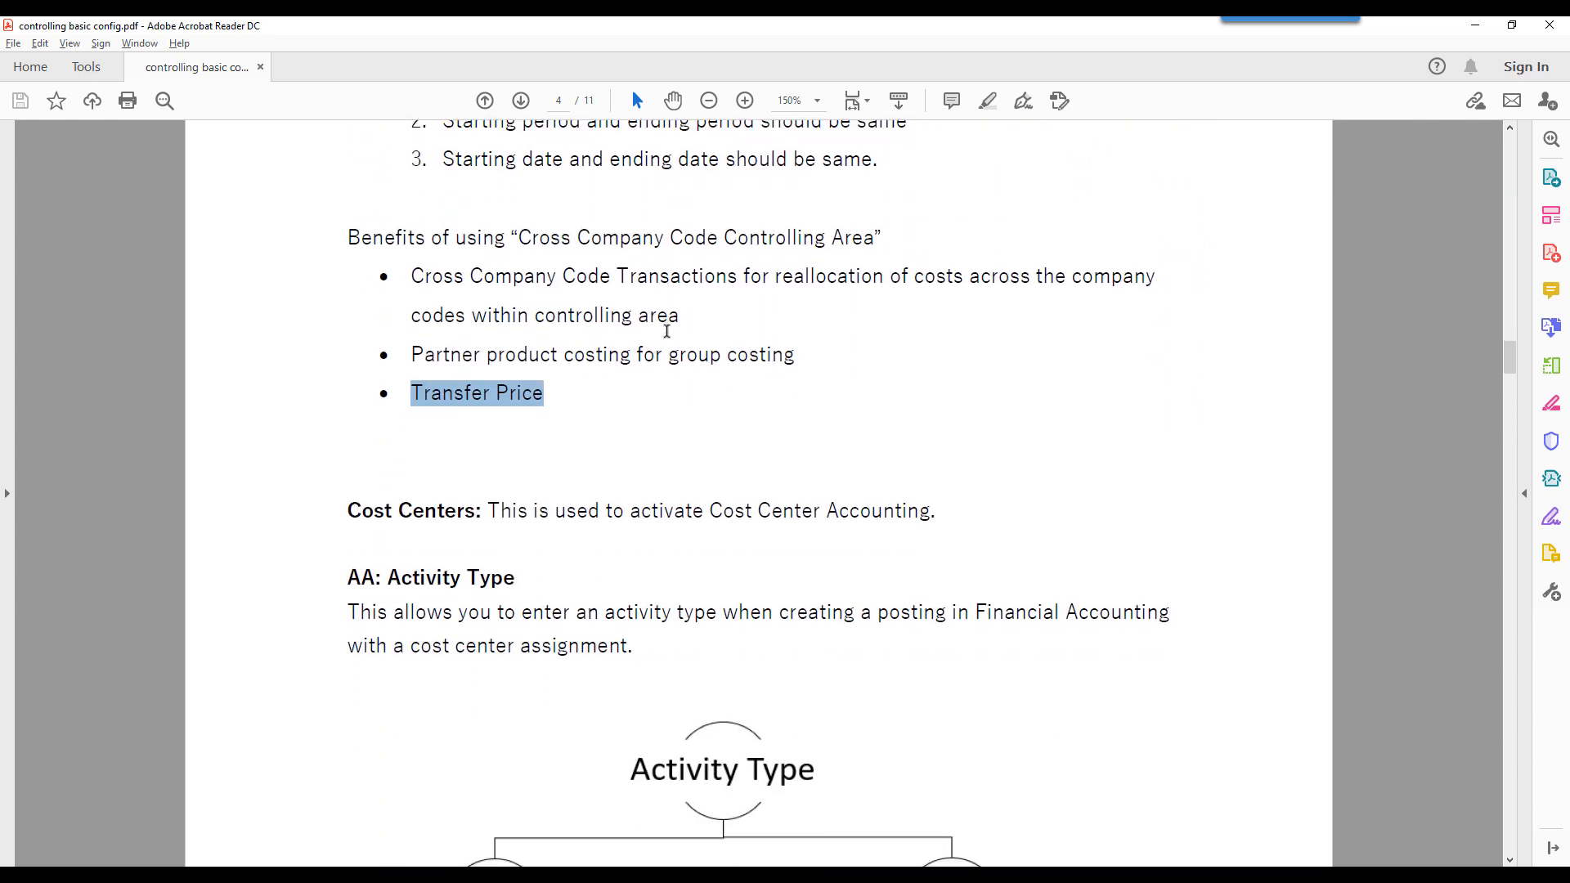
- Switch to SAP and review controlling area 6300's basic data, including its CCtr Std. Hierarchy, and its assigned company codes
{"action": "left_click", "coordinate": [940, 877]}
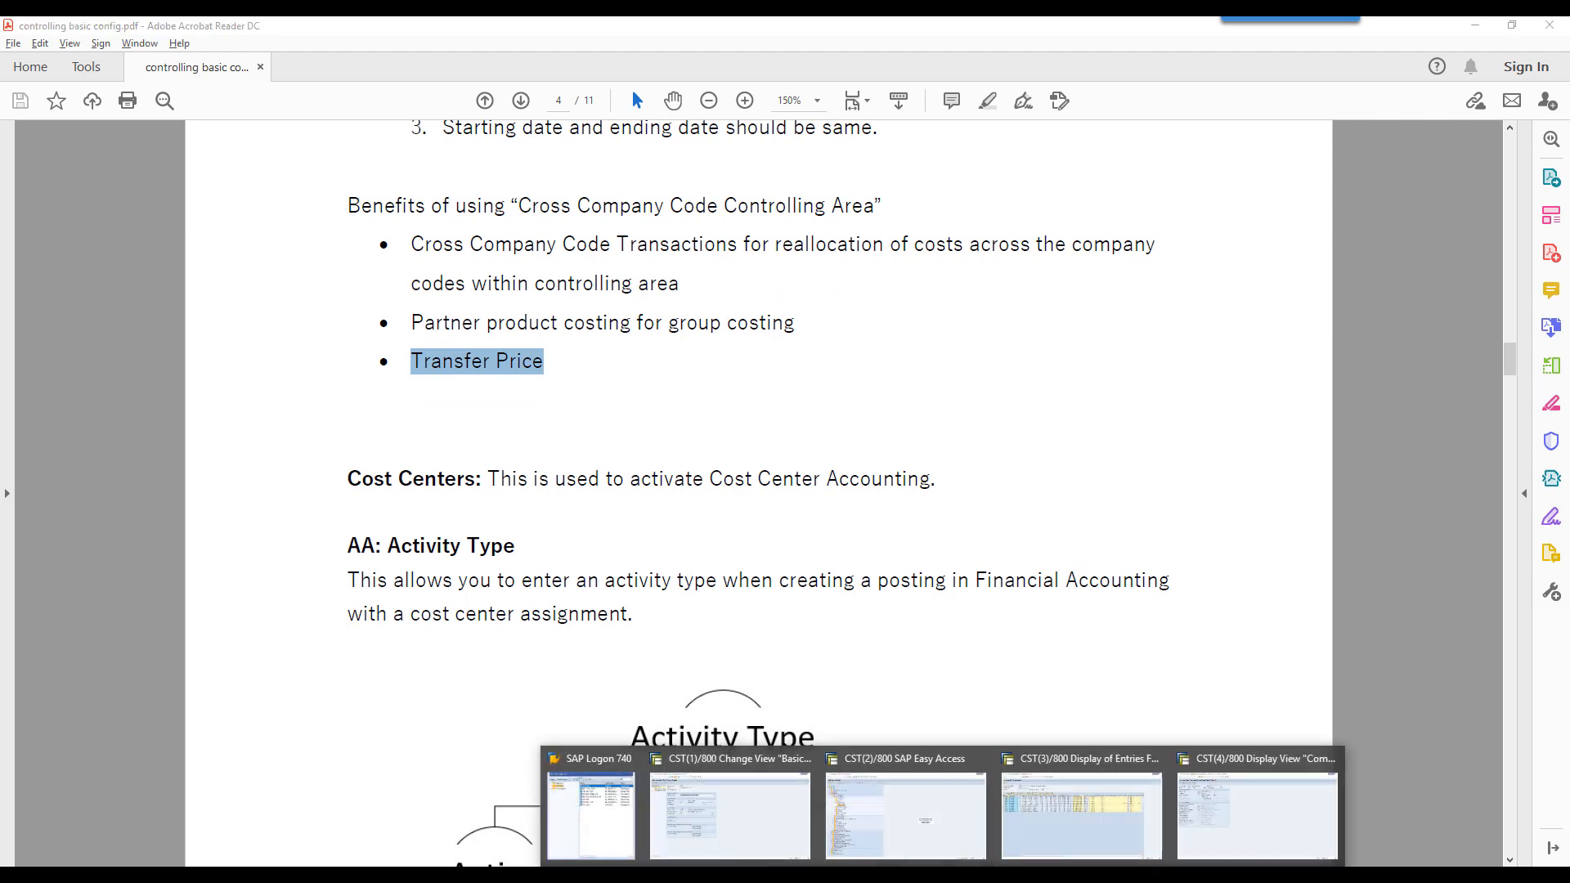
{"action": "left_click", "coordinate": [705, 792]}
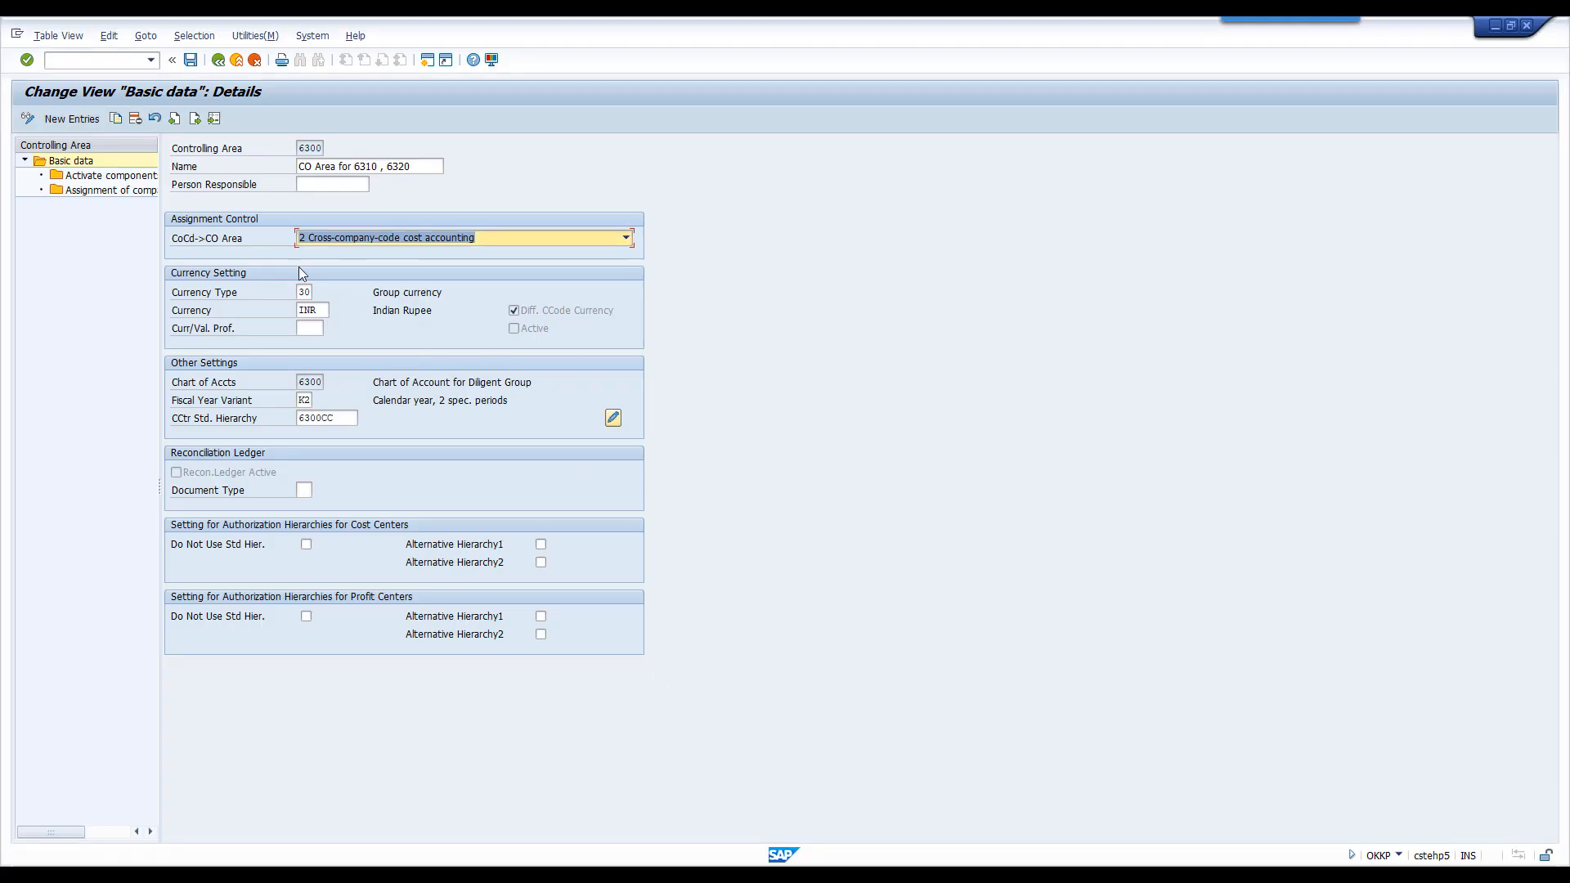
{"action": "double_click", "coordinate": [105, 193]}
{"action": "double_click", "coordinate": [96, 161]}
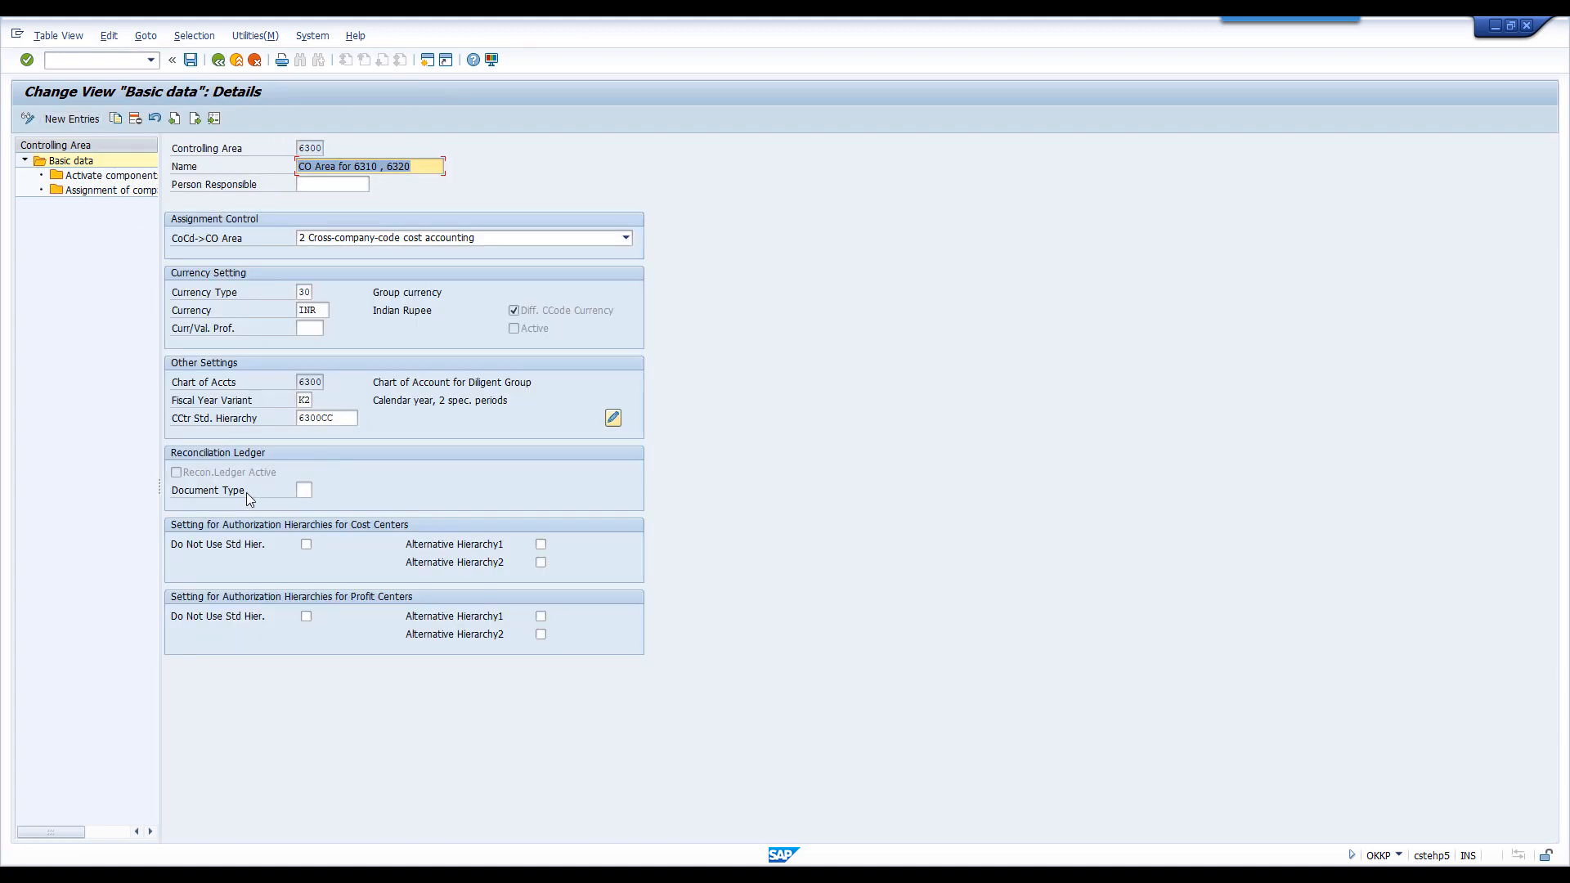
{"action": "left_click_drag", "start_coordinate": [344, 421], "coordinate": [291, 420]}
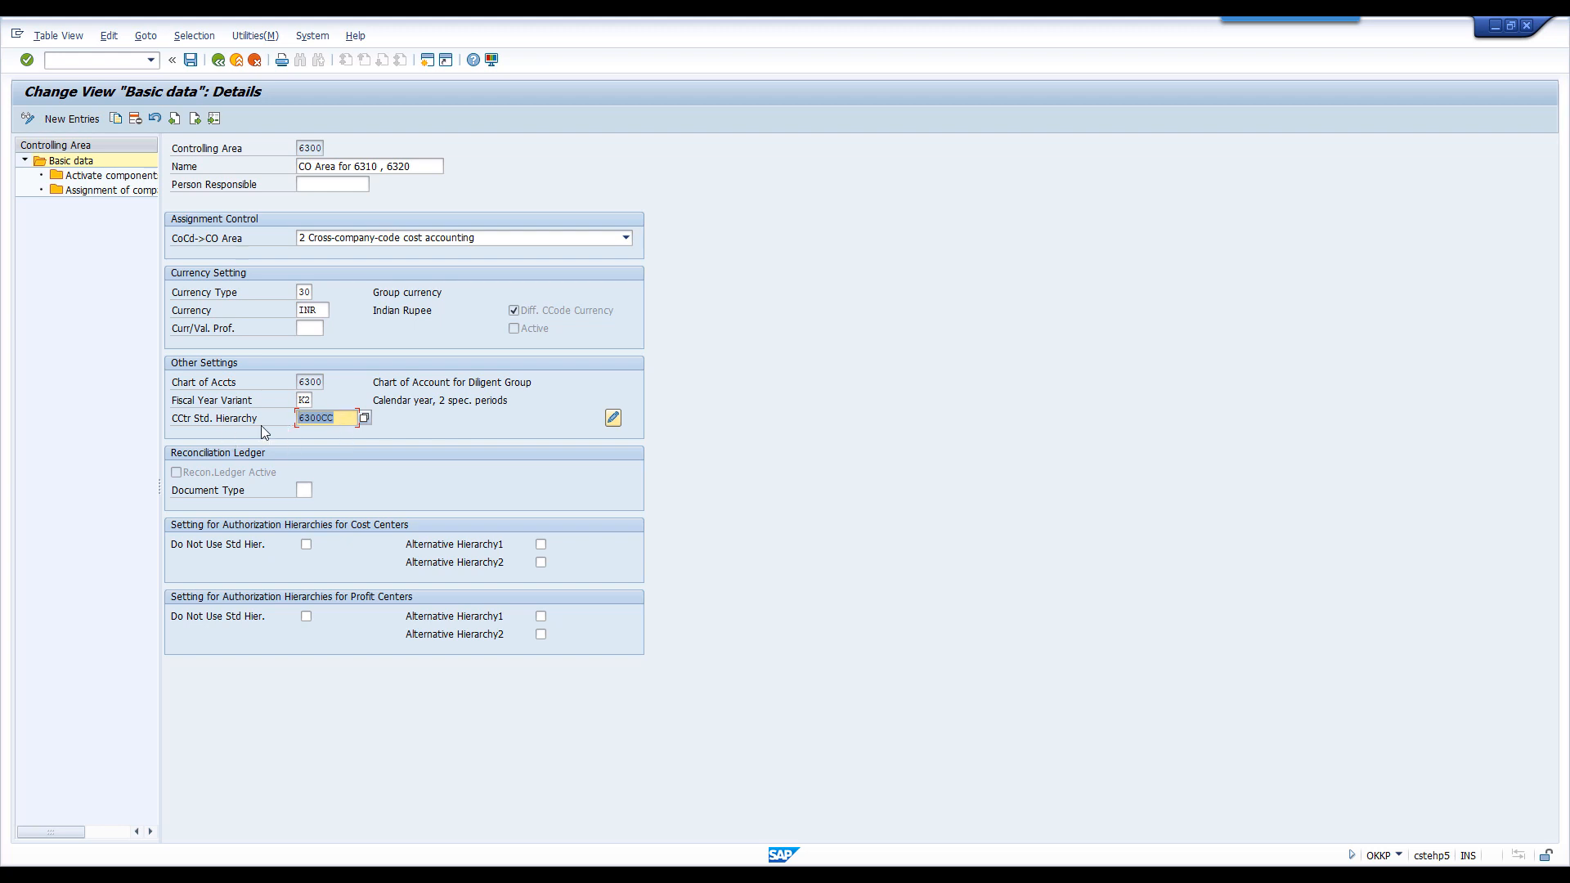
{"action": "double_click", "coordinate": [95, 192]}
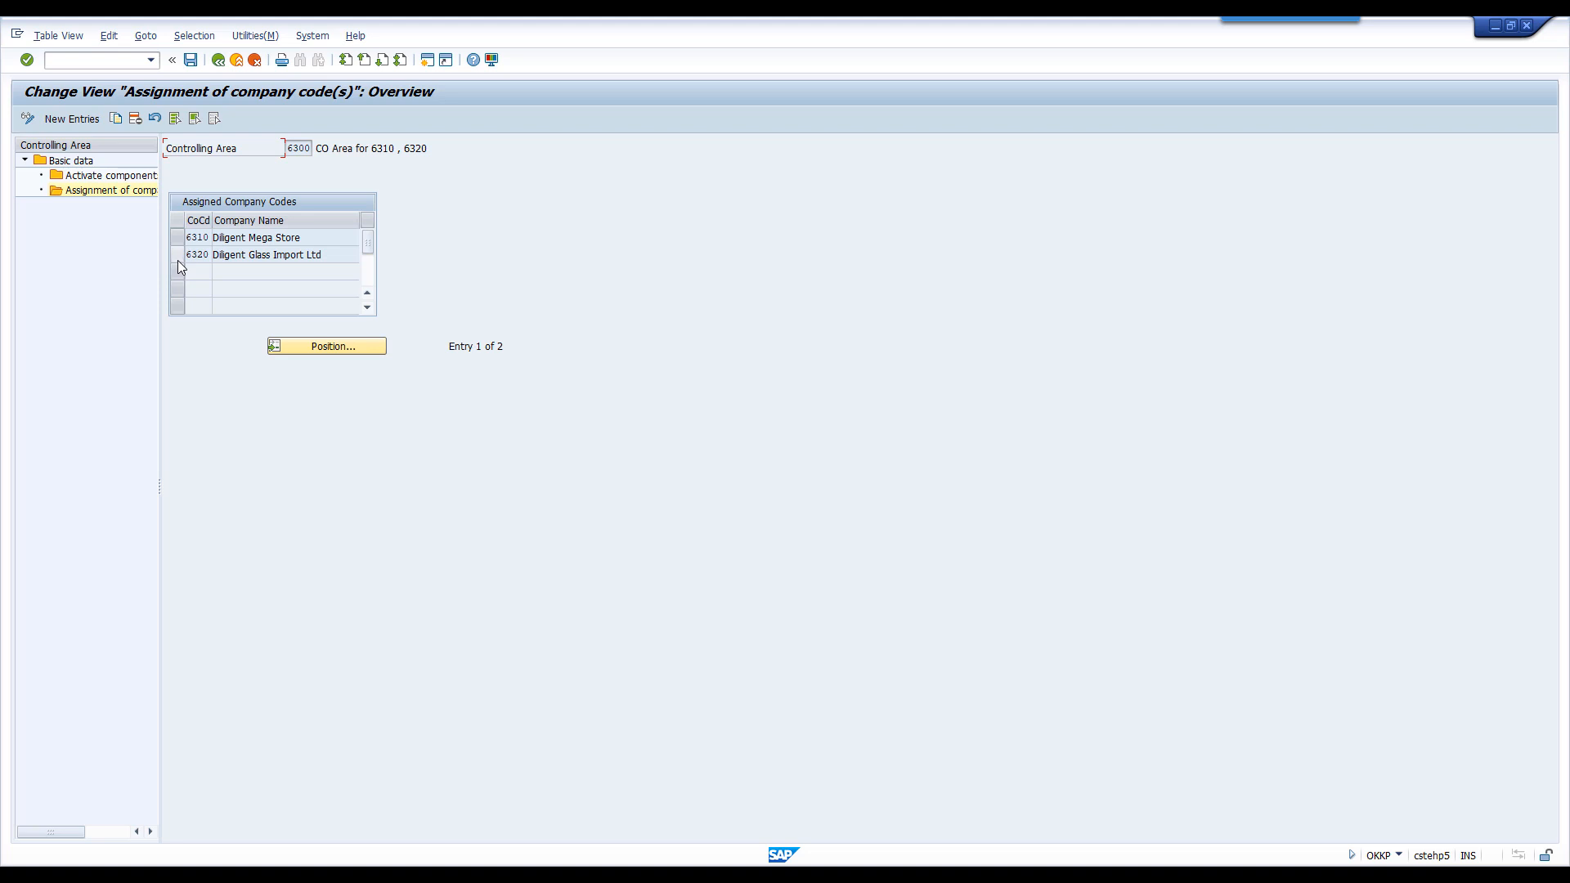
- Open controlling area 6300's component activation and control indicator settings and activate AA: Activity Type
{"action": "double_click", "coordinate": [129, 177]}
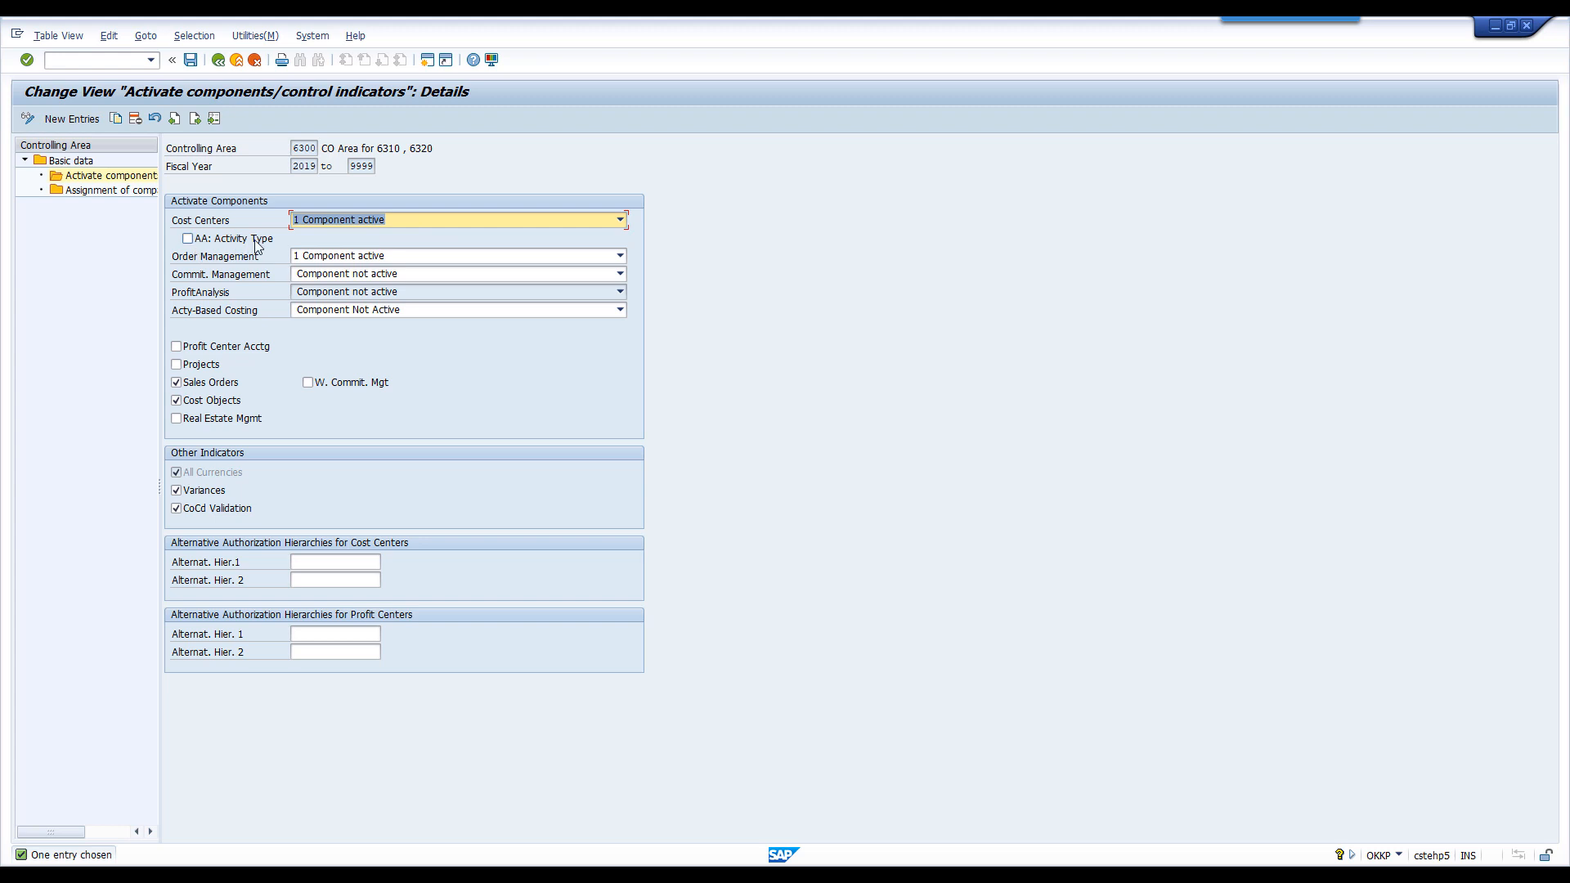
{"action": "left_click", "coordinate": [188, 239]}
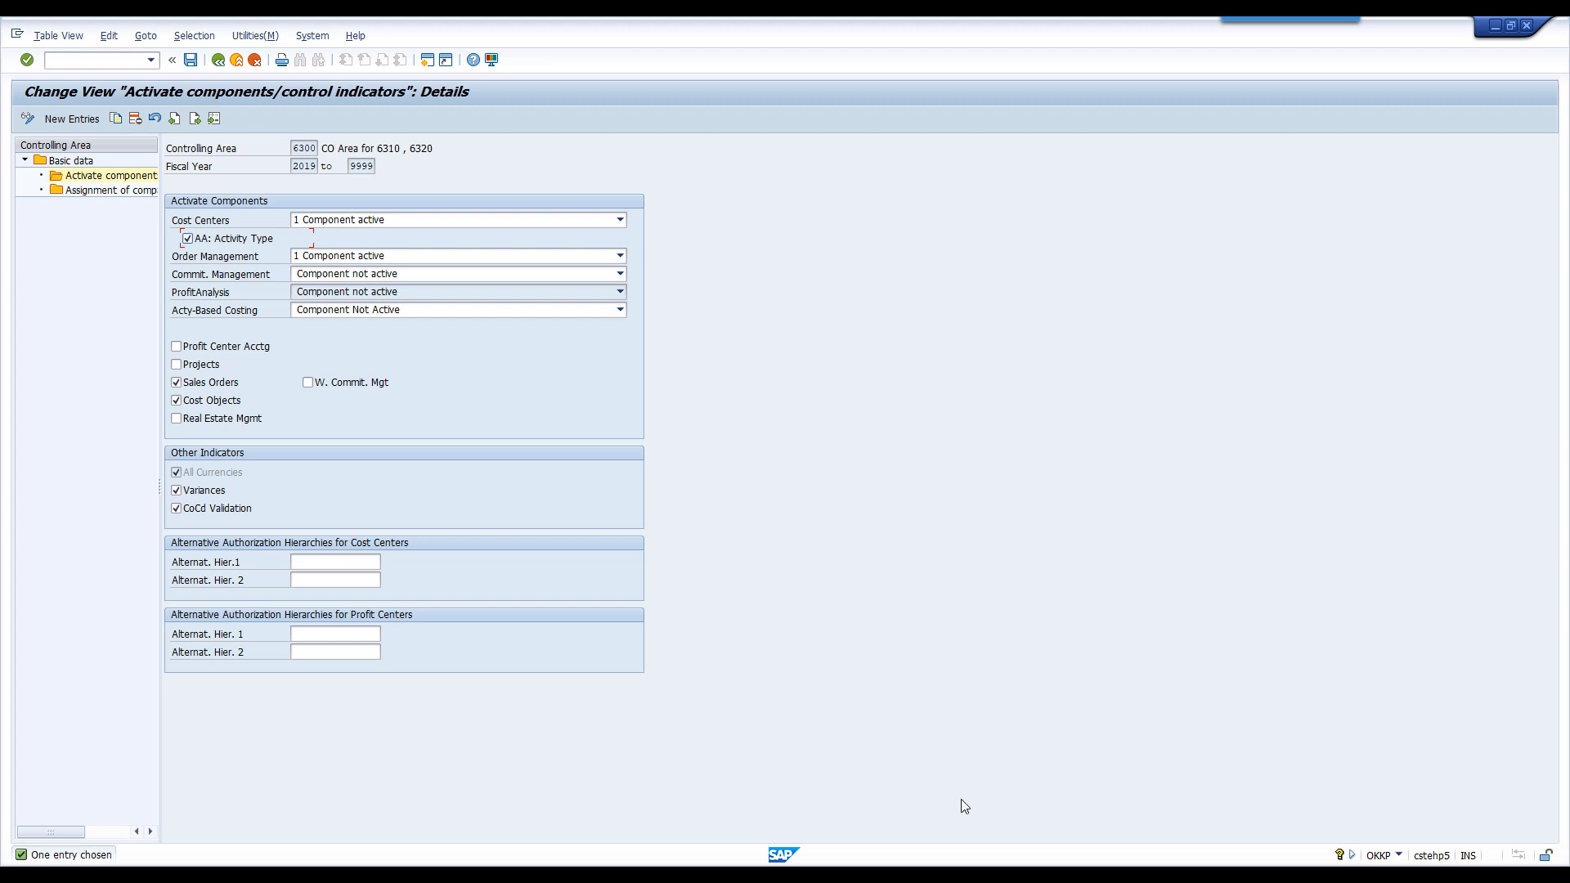
- Switch to the Book1 workbook in Excel and examine the FI salary expense posting example with its cost center
{"action": "mouse_move", "coordinate": [983, 875]}
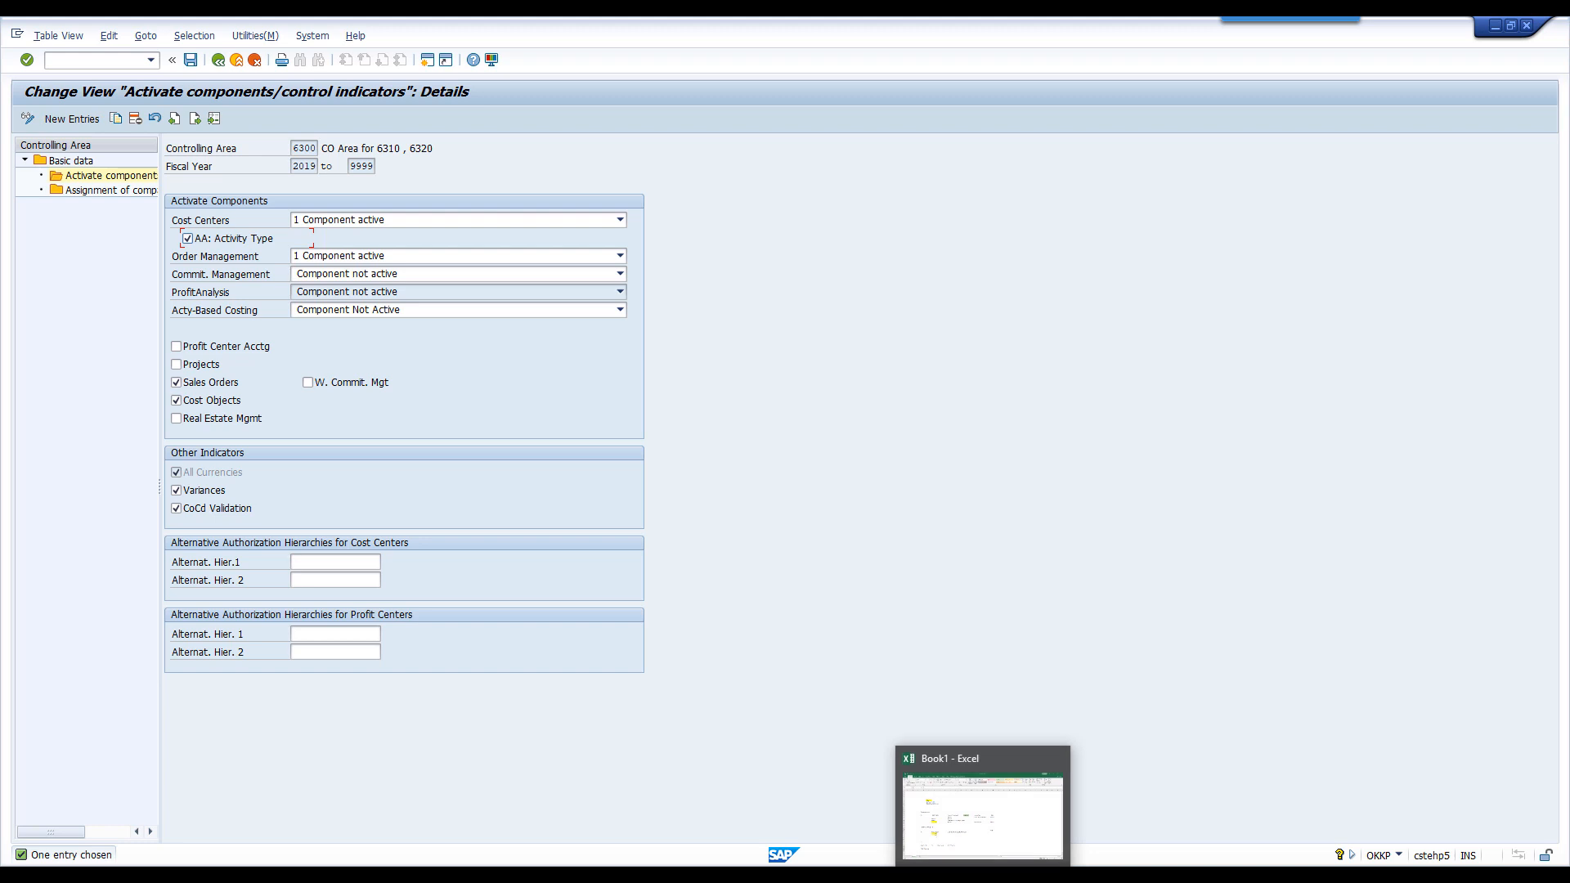
{"action": "left_click", "coordinate": [981, 812]}
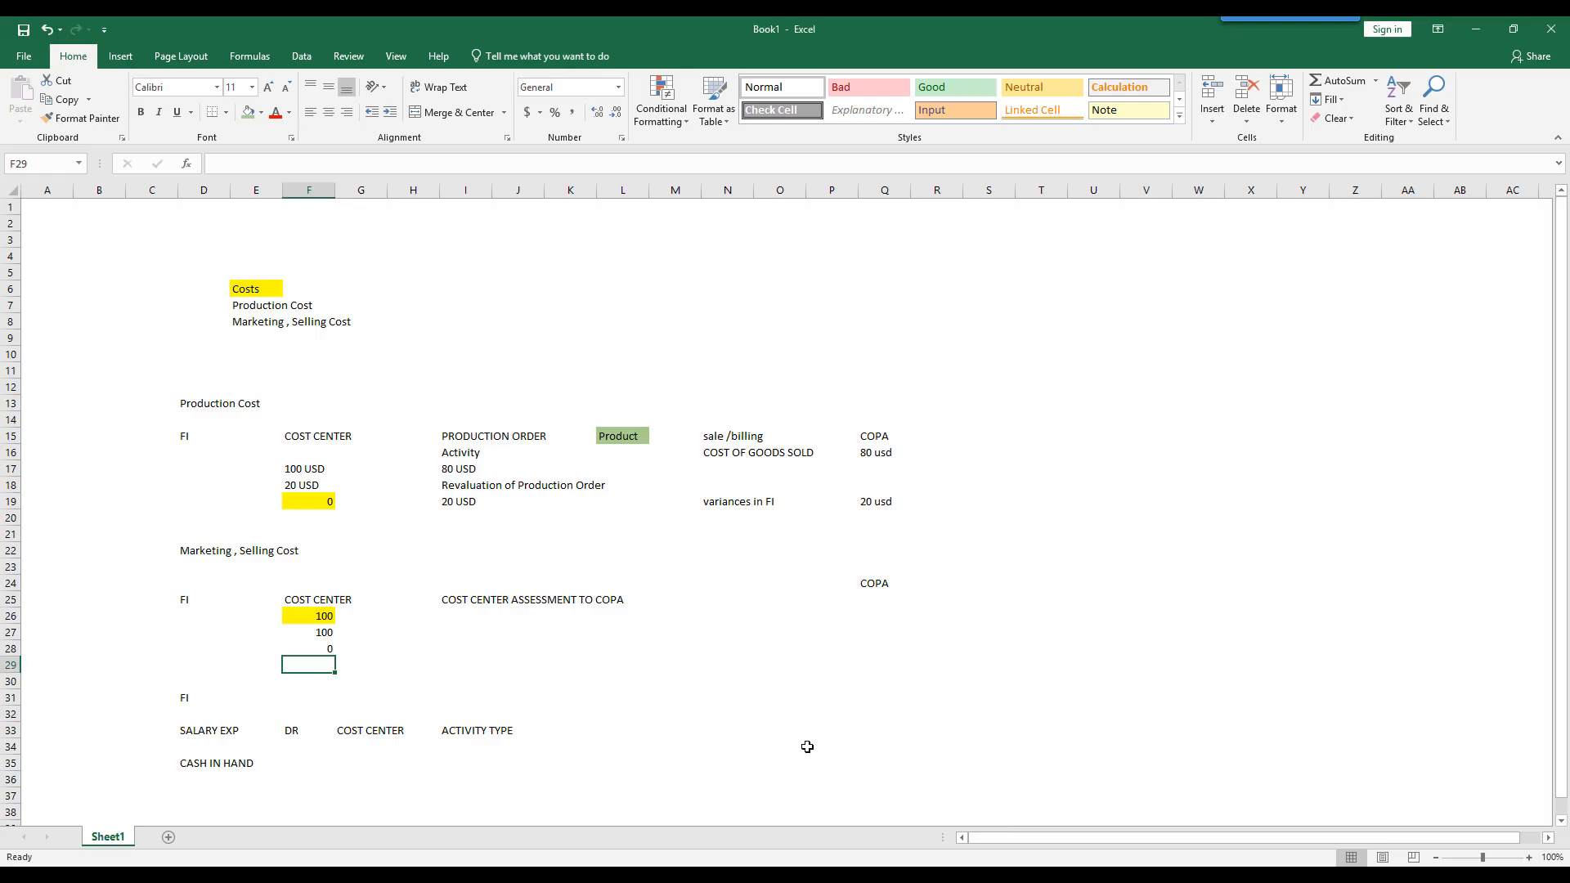
{"action": "scroll", "coordinate": [731, 714], "scroll_direction": "down", "scroll_amount": 2}
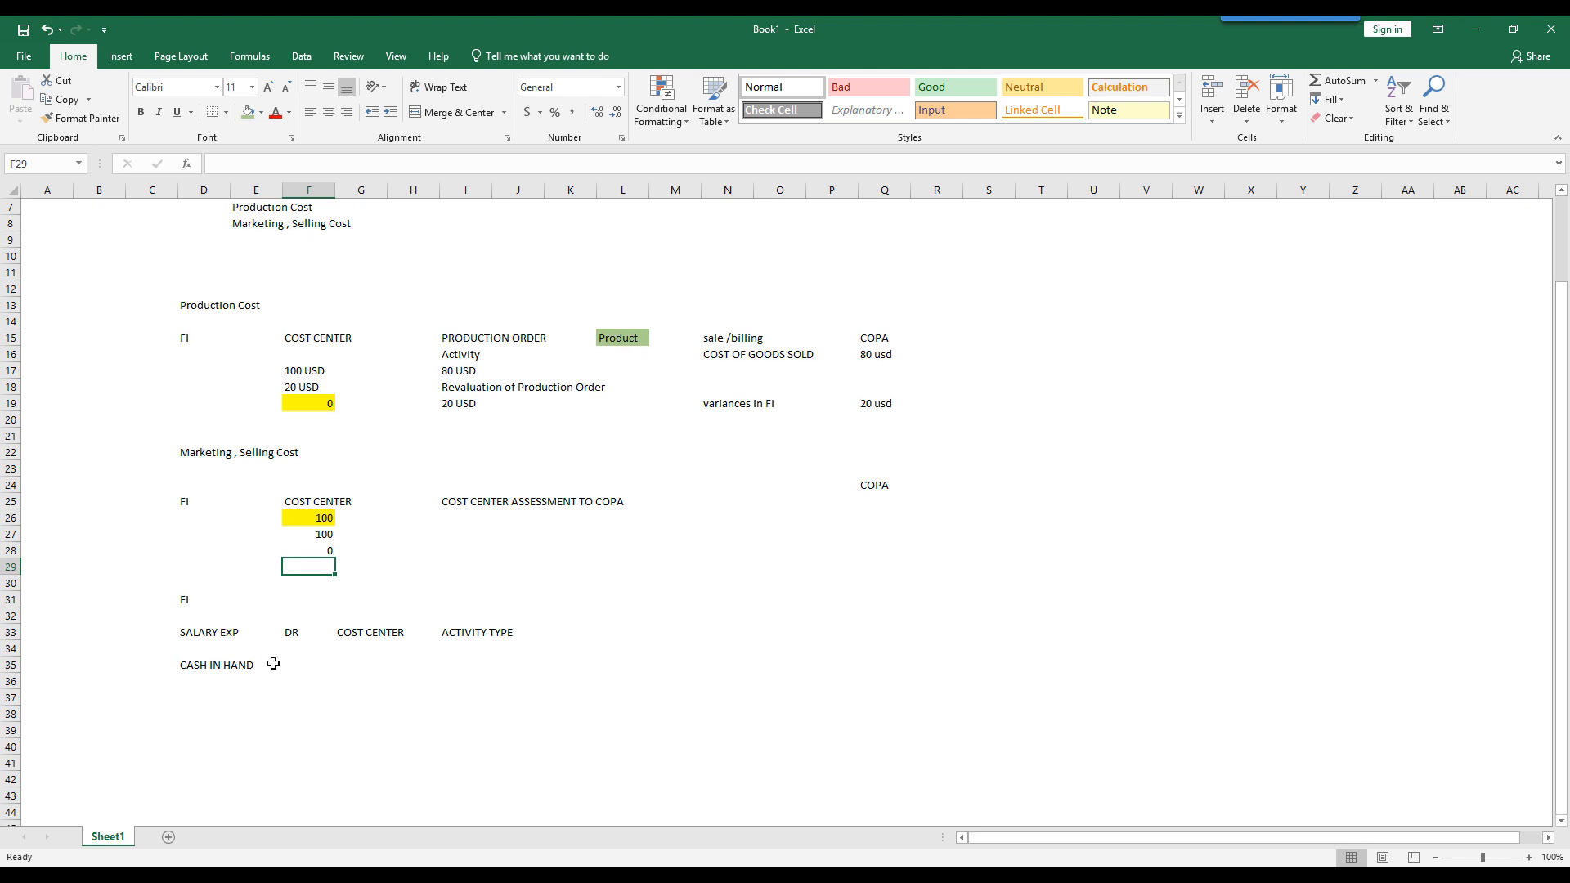
{"action": "left_click", "coordinate": [208, 635]}
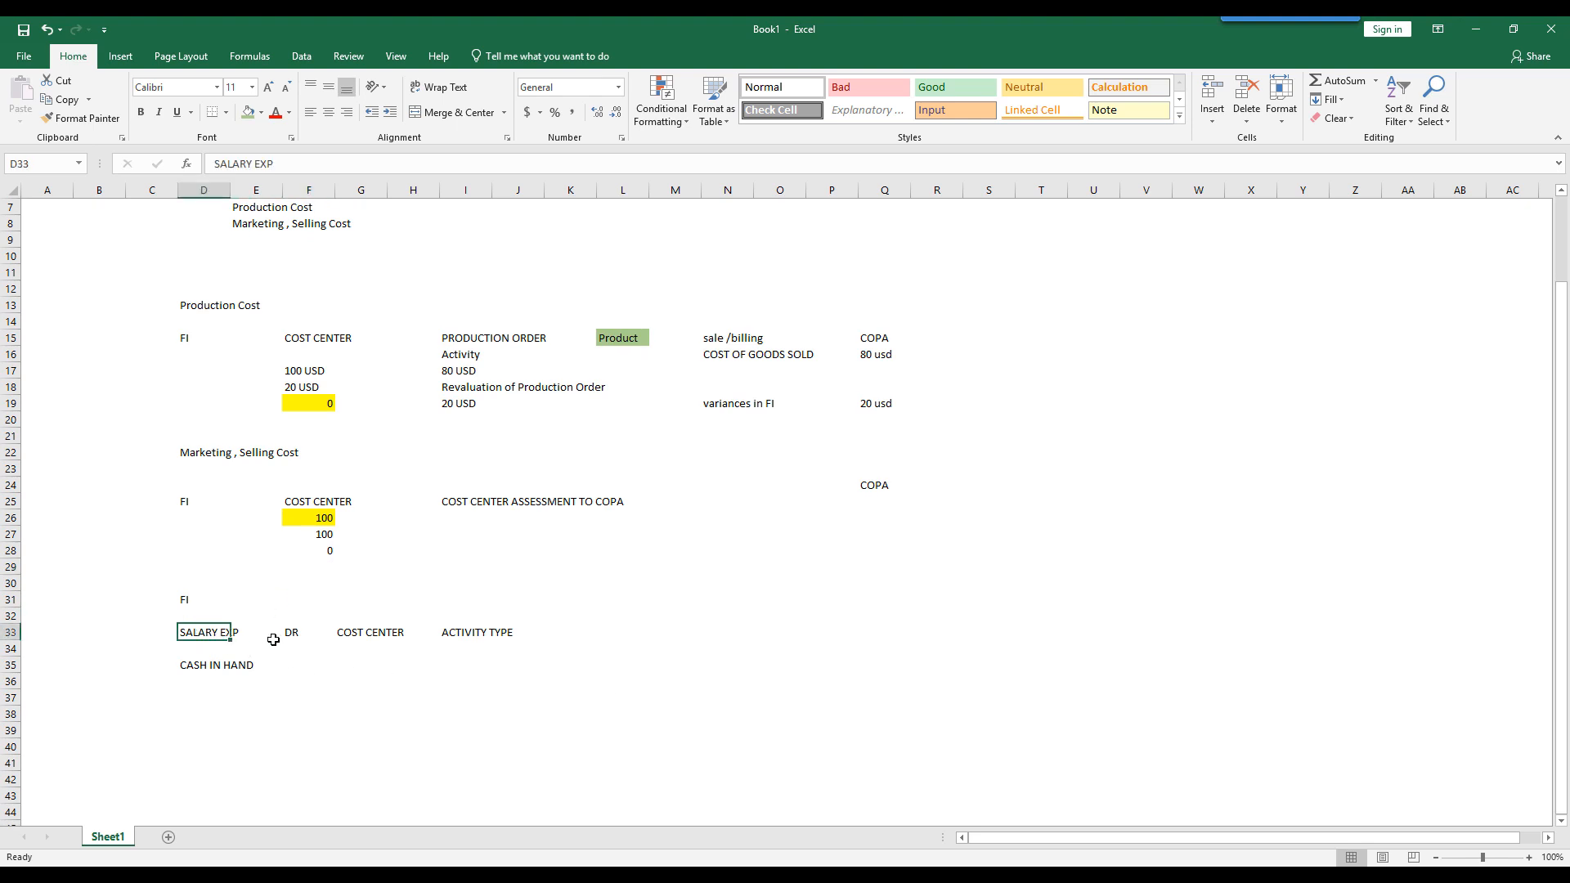
{"action": "left_click", "coordinate": [367, 634]}
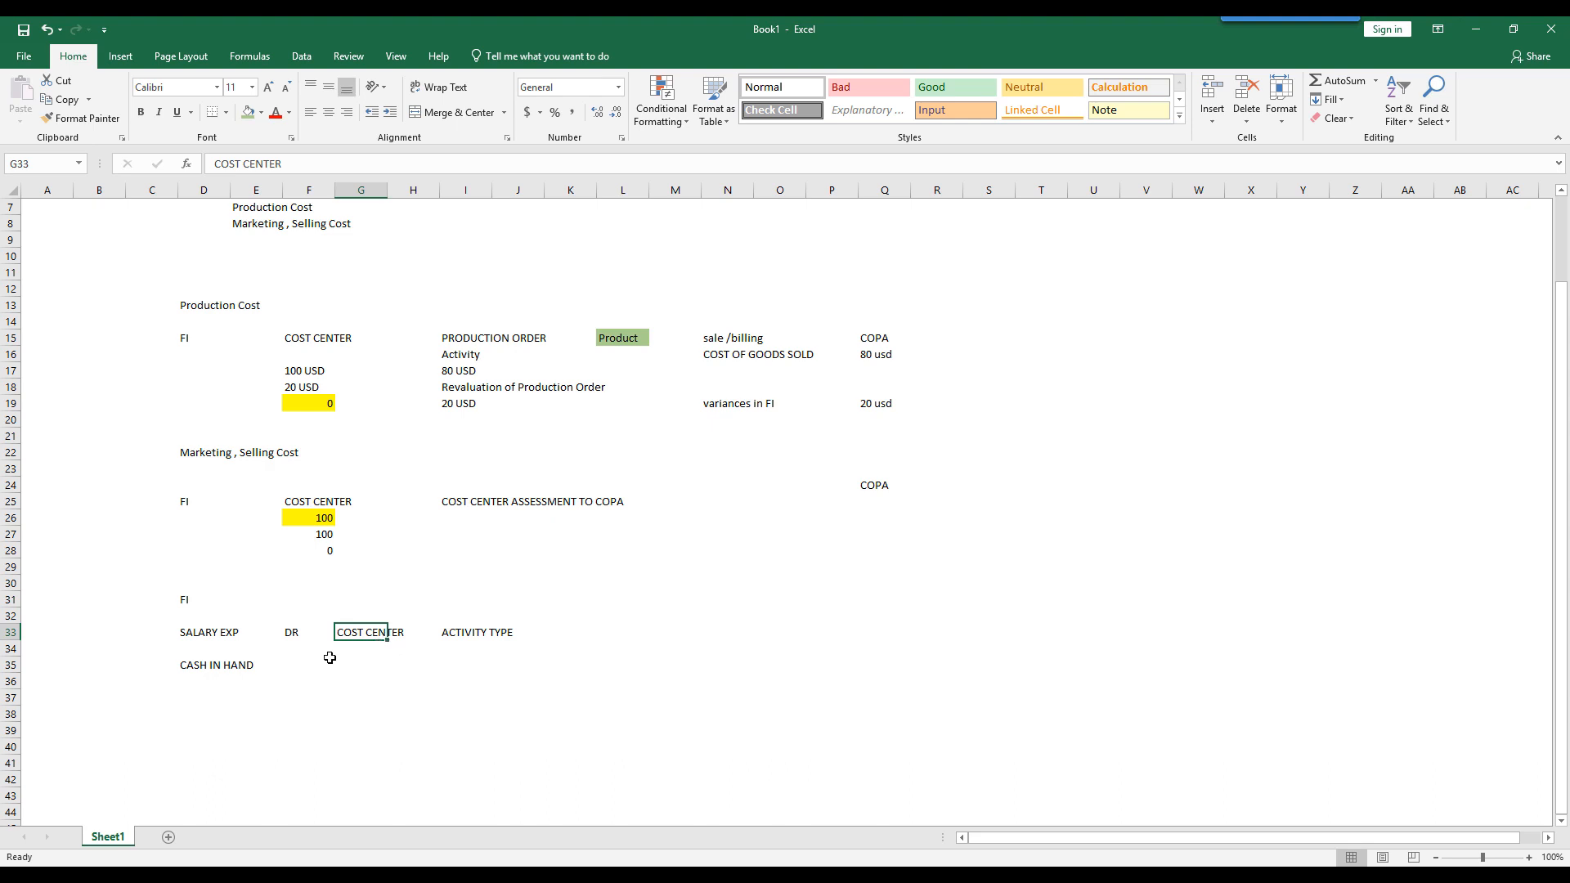
{"action": "left_click", "coordinate": [214, 636]}
{"action": "left_click_drag", "start_coordinate": [219, 644], "coordinate": [255, 668]}
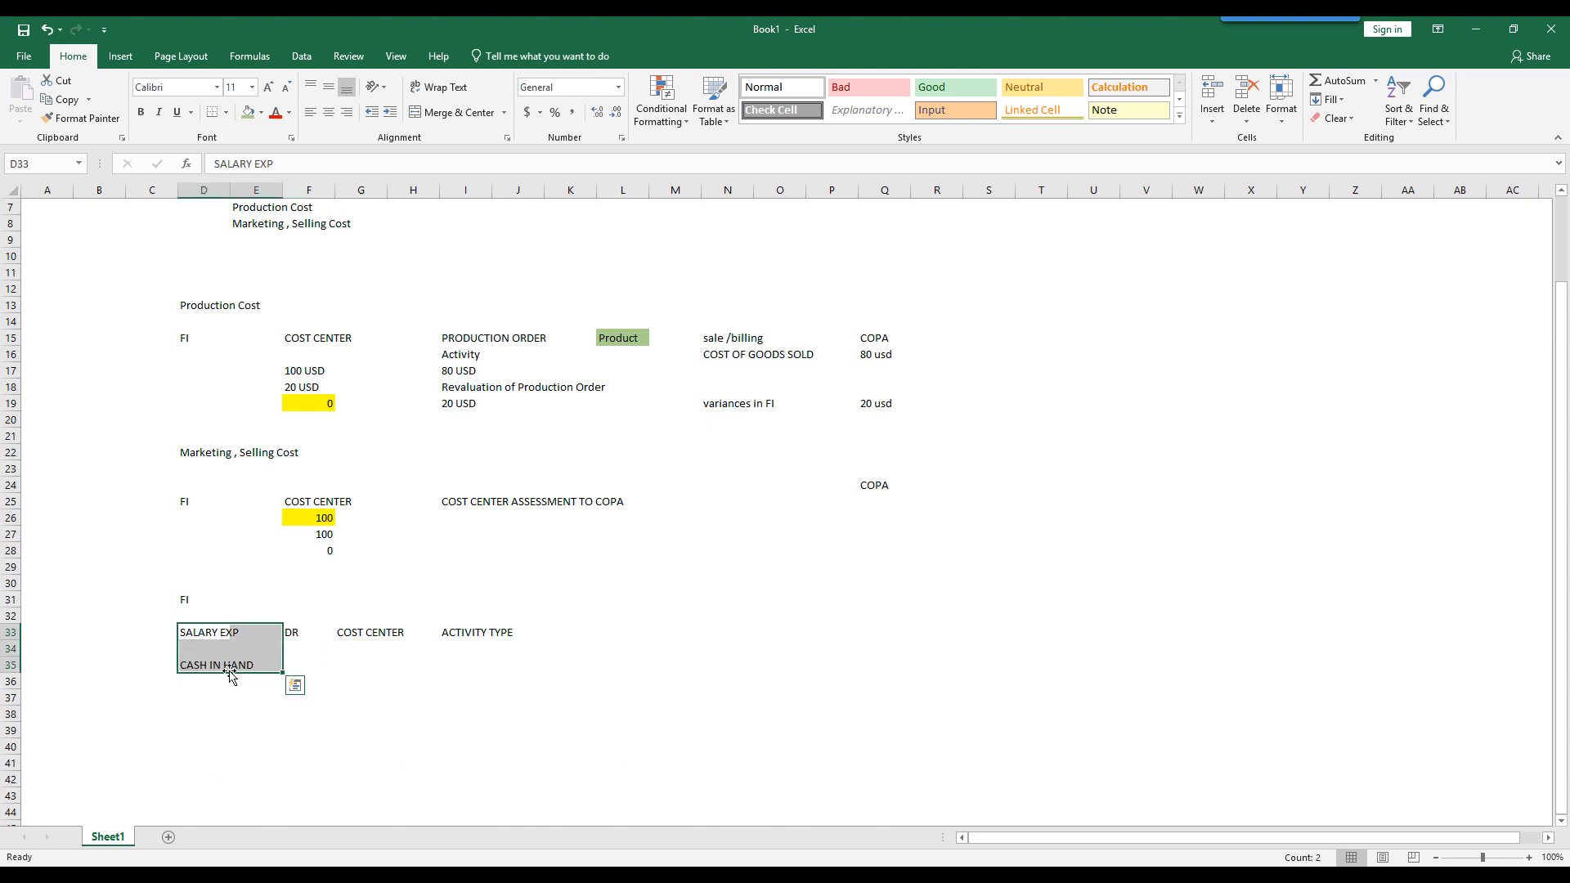
{"action": "left_click", "coordinate": [367, 641]}
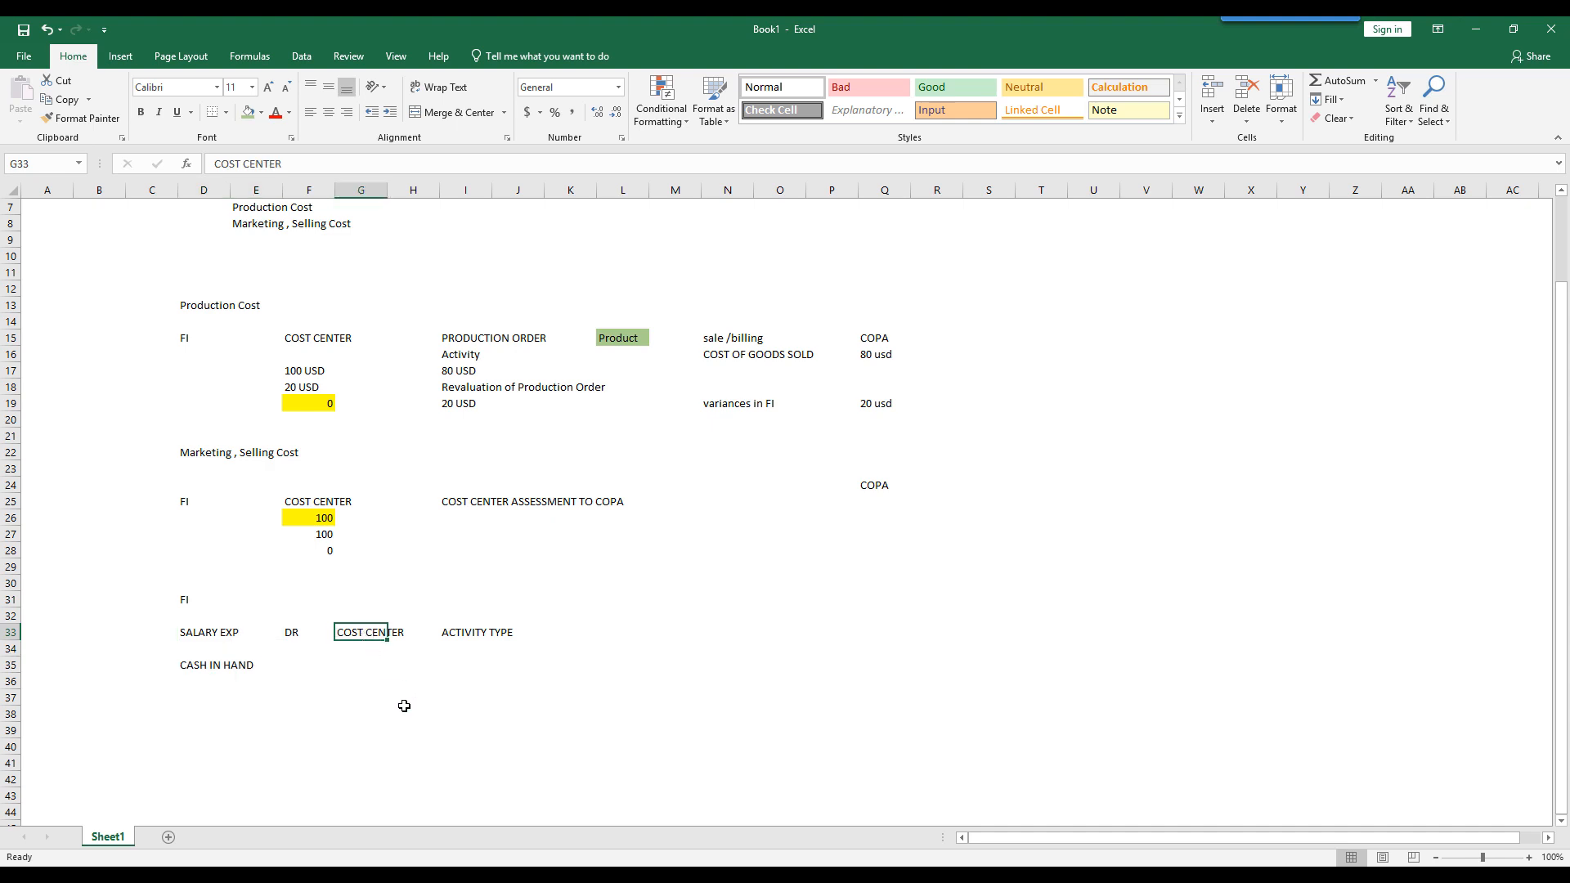
- Compare SAP's AA: Activity Type indicator with the ACTIVITY TYPE entry in Excel, and deactivate AA: Activity Type in SAP
{"action": "key", "text": "alt+Tab"}
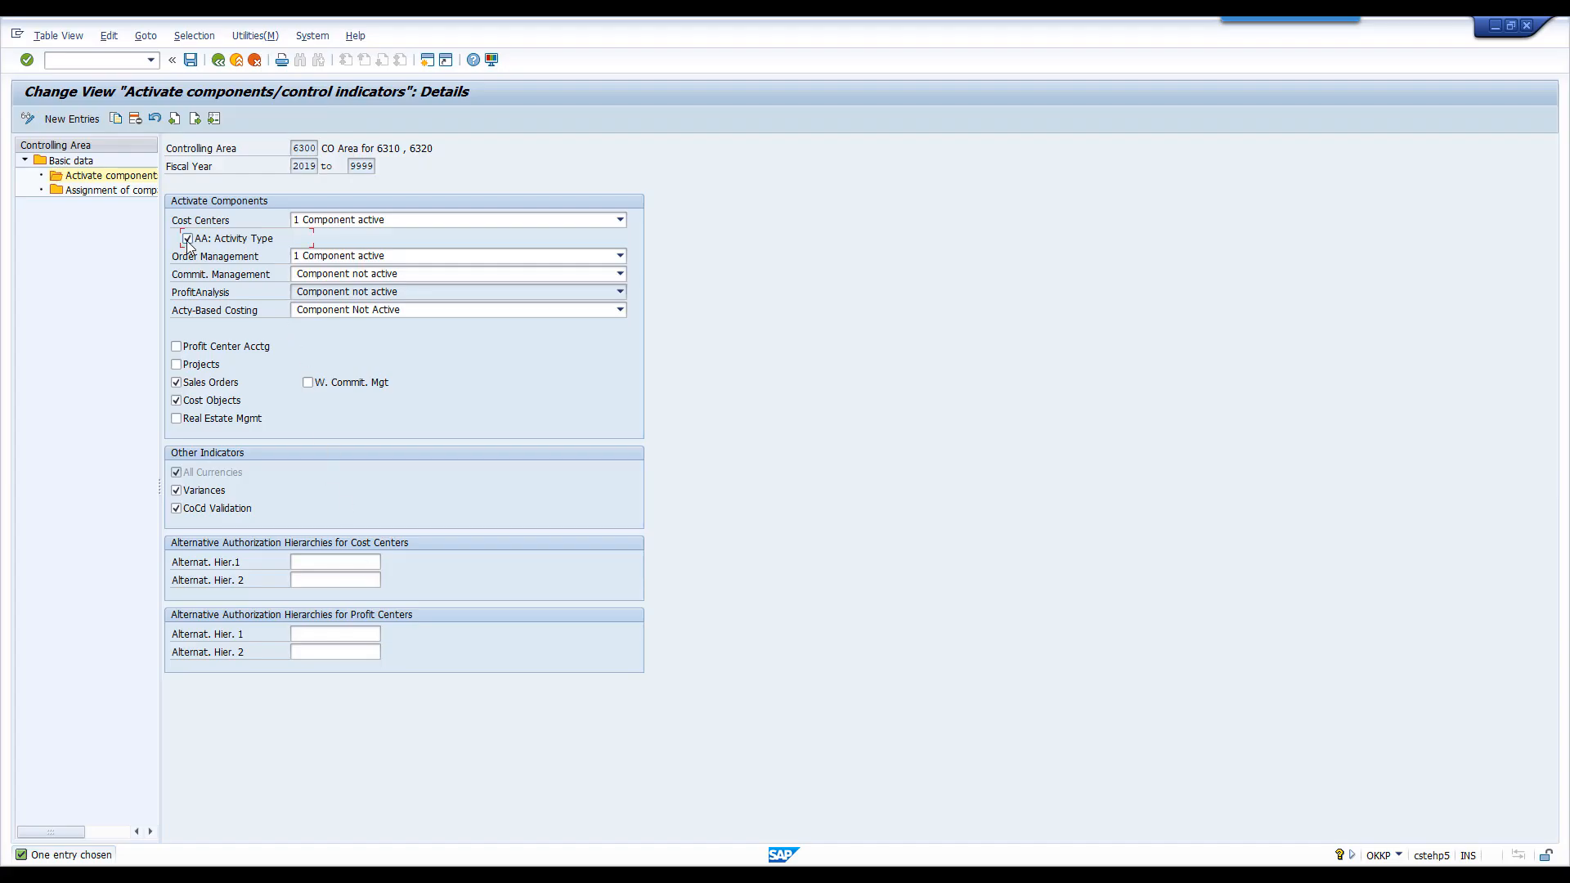
{"action": "key", "text": "alt+Tab"}
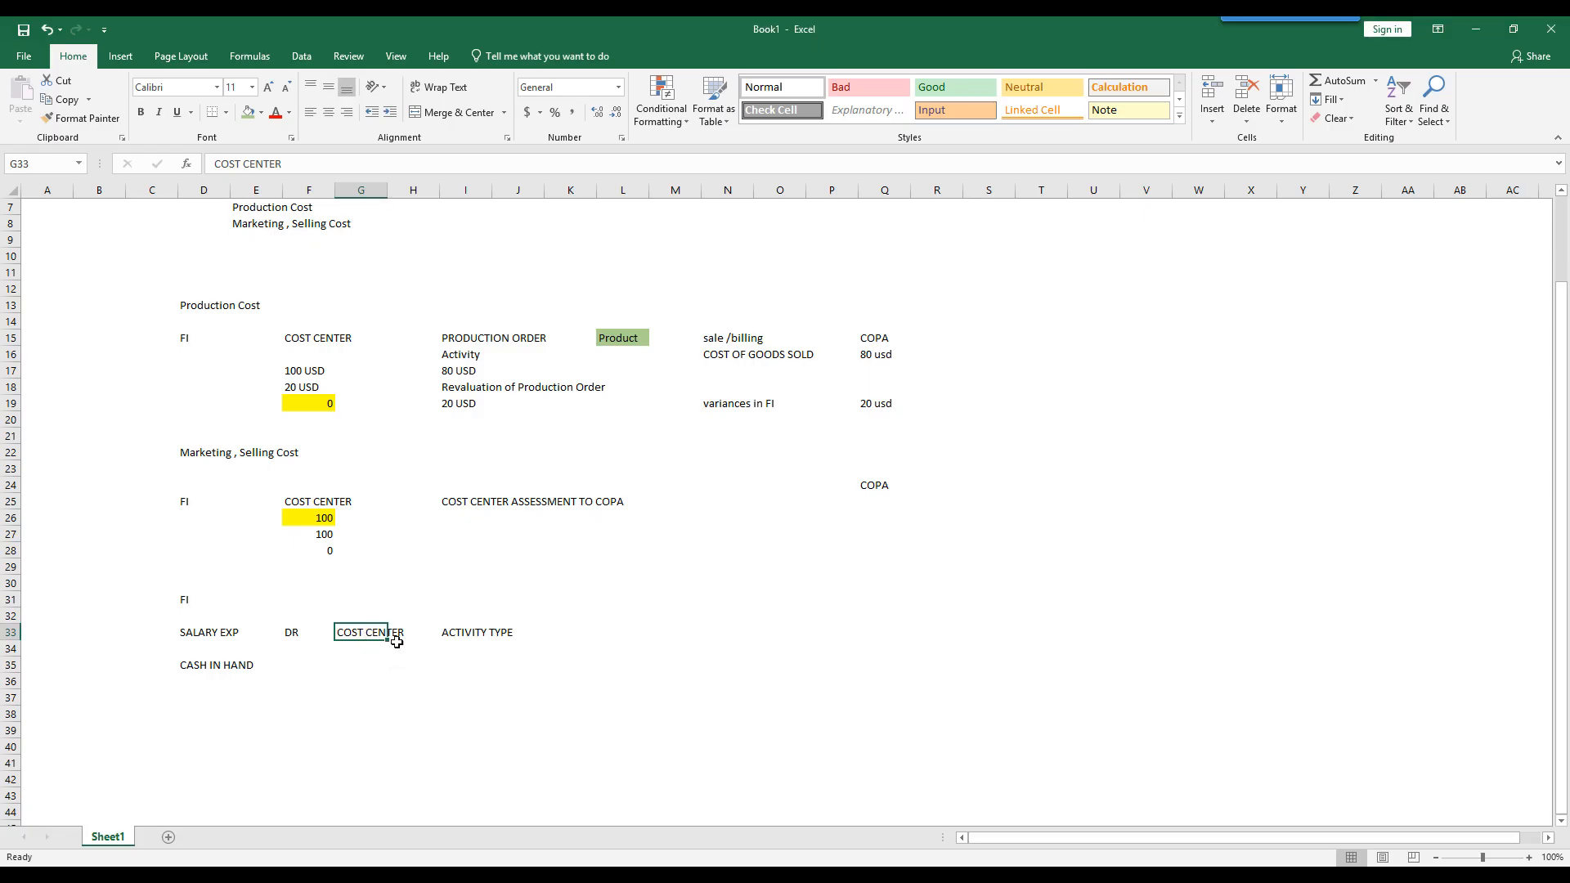
{"action": "left_click", "coordinate": [455, 635]}
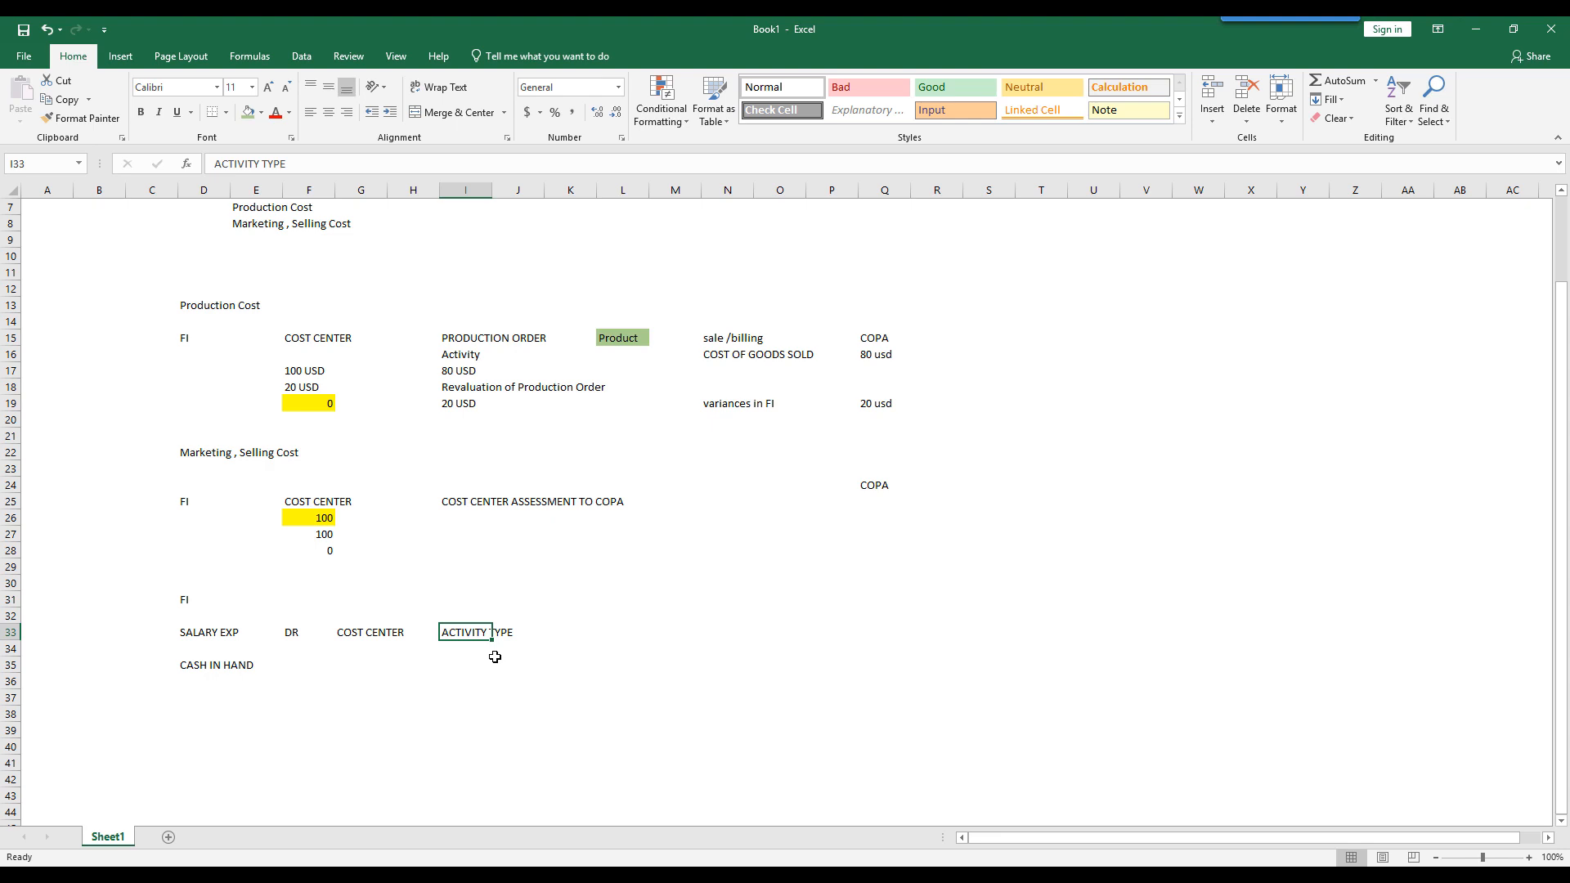
{"action": "key", "text": "alt+Tab"}
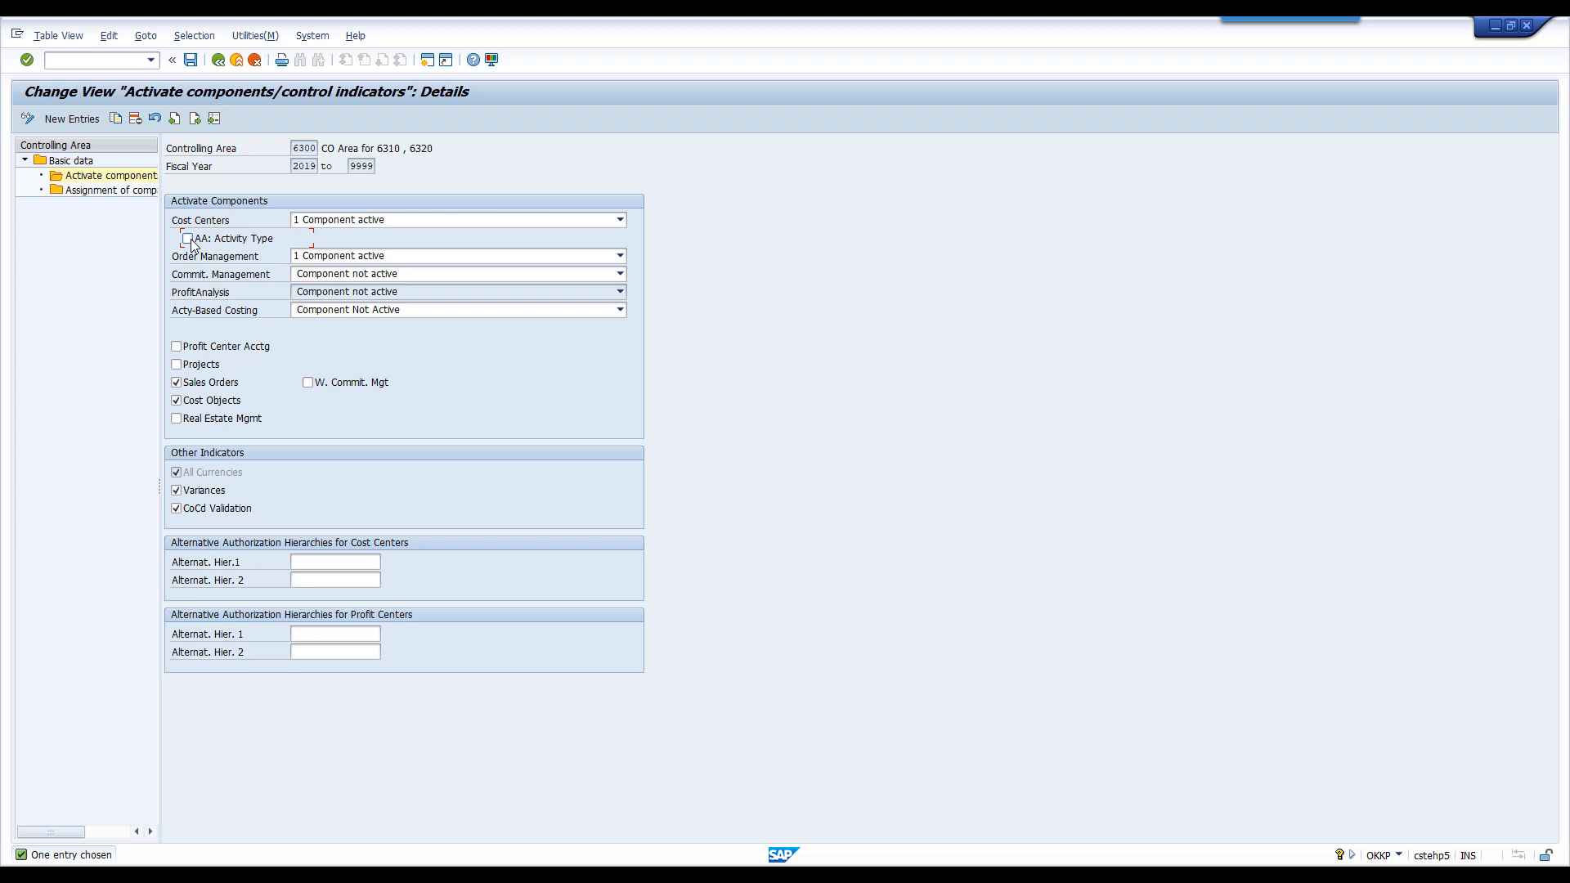
- Switch to the PDF and read the diagram explaining active and not active AA: Activity Type
{"action": "key", "text": "alt+Tab"}
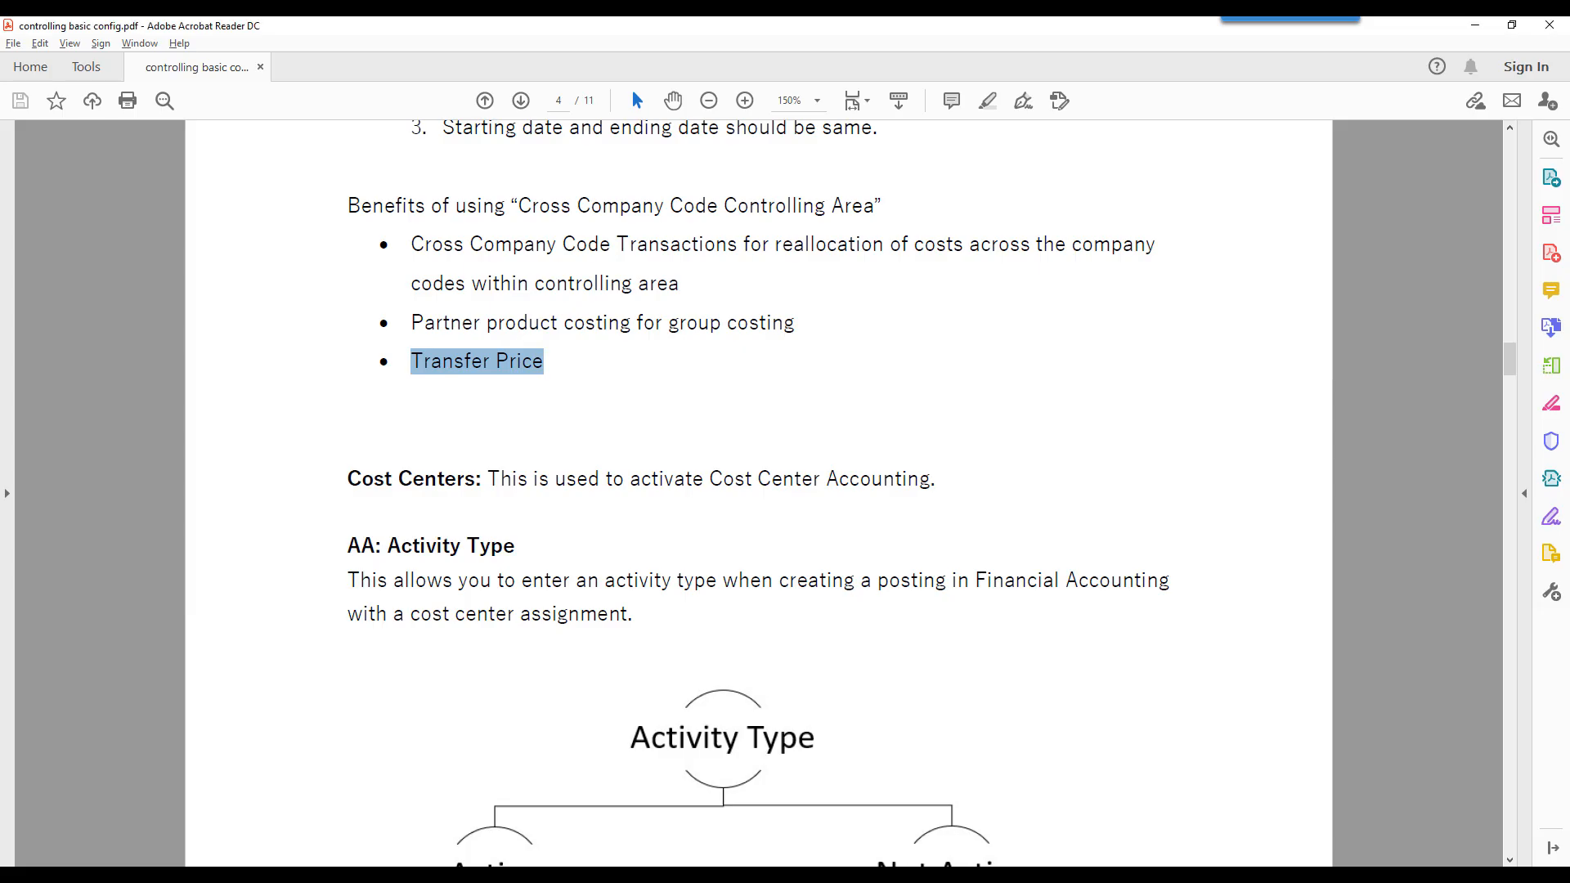
{"action": "scroll", "coordinate": [851, 701], "scroll_direction": "down", "scroll_amount": 5}
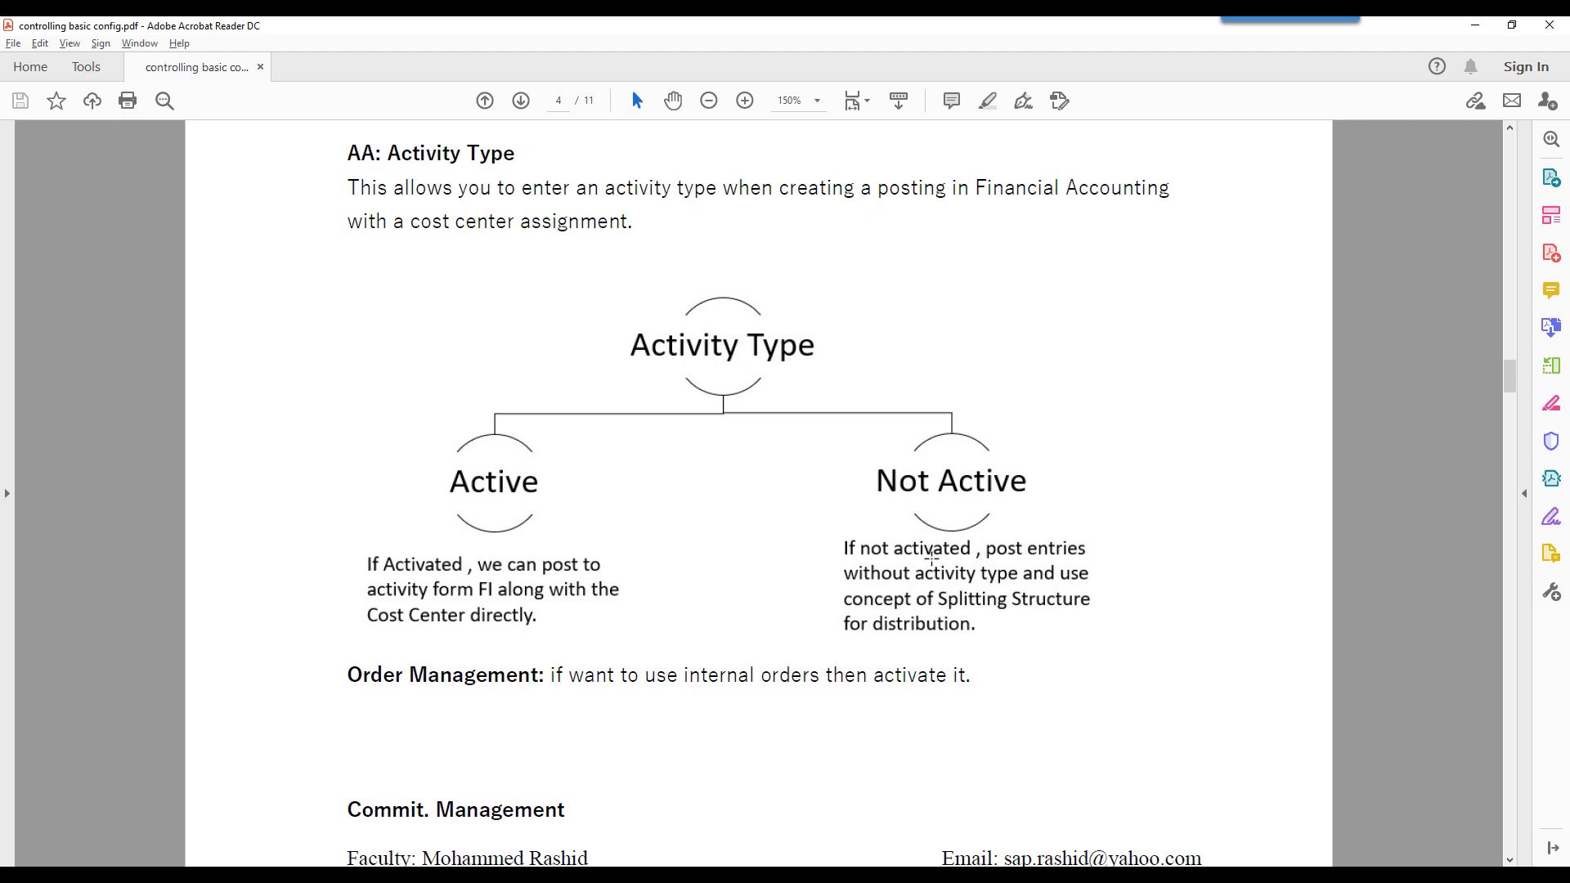
- Switch to SAP and select 1 Component active for controlling area 6300's Order Management
{"action": "key", "text": "alt+Tab"}
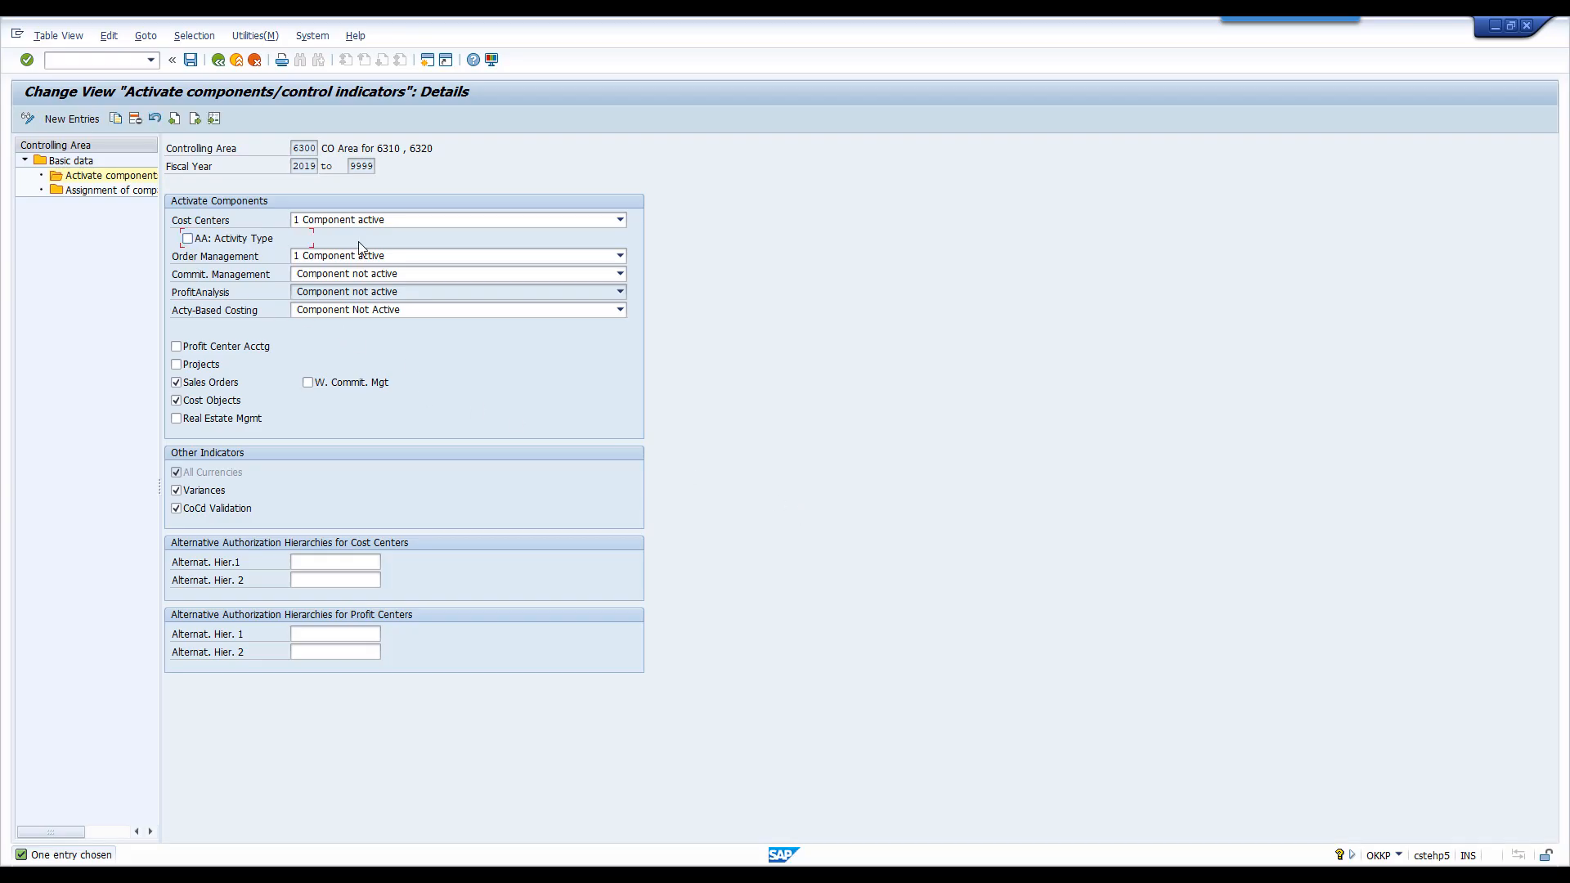
{"action": "left_click", "coordinate": [353, 257]}
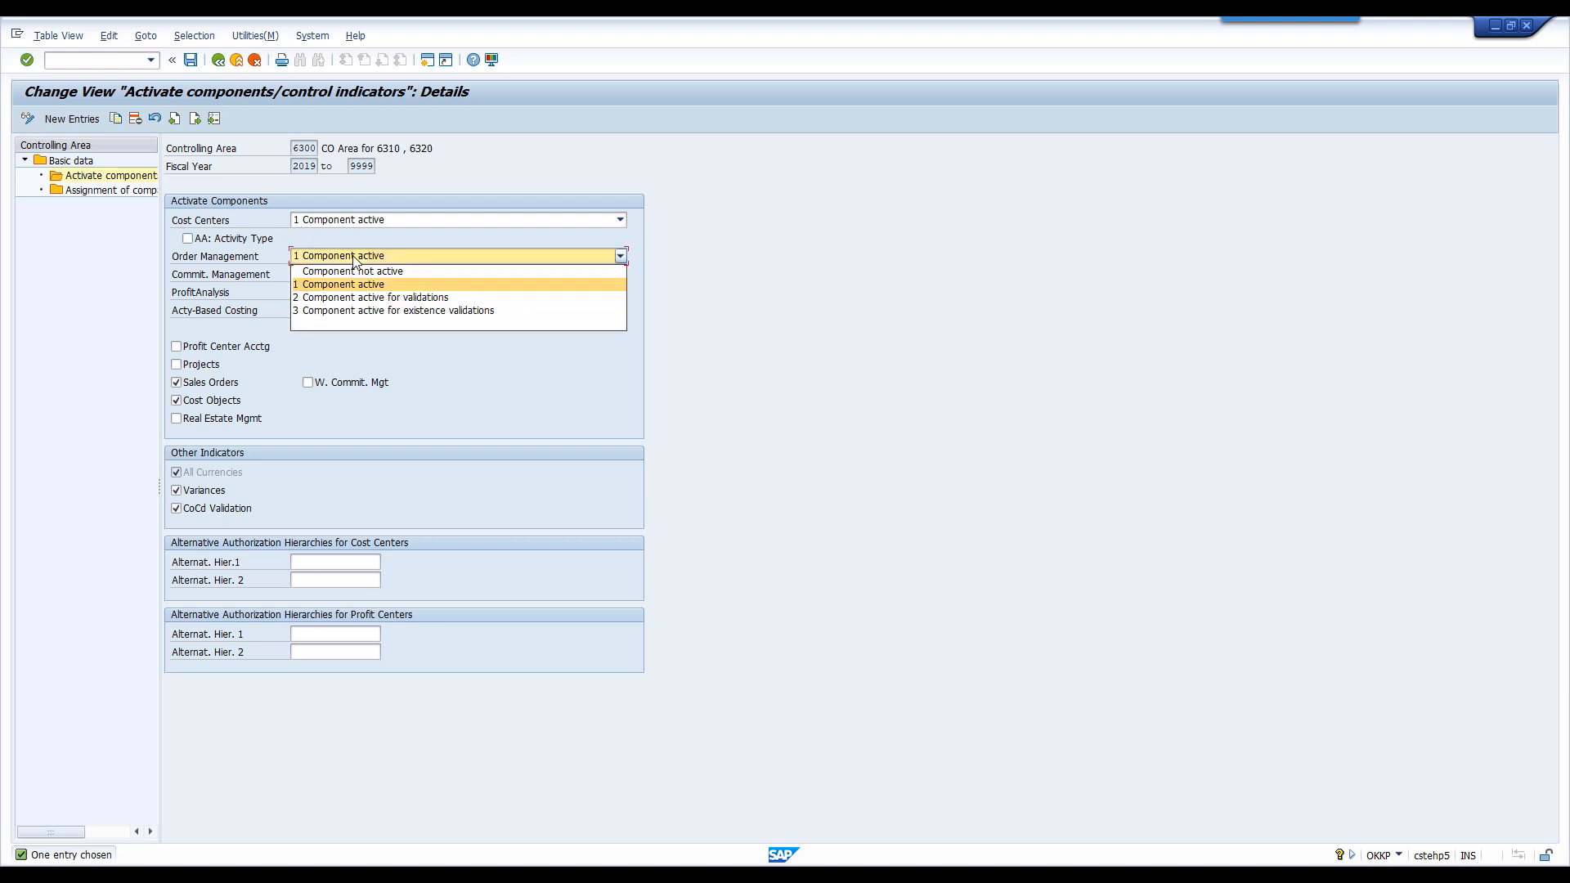
{"action": "left_click", "coordinate": [356, 287]}
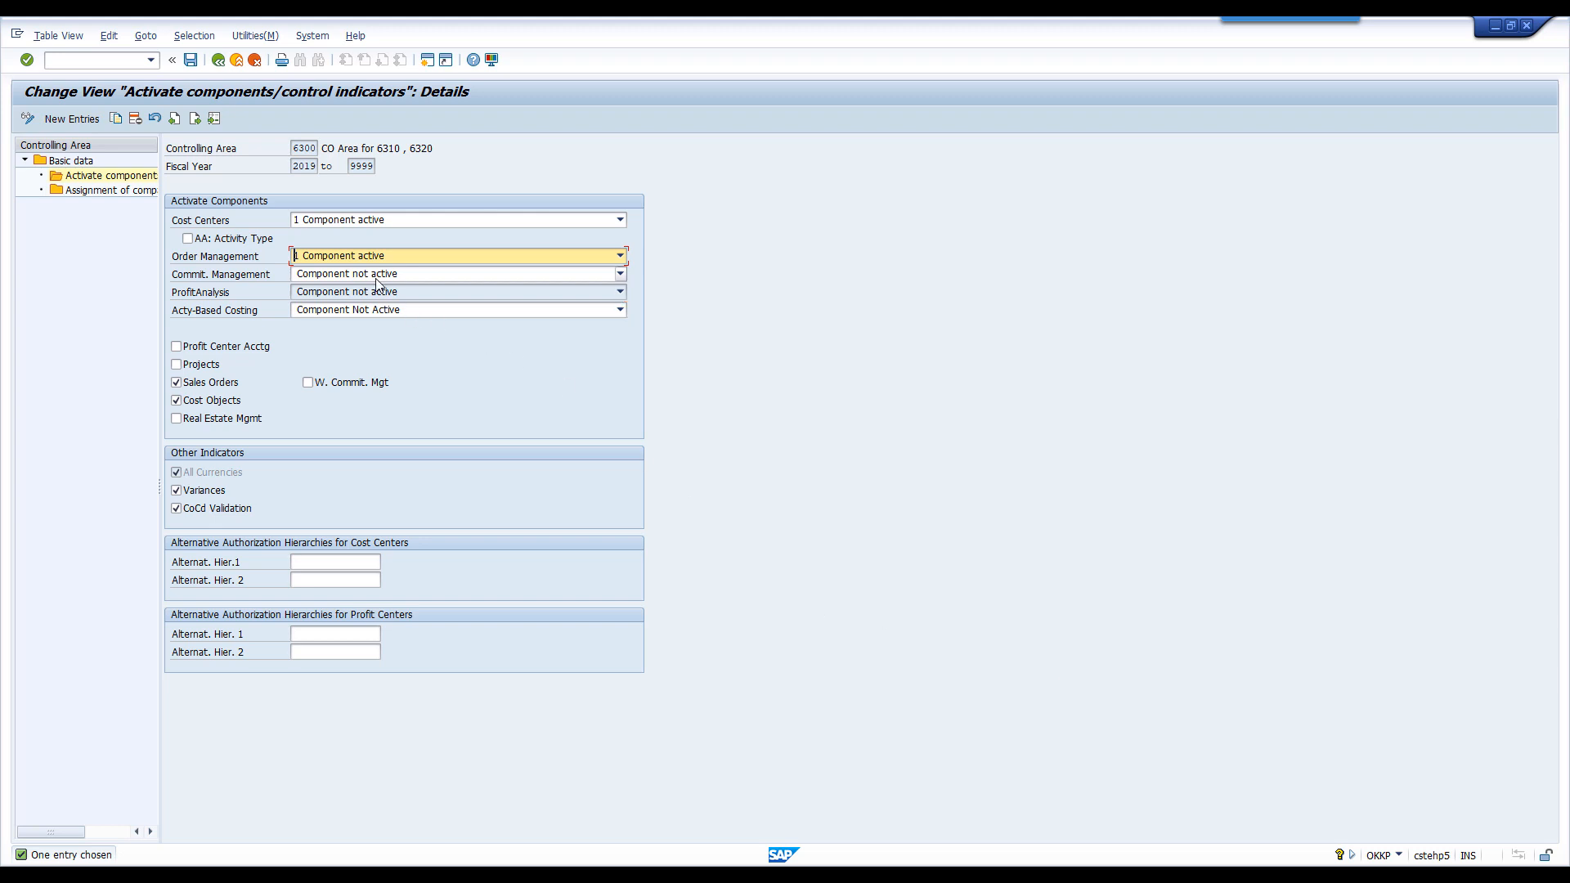
- Switch to the PDF and read the explanation of Commit. Management for purchase orders assigned to controlling objects
{"action": "key", "text": "alt+Tab"}
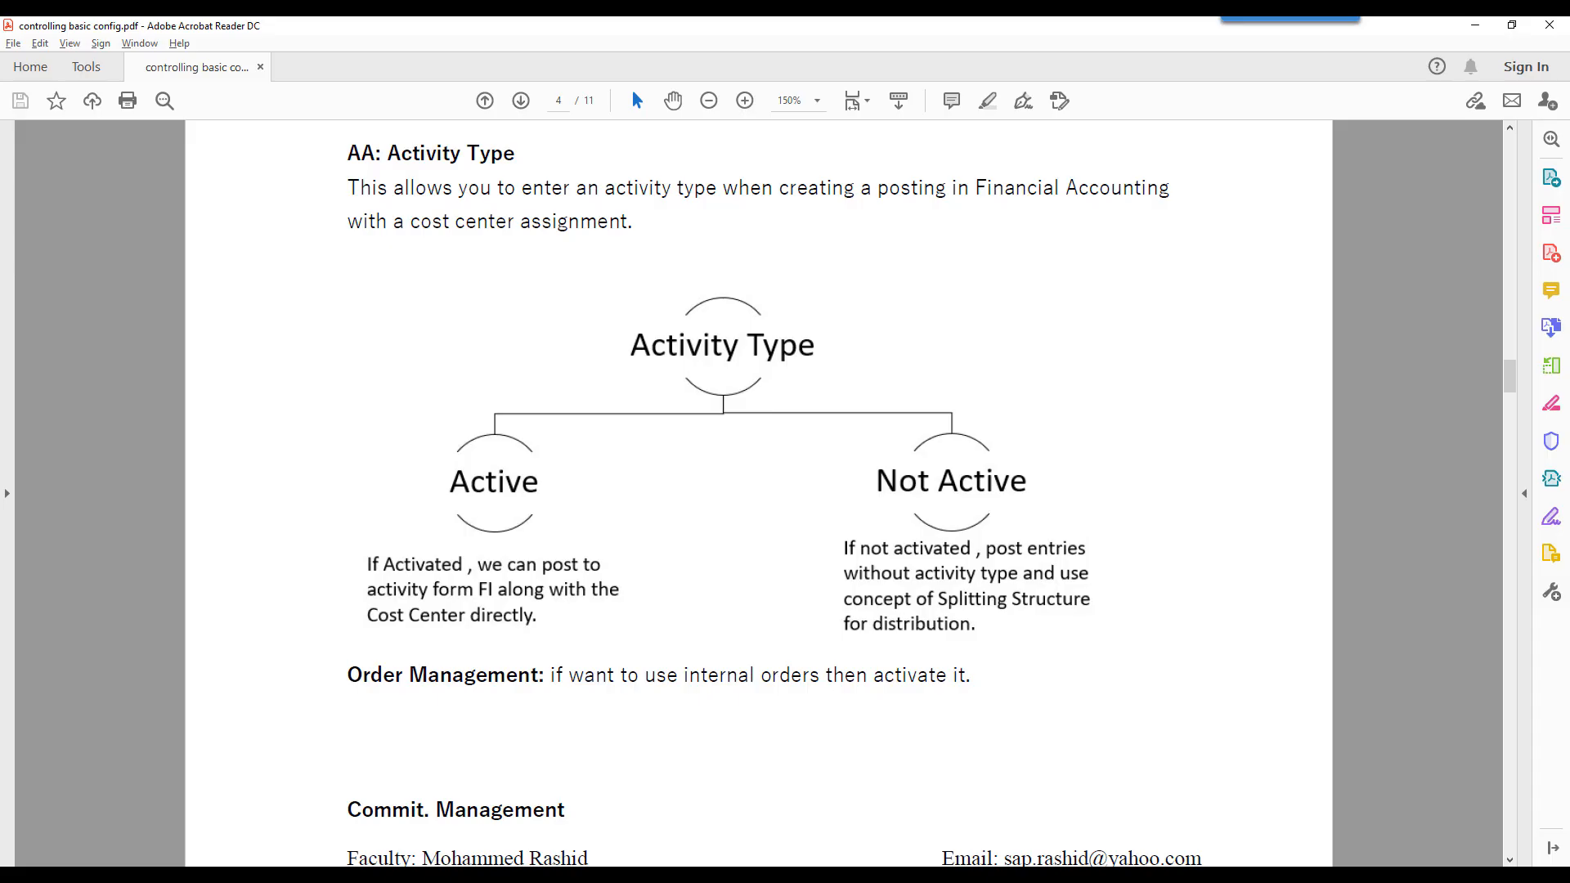
{"action": "scroll", "coordinate": [728, 635], "scroll_direction": "down", "scroll_amount": 3}
{"action": "scroll", "coordinate": [727, 633], "scroll_direction": "down", "scroll_amount": 5}
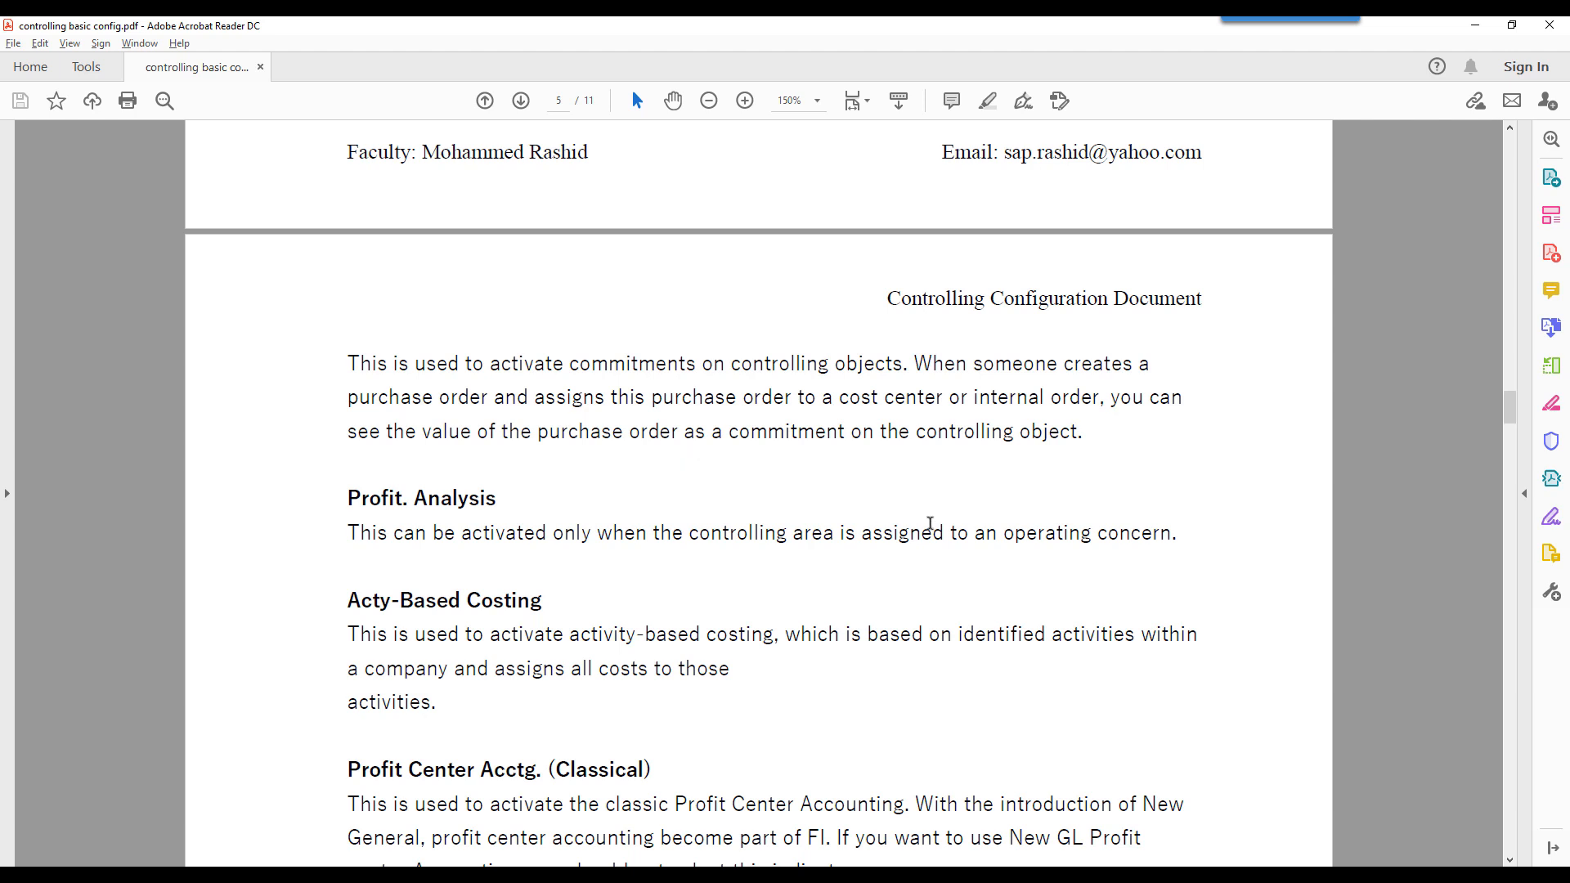
- Switch to Excel and start a commitment example below the salary entry with Tiles in I39 and oct in H40
{"action": "left_click", "coordinate": [883, 877]}
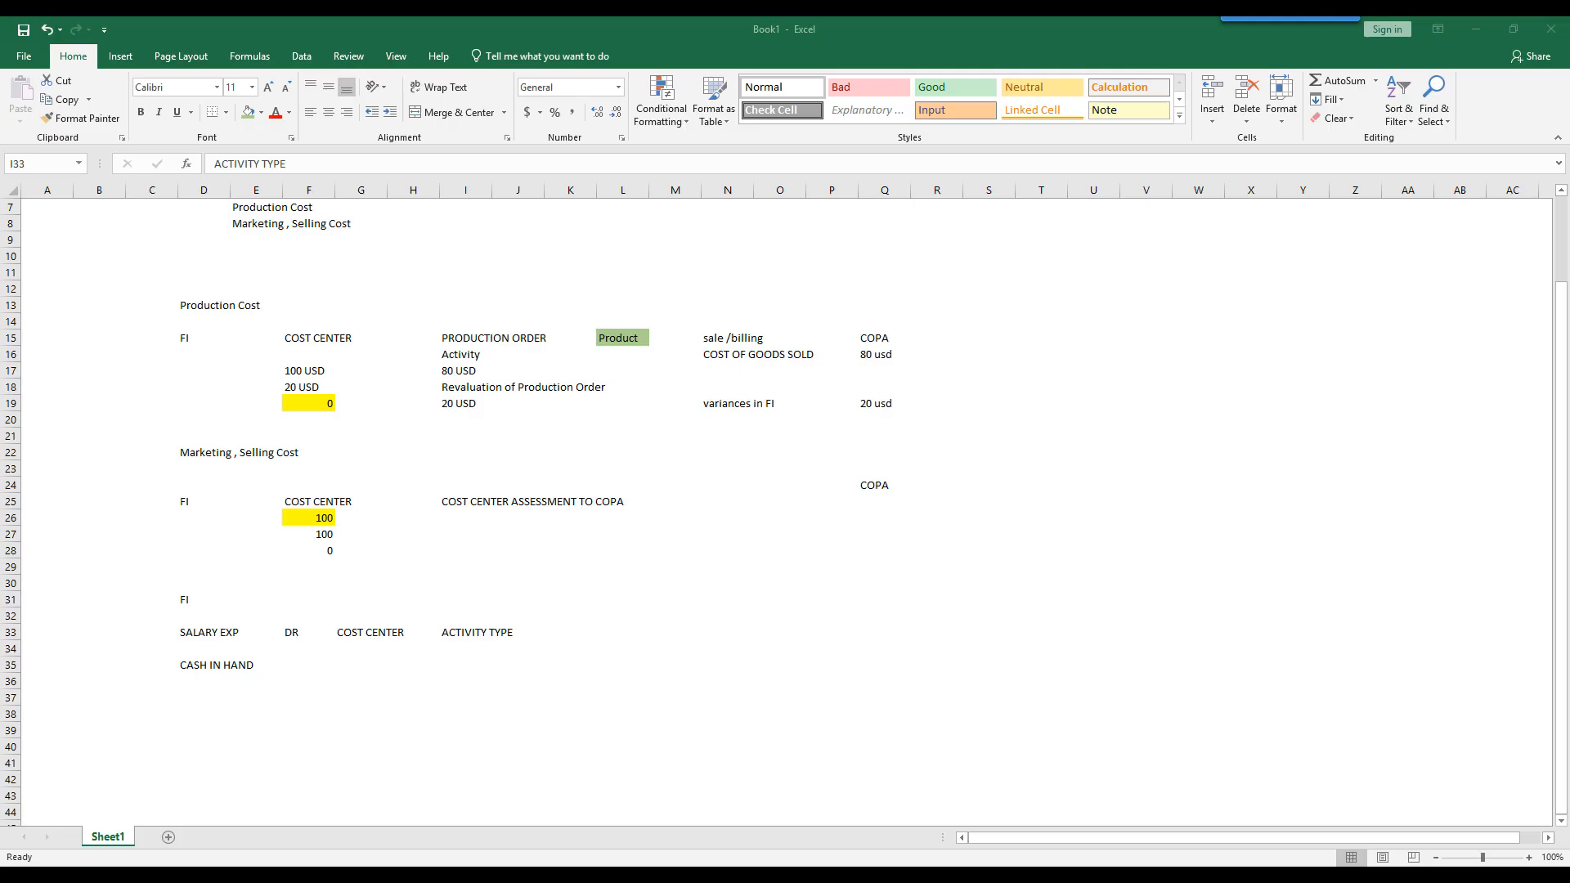
{"action": "scroll", "coordinate": [735, 641], "scroll_direction": "down", "scroll_amount": 3}
{"action": "left_click", "coordinate": [447, 582]}
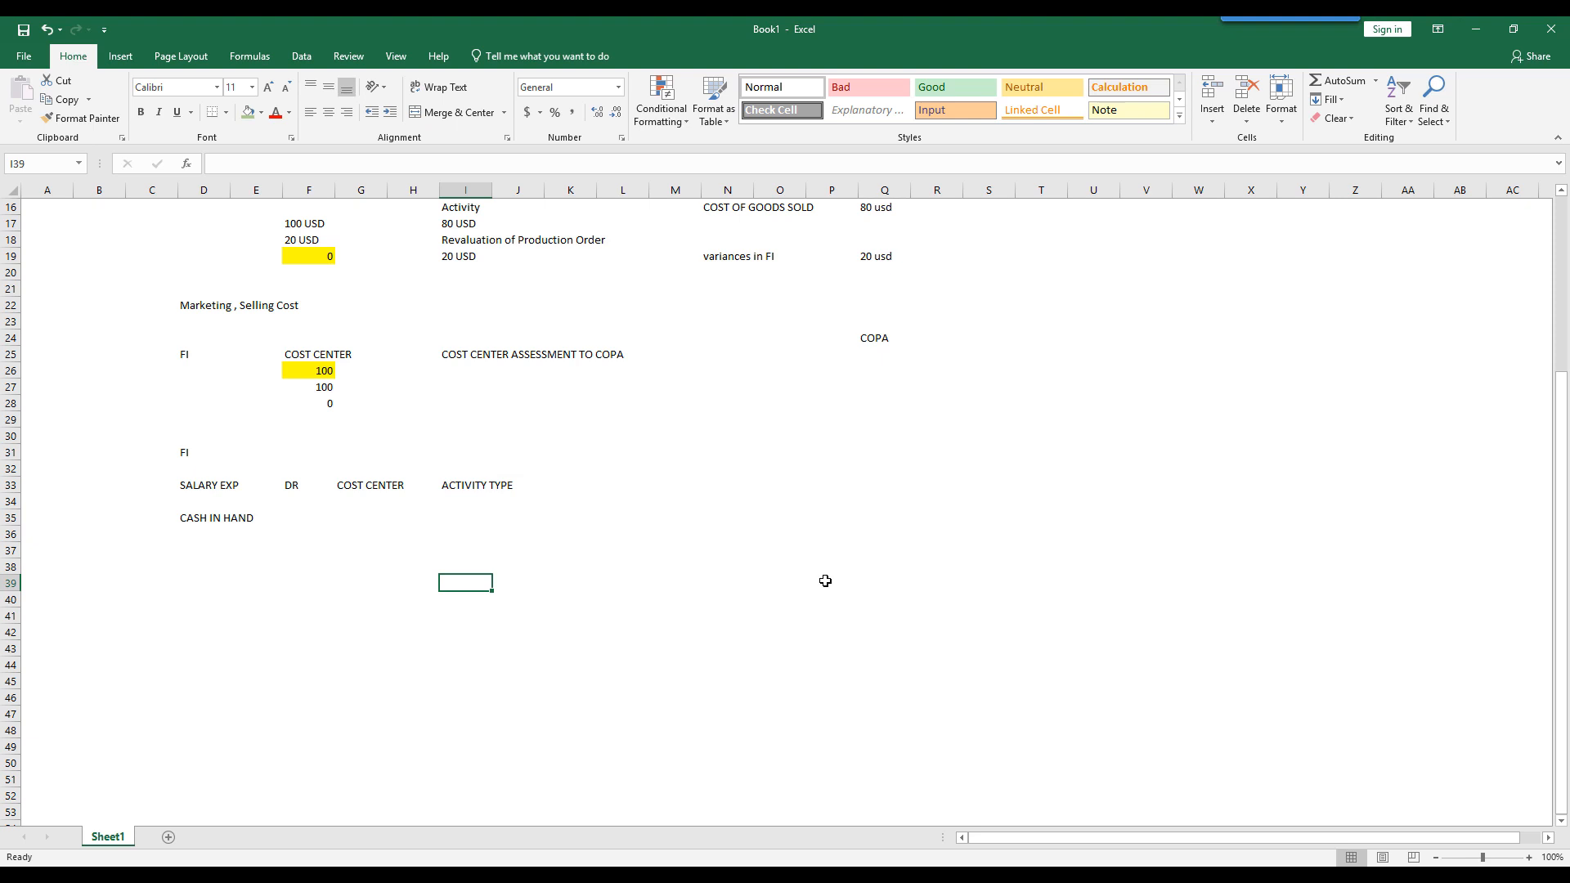
{"action": "type", "text": "Tiles"}
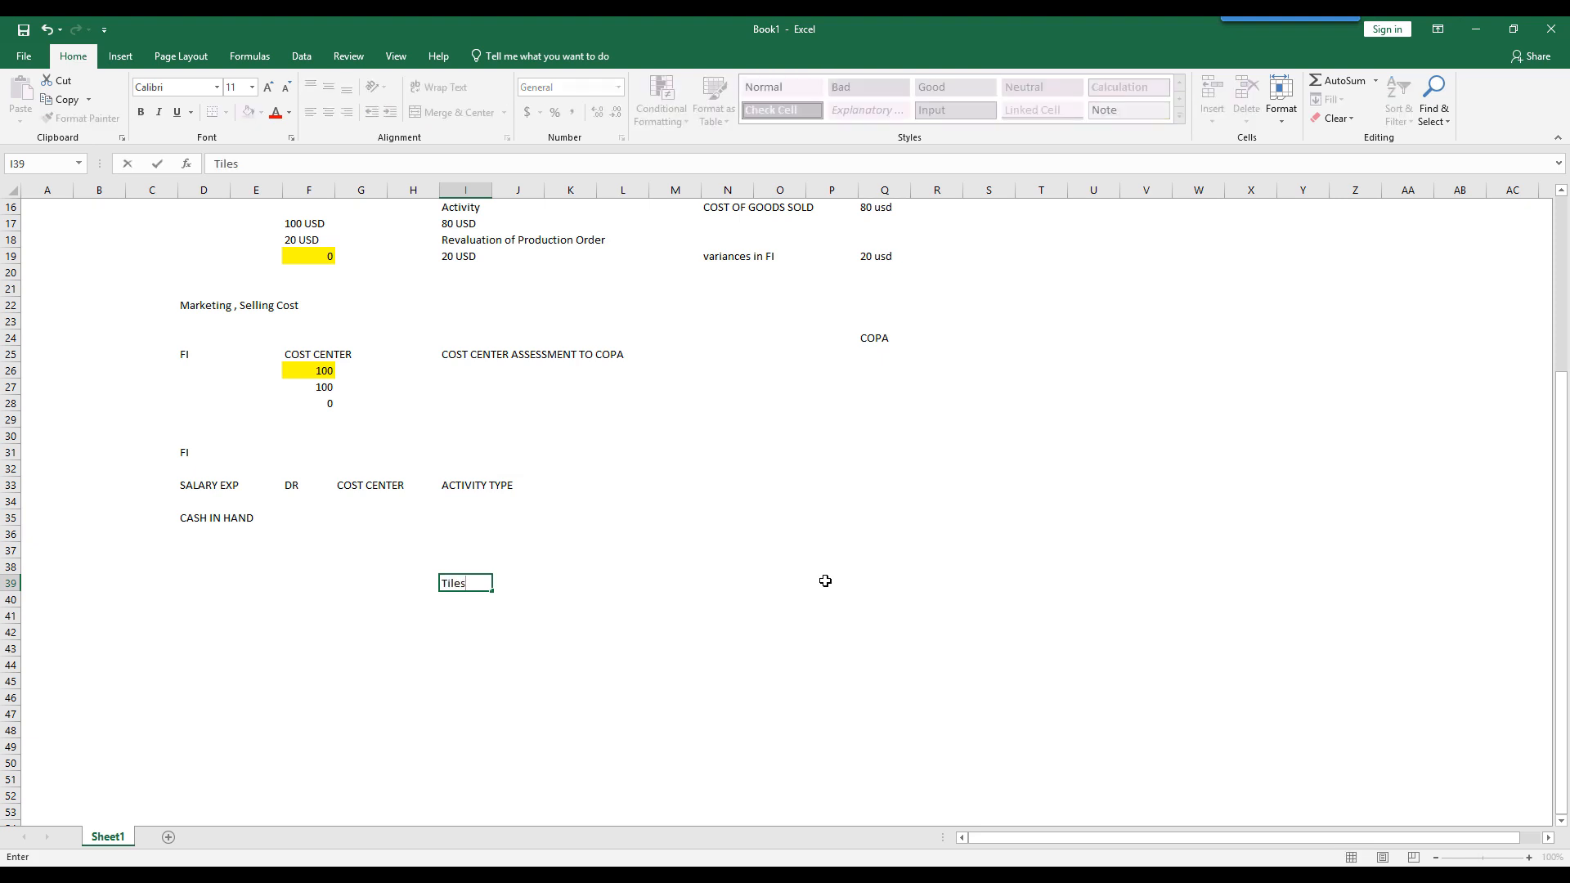
{"action": "key", "text": "Return"}
{"action": "key", "text": "Left"}
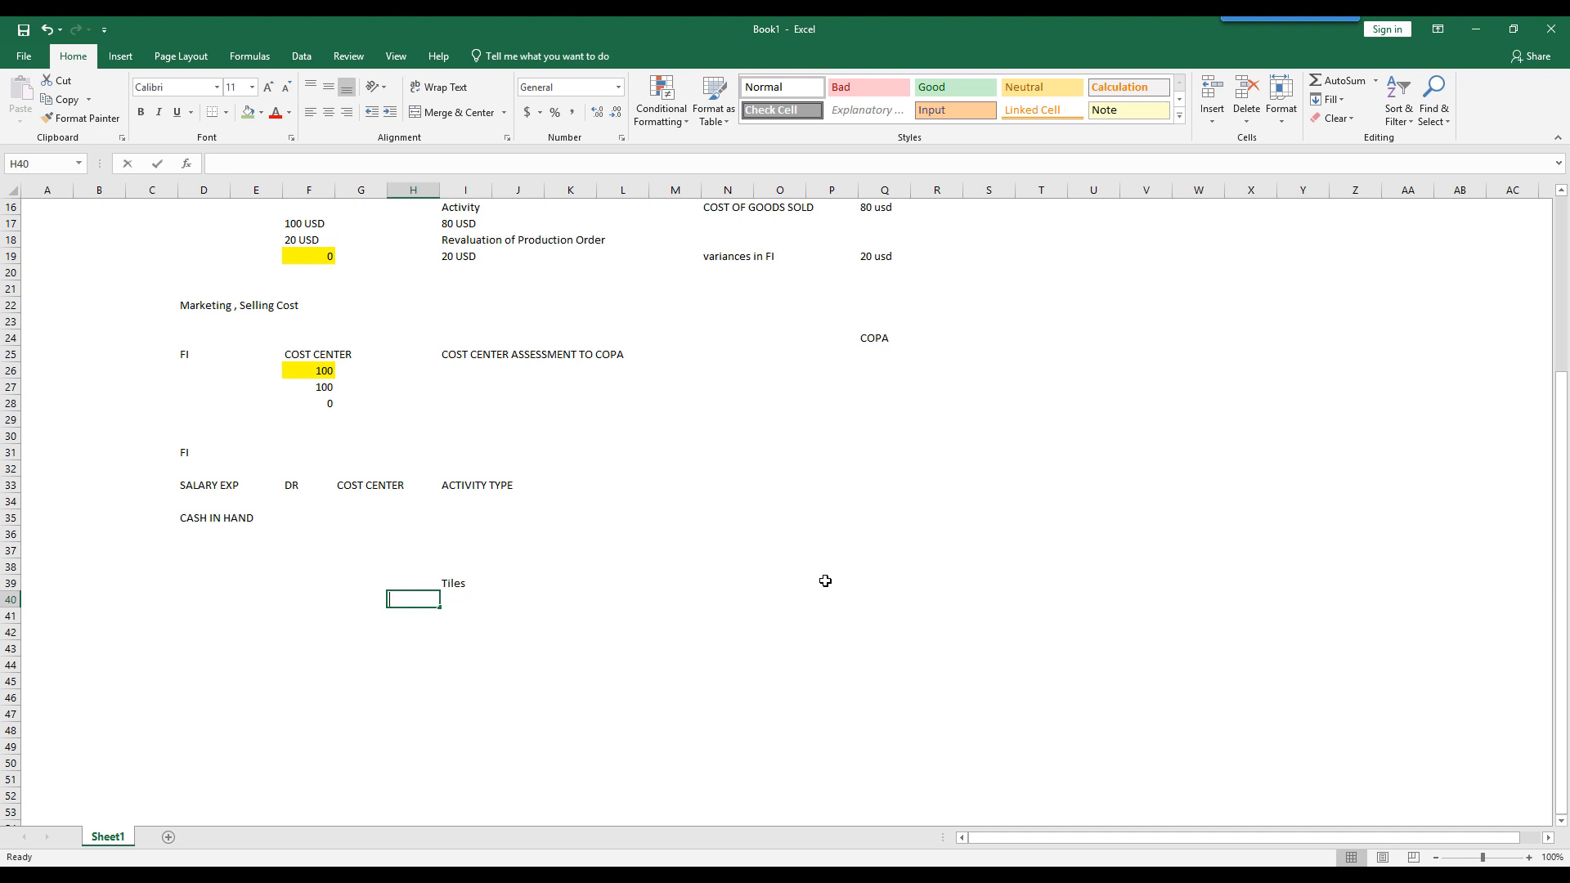
{"action": "type", "text": "octo"}
{"action": "key", "text": "BackSpace"}
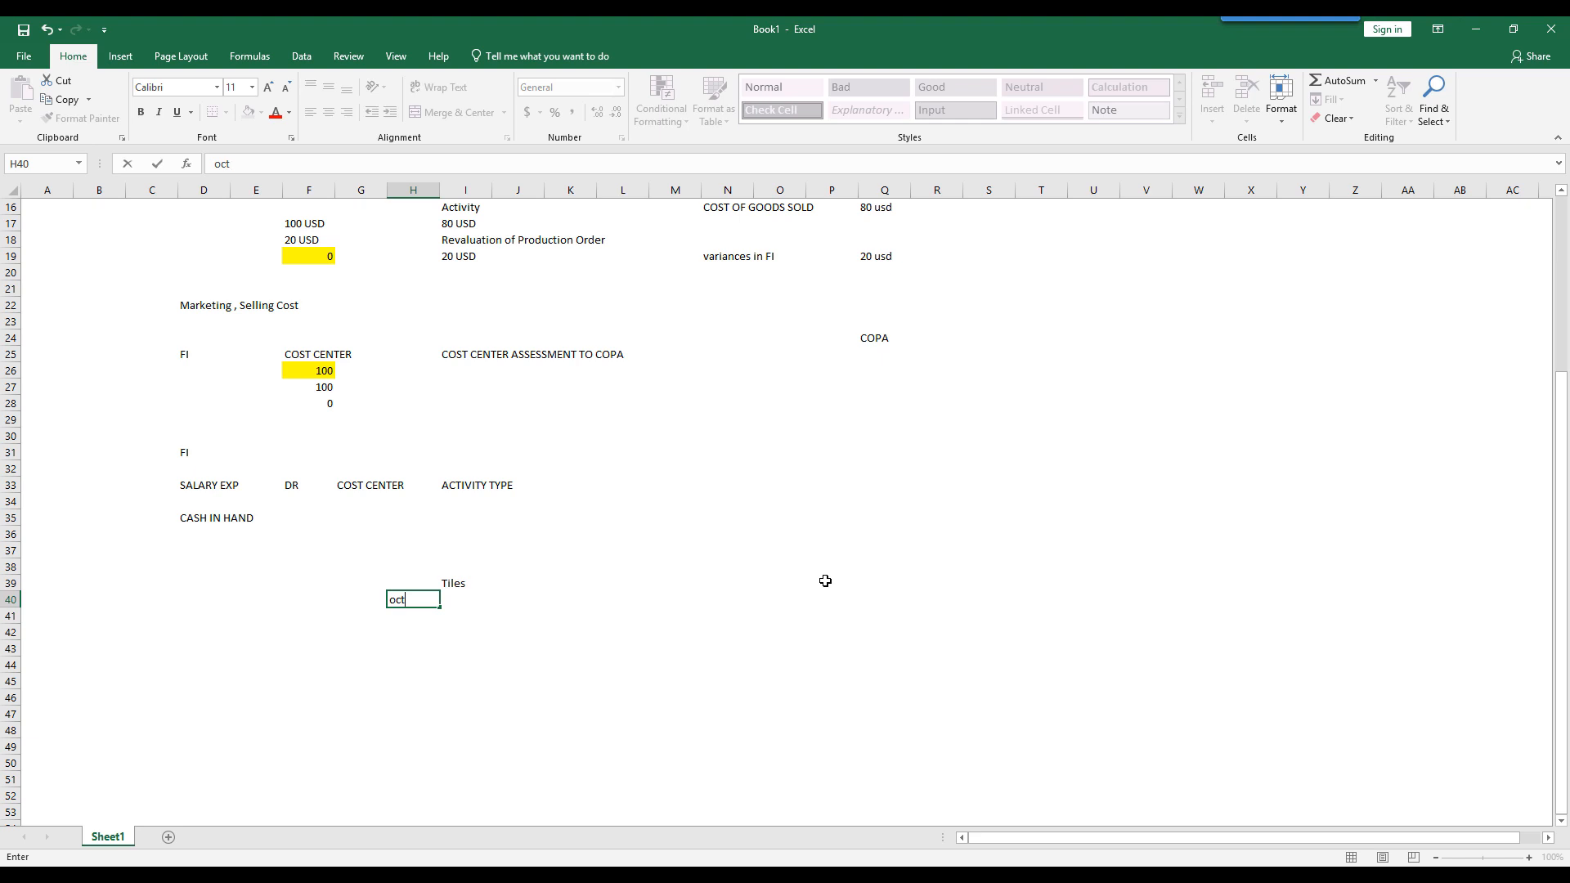
{"action": "key", "text": "Return"}
{"action": "key", "text": "Return"}
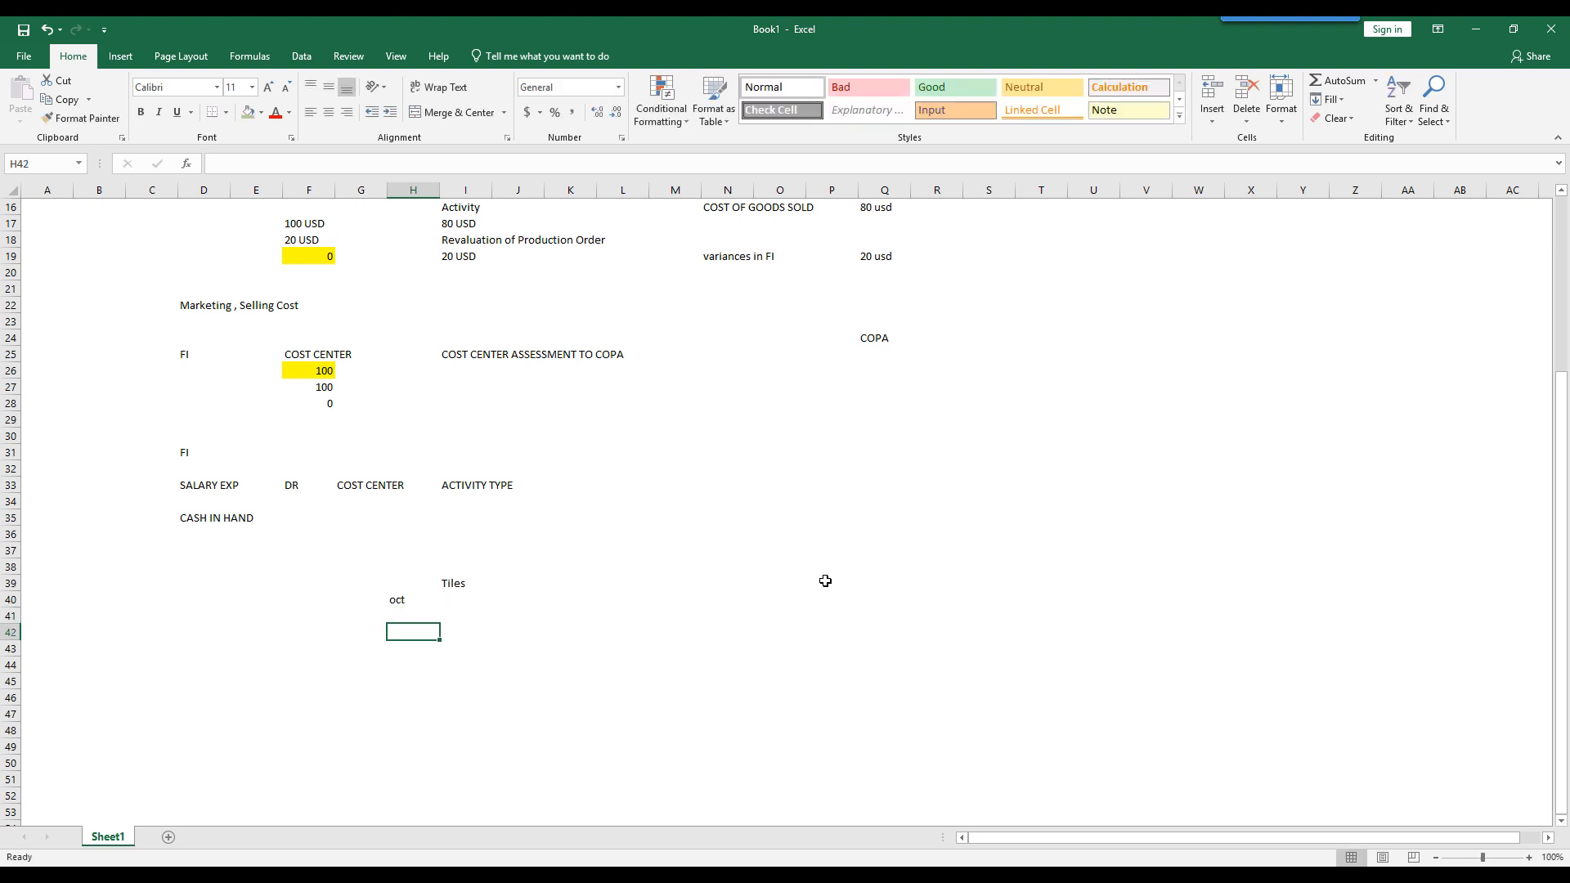
- Enter the October amount of 1000 usd in cell H42
{"action": "type", "text": "1000"}
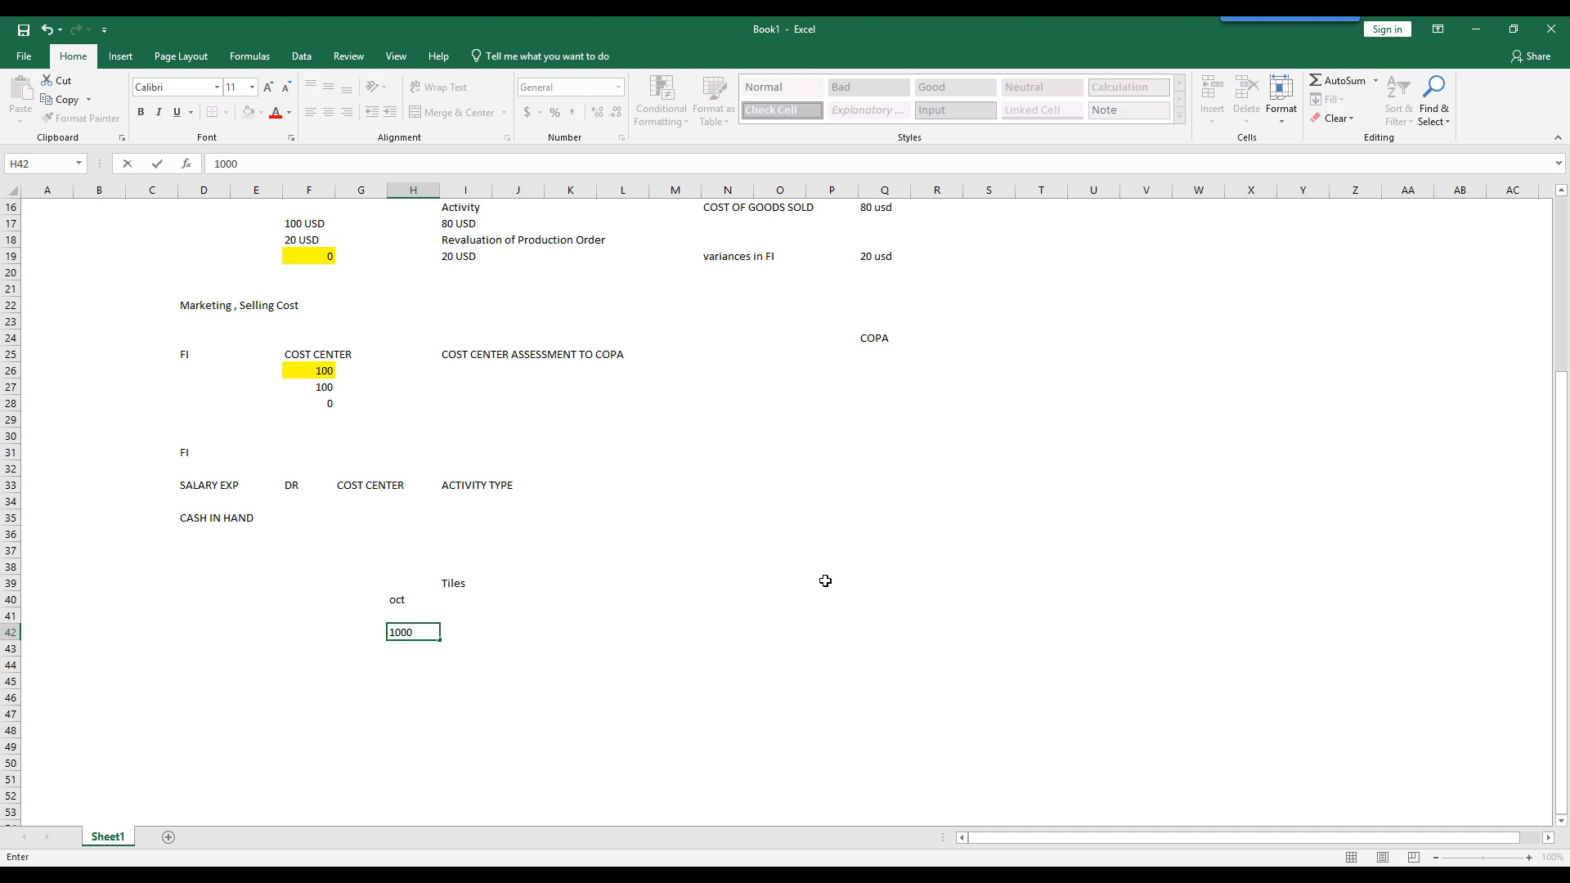
{"action": "type", "text": " usd"}
{"action": "key", "text": "Return"}
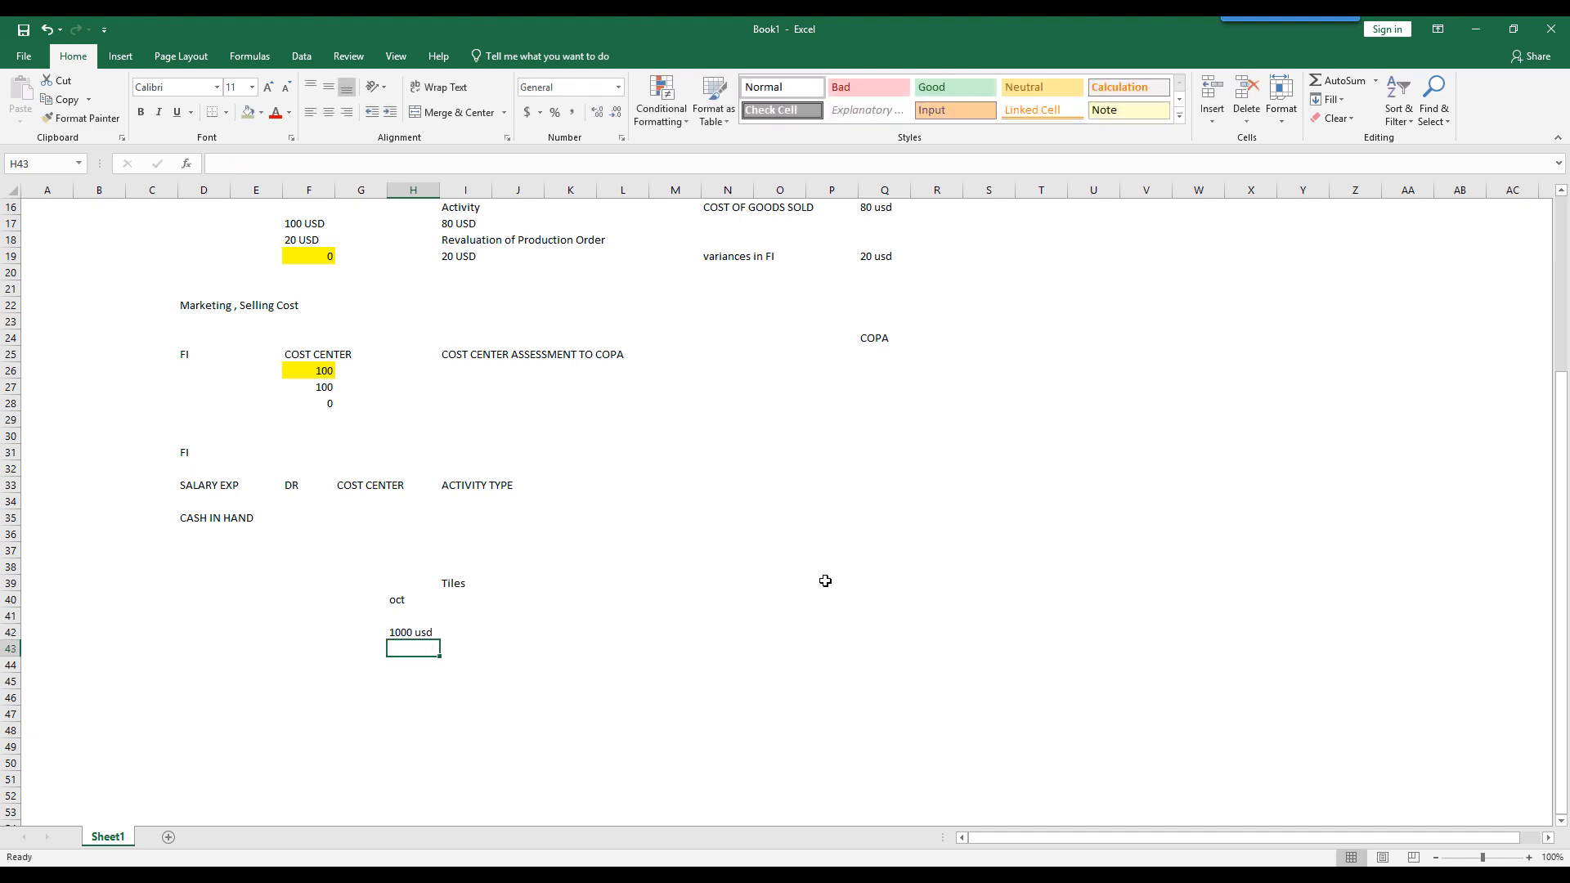
- Enter 500 usd in I42 beside the October amount, and 500 in J42
{"action": "key", "text": "Up"}
{"action": "key", "text": "Up"}
{"action": "key", "text": "Right"}
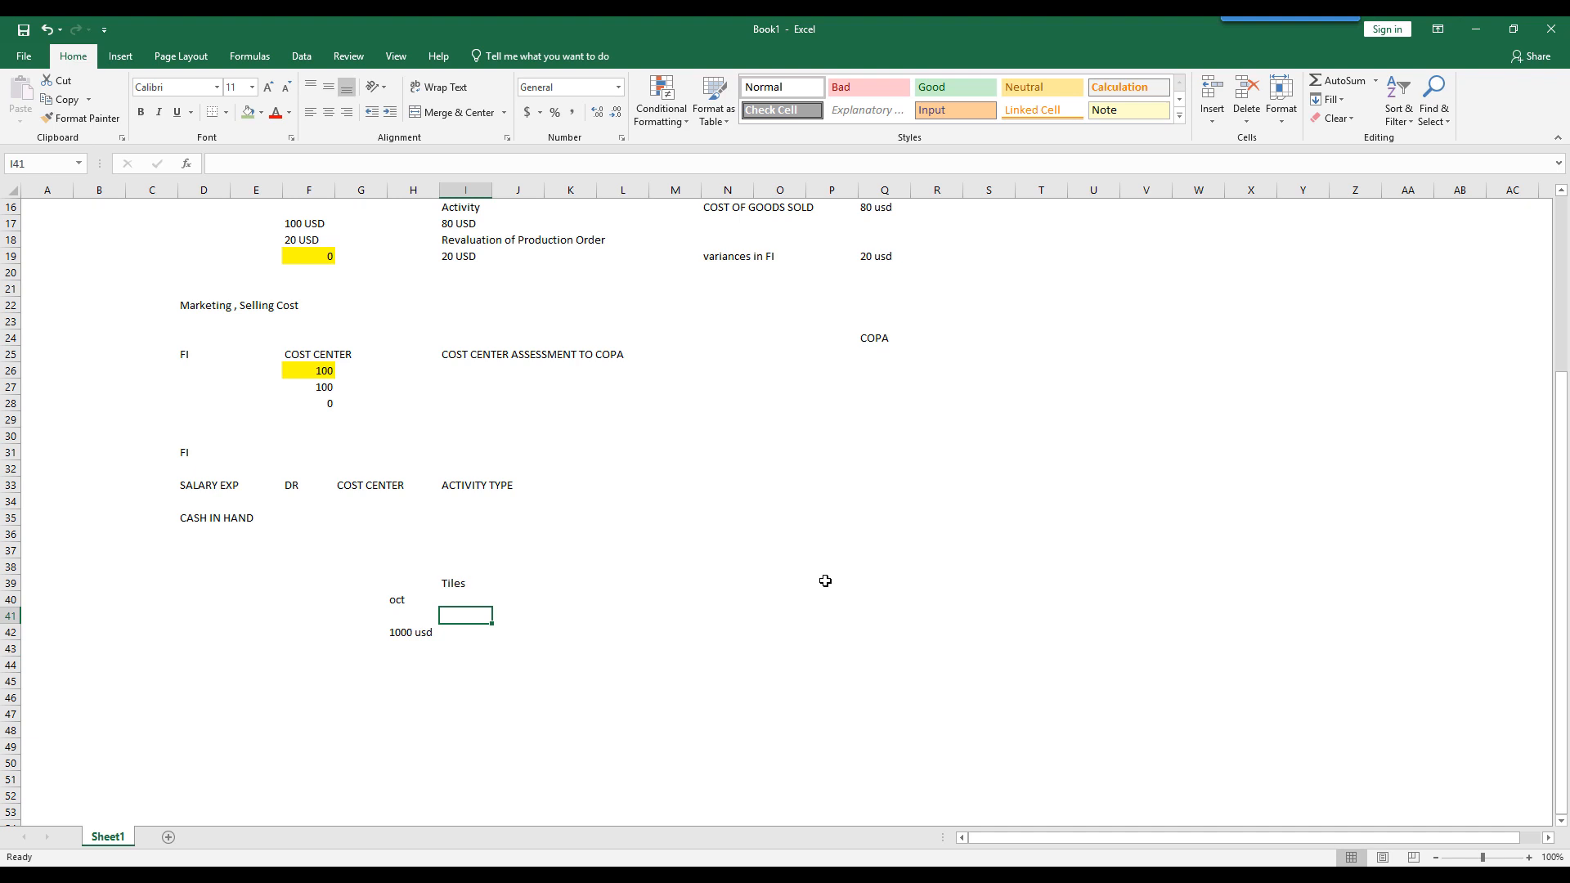
{"action": "key", "text": "Down"}
{"action": "type", "text": "500"}
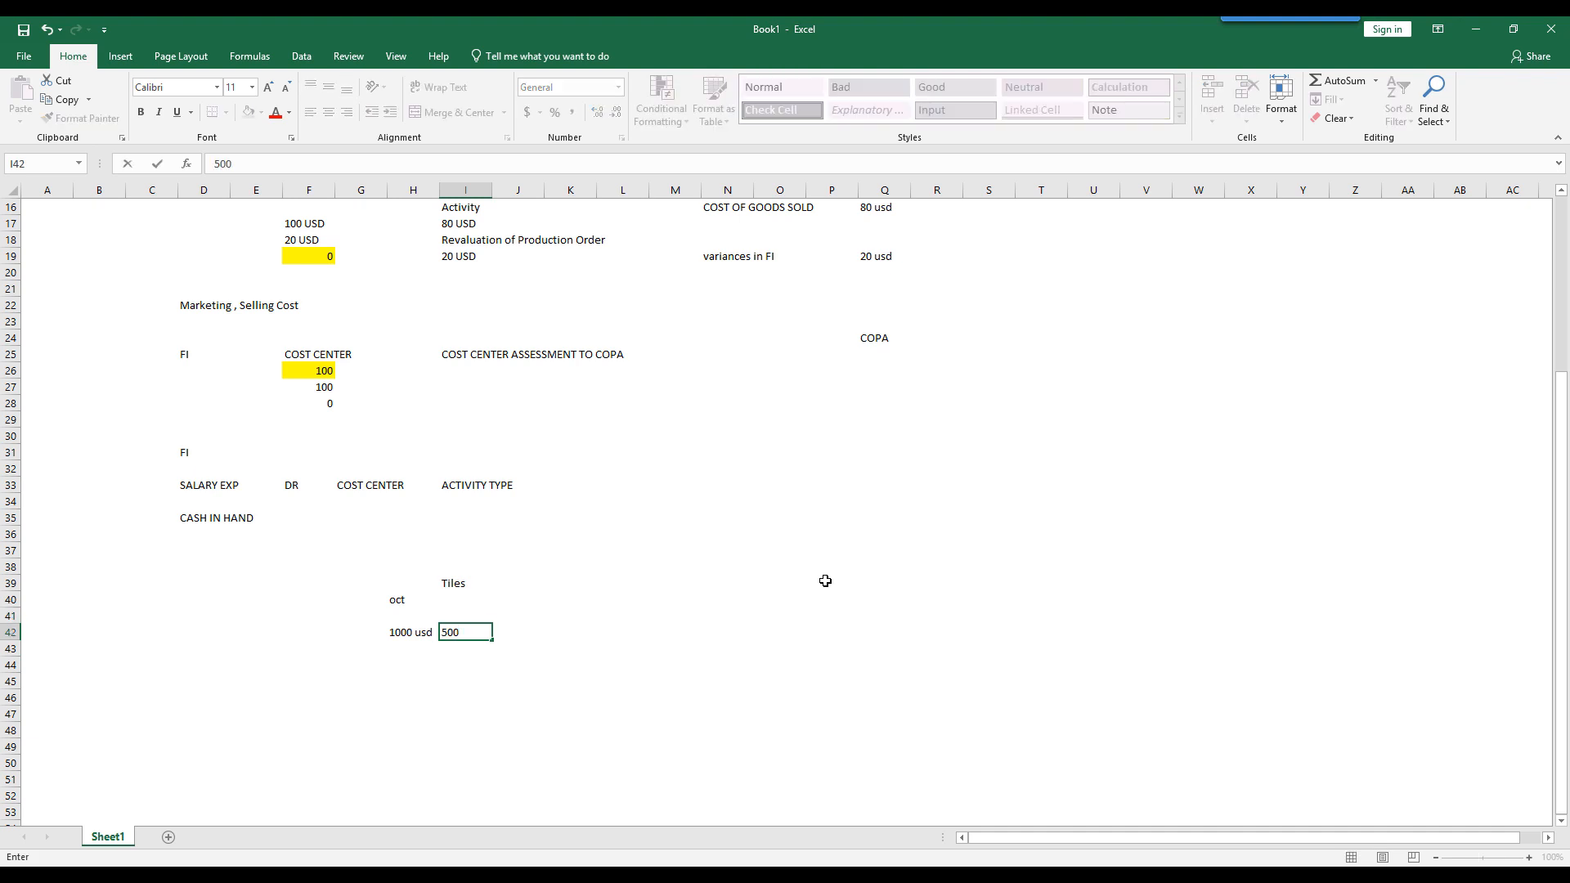
{"action": "key", "text": "Right"}
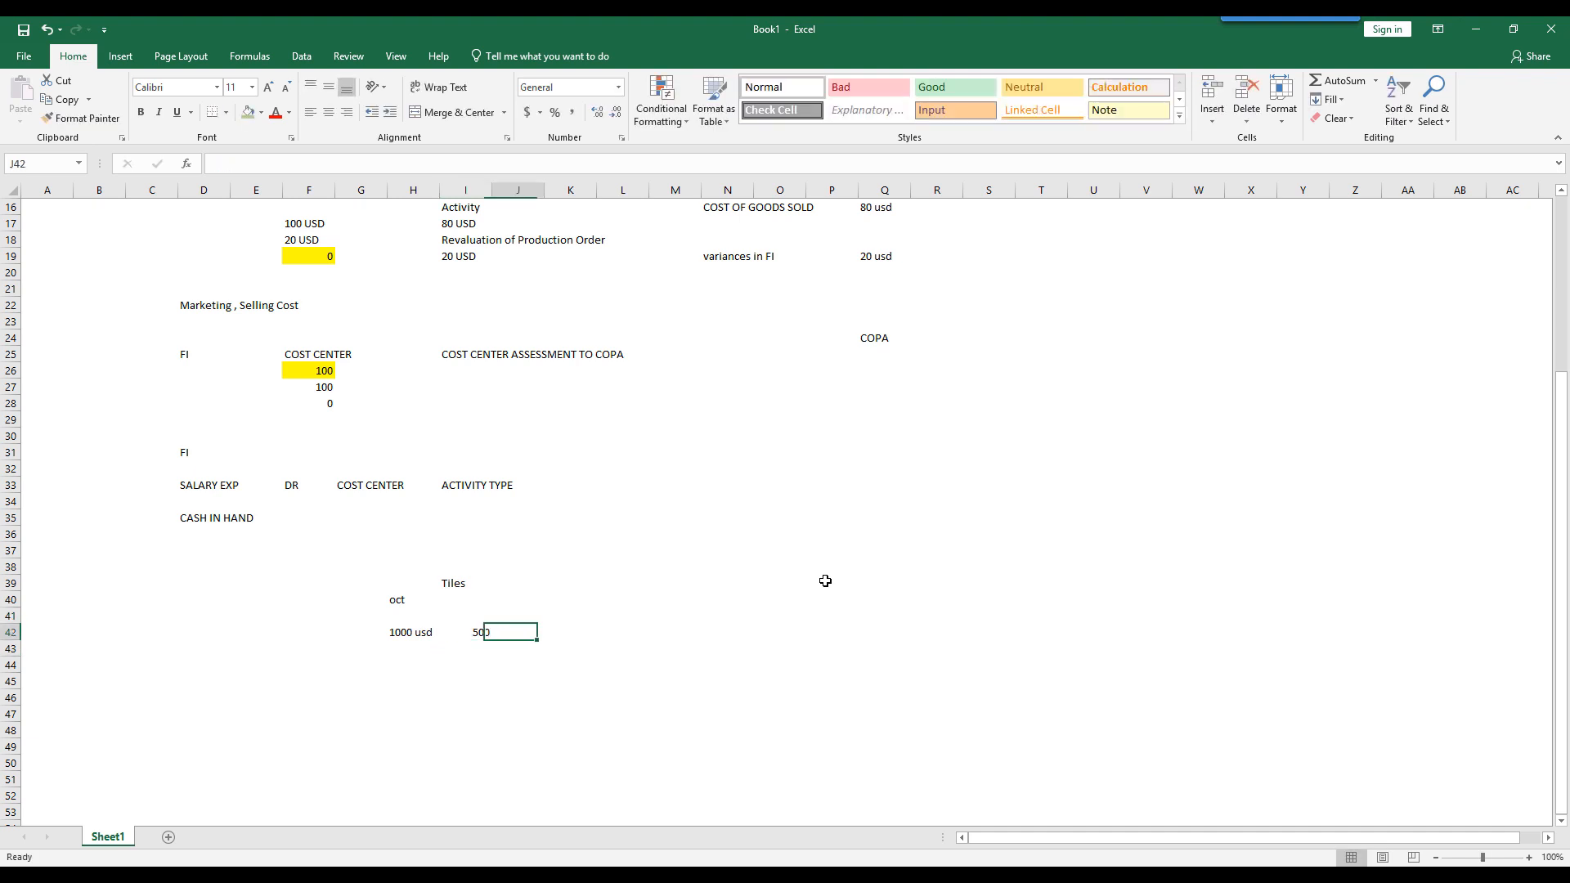
{"action": "key", "text": "Left"}
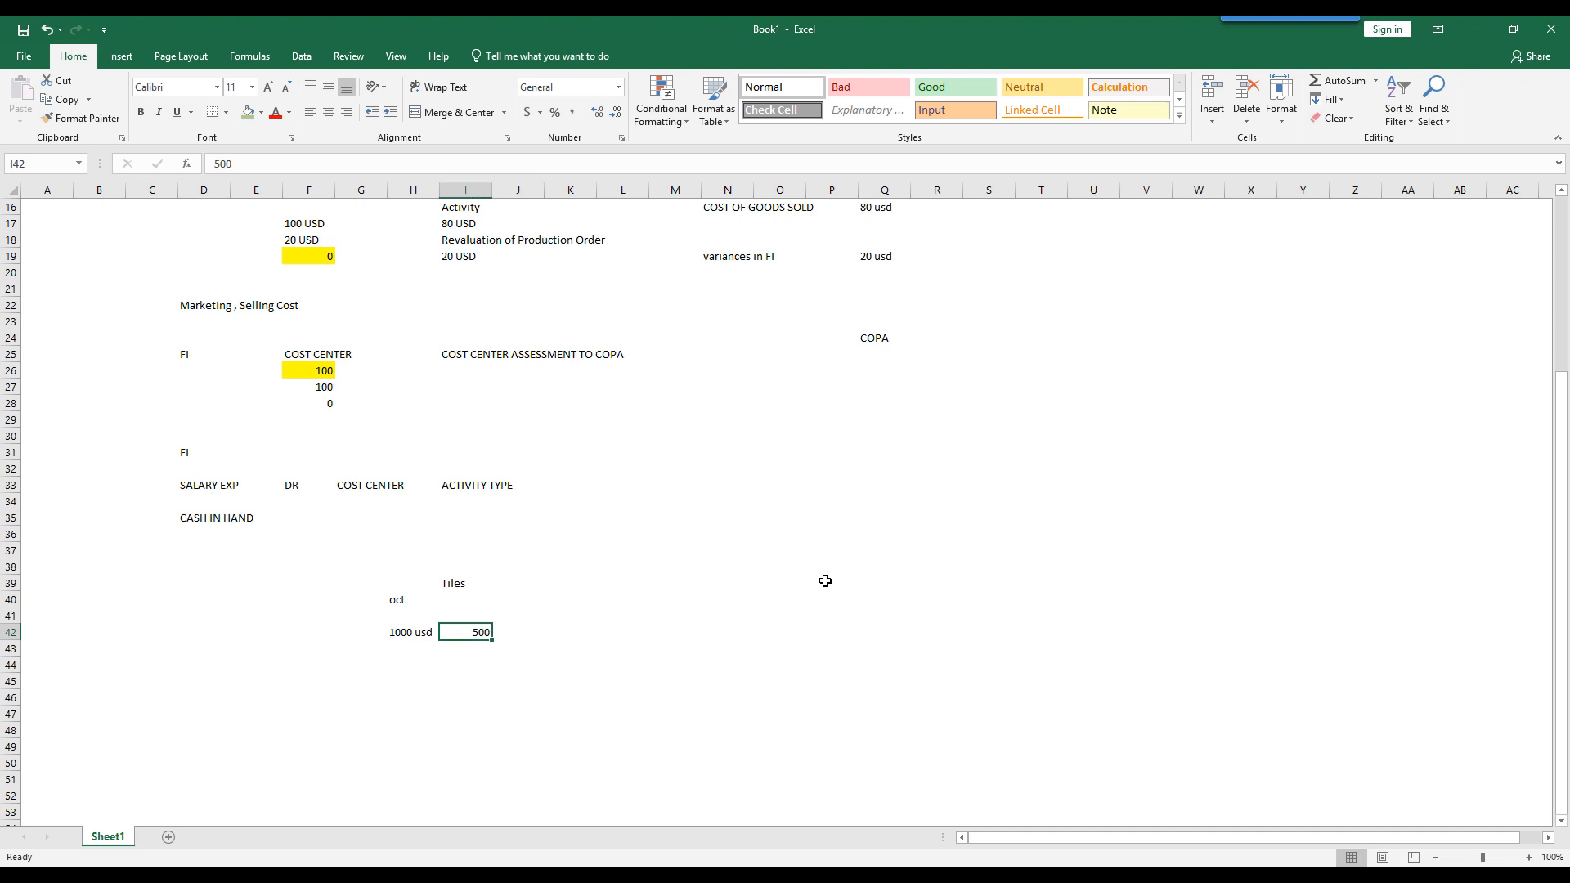
{"action": "type", "text": "500 usd"}
{"action": "key", "text": "Tab"}
{"action": "type", "text": "5000"}
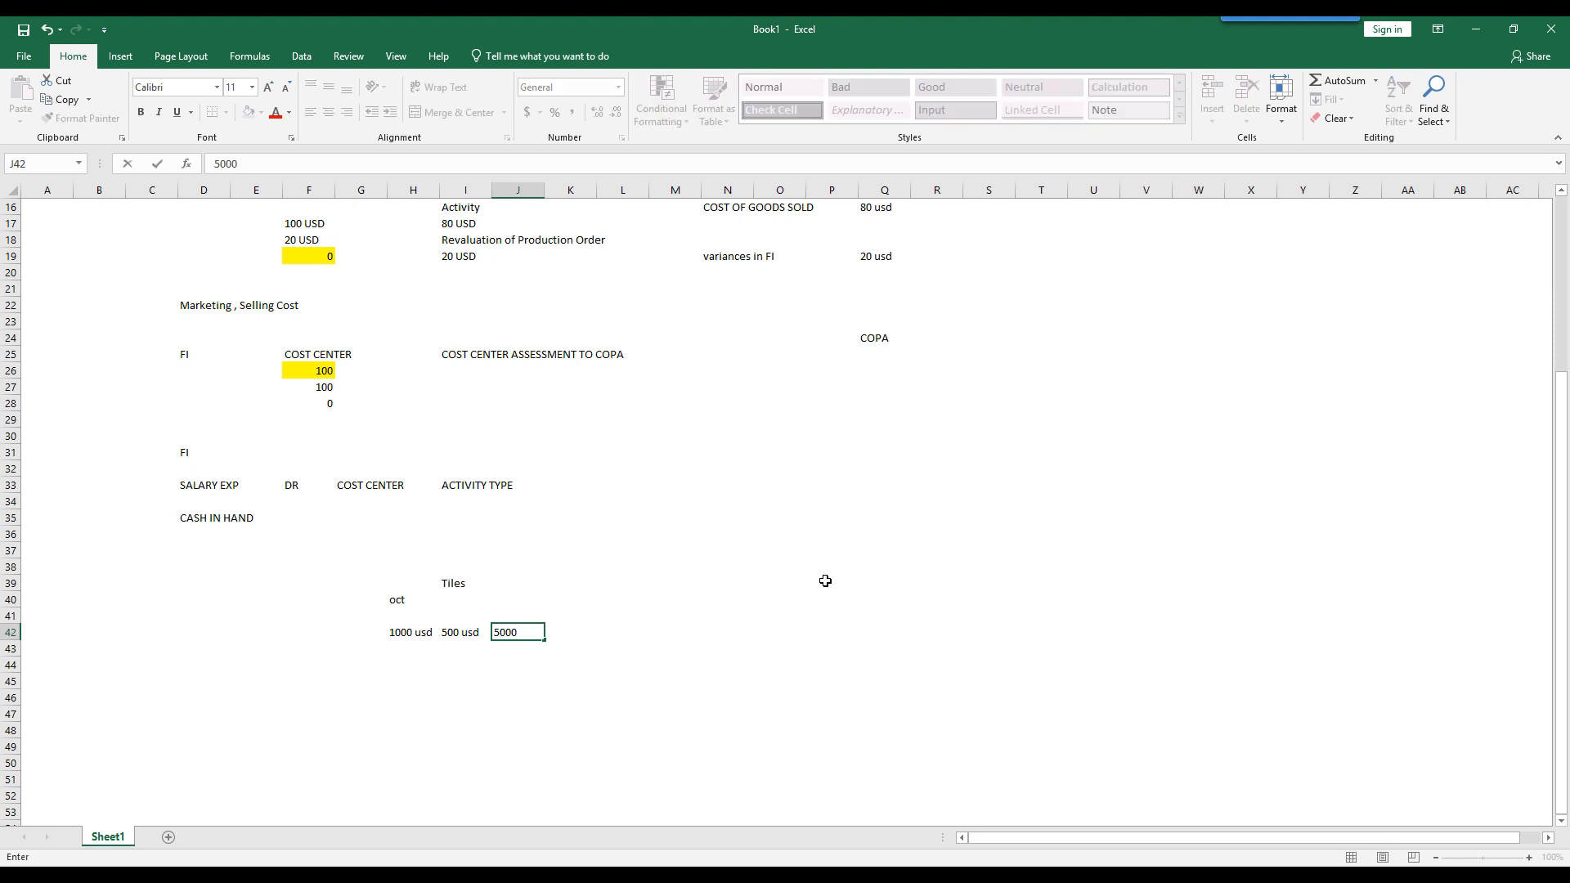
{"action": "key", "text": "BackSpace"}
{"action": "key", "text": "Return"}
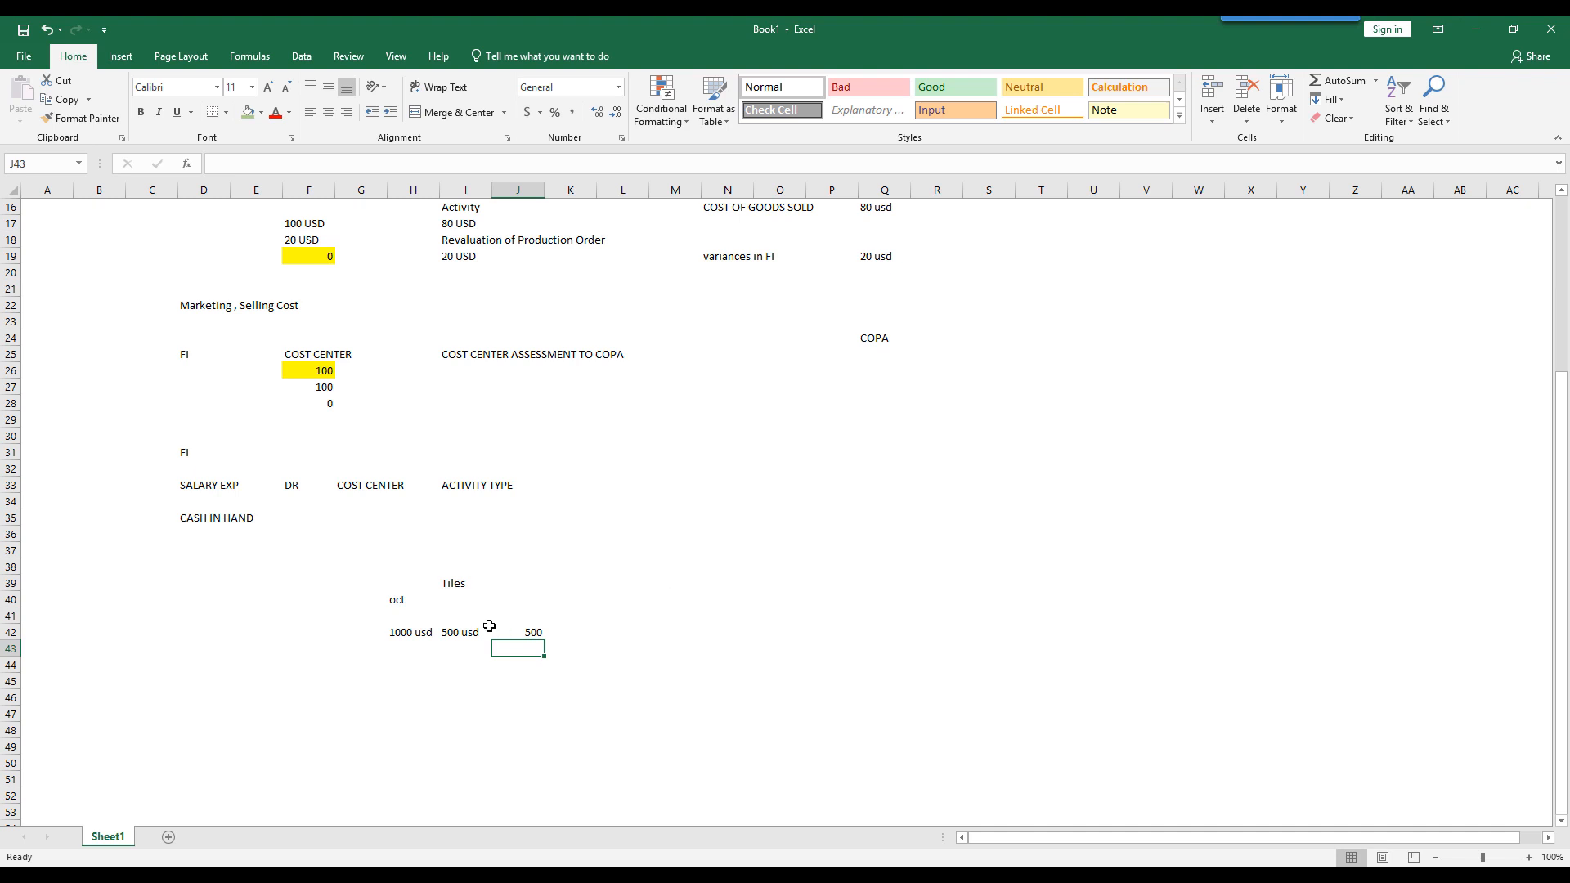
- Review the Tiles example by comparing the amounts in H42 and I42
{"action": "left_click", "coordinate": [448, 580]}
{"action": "left_click", "coordinate": [471, 631]}
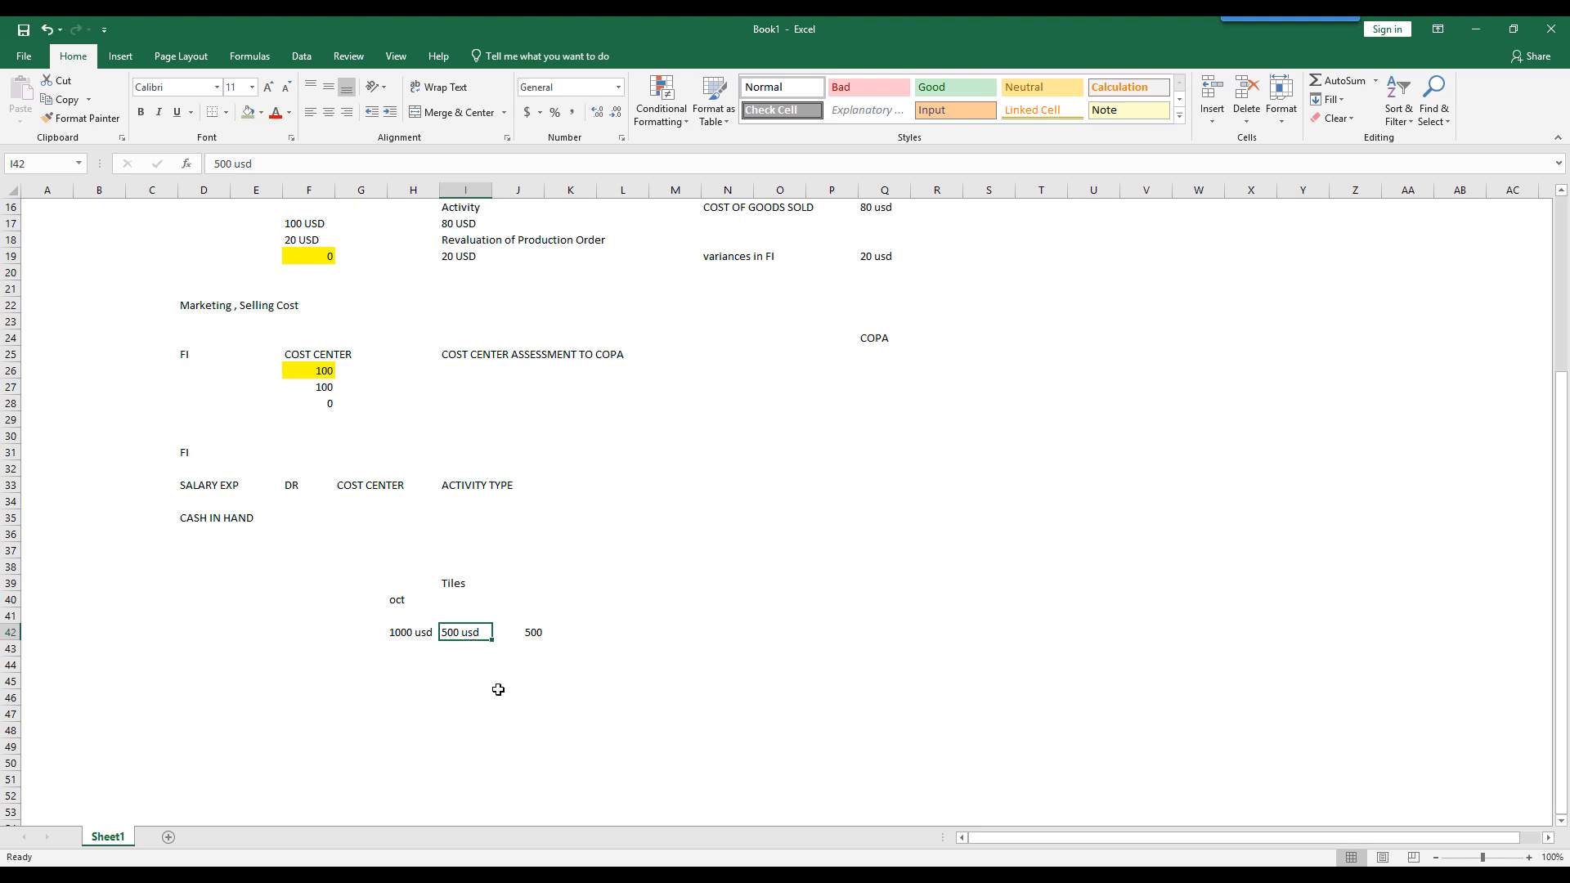
{"action": "left_click", "coordinate": [403, 631]}
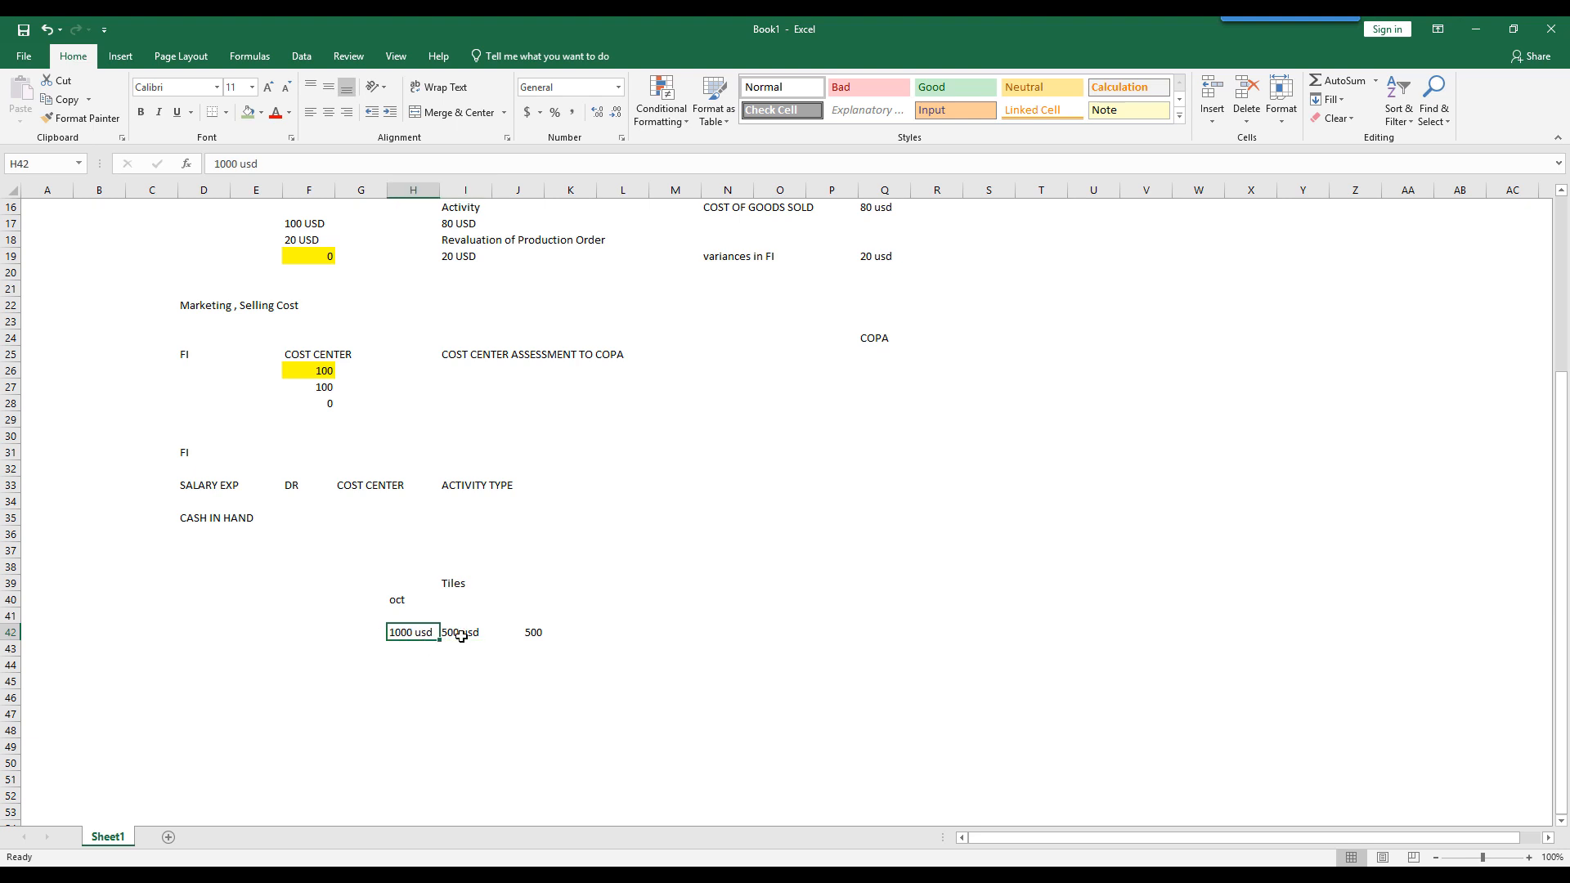
{"action": "left_click", "coordinate": [461, 636]}
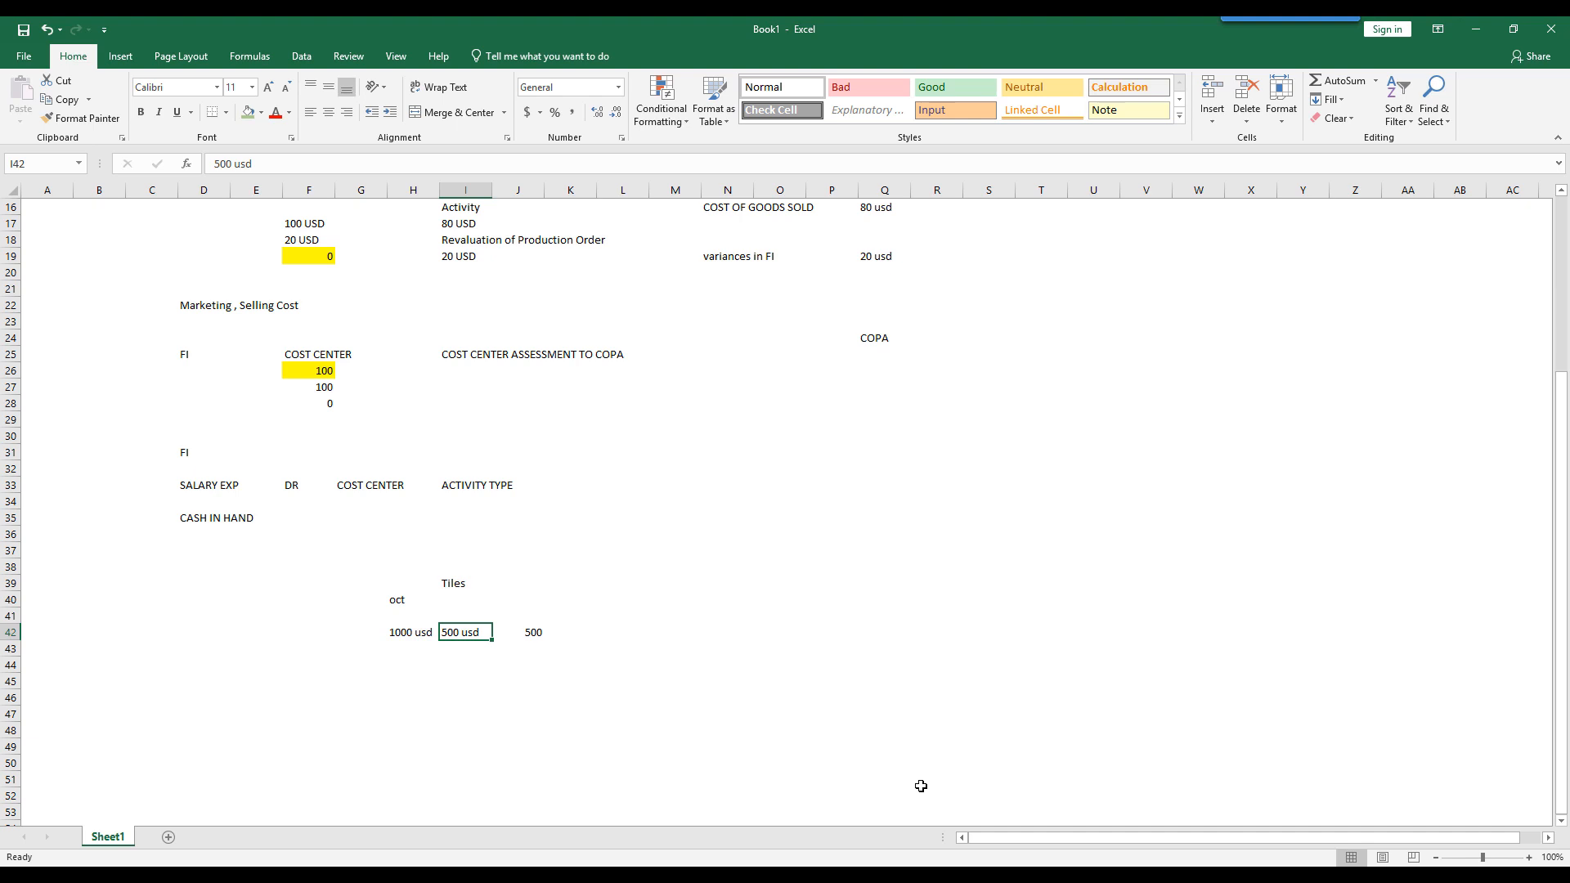
- Read the PDF's Profit. Analysis explanation, and check the ProfitAnalysis setting for controlling area 6300 in SAP
{"action": "left_click", "coordinate": [902, 875]}
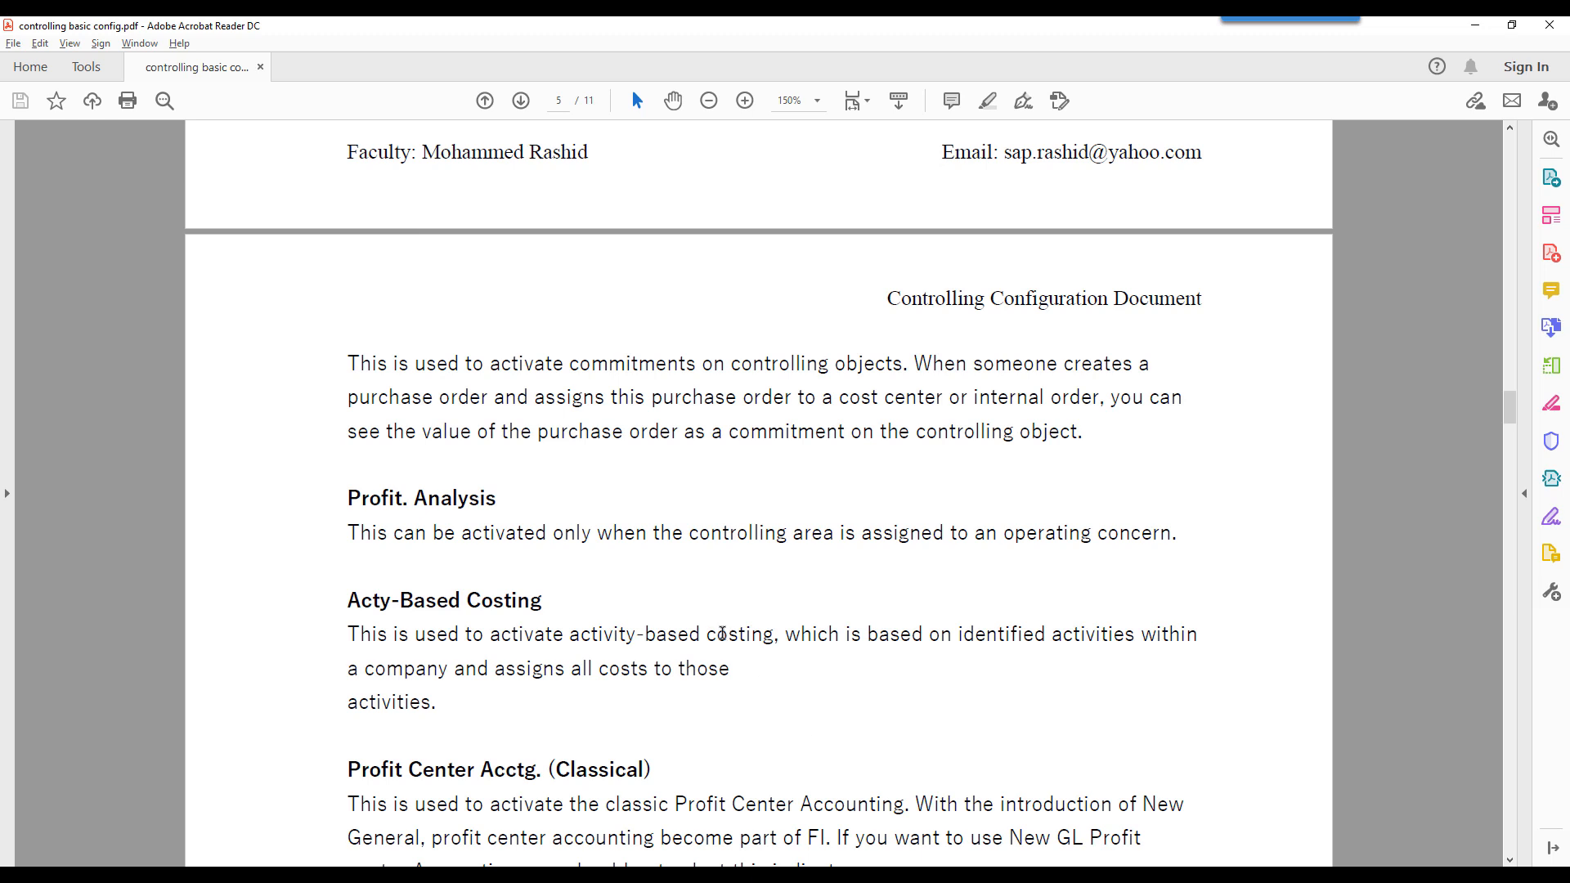
{"action": "left_click", "coordinate": [942, 875]}
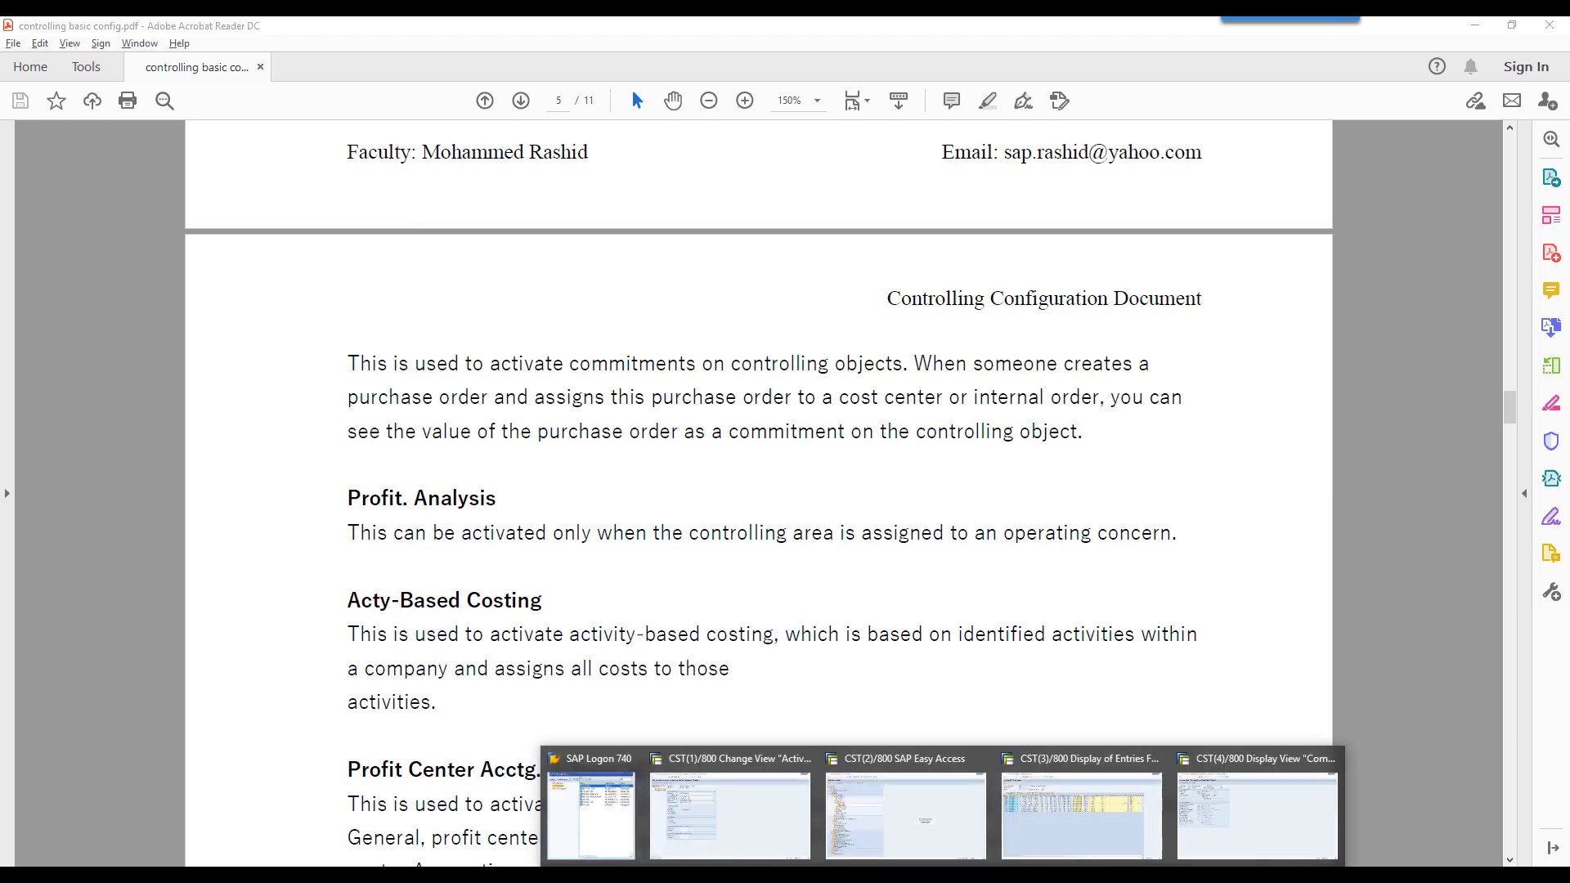
{"action": "left_click", "coordinate": [730, 814]}
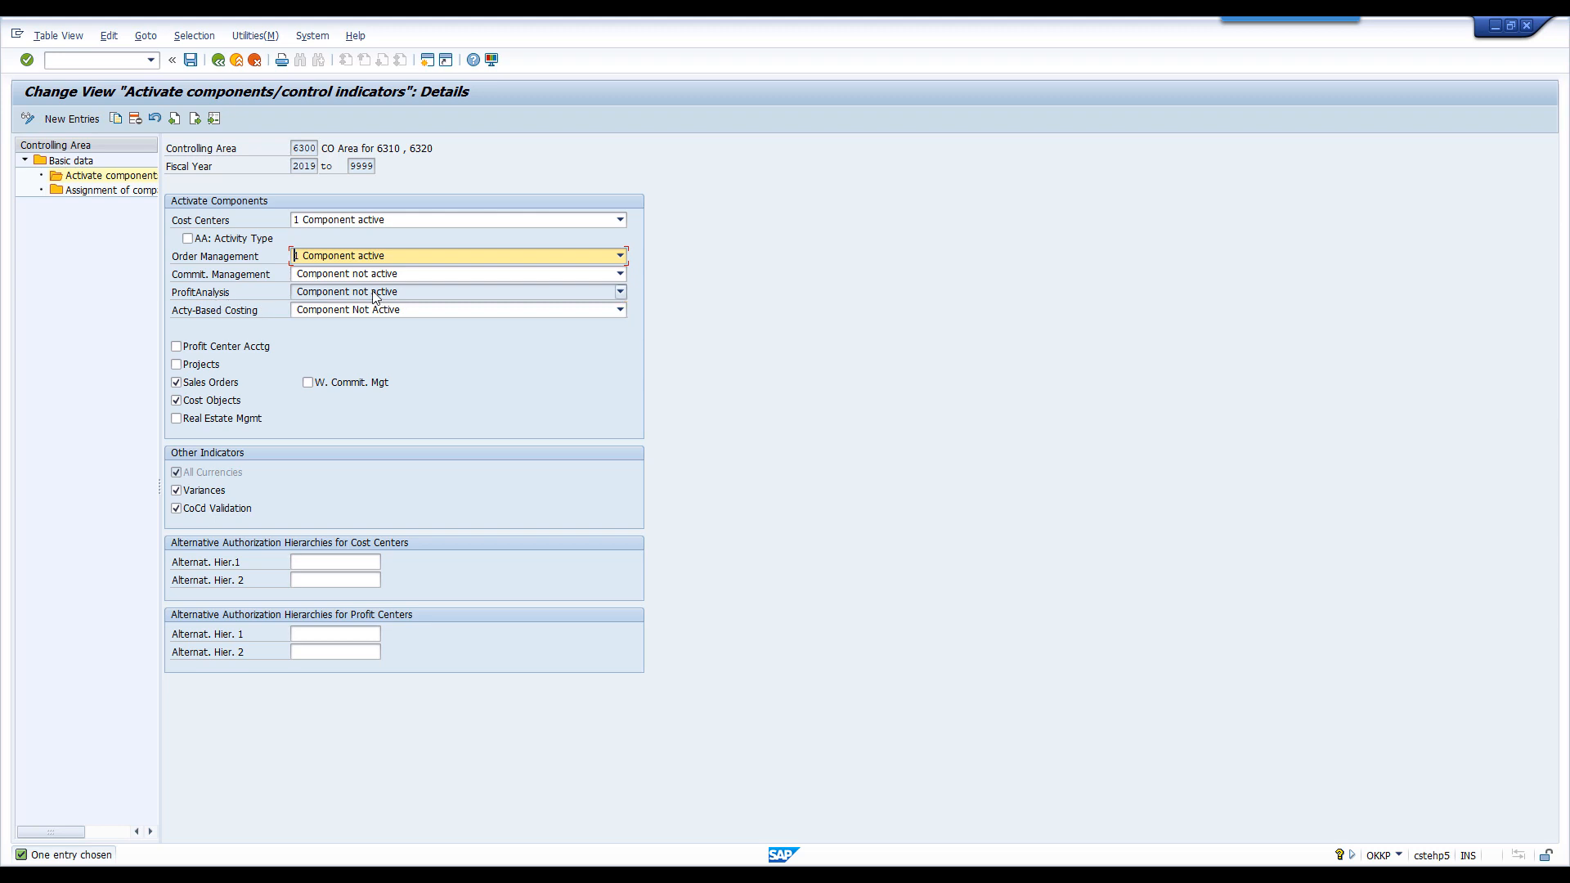
- Return to the PDF and examine the Organizational Structure diagram linking the operating concern, controlling areas and company codes
{"action": "left_click", "coordinate": [913, 872]}
{"action": "scroll", "coordinate": [694, 591], "scroll_direction": "up", "scroll_amount": 10}
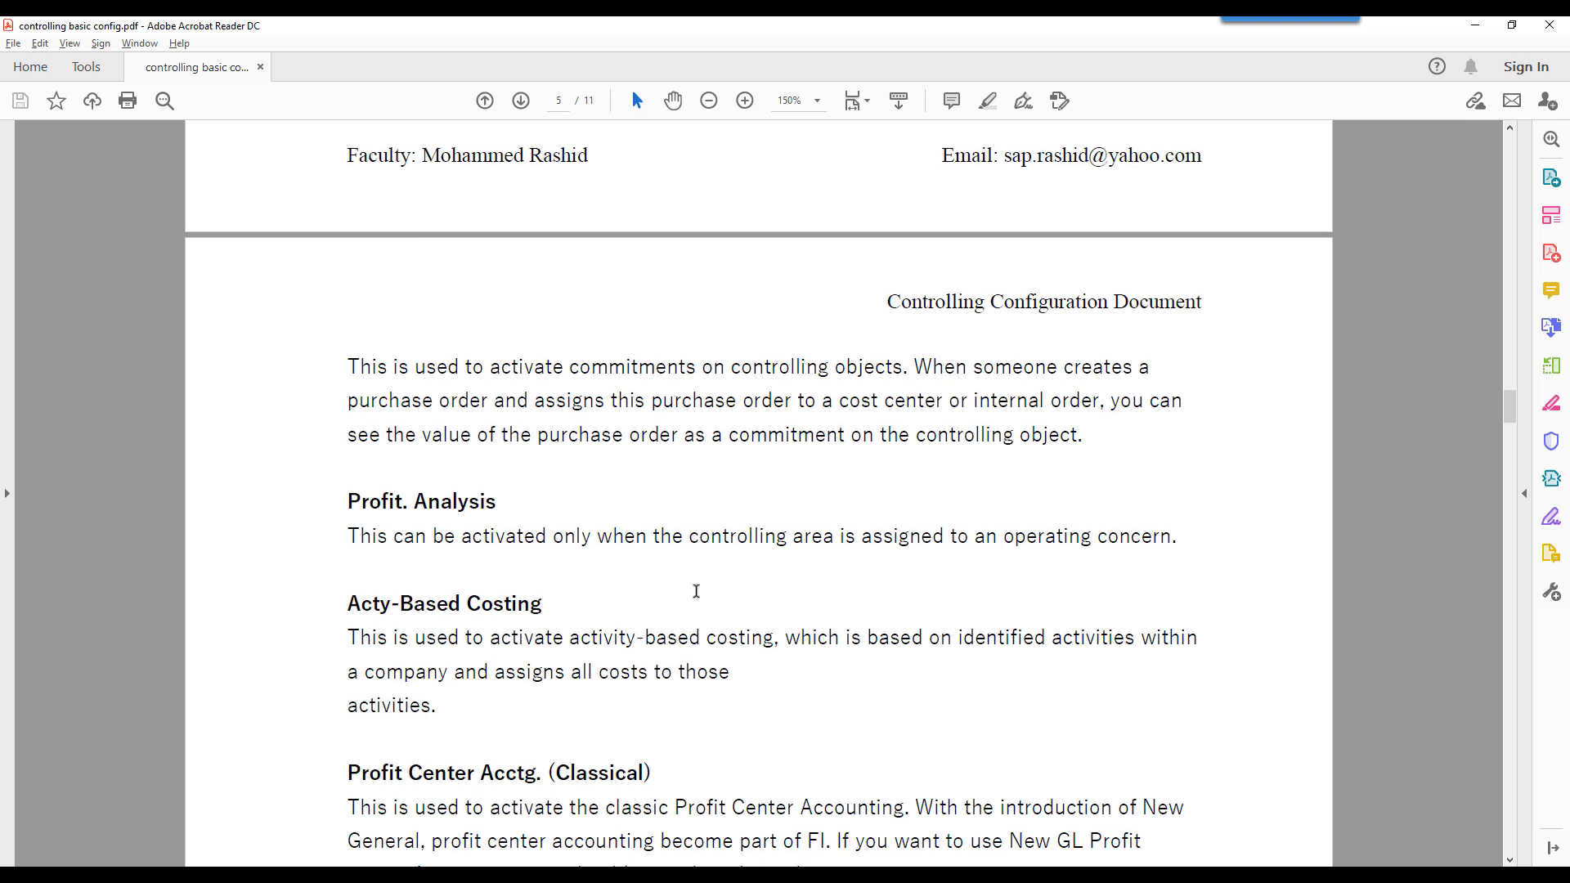
{"action": "scroll", "coordinate": [694, 591], "scroll_direction": "up", "scroll_amount": 20}
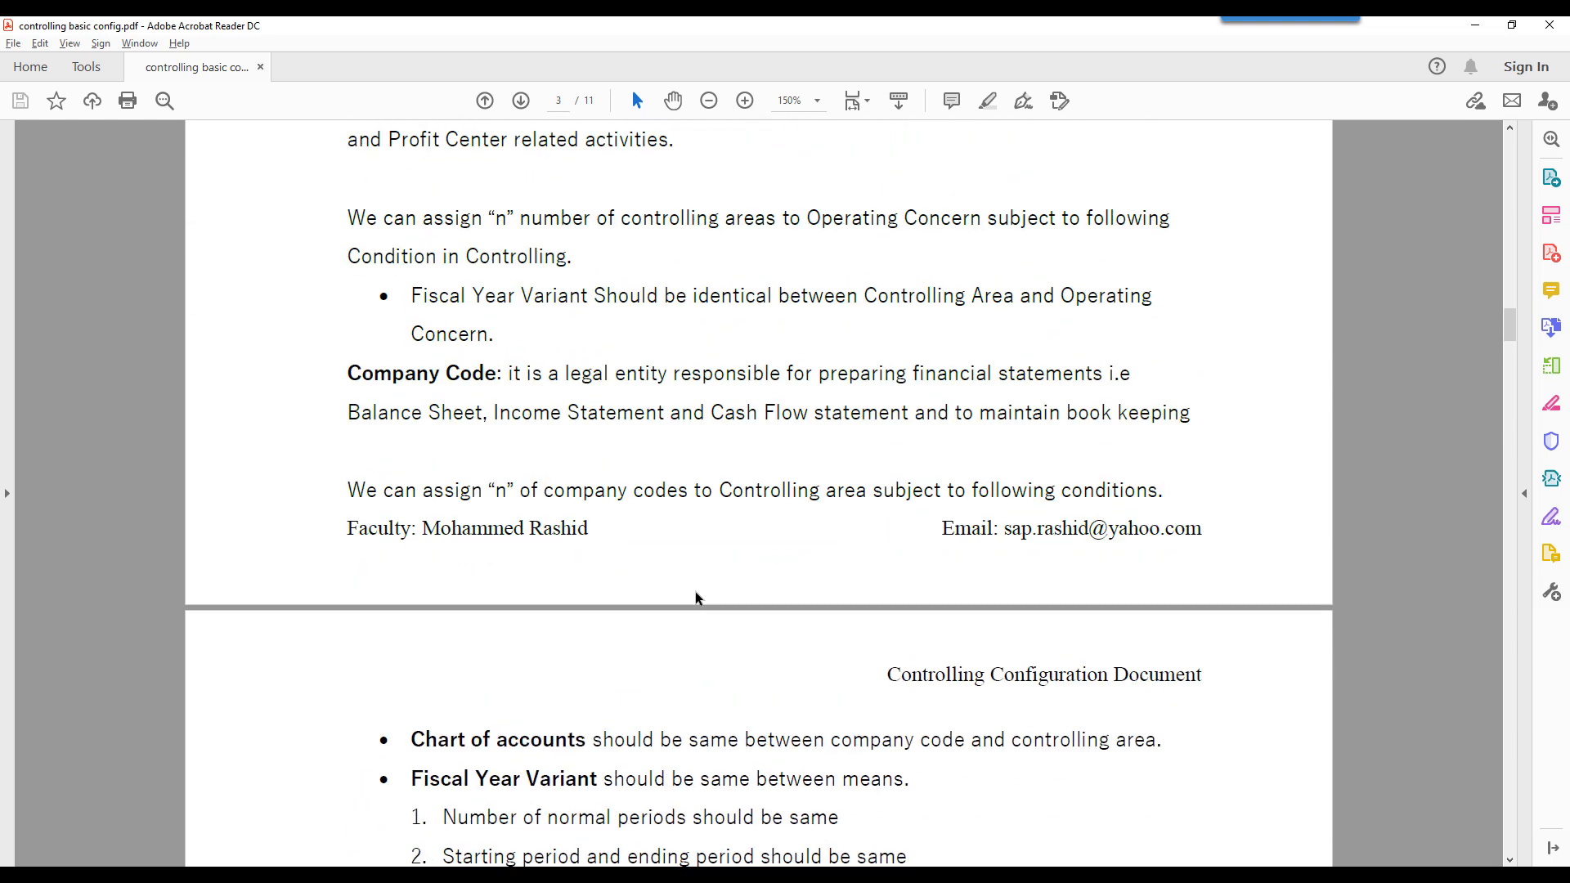
{"action": "scroll", "coordinate": [695, 593], "scroll_direction": "up", "scroll_amount": 3}
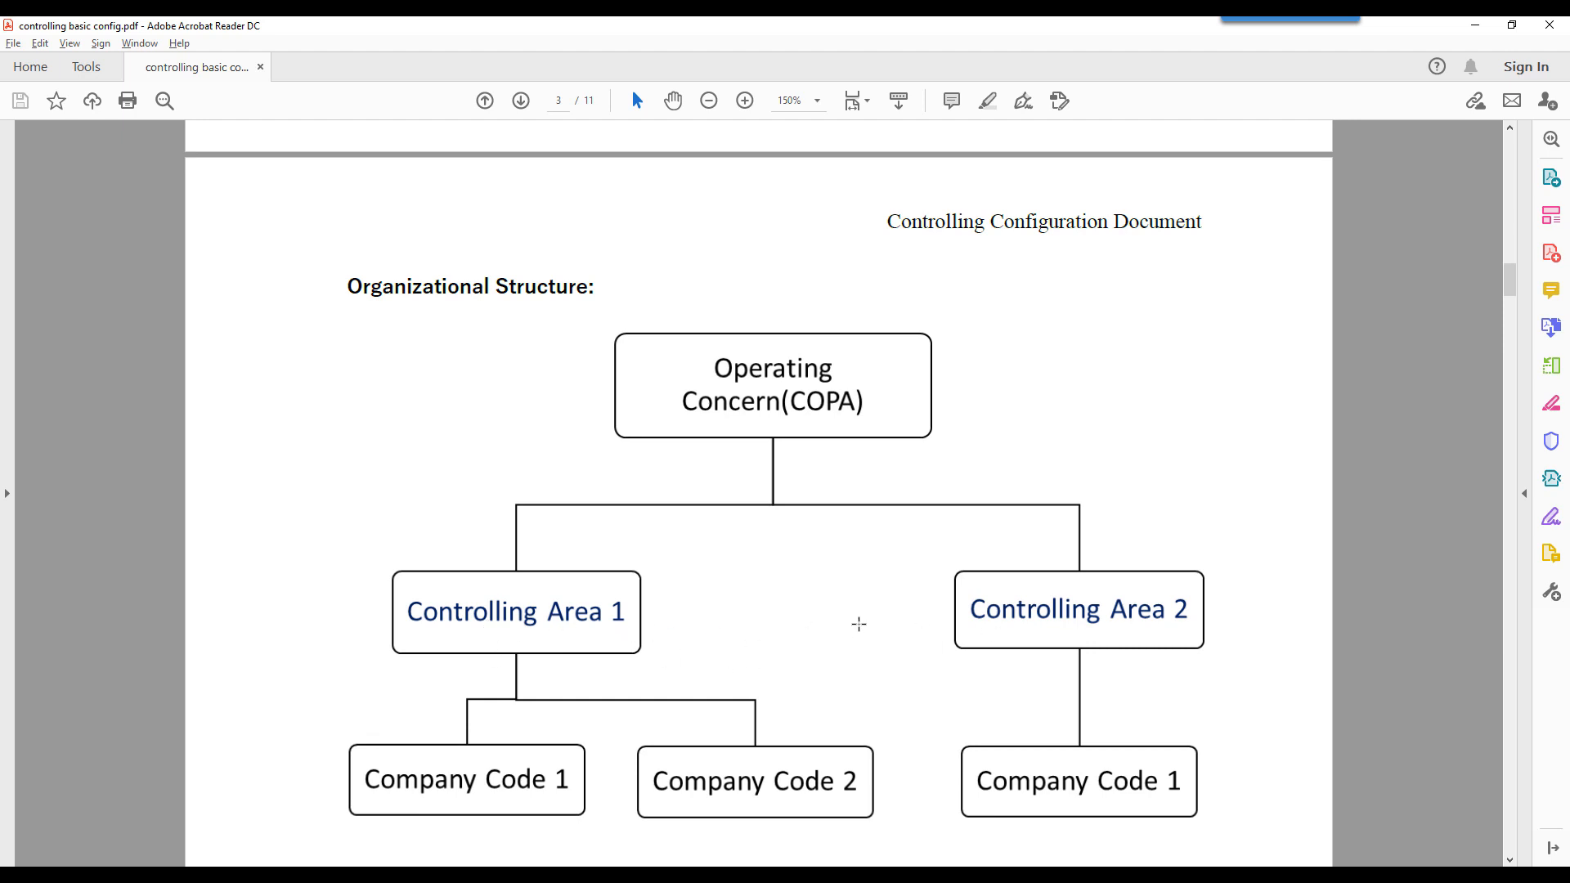
- Switch to SAP and examine the Acty-Based Costing, Profit Center Acctg and Projects settings of controlling area 6300
{"action": "left_click", "coordinate": [942, 875]}
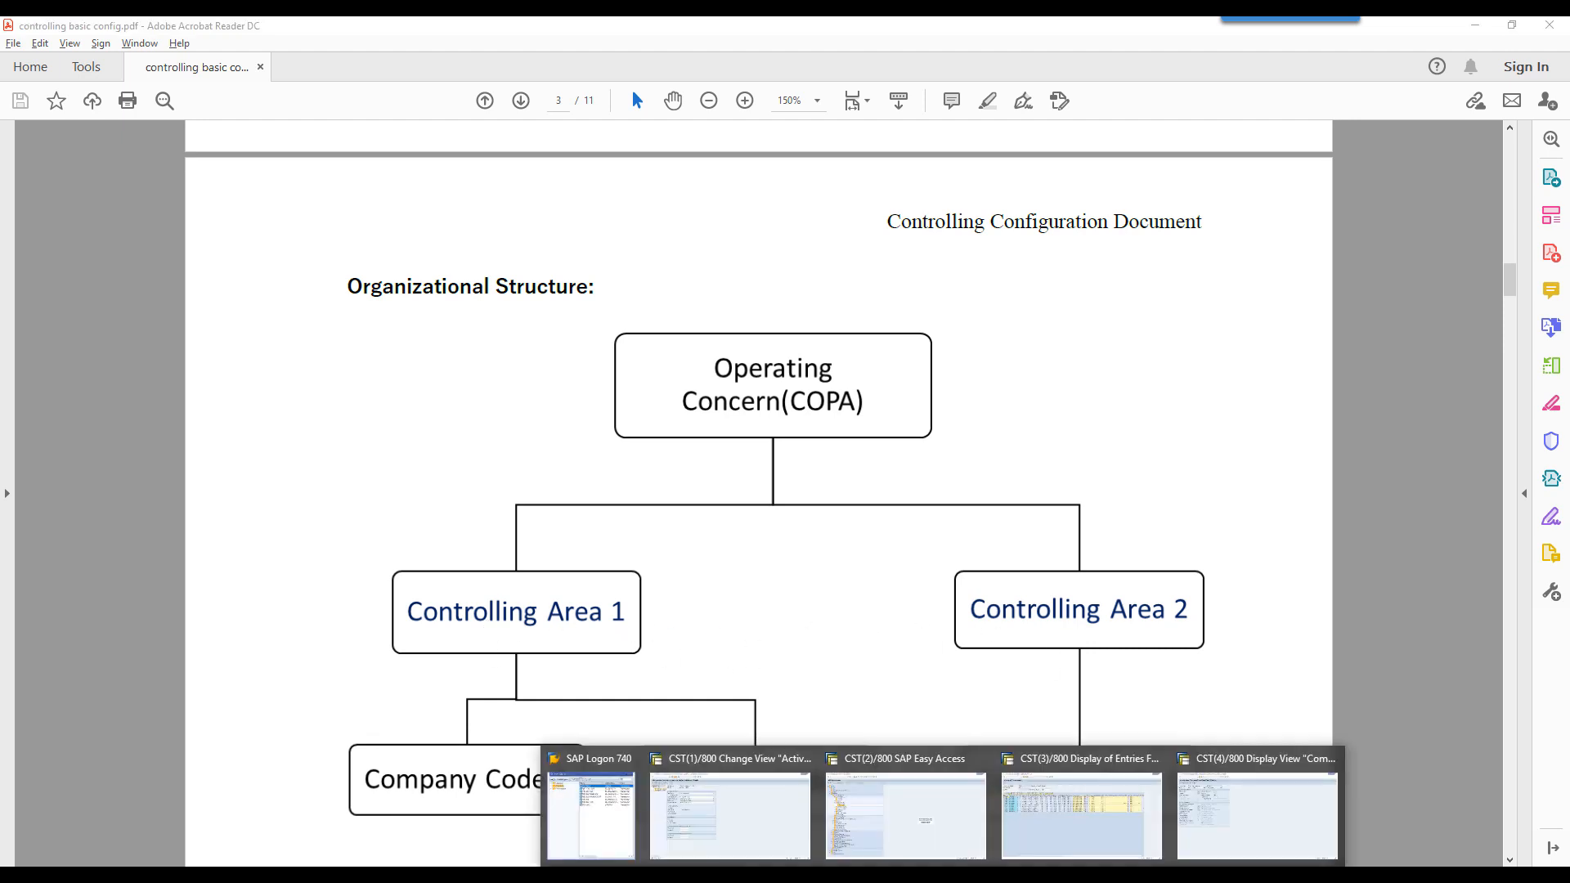
{"action": "left_click", "coordinate": [765, 809]}
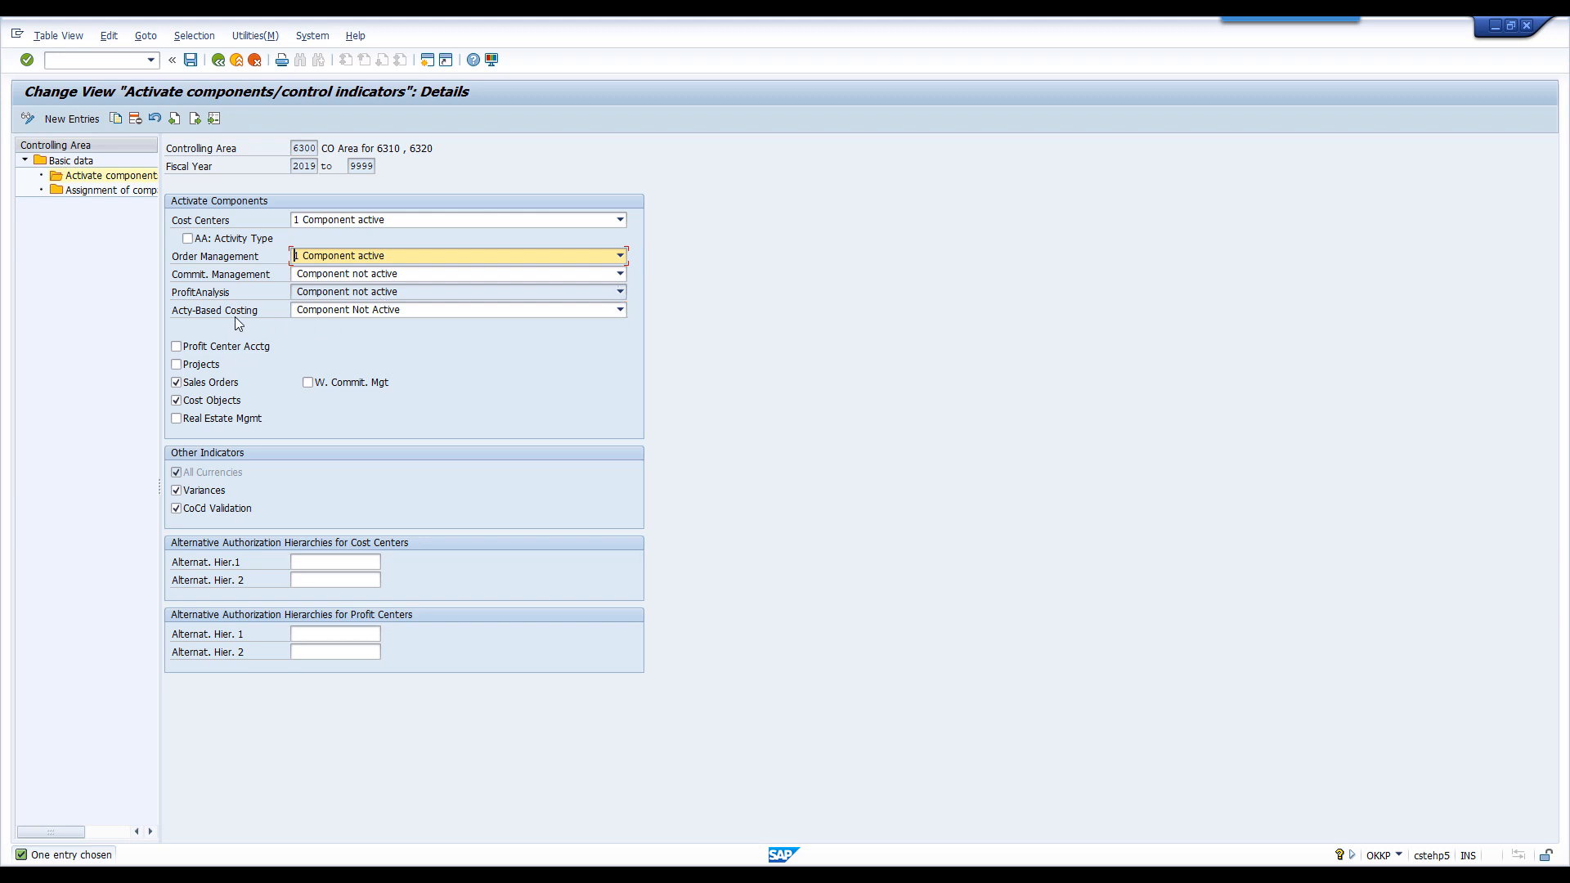
{"action": "left_click", "coordinate": [370, 312]}
{"action": "left_click", "coordinate": [370, 312]}
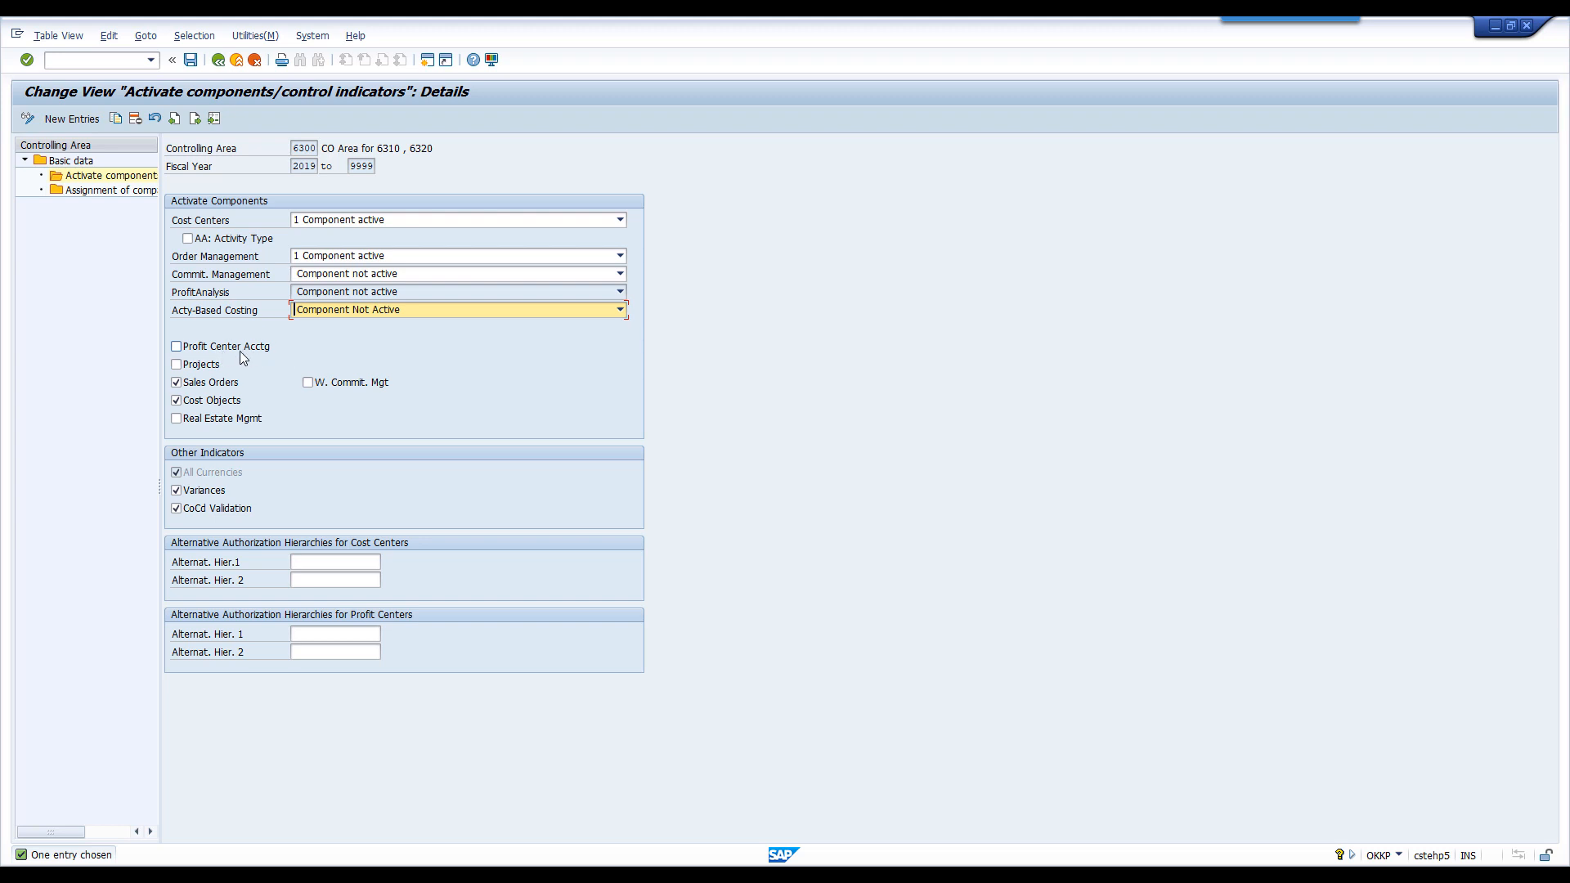
{"action": "left_click", "coordinate": [195, 368]}
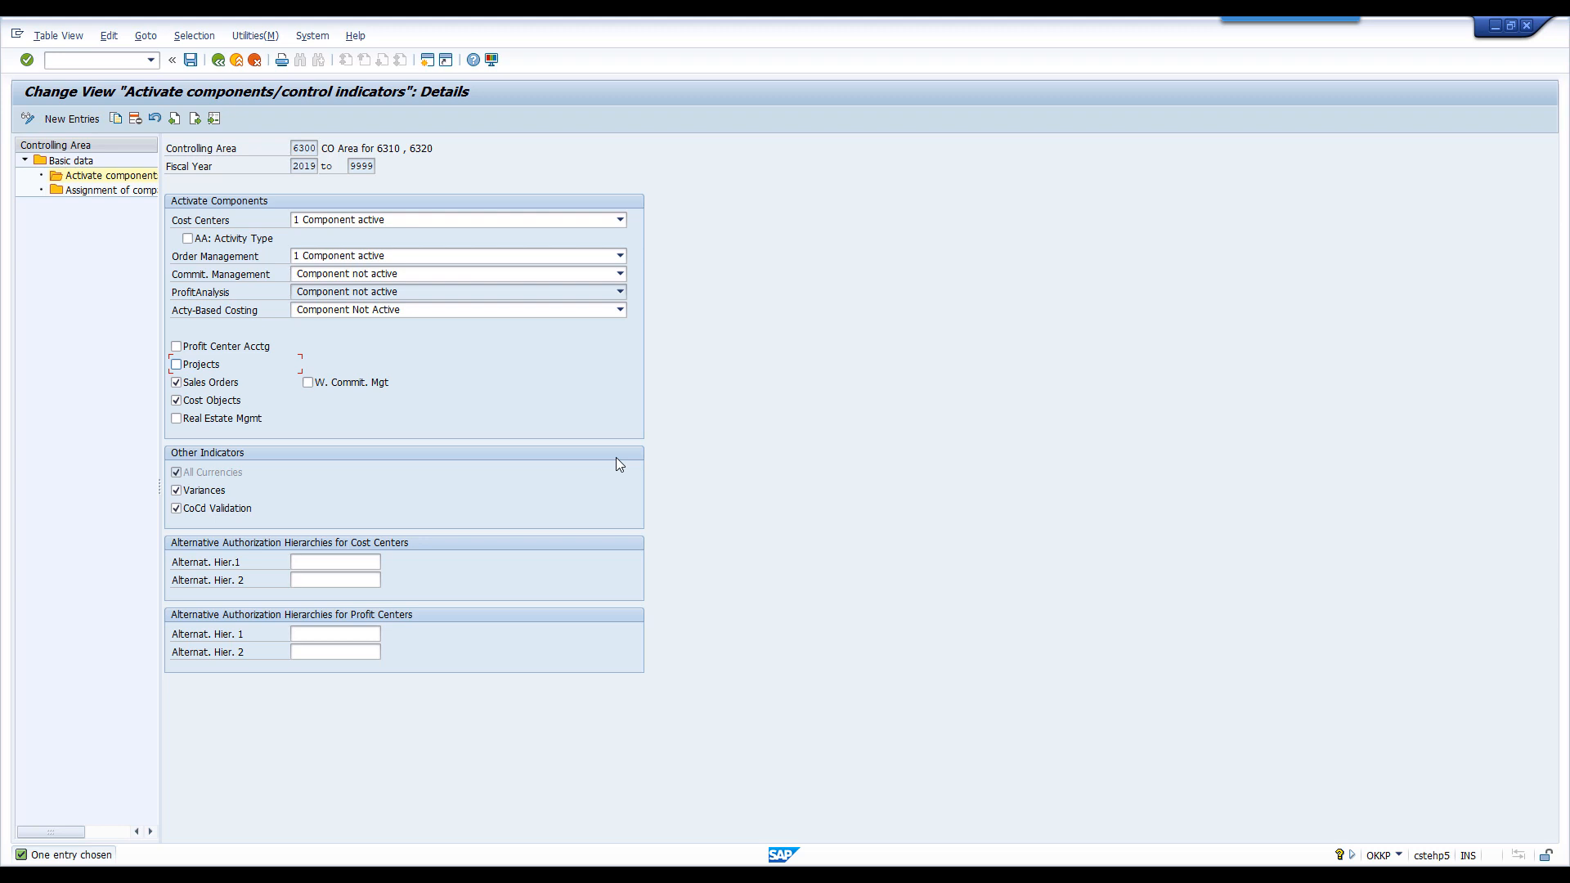
- Read the field help for the Sales Orders indicator and close it
{"action": "right_click", "coordinate": [194, 389]}
{"action": "key", "text": "Escape"}
{"action": "key", "text": "F1"}
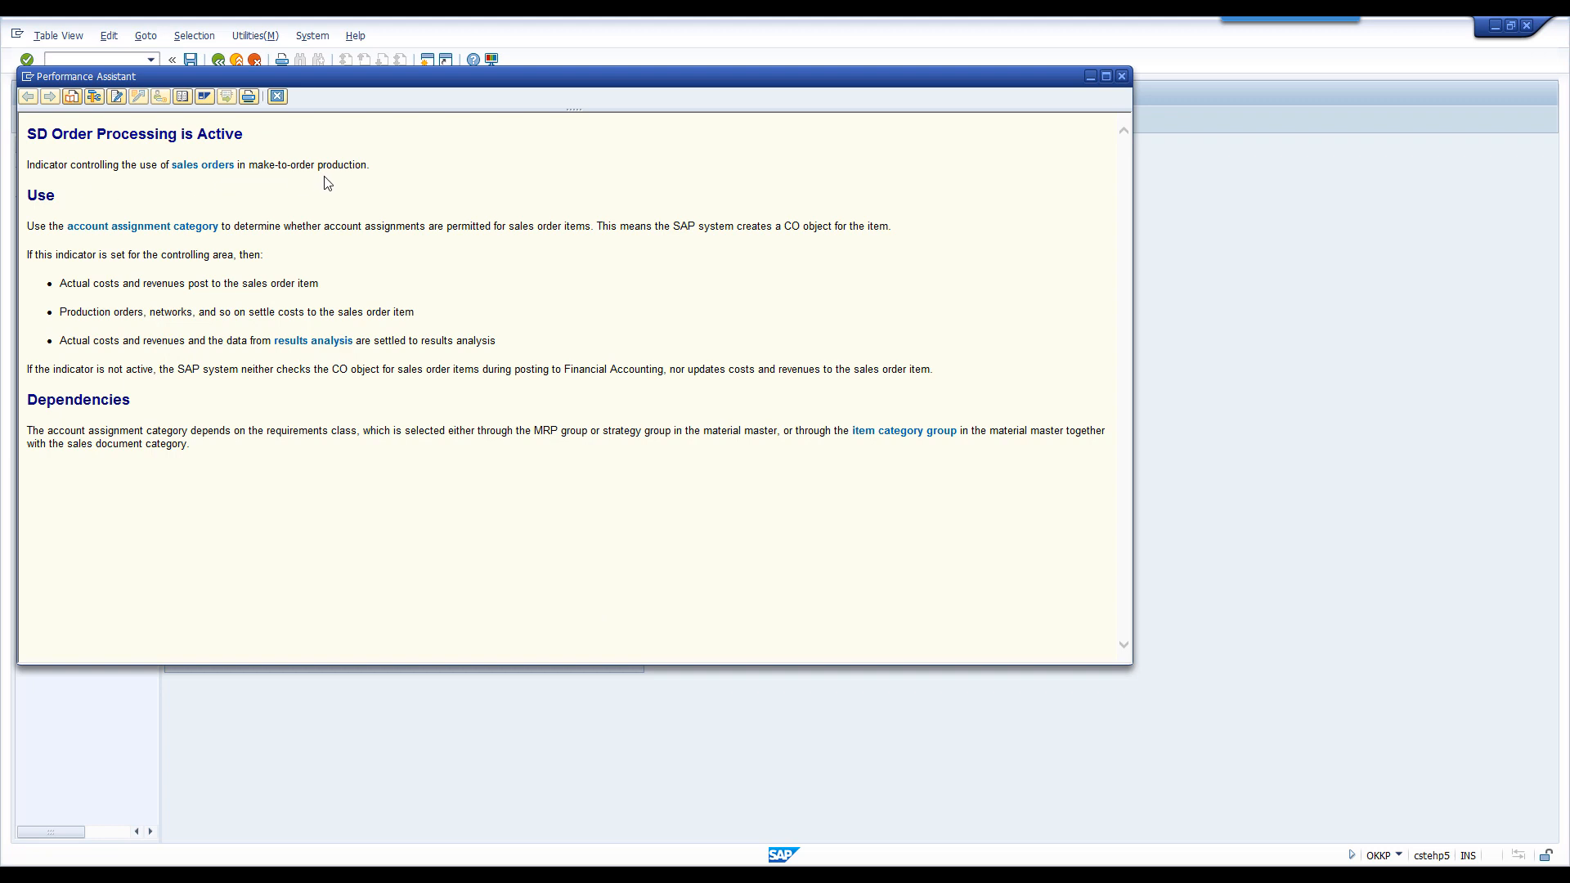
{"action": "left_click", "coordinate": [277, 96]}
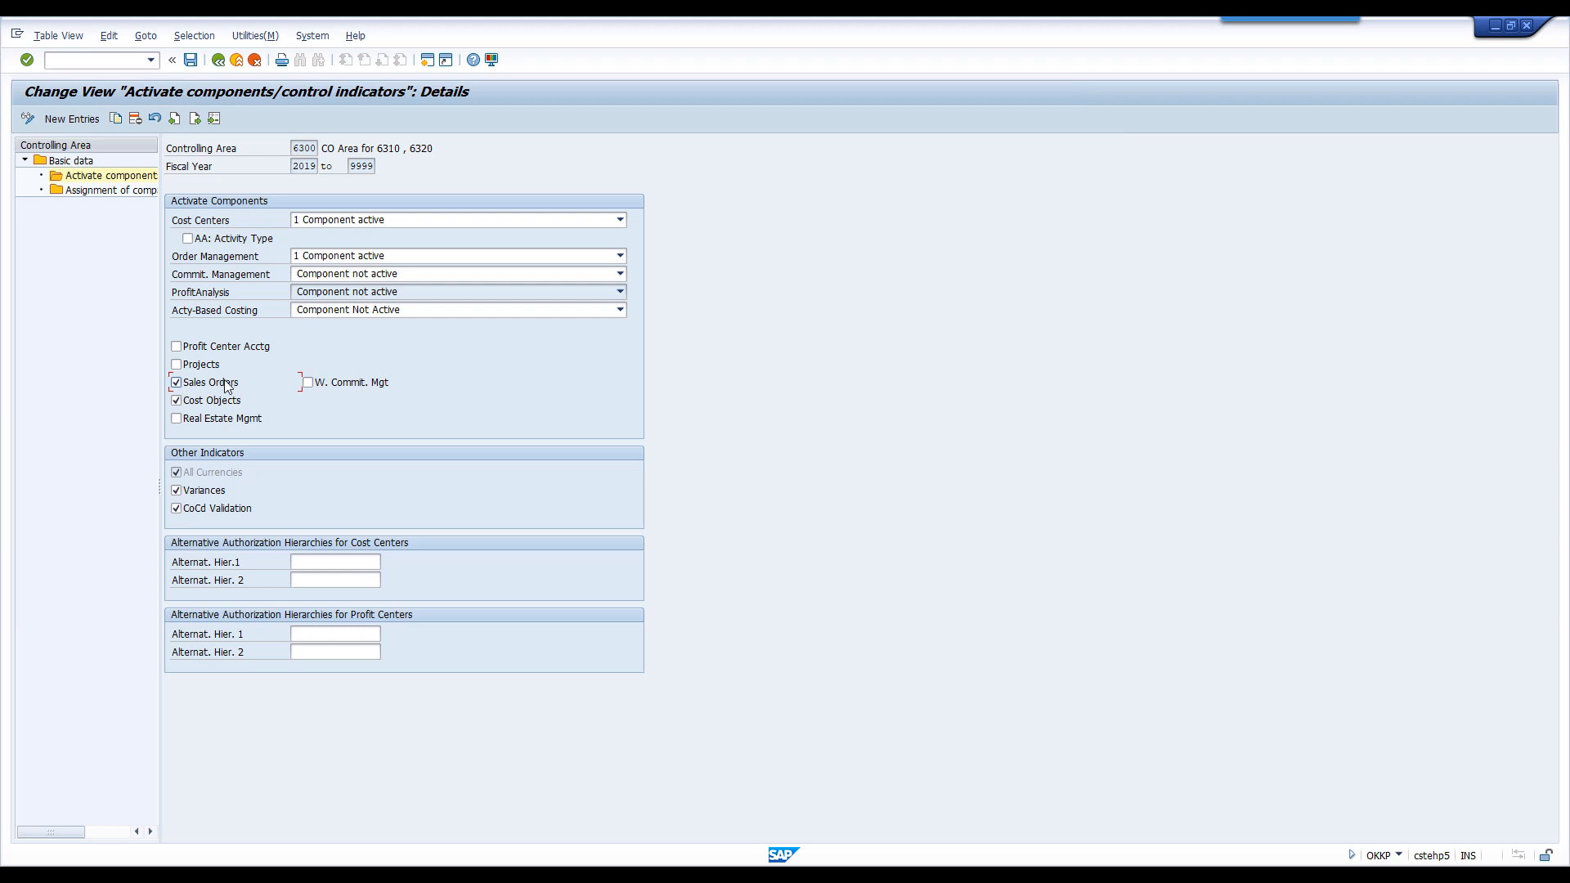
- Read the field help for the W. Commit. Mgt indicator and close it
{"action": "right_click", "coordinate": [361, 385]}
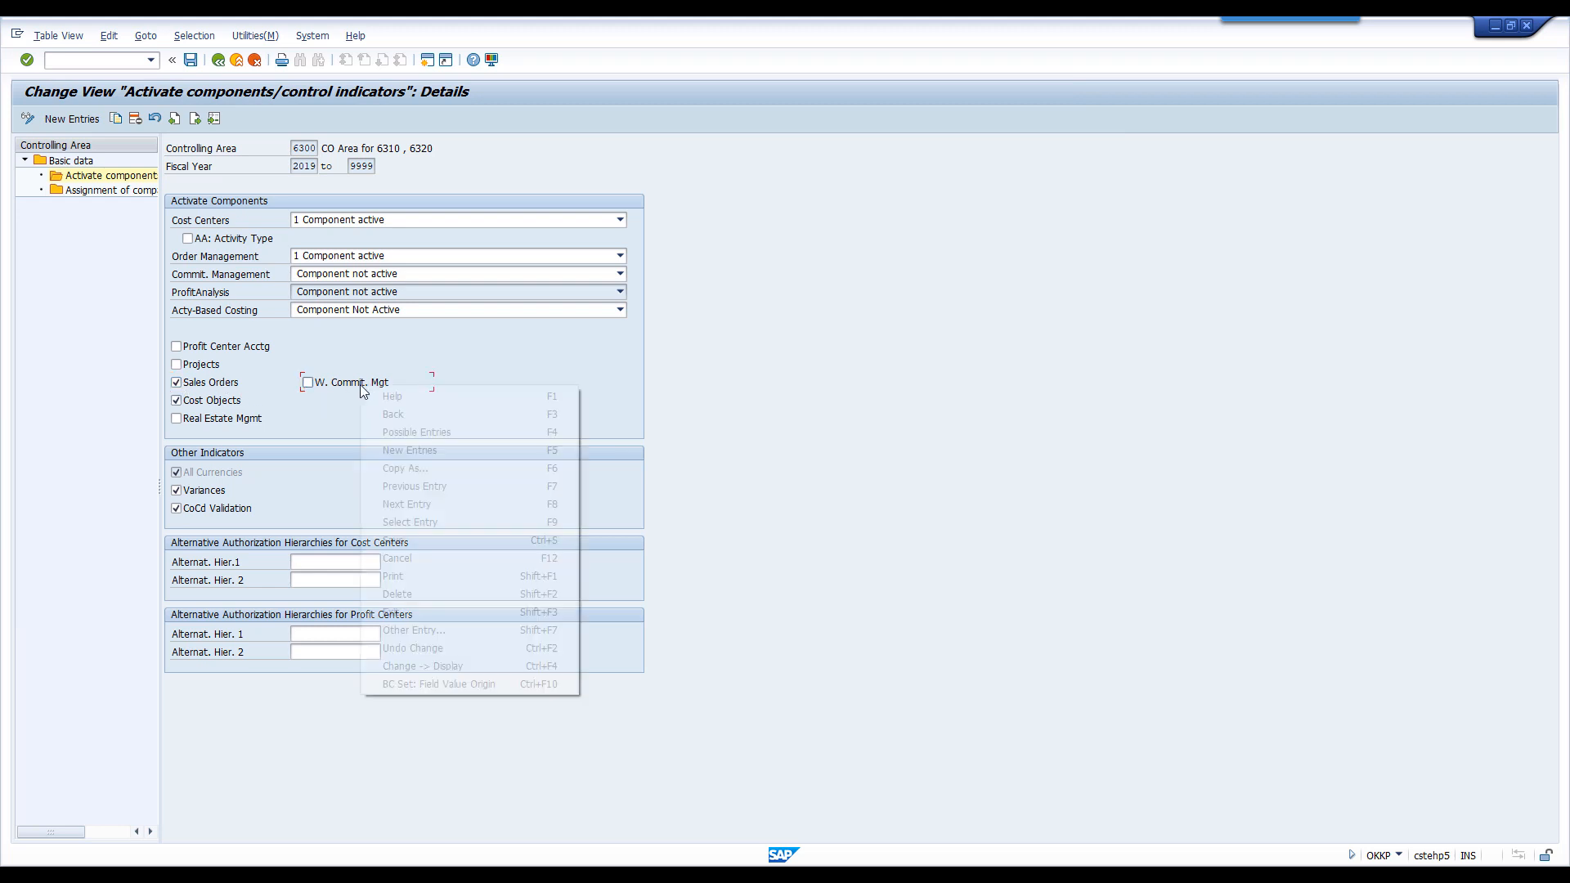
{"action": "left_click", "coordinate": [384, 397]}
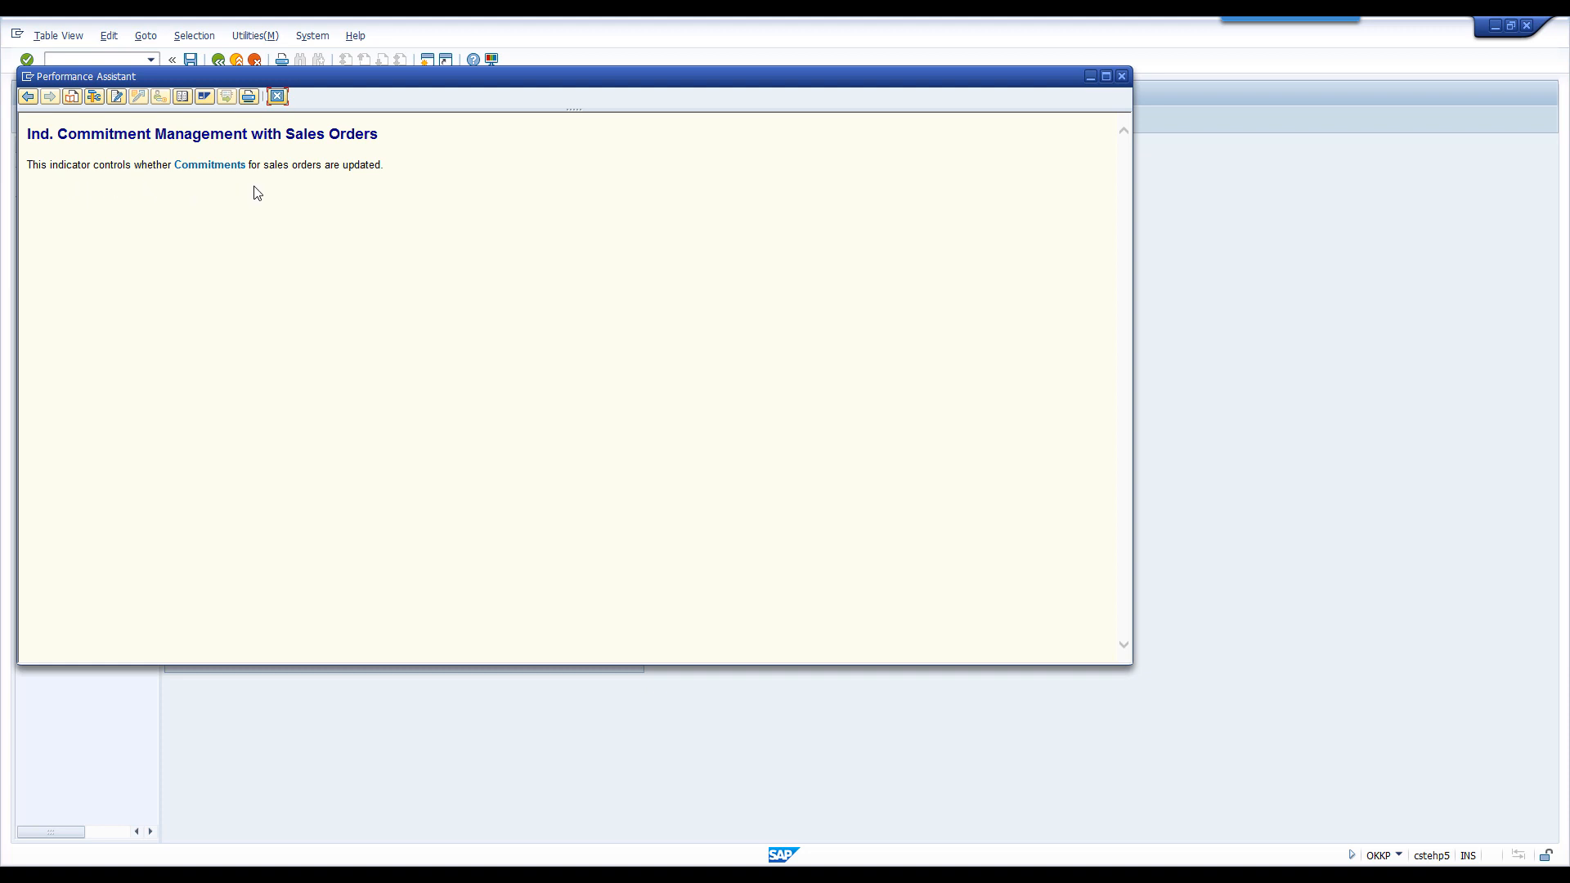
{"action": "left_click", "coordinate": [277, 96]}
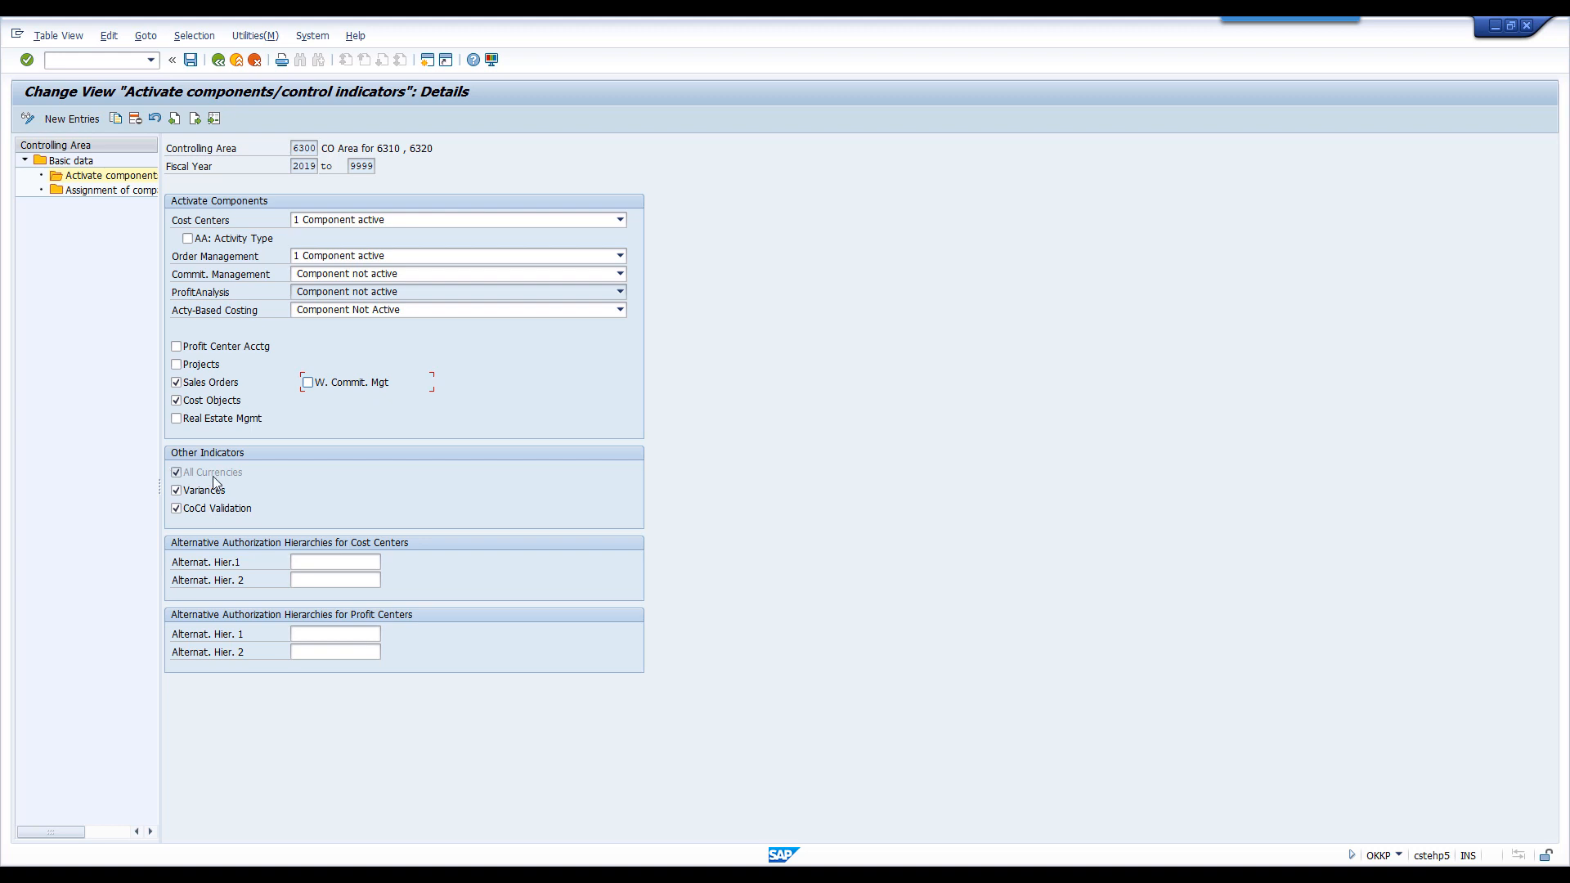
- Switch to Excel and enter the label transaction in cell N34 to begin a currencies example
{"action": "left_click", "coordinate": [1042, 875]}
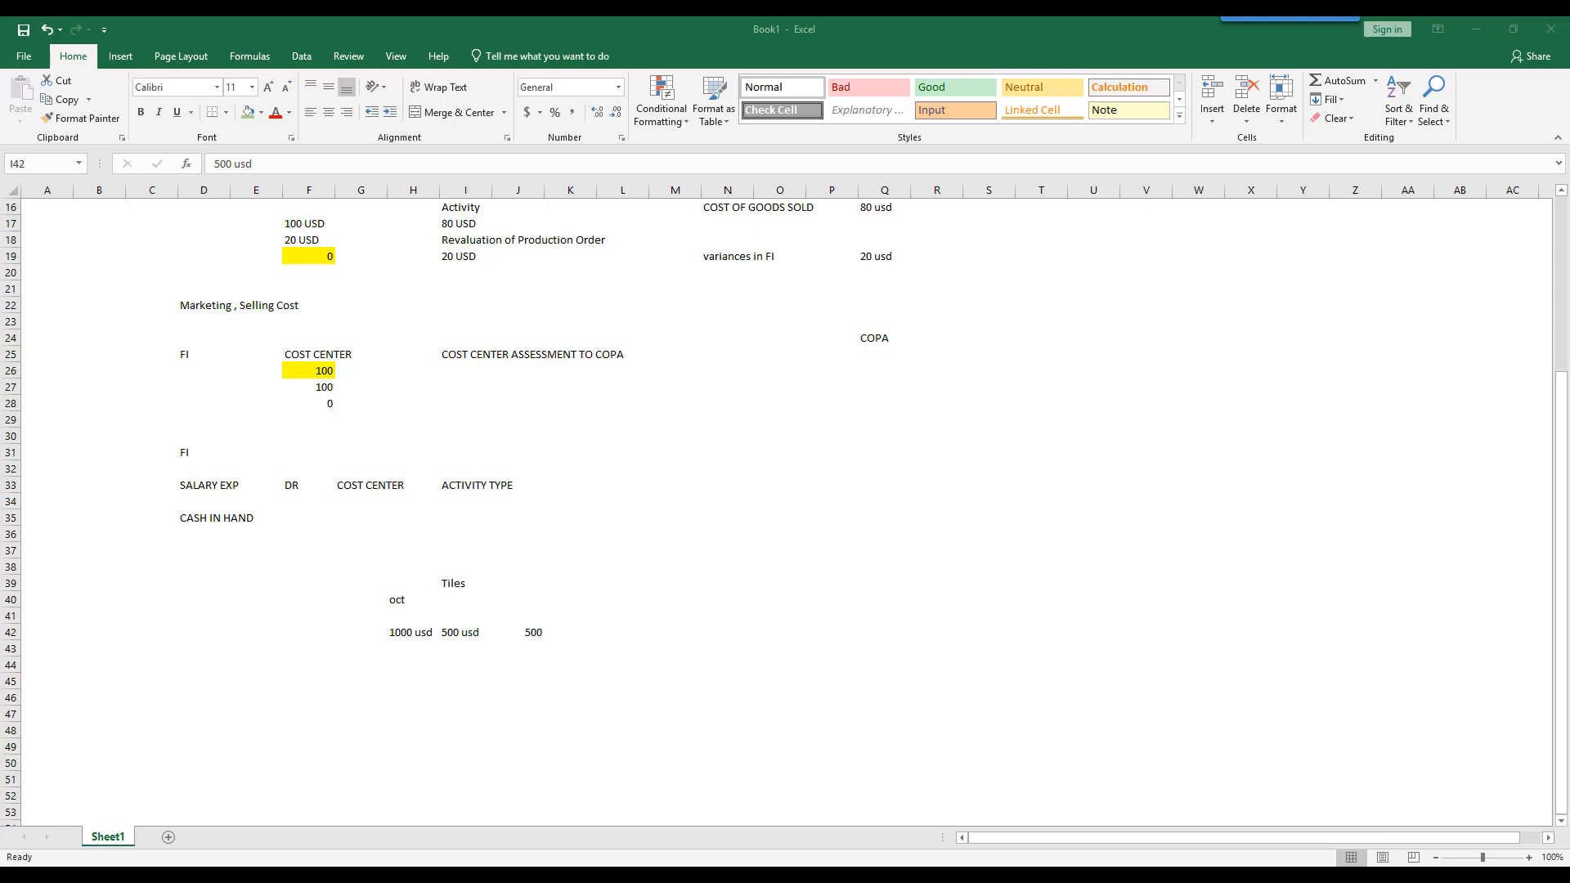
{"action": "left_click", "coordinate": [744, 499]}
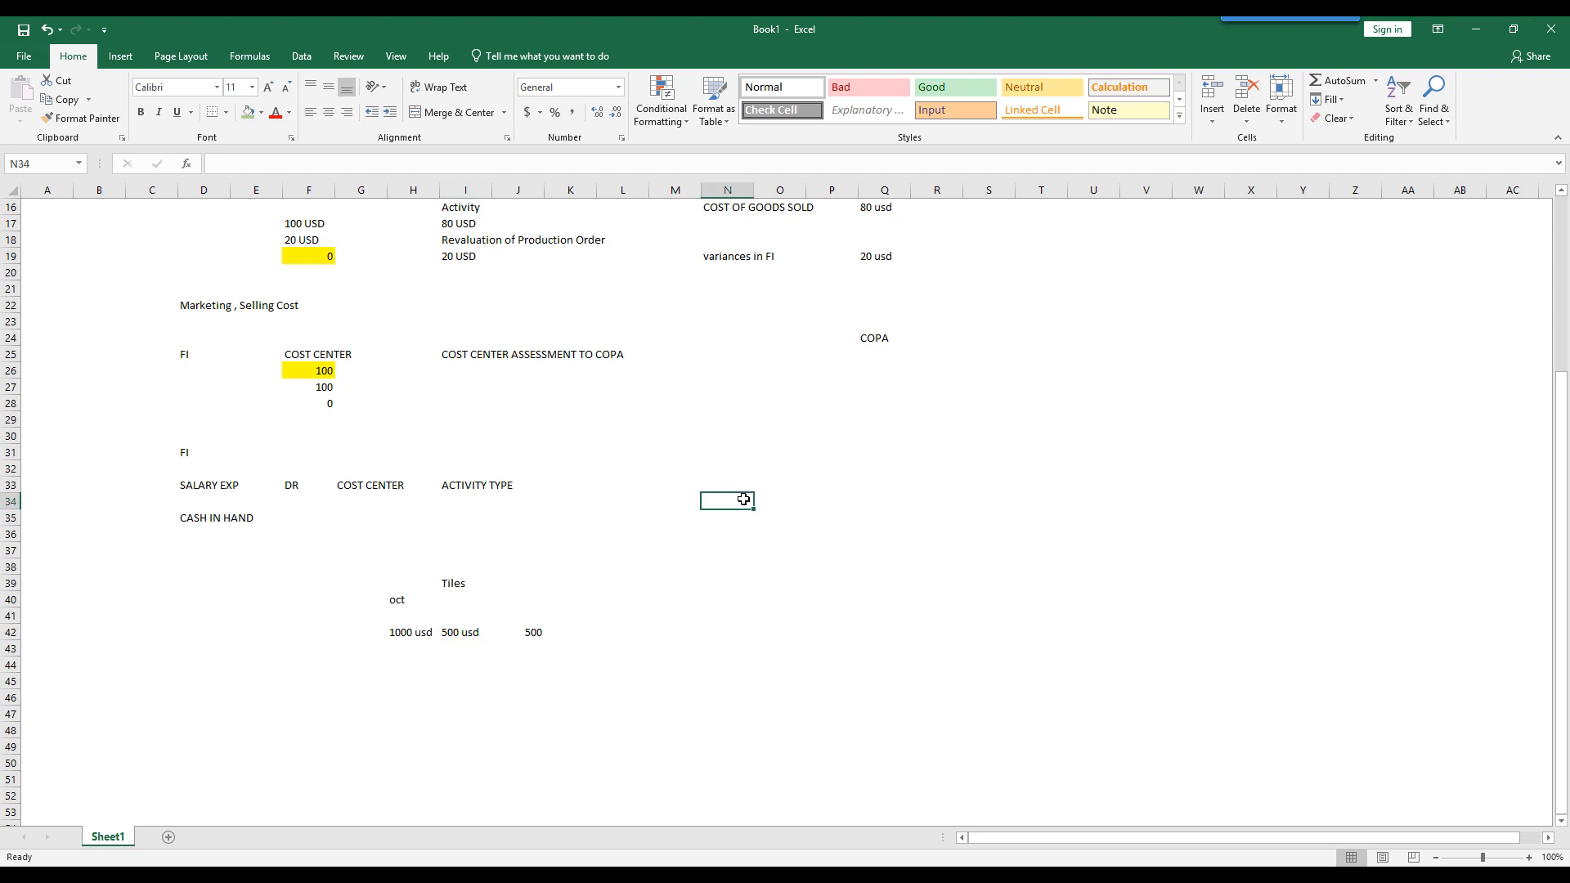
{"action": "type", "text": "transaction"}
{"action": "key", "text": "Return"}
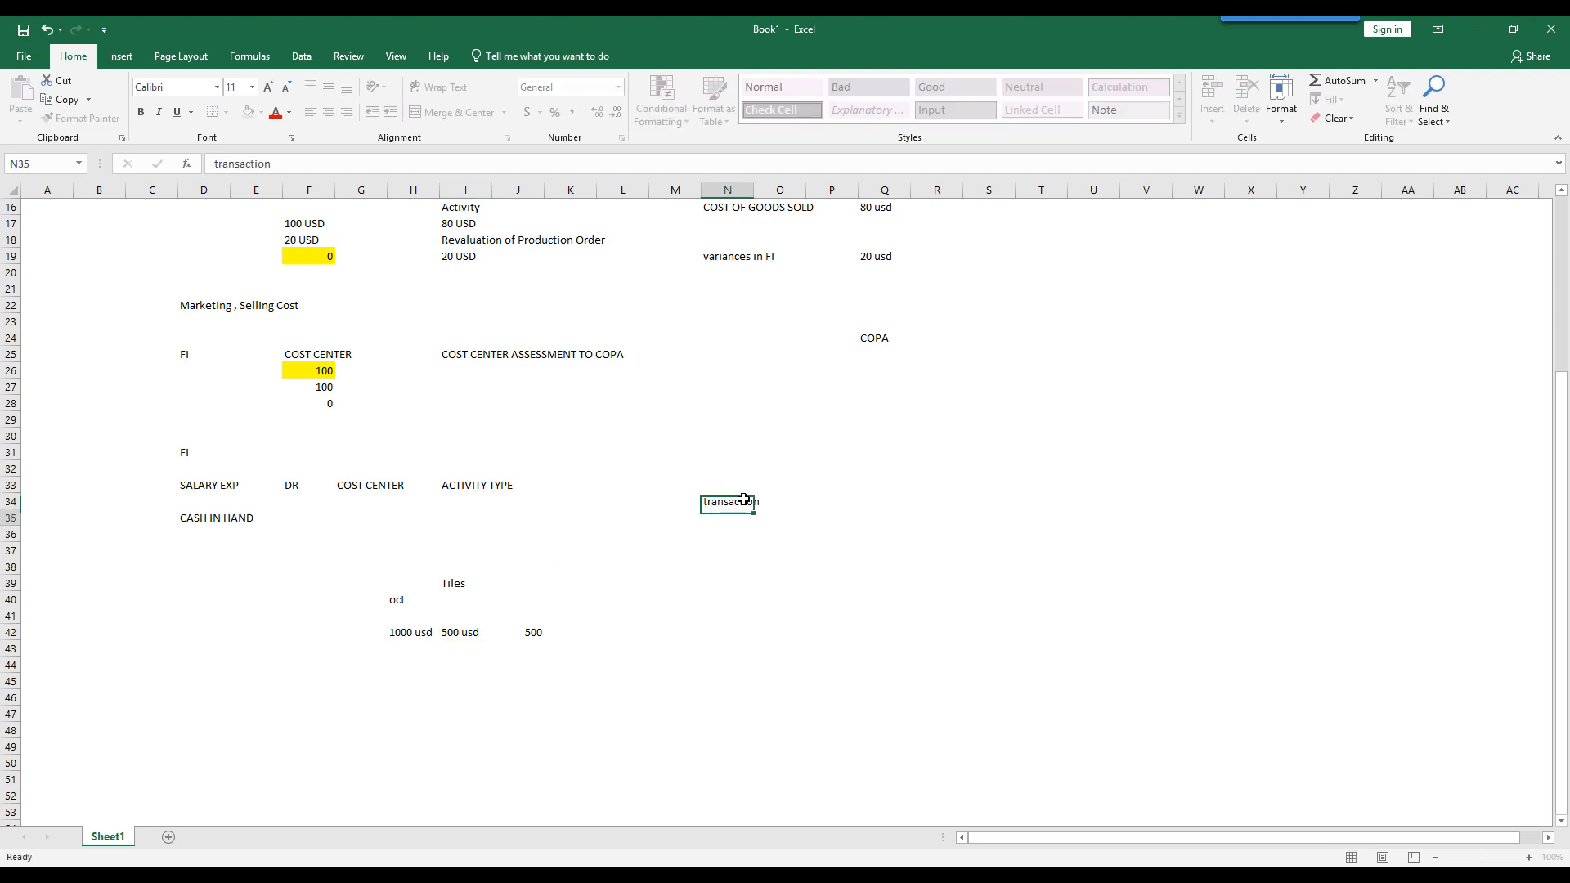
- Enter the labels object in cell N35 and controlling area in cell N36 of the currencies example
{"action": "type", "text": "object"}
{"action": "key", "text": "Return"}
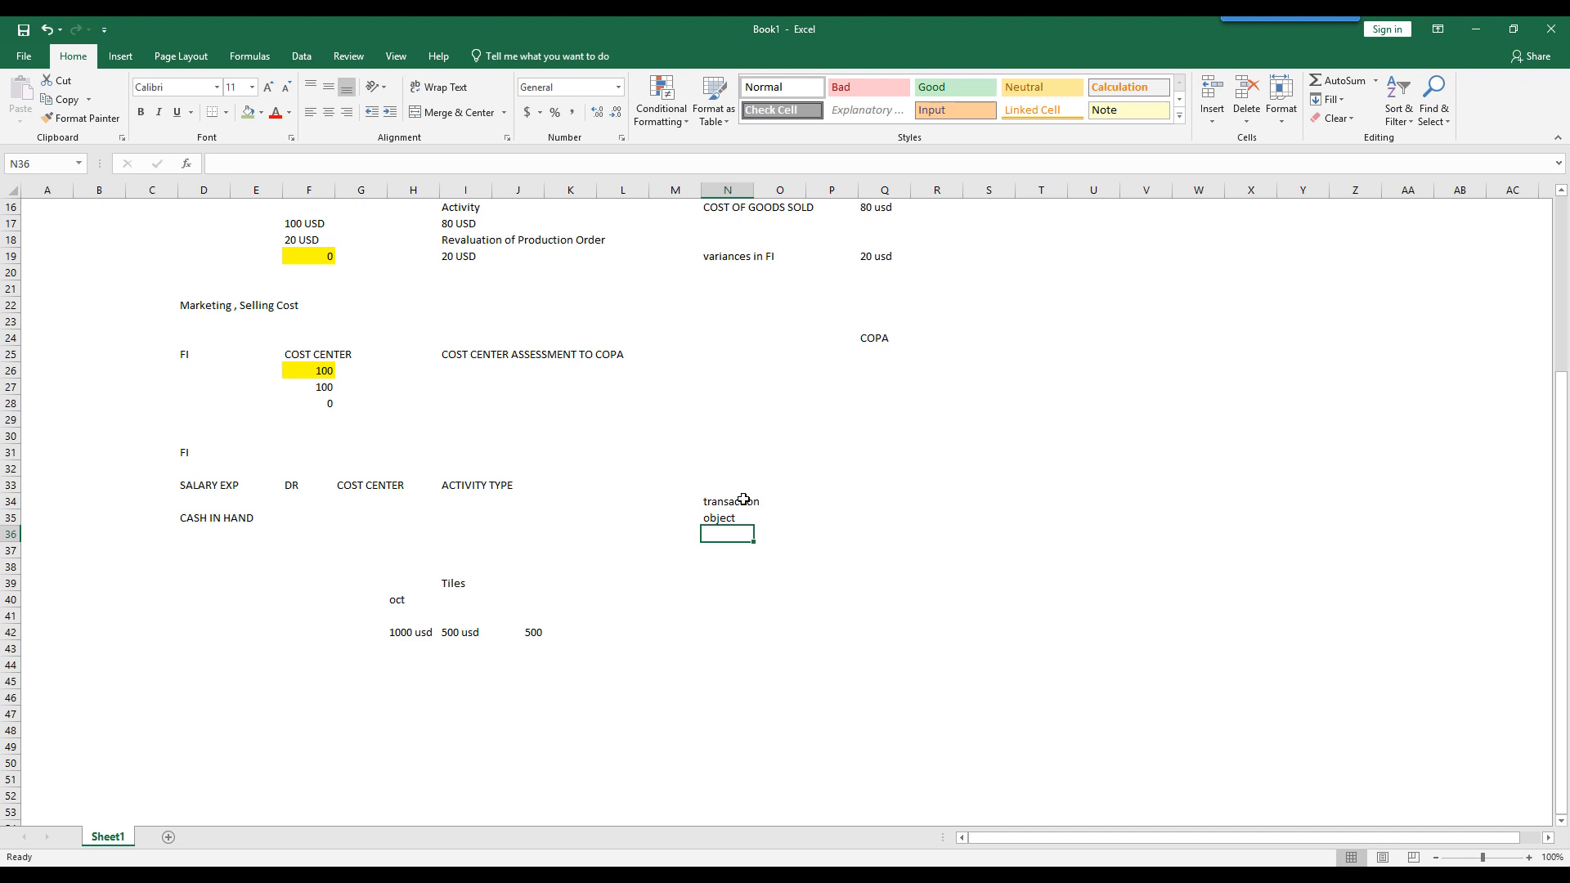
{"action": "type", "text": "control"}
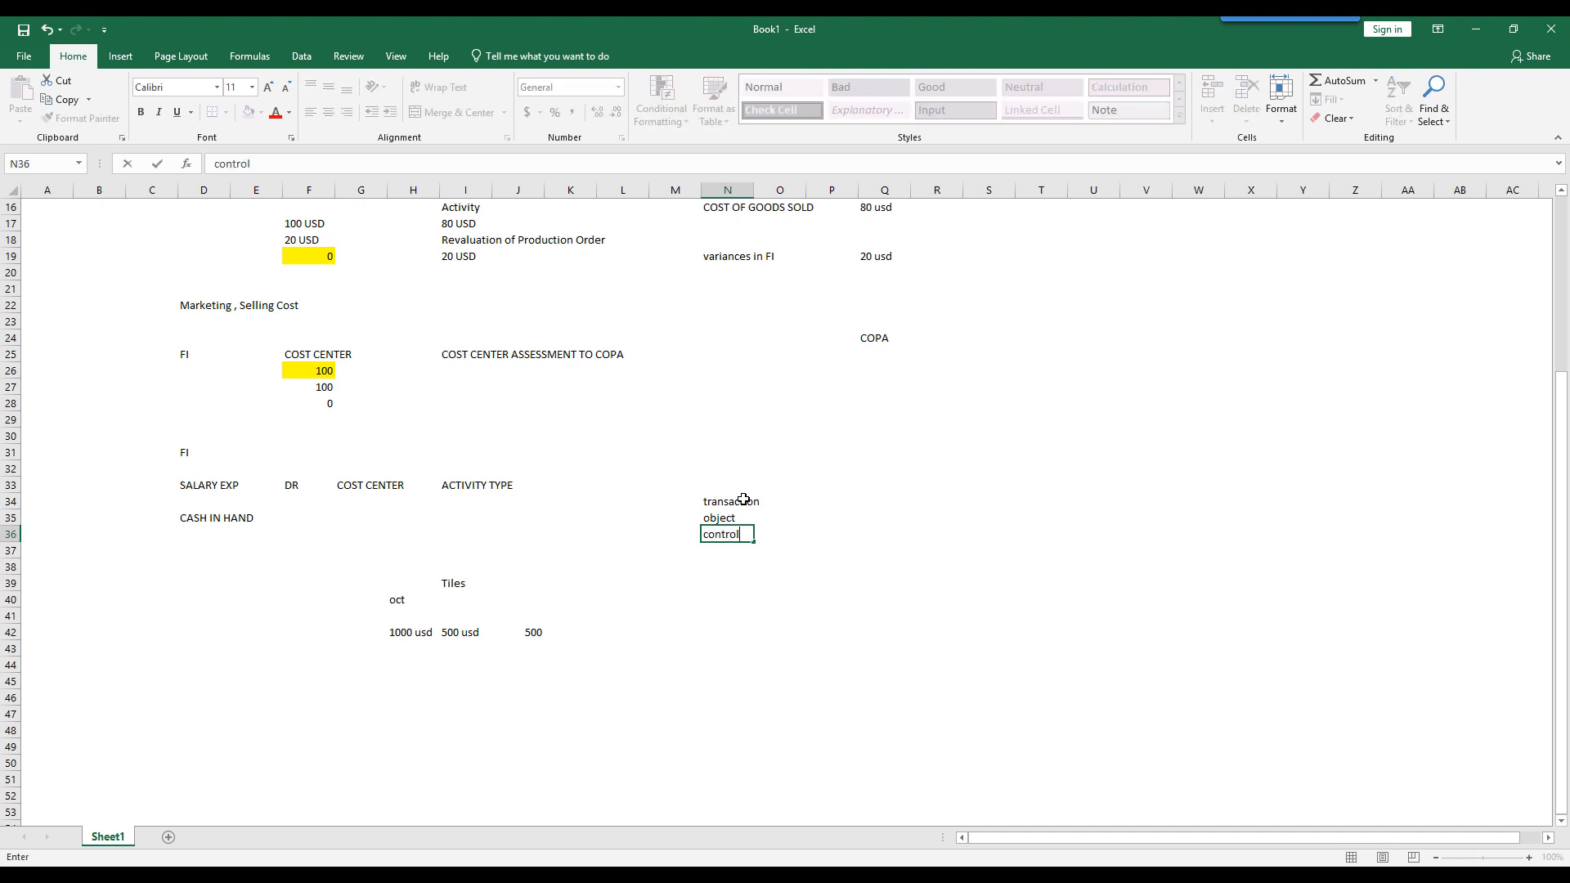
{"action": "type", "text": "ling araea"}
{"action": "key", "text": "Return"}
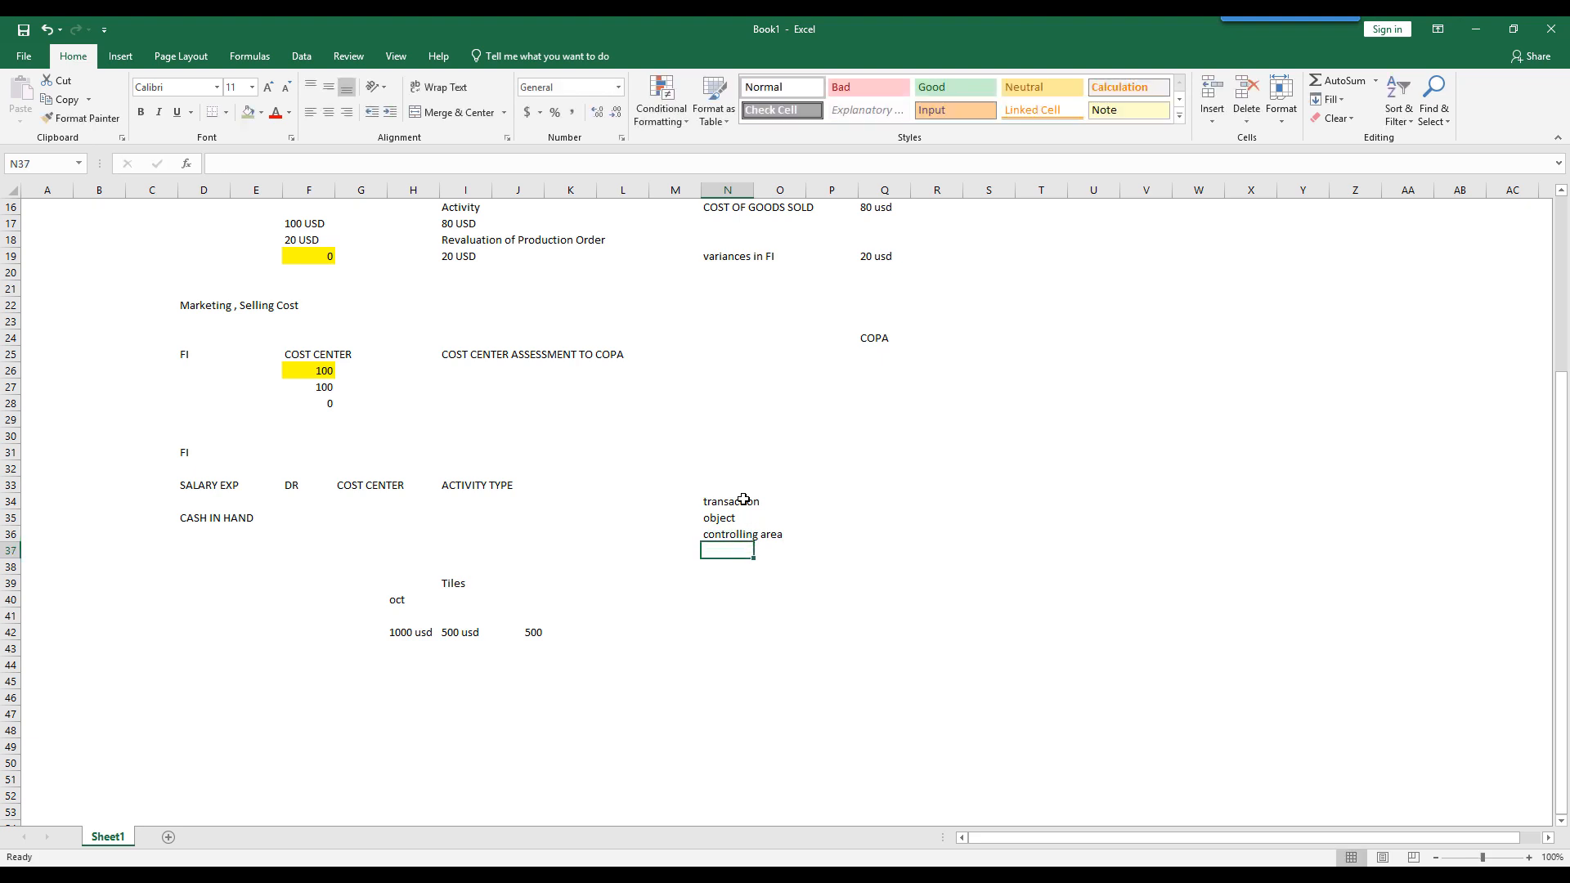
{"action": "left_click_drag", "start_coordinate": [711, 500], "coordinate": [787, 542]}
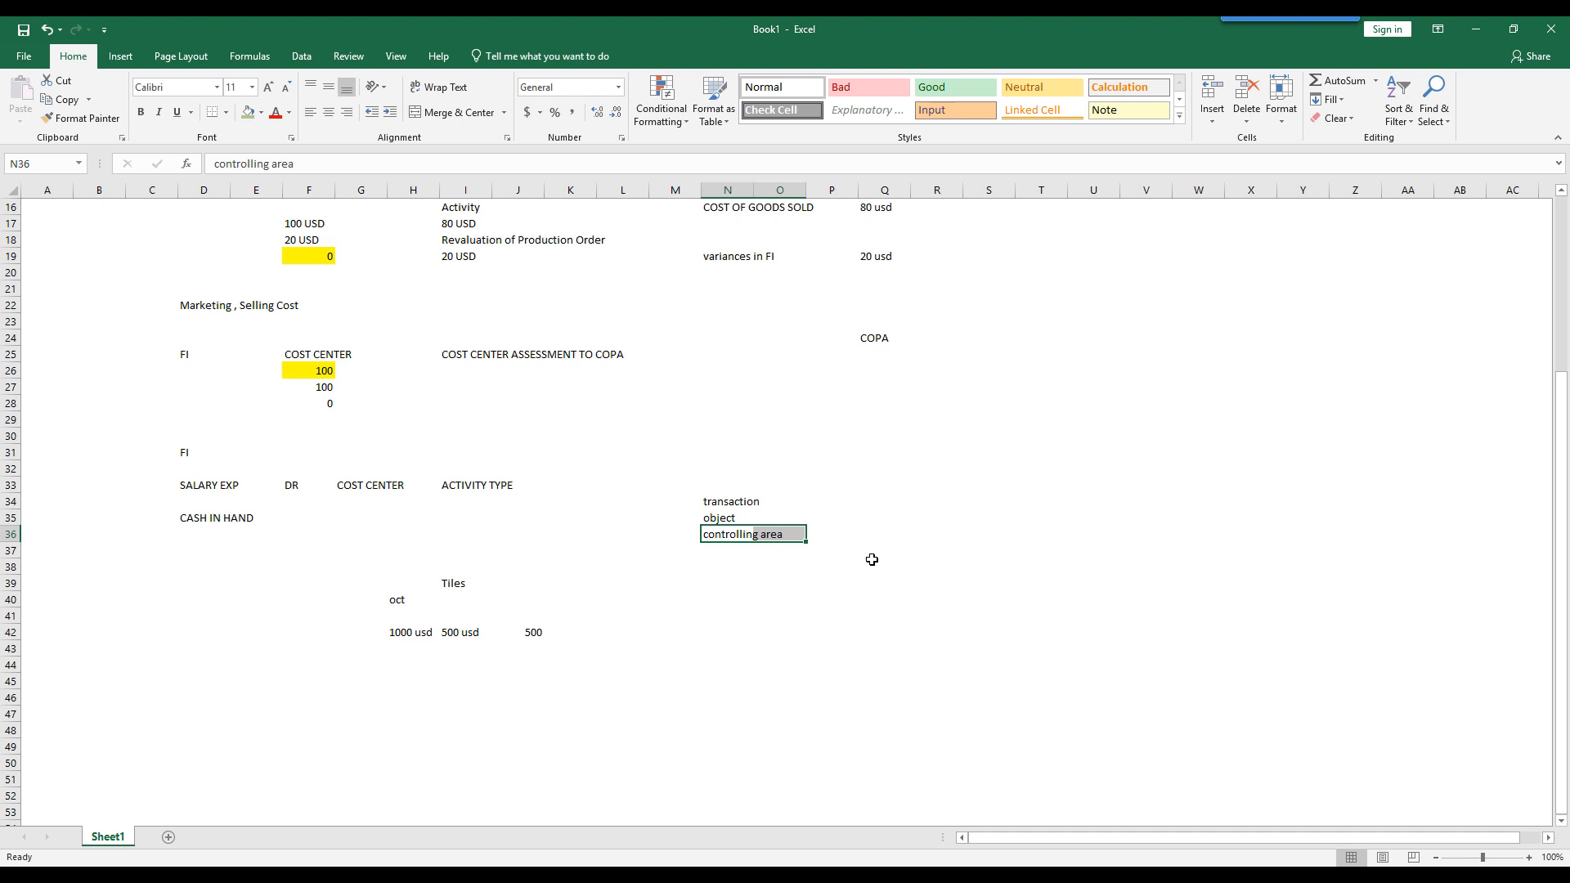
- Switch to the SAP table display and rerun the COEP line-item query for CO area 1000 with a maximum of 10 hits
{"action": "left_click", "coordinate": [943, 878]}
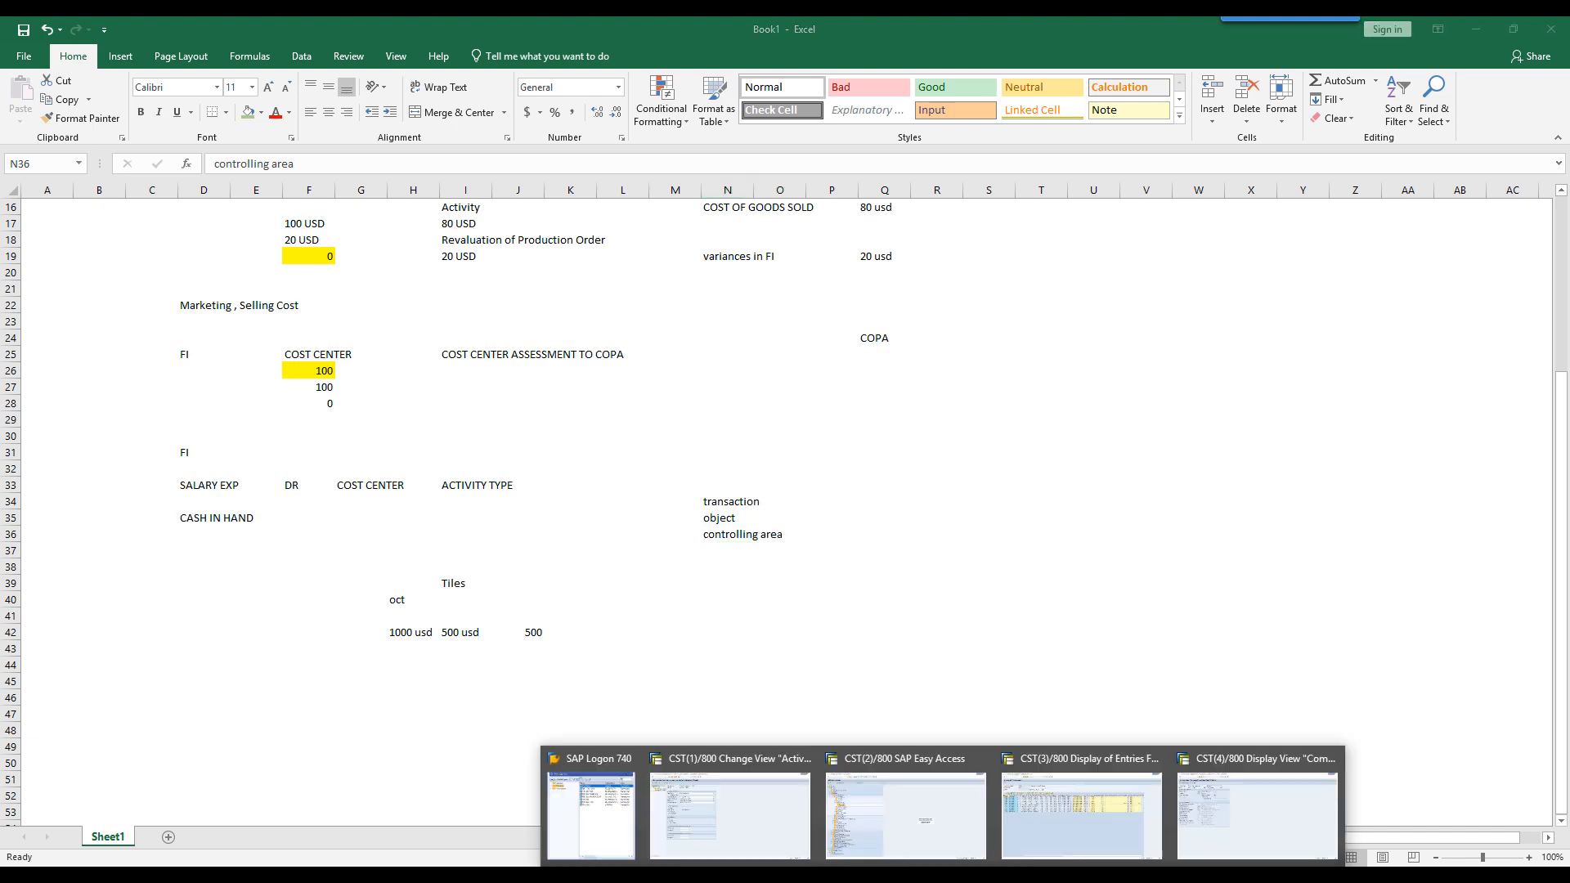
{"action": "left_click", "coordinate": [1048, 820]}
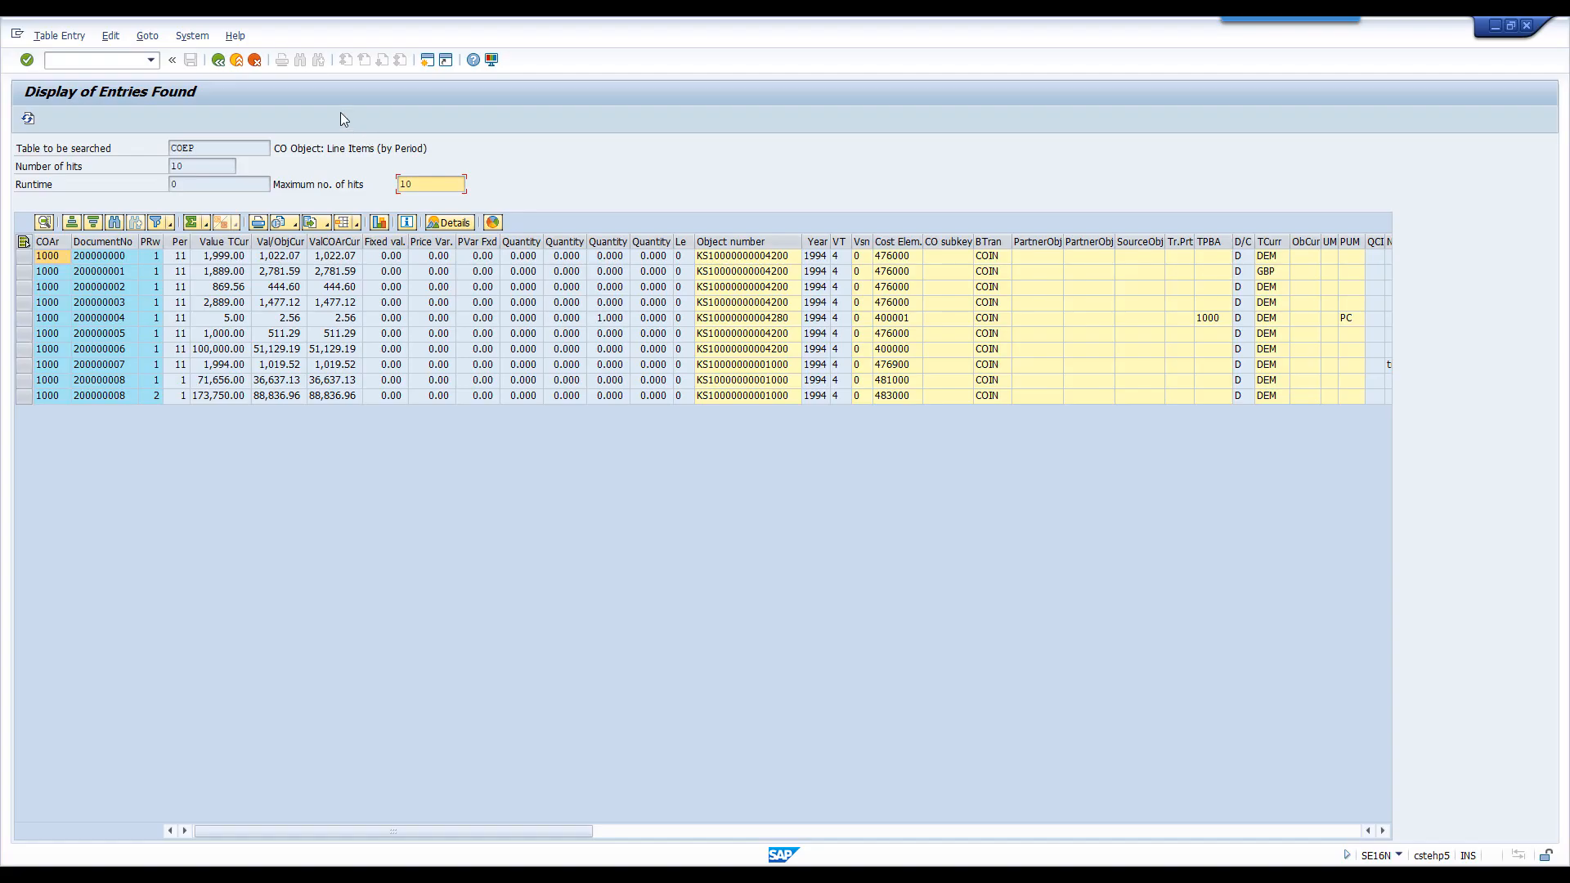
{"action": "left_click", "coordinate": [218, 61]}
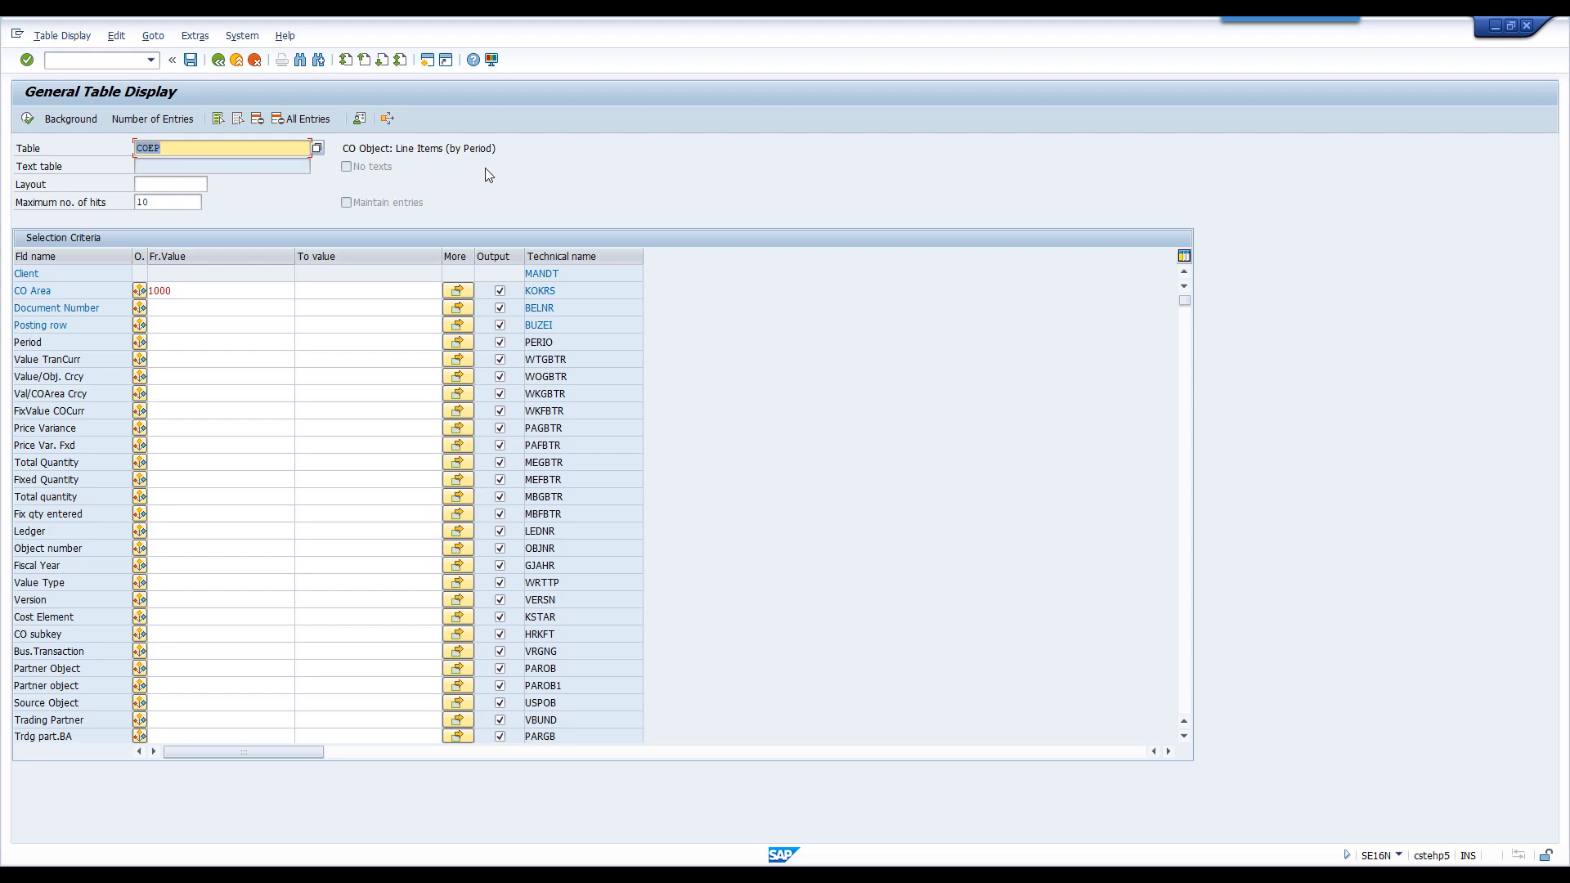
{"action": "double_click", "coordinate": [180, 290]}
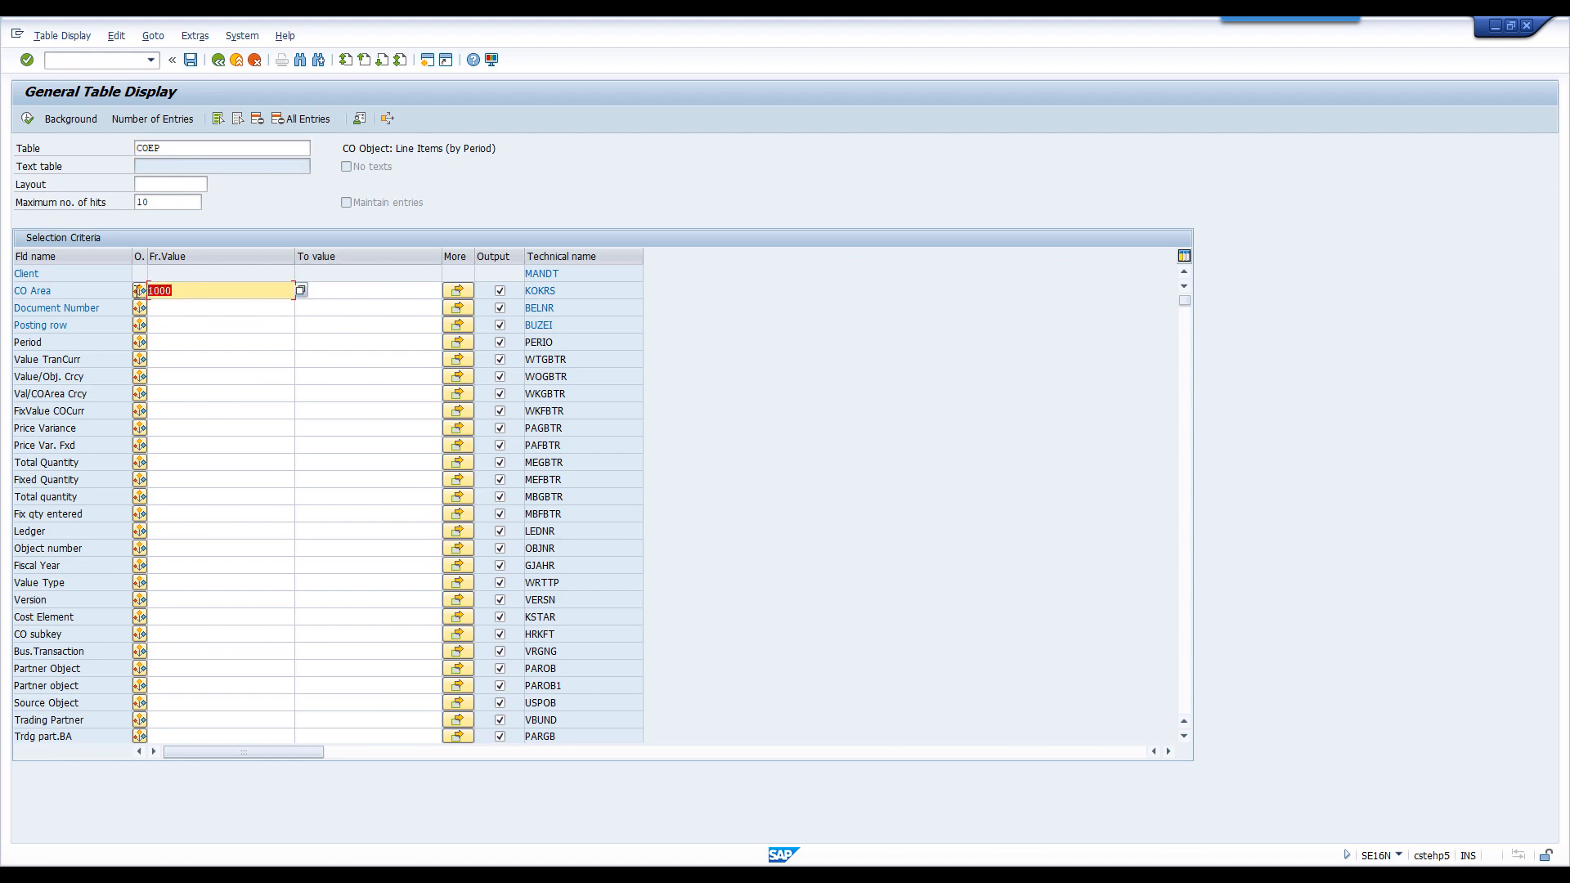
{"action": "left_click", "coordinate": [168, 202]}
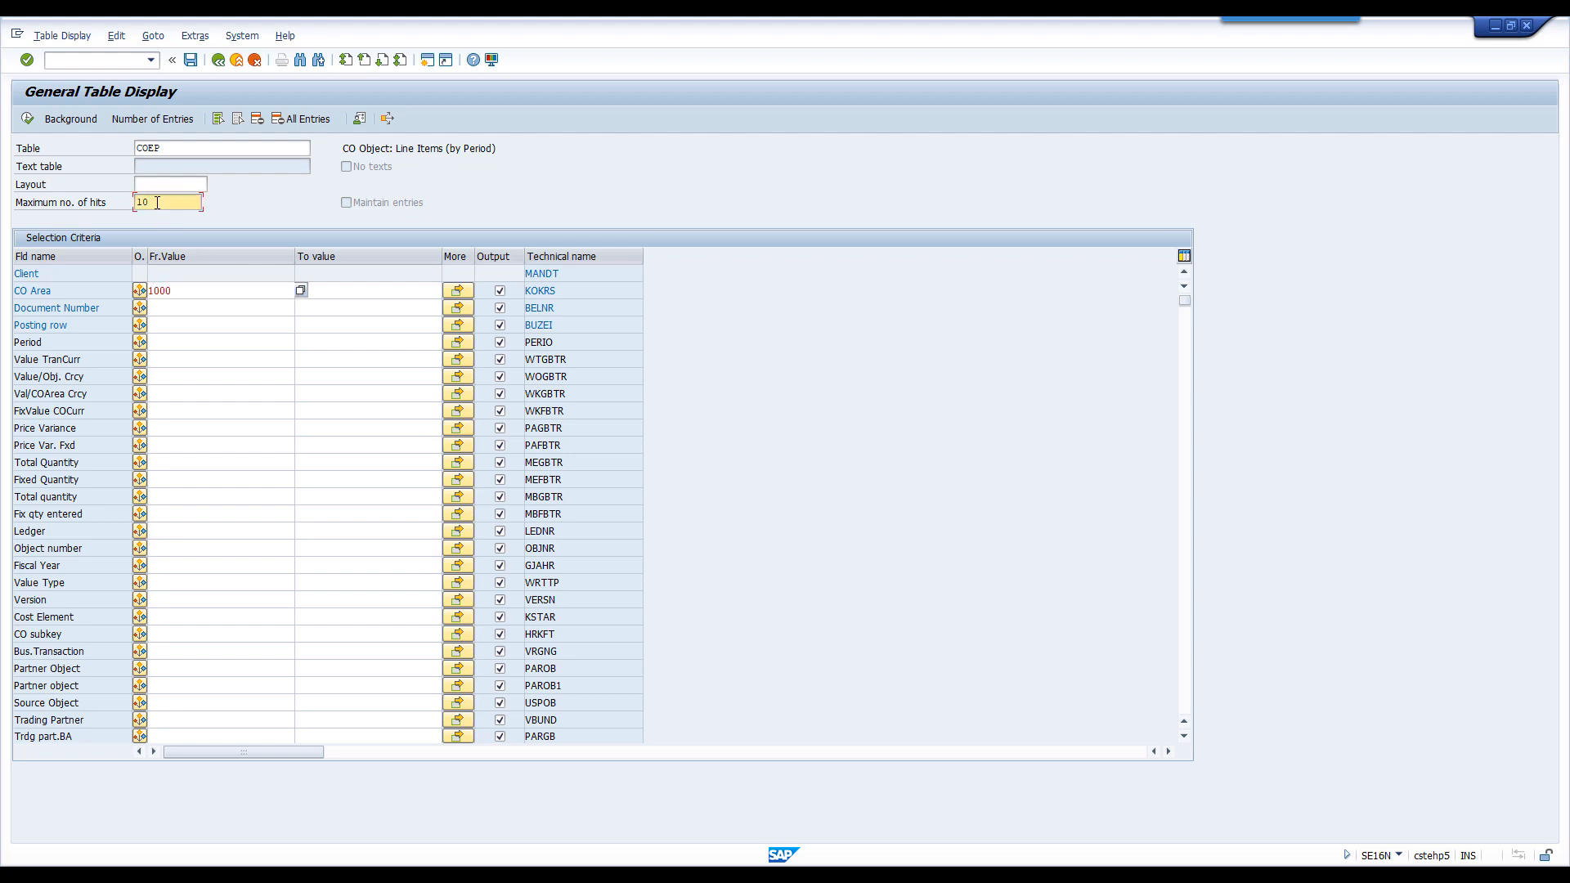
{"action": "left_click", "coordinate": [27, 118]}
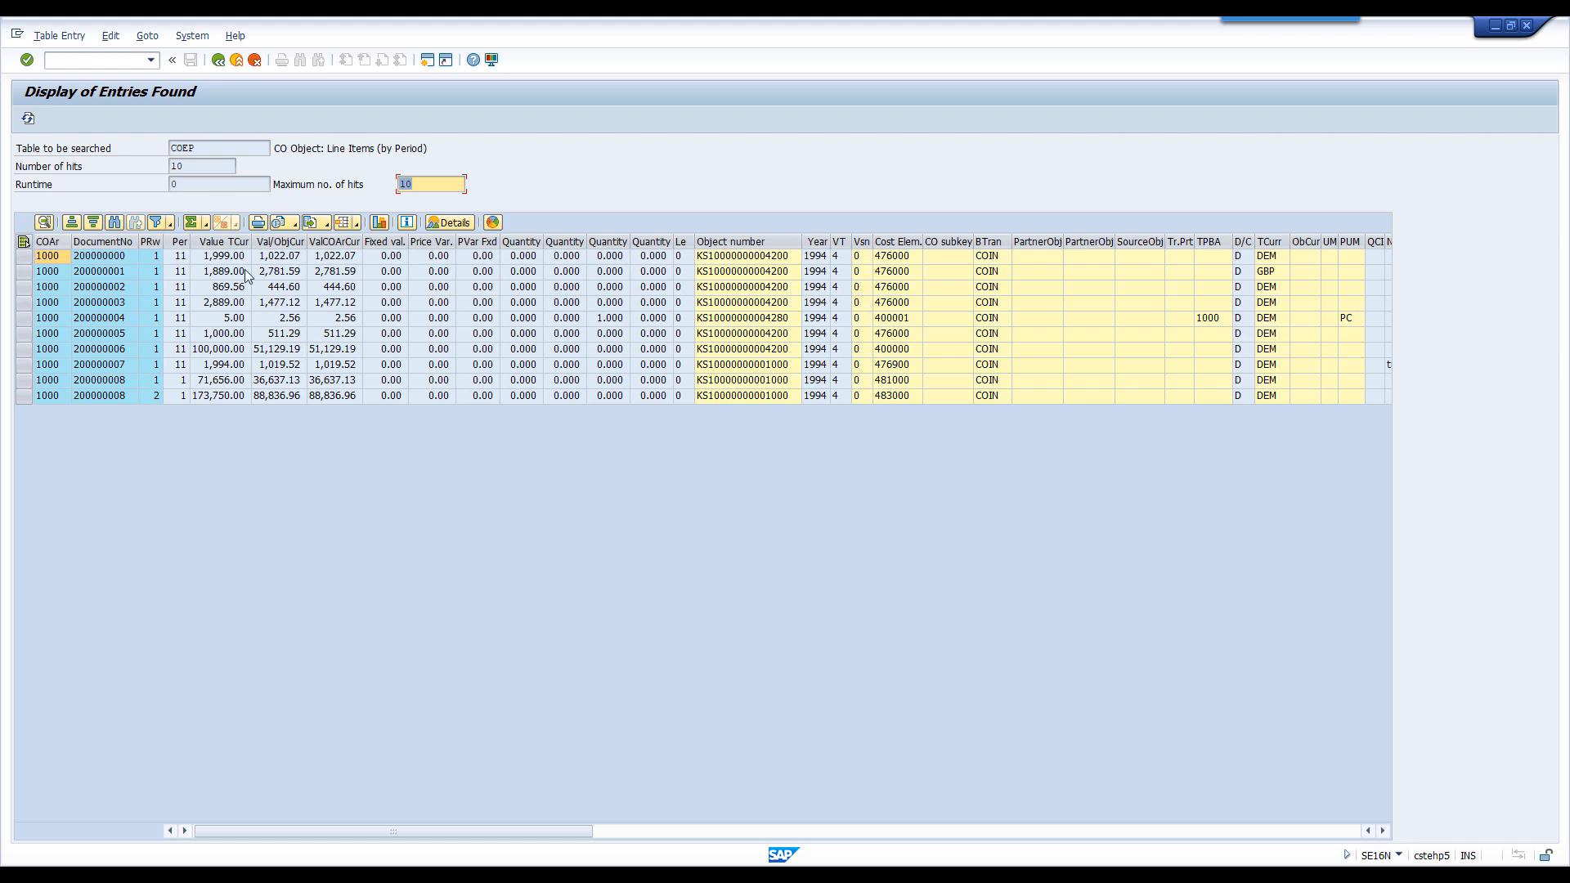
- Compare the transaction, object and controlling area currency values of the first COEP line item
{"action": "left_click", "coordinate": [222, 259]}
{"action": "left_click_drag", "start_coordinate": [222, 260], "coordinate": [269, 262]}
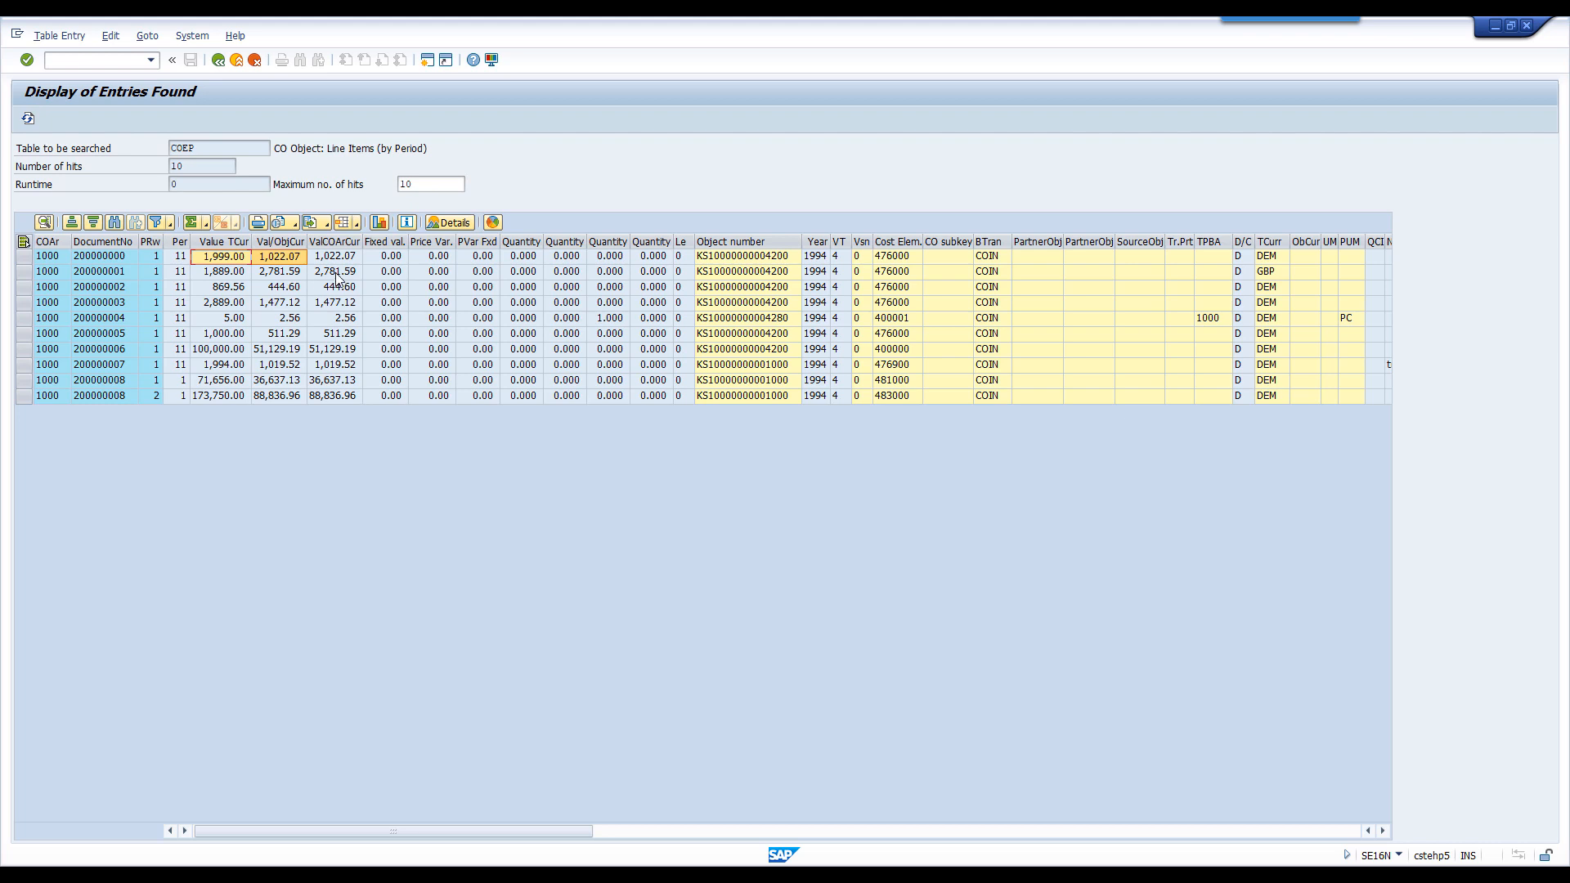
{"action": "left_click_drag", "start_coordinate": [342, 260], "coordinate": [234, 257]}
- Switch to Excel and assign inr to transaction, usd to object and eur to controlling area in cells P34 to P36
{"action": "key", "text": "alt+Tab"}
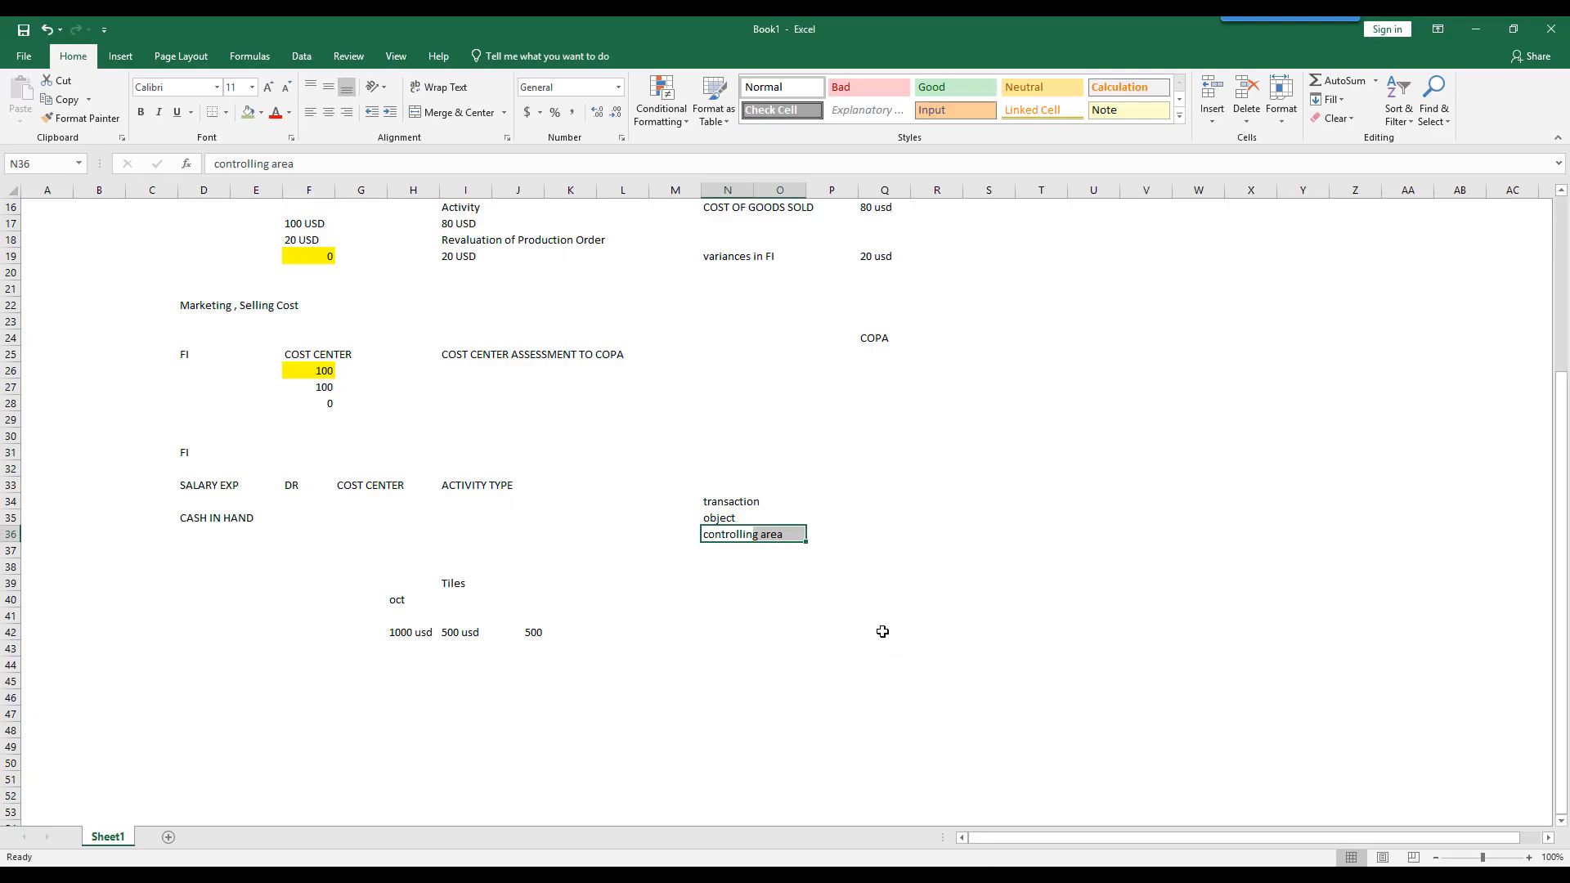
{"action": "left_click", "coordinate": [828, 536]}
{"action": "type", "text": "eur"}
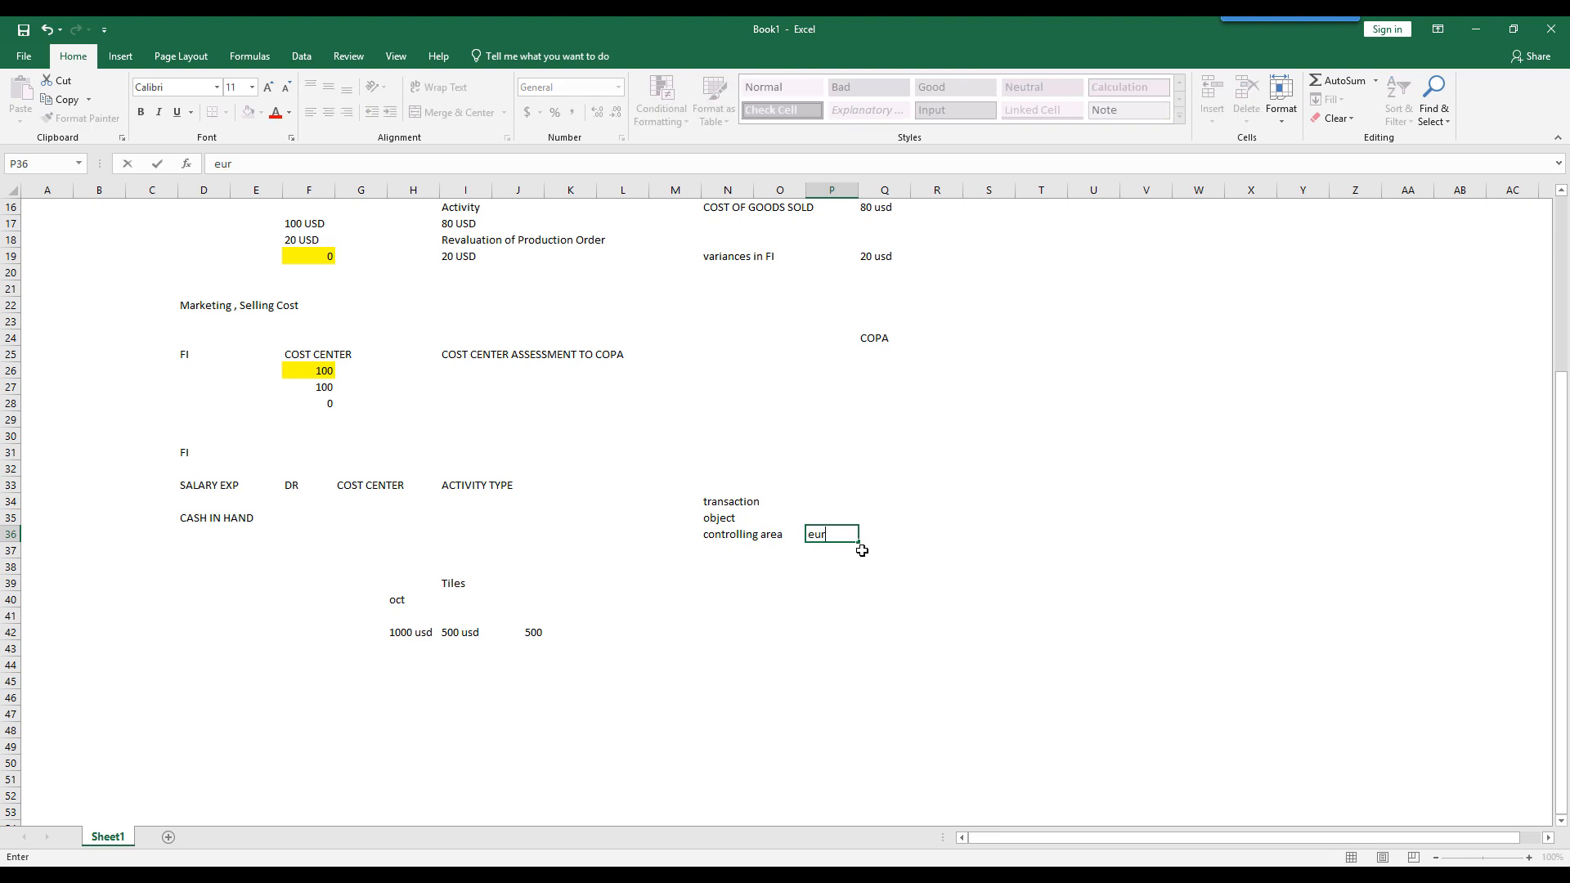
{"action": "key", "text": "Up"}
{"action": "type", "text": "usd"}
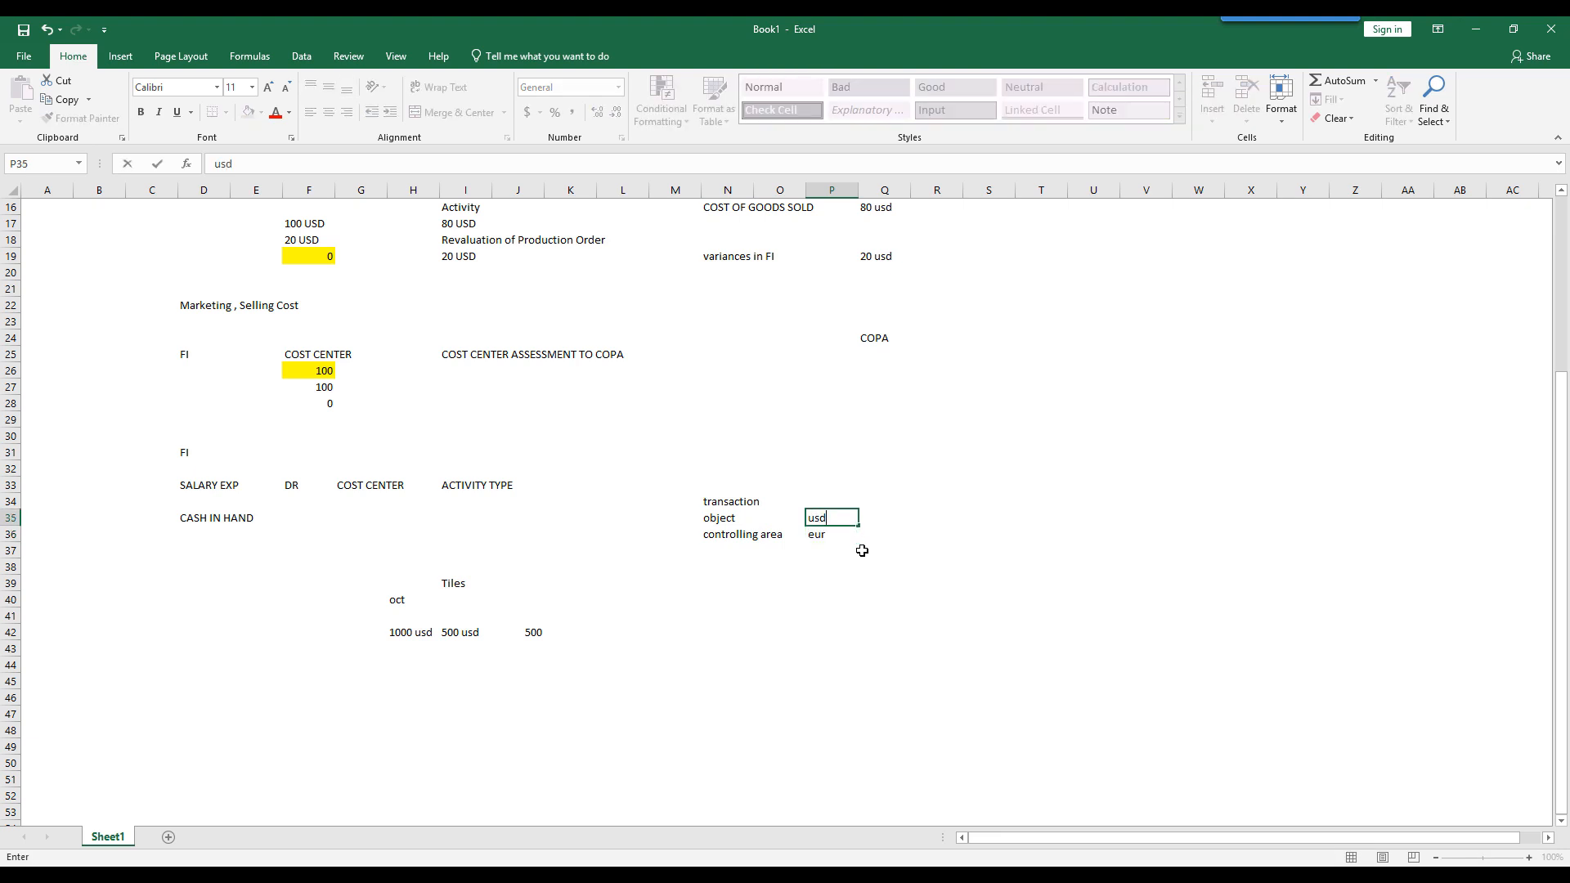
{"action": "key", "text": "Return"}
{"action": "key", "text": "Up"}
{"action": "key", "text": "Up"}
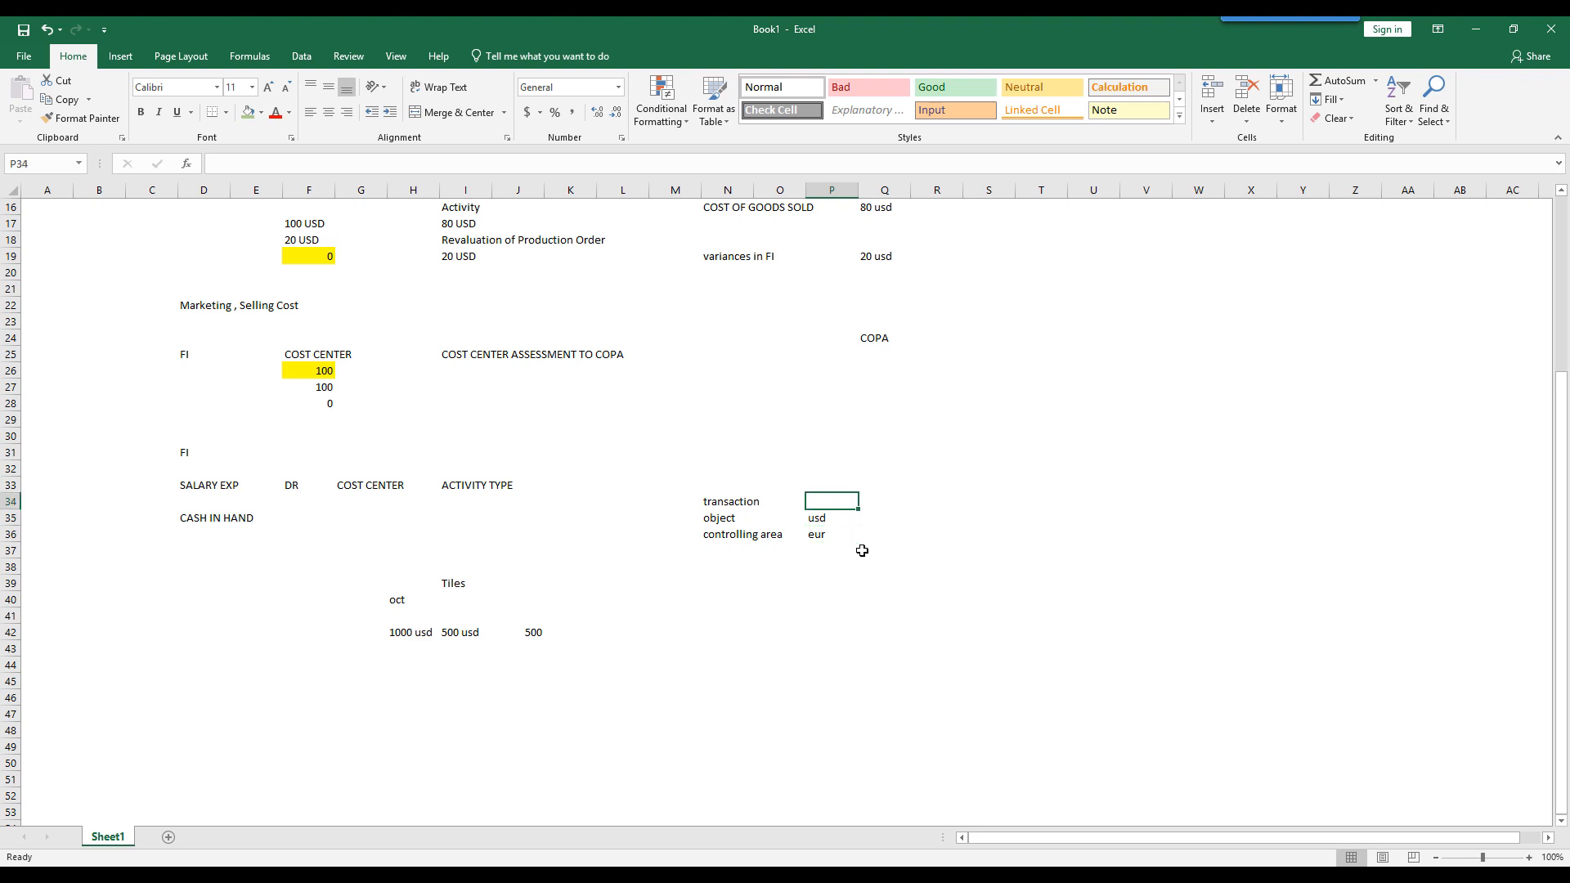
{"action": "type", "text": "inr"}
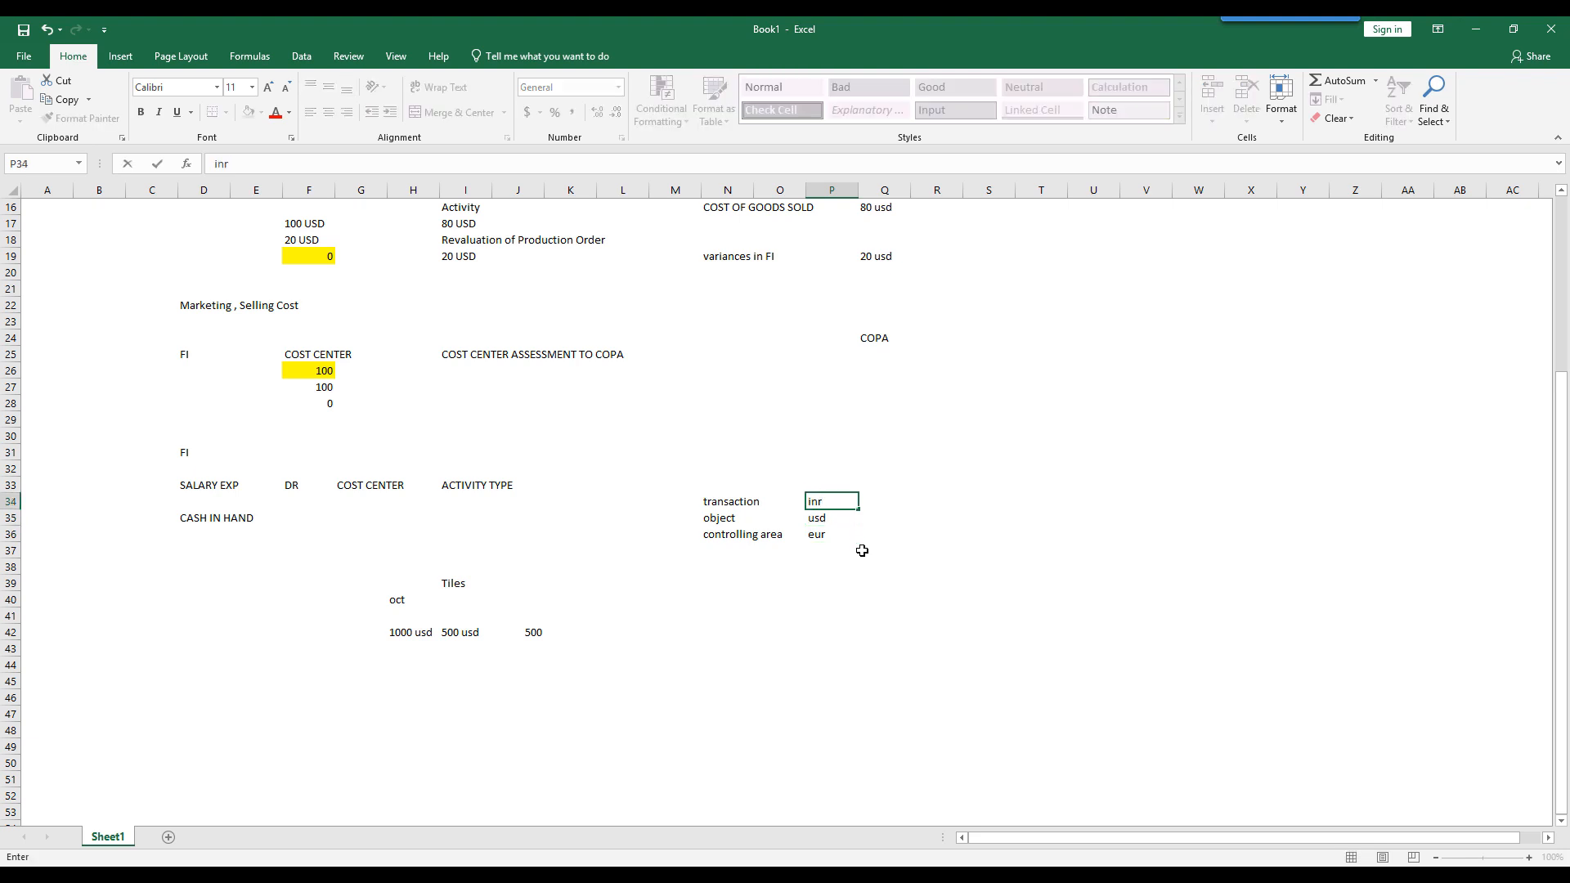
{"action": "key", "text": "Return"}
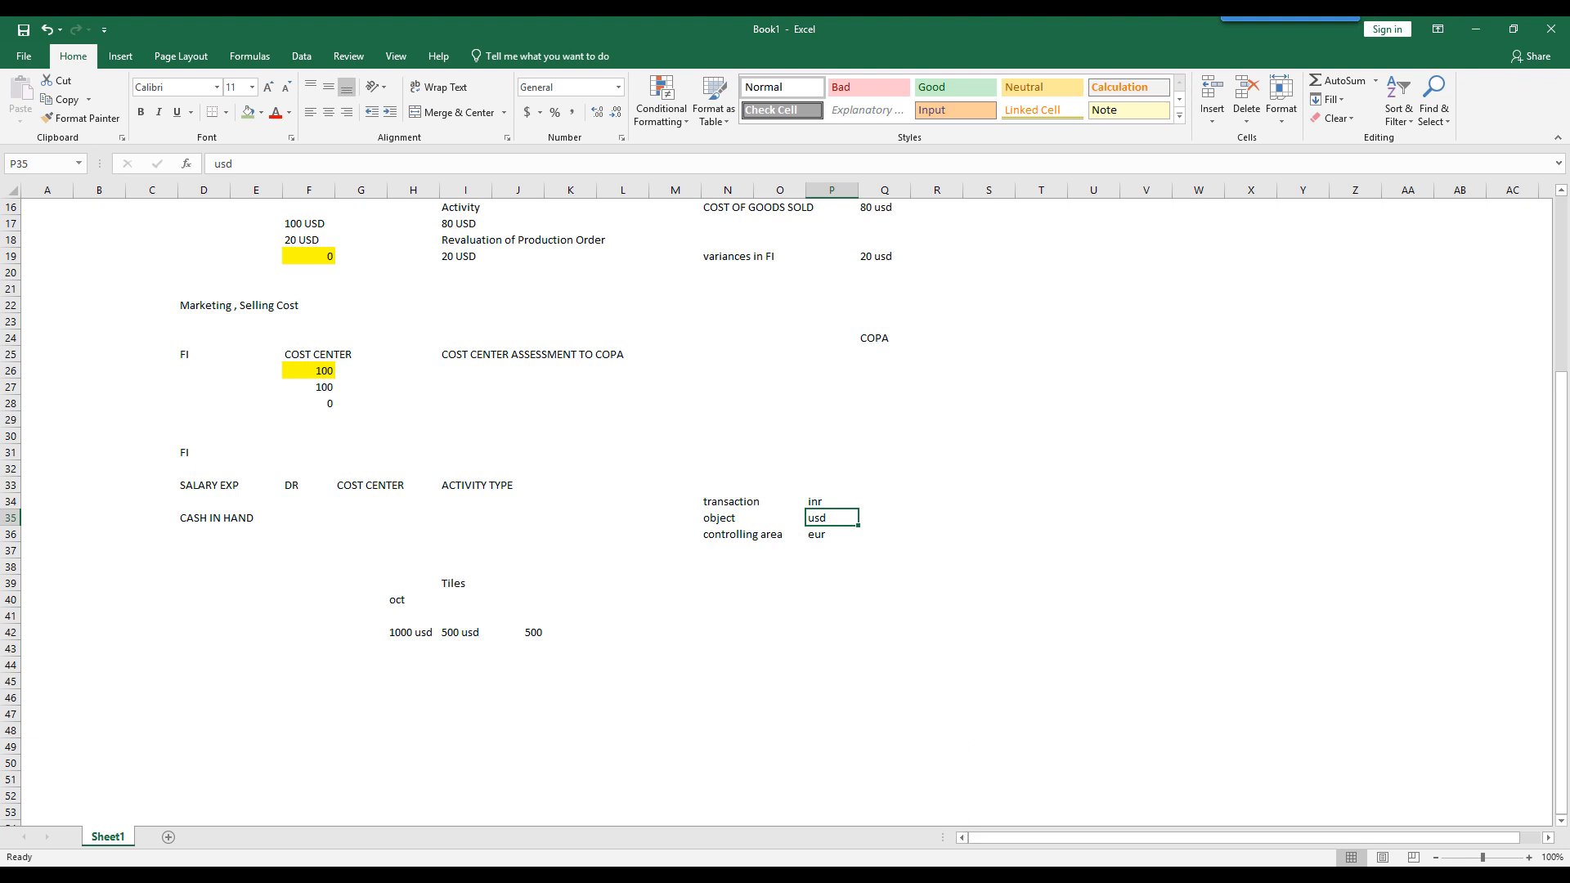
- Switch to the SAP settings of controlling area 6300, read the Variances field help including the primary cost definition, and close it
{"action": "mouse_move", "coordinate": [969, 865]}
{"action": "left_click", "coordinate": [779, 796]}
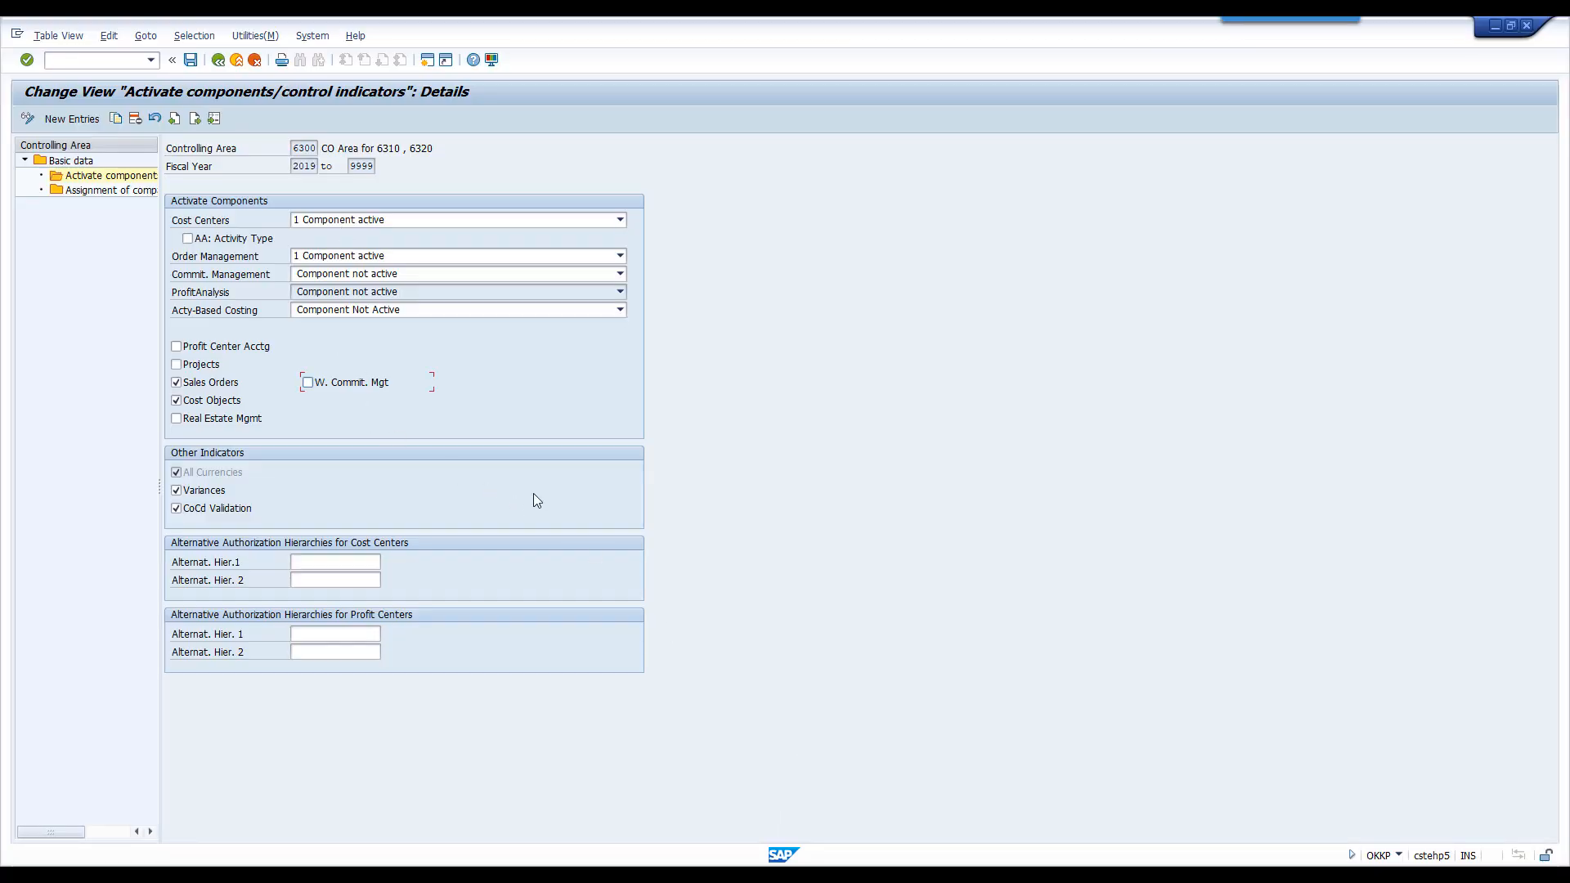
{"action": "right_click", "coordinate": [215, 494]}
{"action": "left_click", "coordinate": [231, 509]}
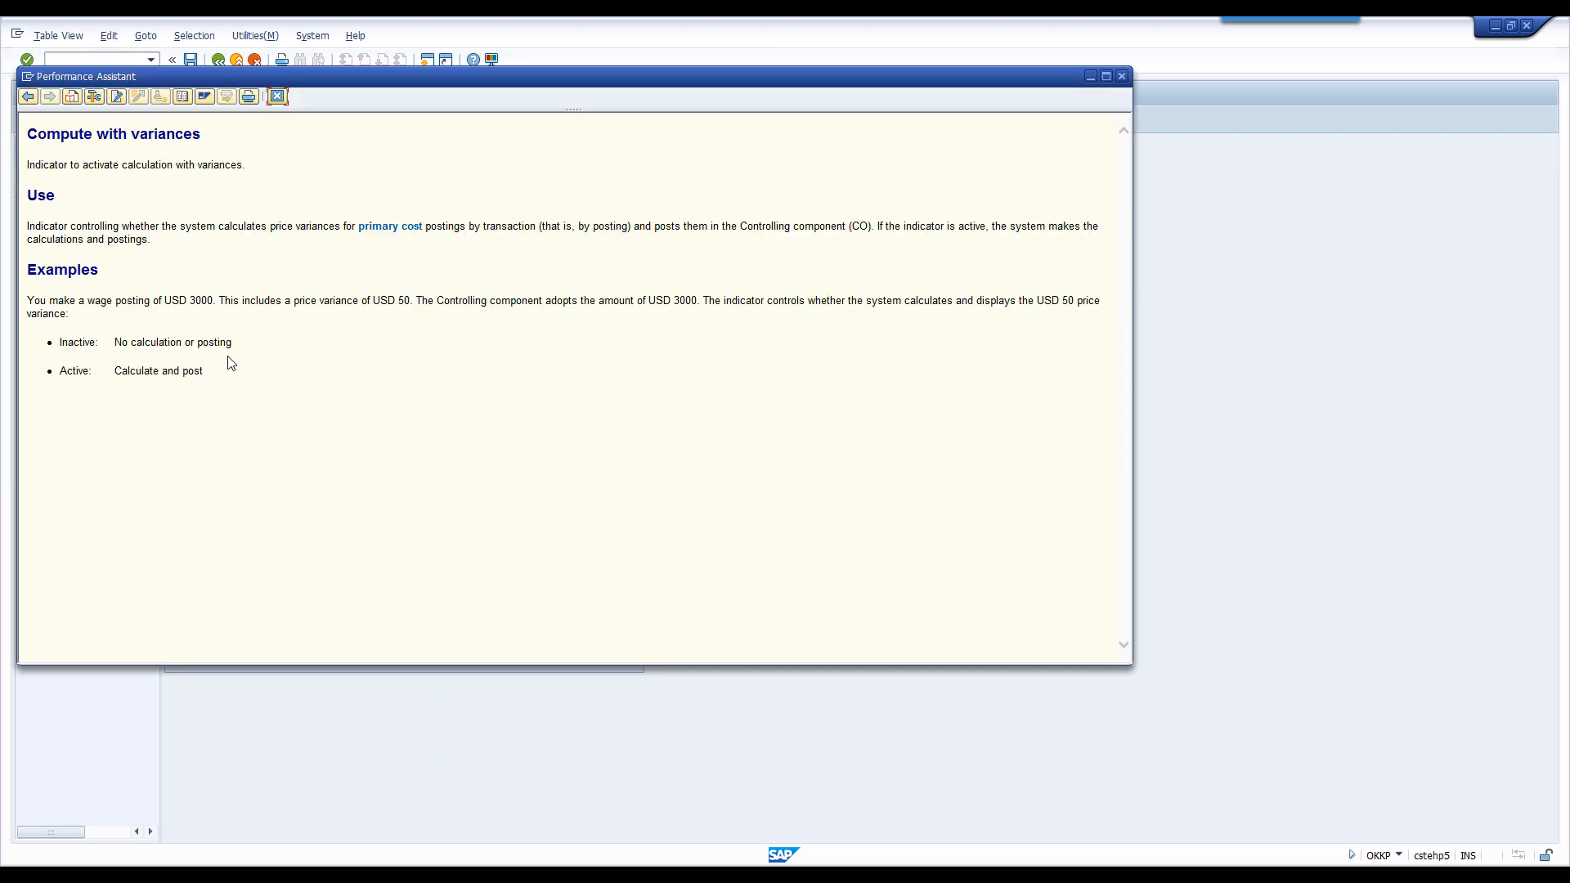
{"action": "left_click", "coordinate": [406, 227]}
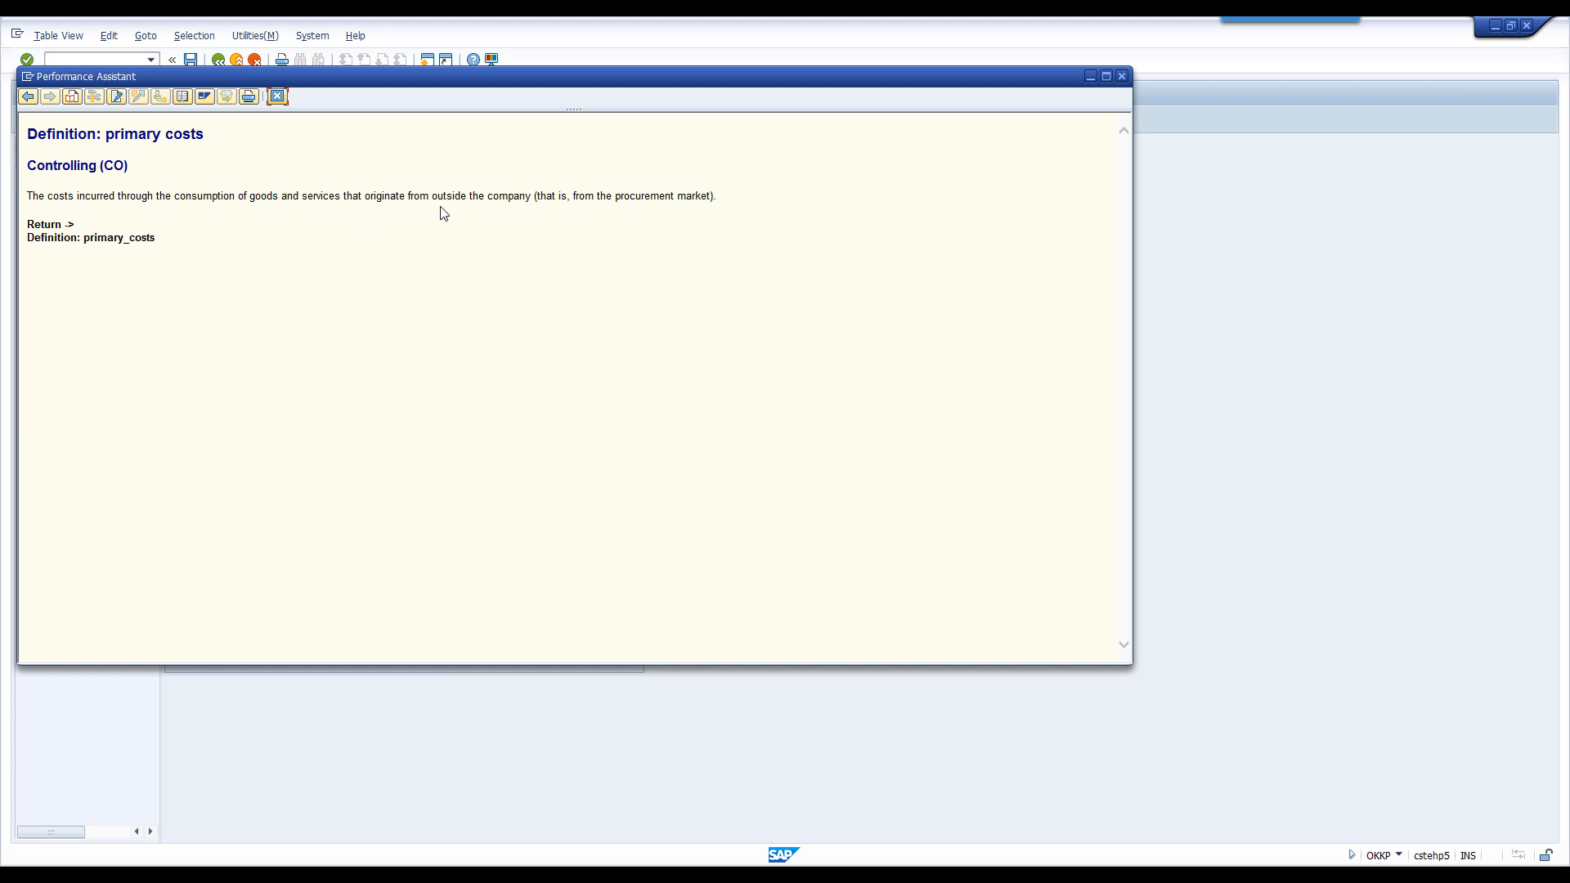
{"action": "left_click", "coordinate": [277, 97]}
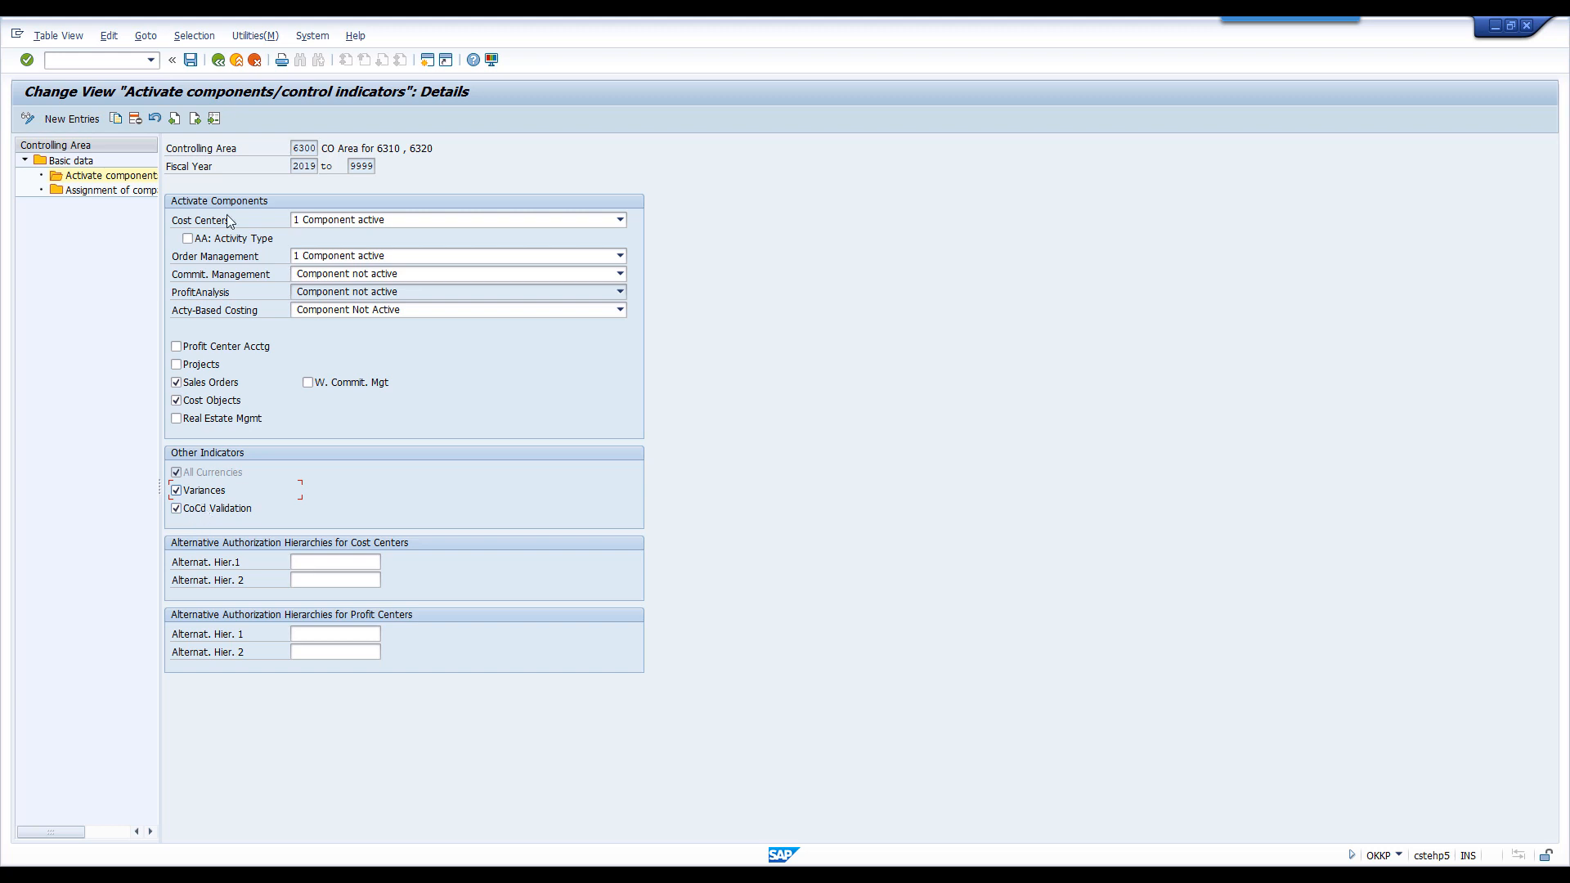
- Return to the basic data of controlling area 6300 and reopen its activate components/control indicators details
{"action": "left_click", "coordinate": [218, 60]}
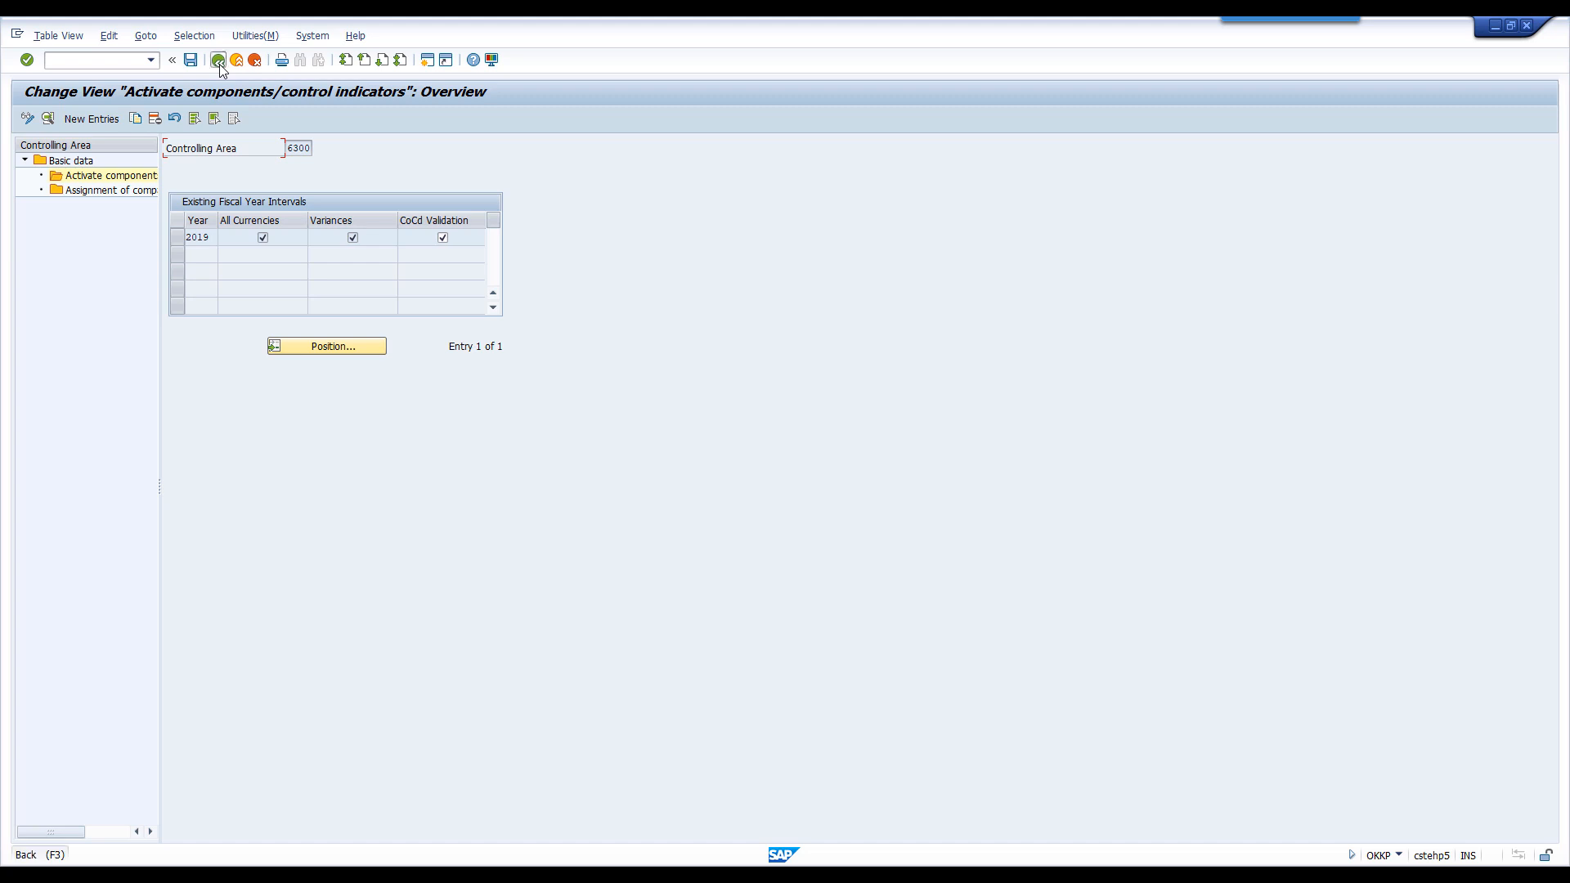
{"action": "left_click", "coordinate": [219, 63]}
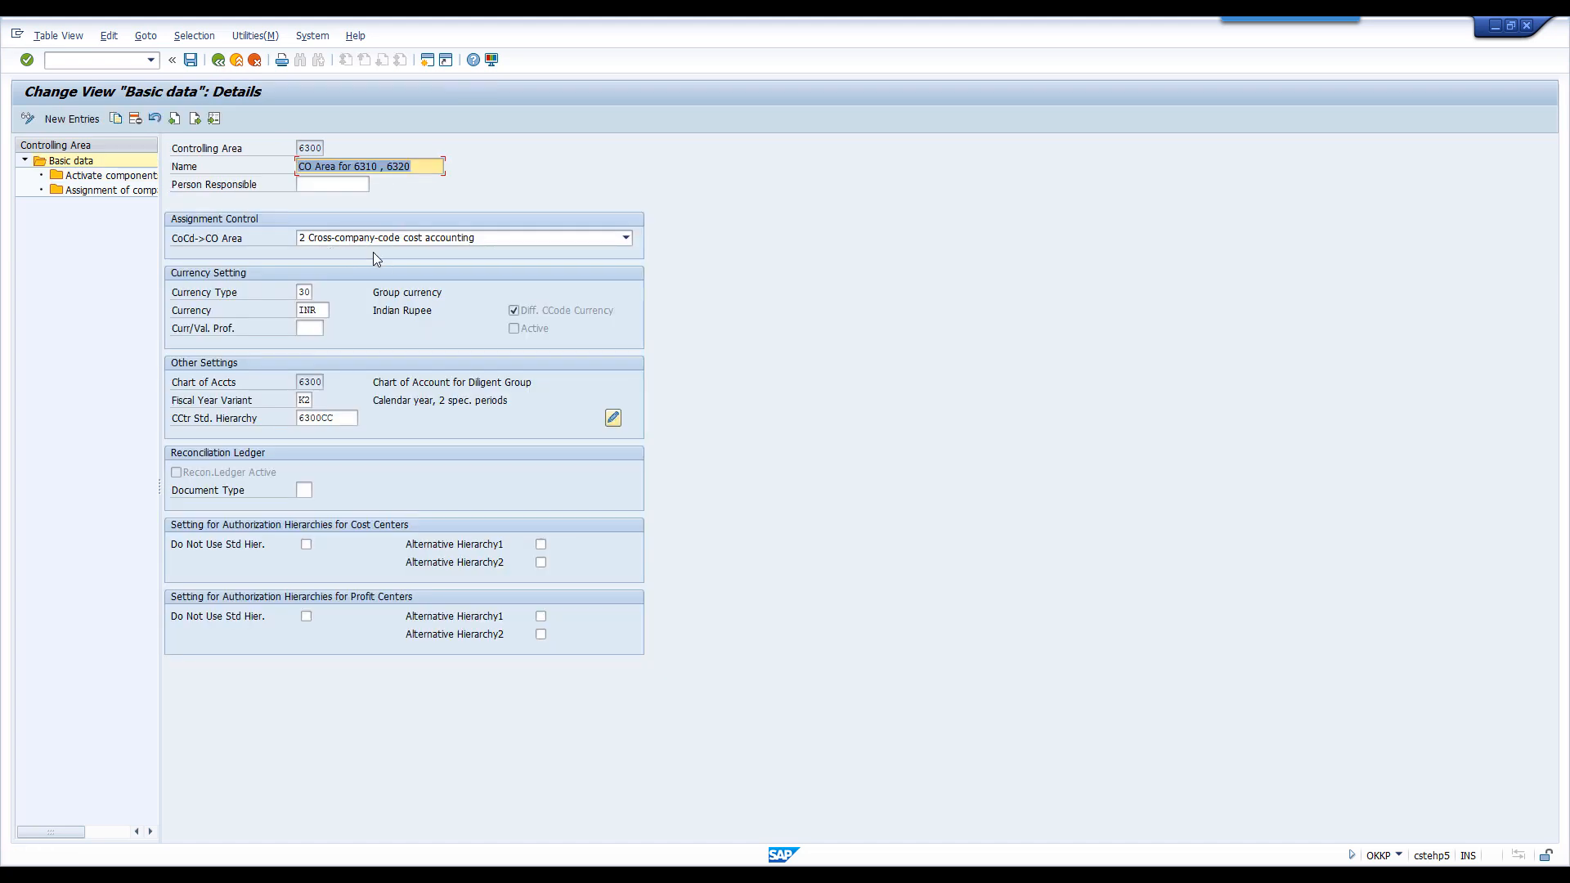
{"action": "left_click", "coordinate": [137, 177]}
{"action": "double_click", "coordinate": [138, 178]}
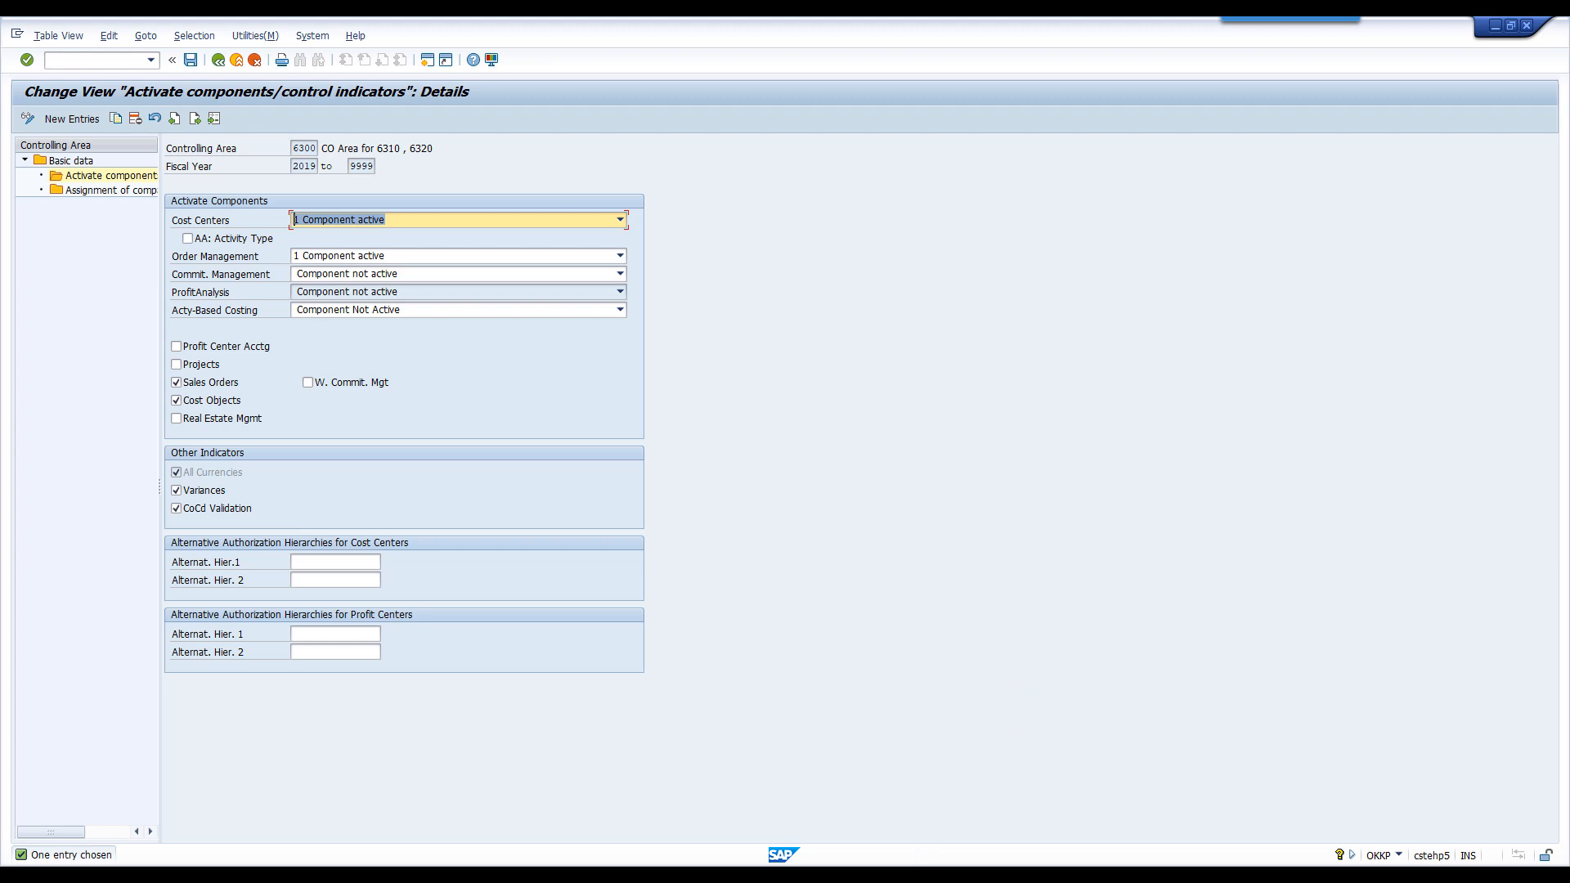
- Switch to the configuration document in Acrobat Reader and find the Company Code Validation section on page 6
{"action": "left_click", "coordinate": [914, 818]}
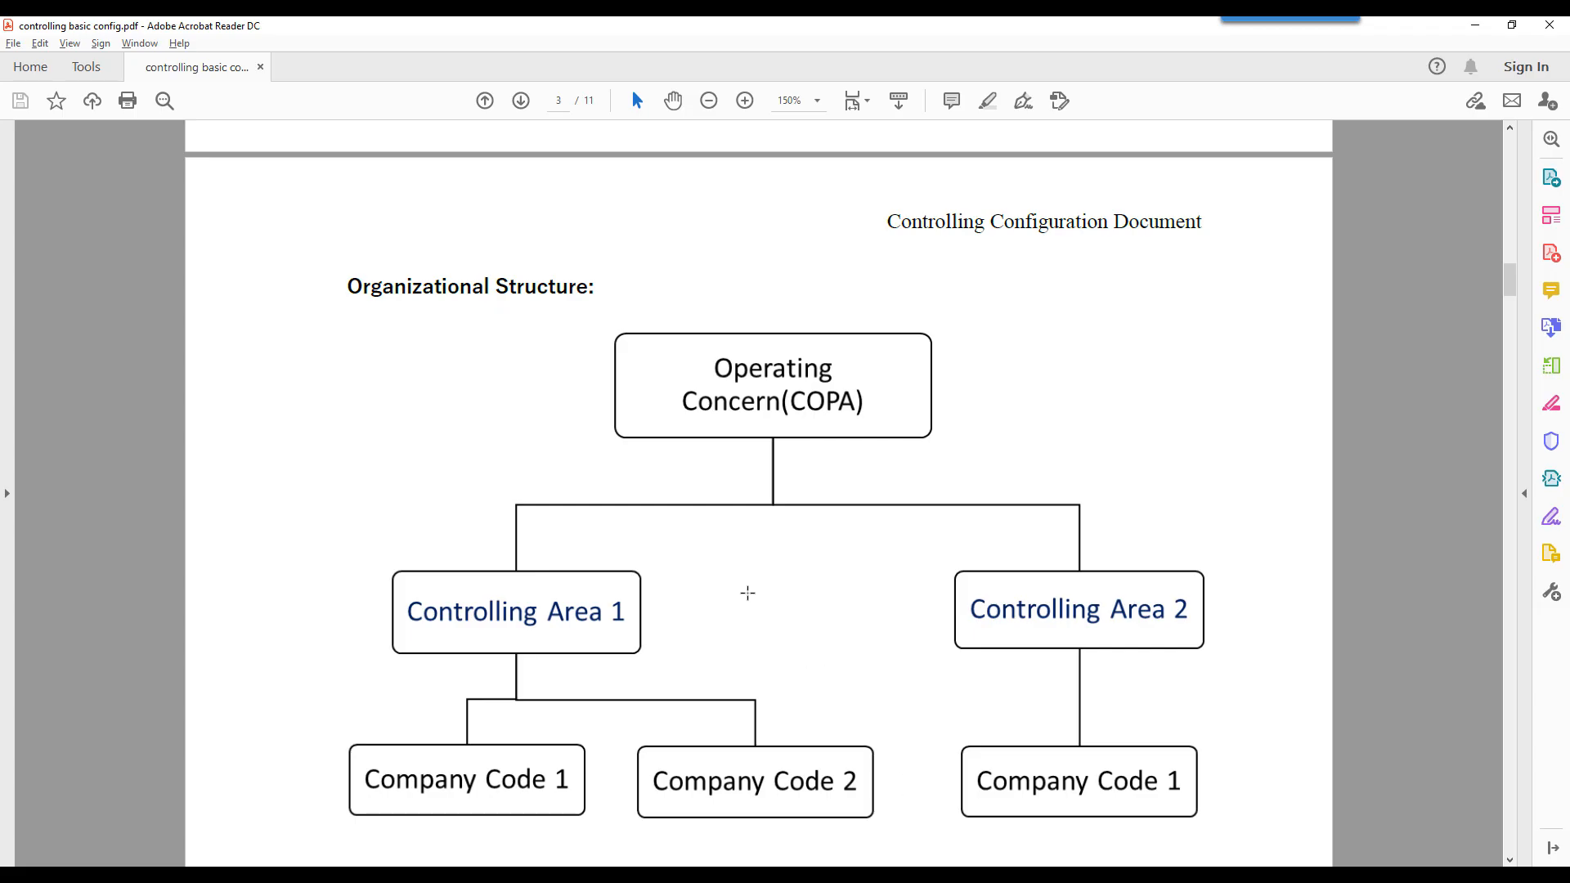
{"action": "scroll", "coordinate": [748, 593], "scroll_direction": "down", "scroll_amount": 10}
{"action": "scroll", "coordinate": [749, 596], "scroll_direction": "down", "scroll_amount": 20}
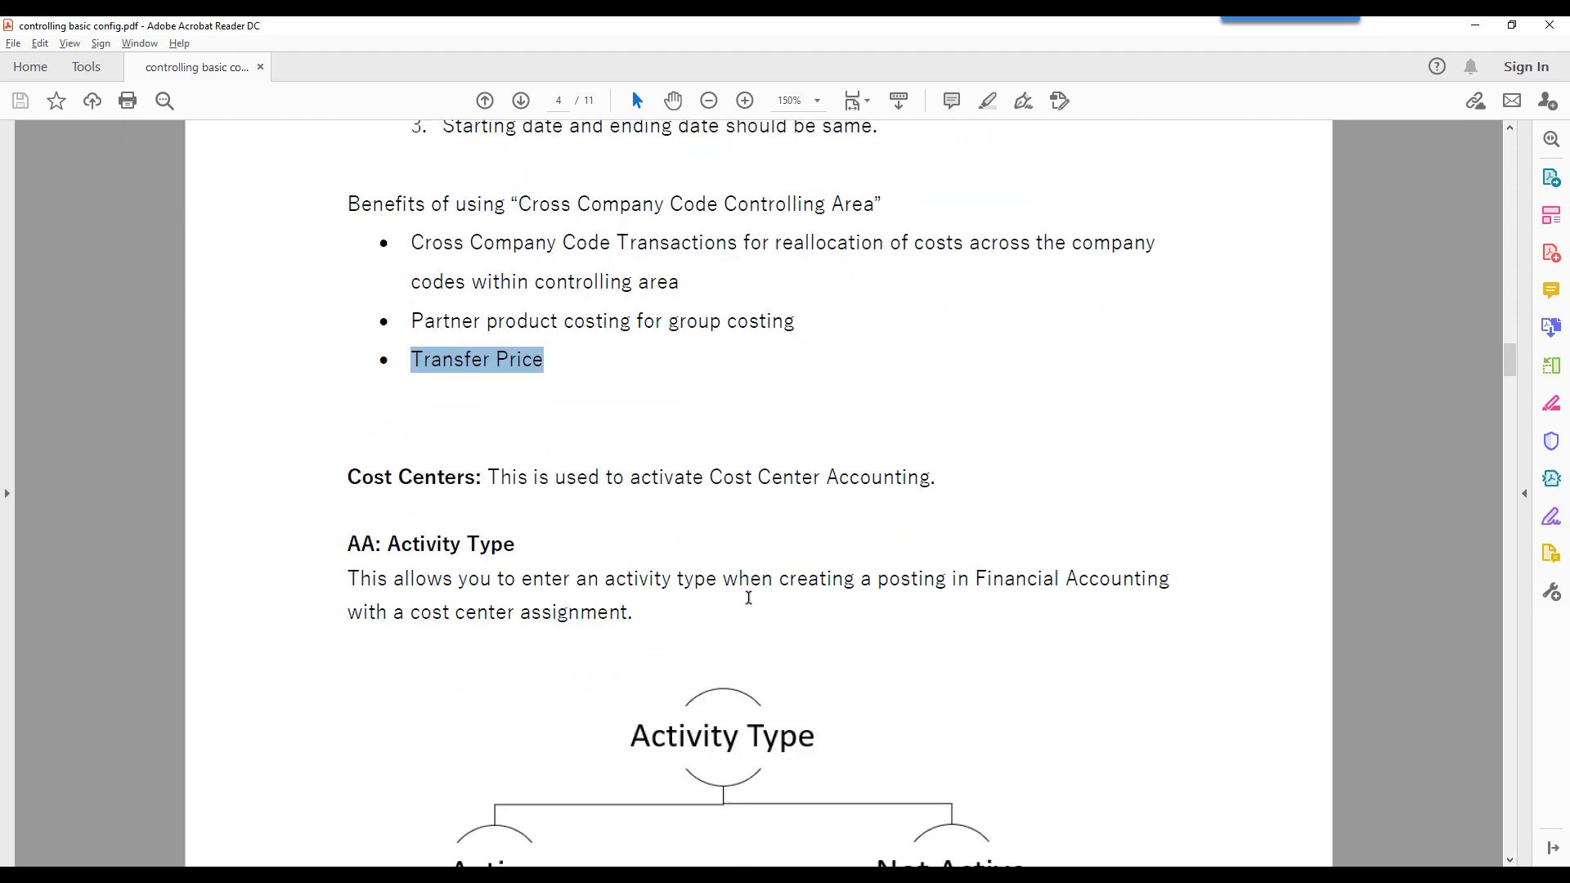
{"action": "scroll", "coordinate": [751, 608], "scroll_direction": "down", "scroll_amount": 20}
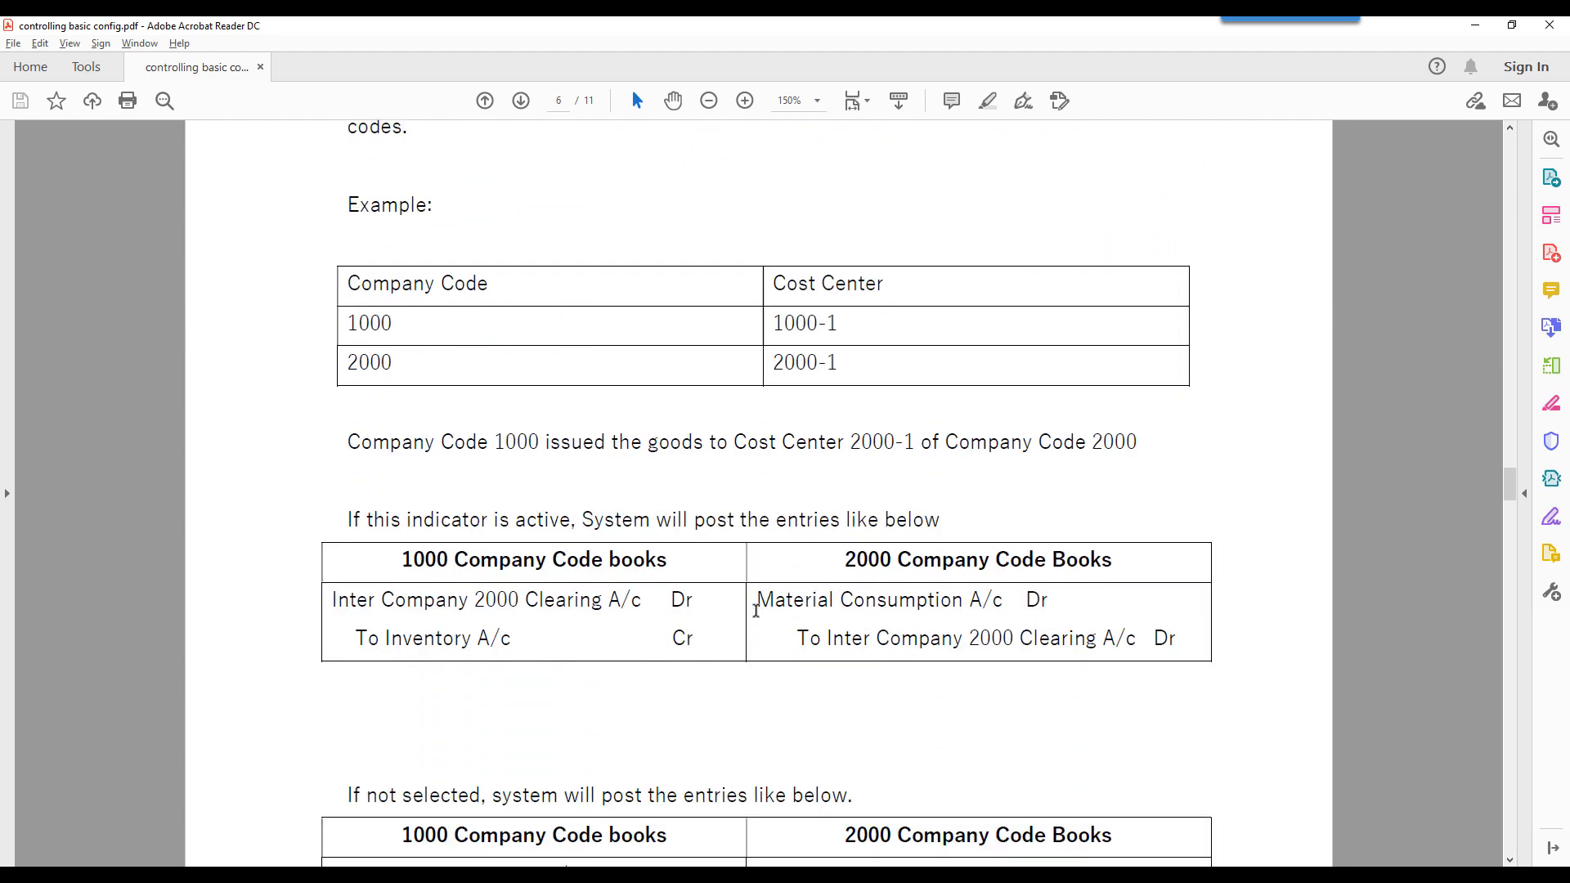
{"action": "scroll", "coordinate": [756, 610], "scroll_direction": "up", "scroll_amount": 5}
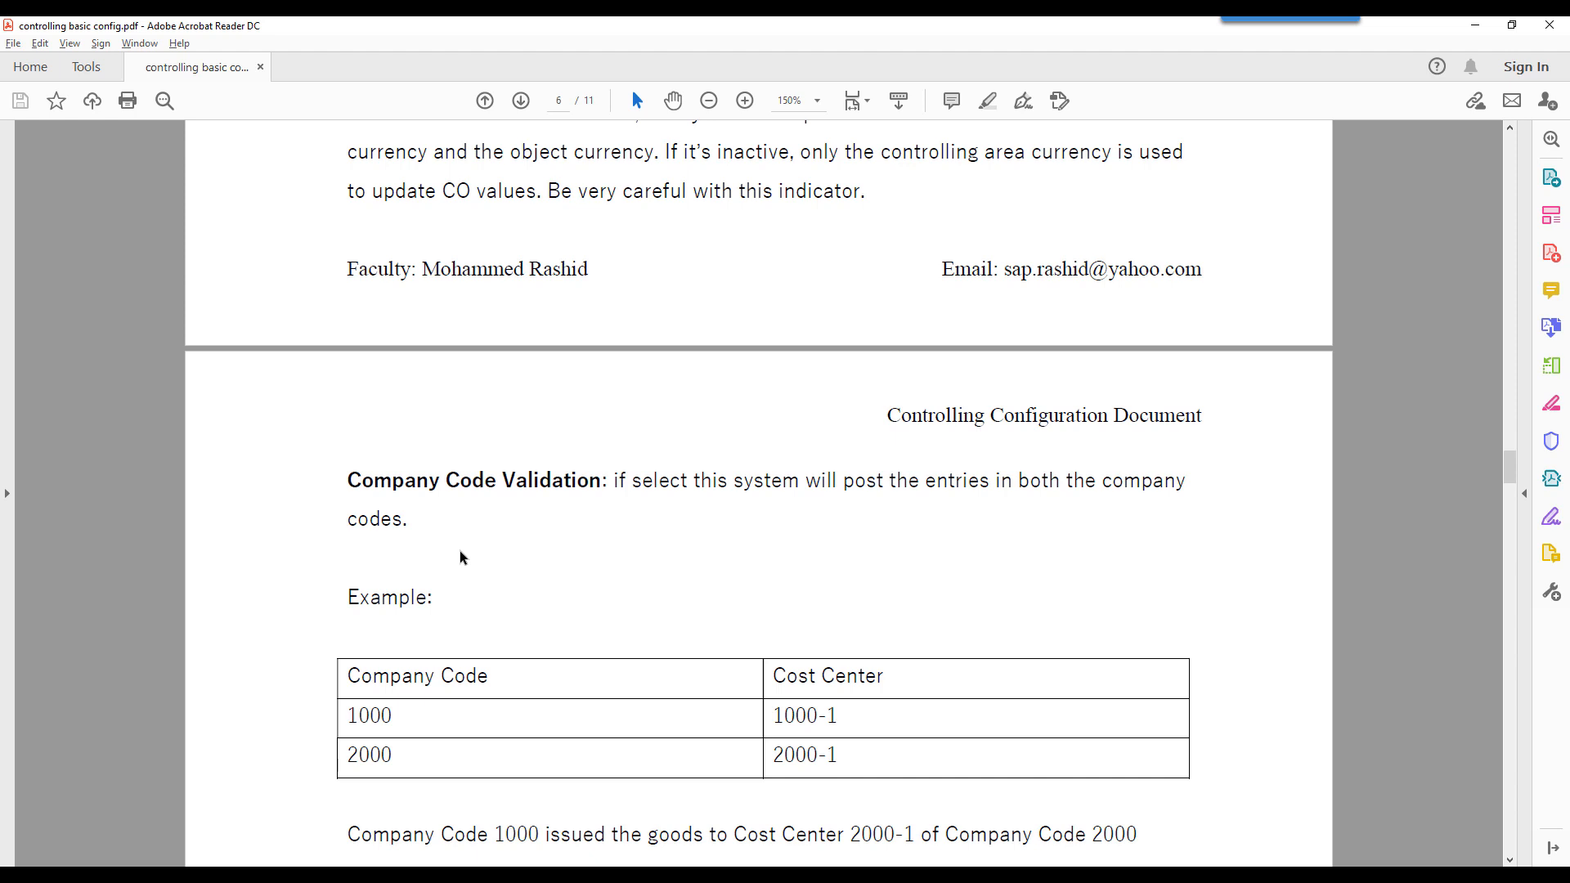
- Examine the Company Code Validation example table, matching company codes 1000 and 2000 with cost centers 1000-1 and 2000-1
{"action": "left_click_drag", "start_coordinate": [373, 720], "coordinate": [429, 754]}
{"action": "left_click", "coordinate": [657, 711]}
{"action": "left_click_drag", "start_coordinate": [824, 721], "coordinate": [779, 725]}
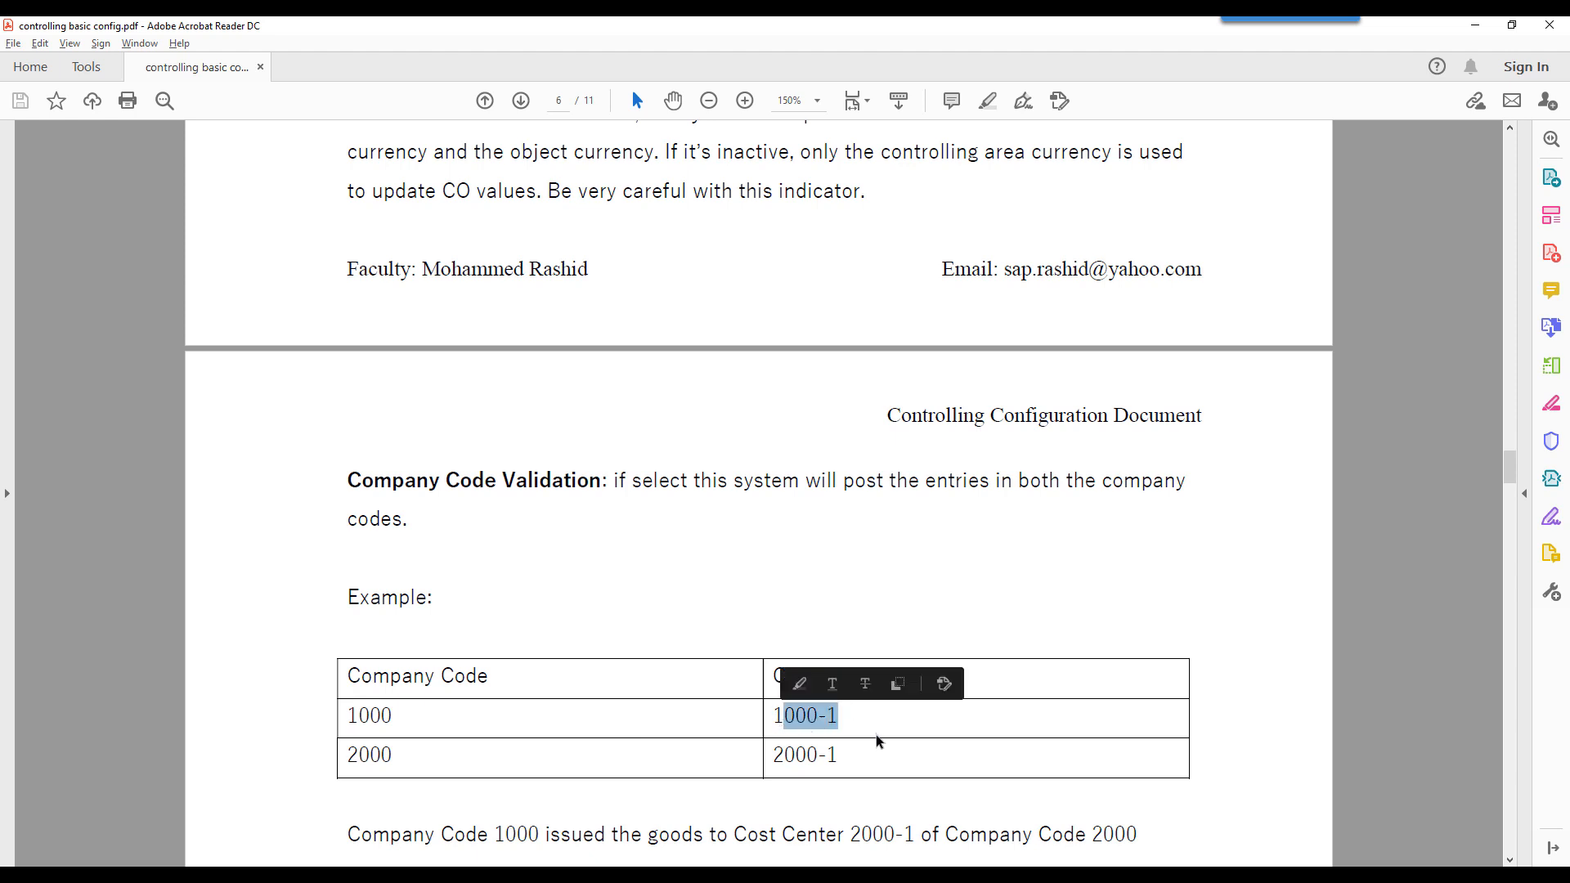
{"action": "left_click", "coordinate": [830, 726]}
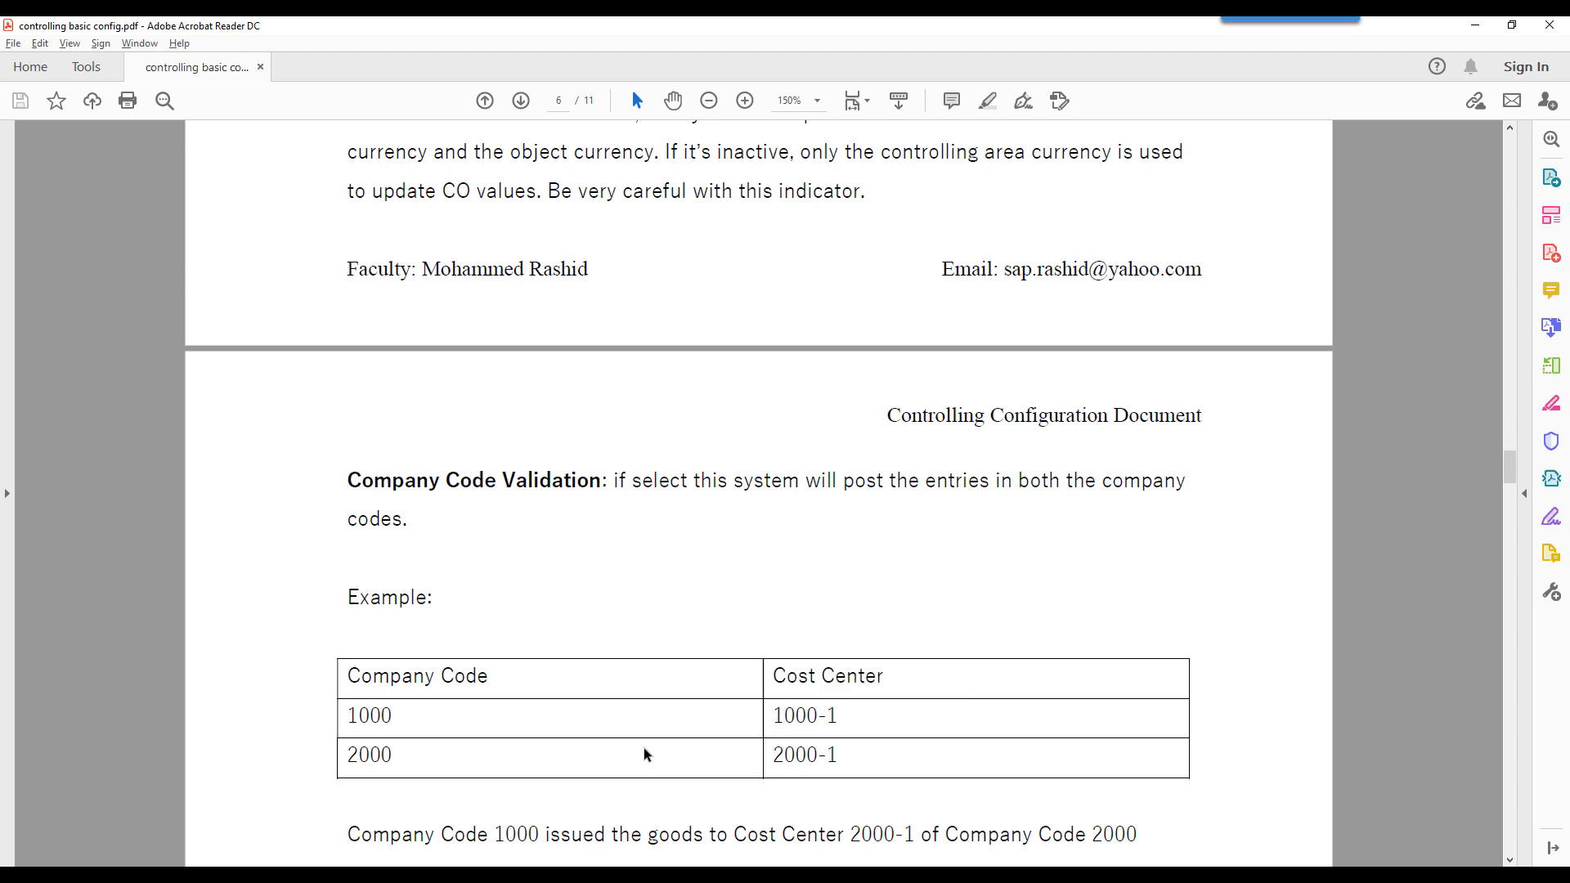
{"action": "scroll", "coordinate": [543, 762], "scroll_direction": "down", "scroll_amount": 2}
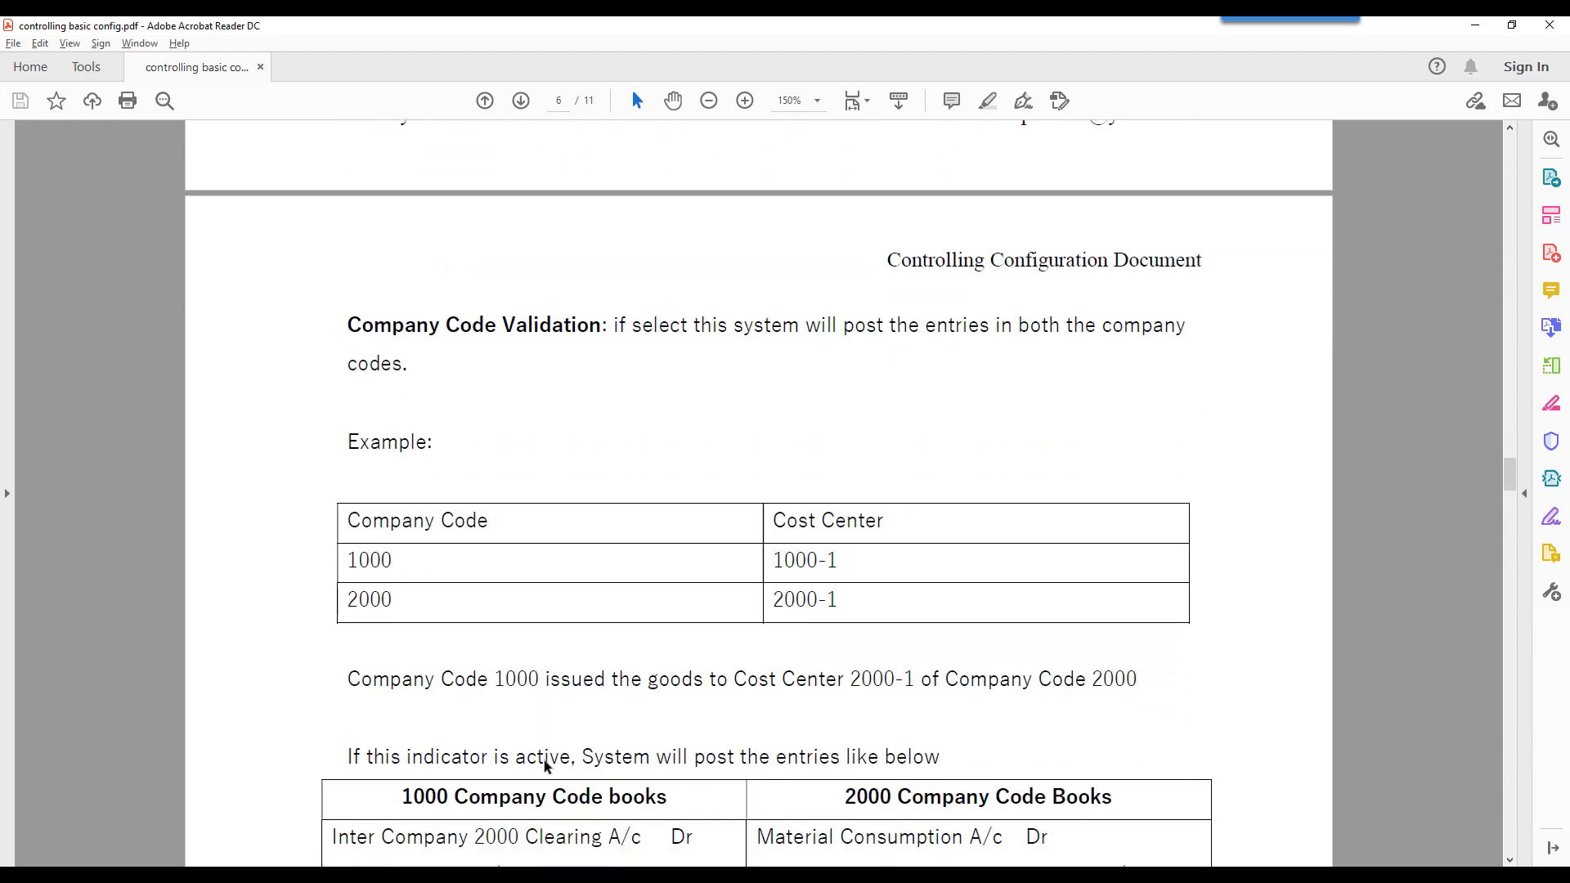
{"action": "double_click", "coordinate": [482, 559]}
{"action": "left_click", "coordinate": [476, 558]}
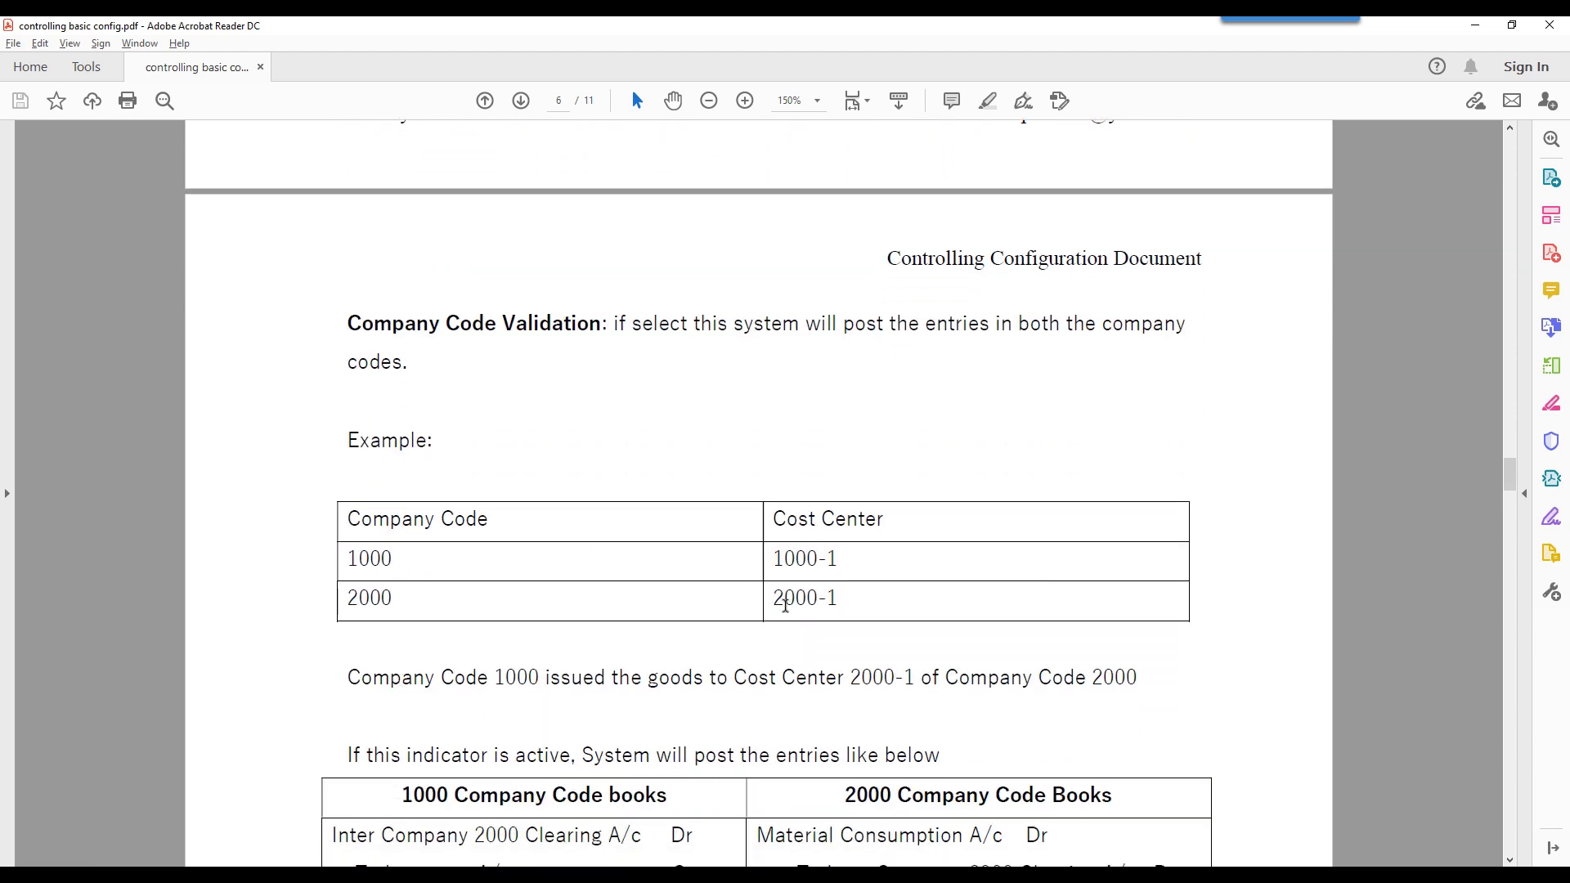
{"action": "left_click_drag", "start_coordinate": [785, 603], "coordinate": [845, 597]}
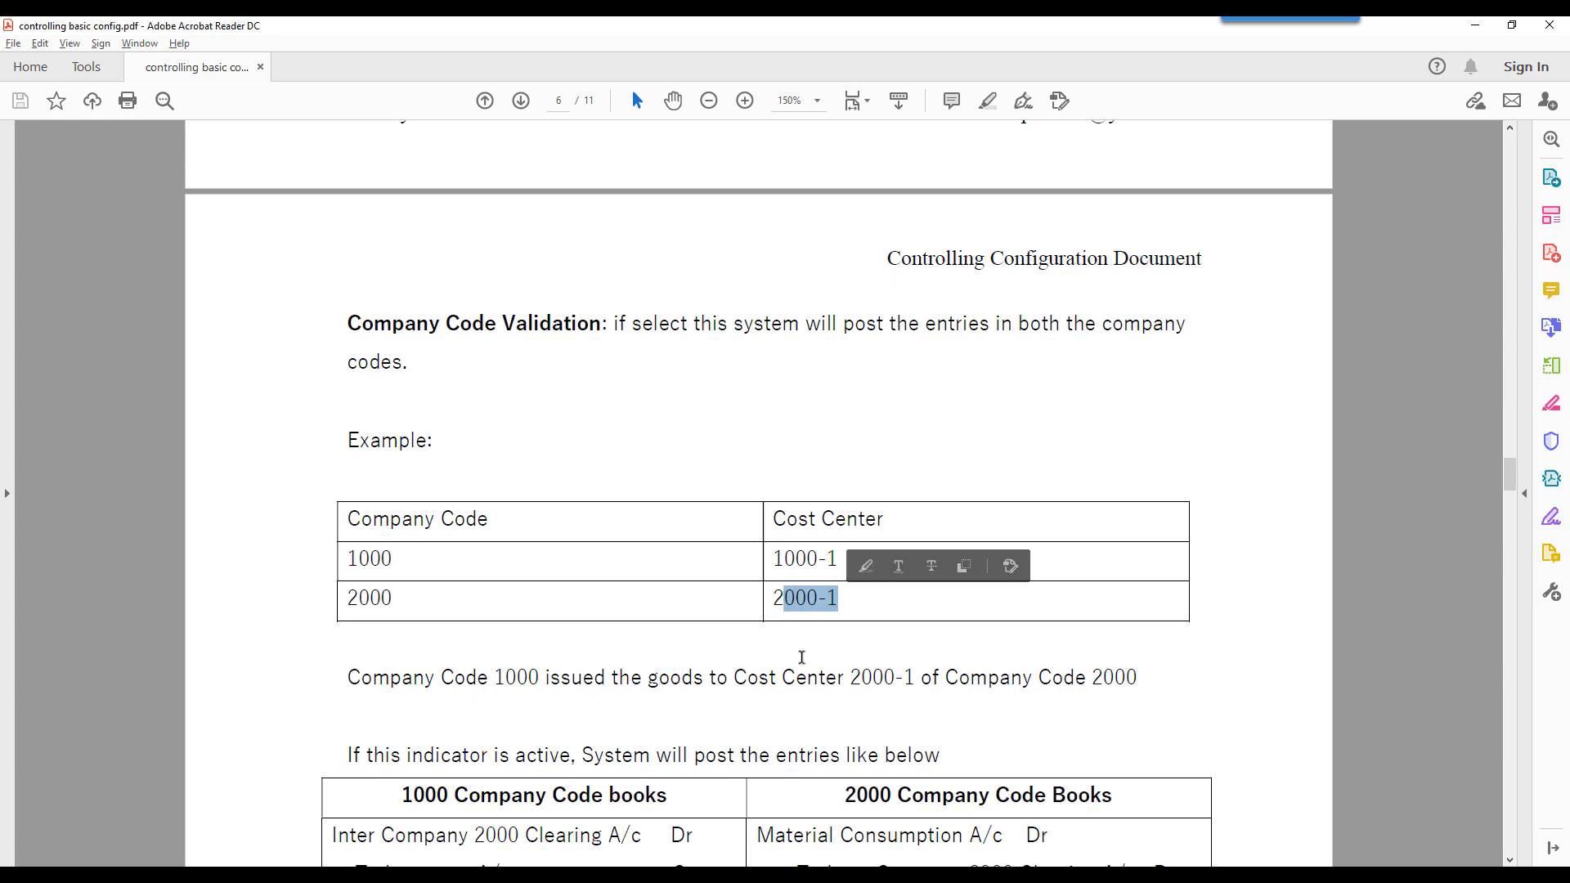
- Read the postings made with the indicator active, highlighting the clearing, inventory and material consumption entries in both company codes' books
{"action": "scroll", "coordinate": [801, 657], "scroll_direction": "down", "scroll_amount": 2}
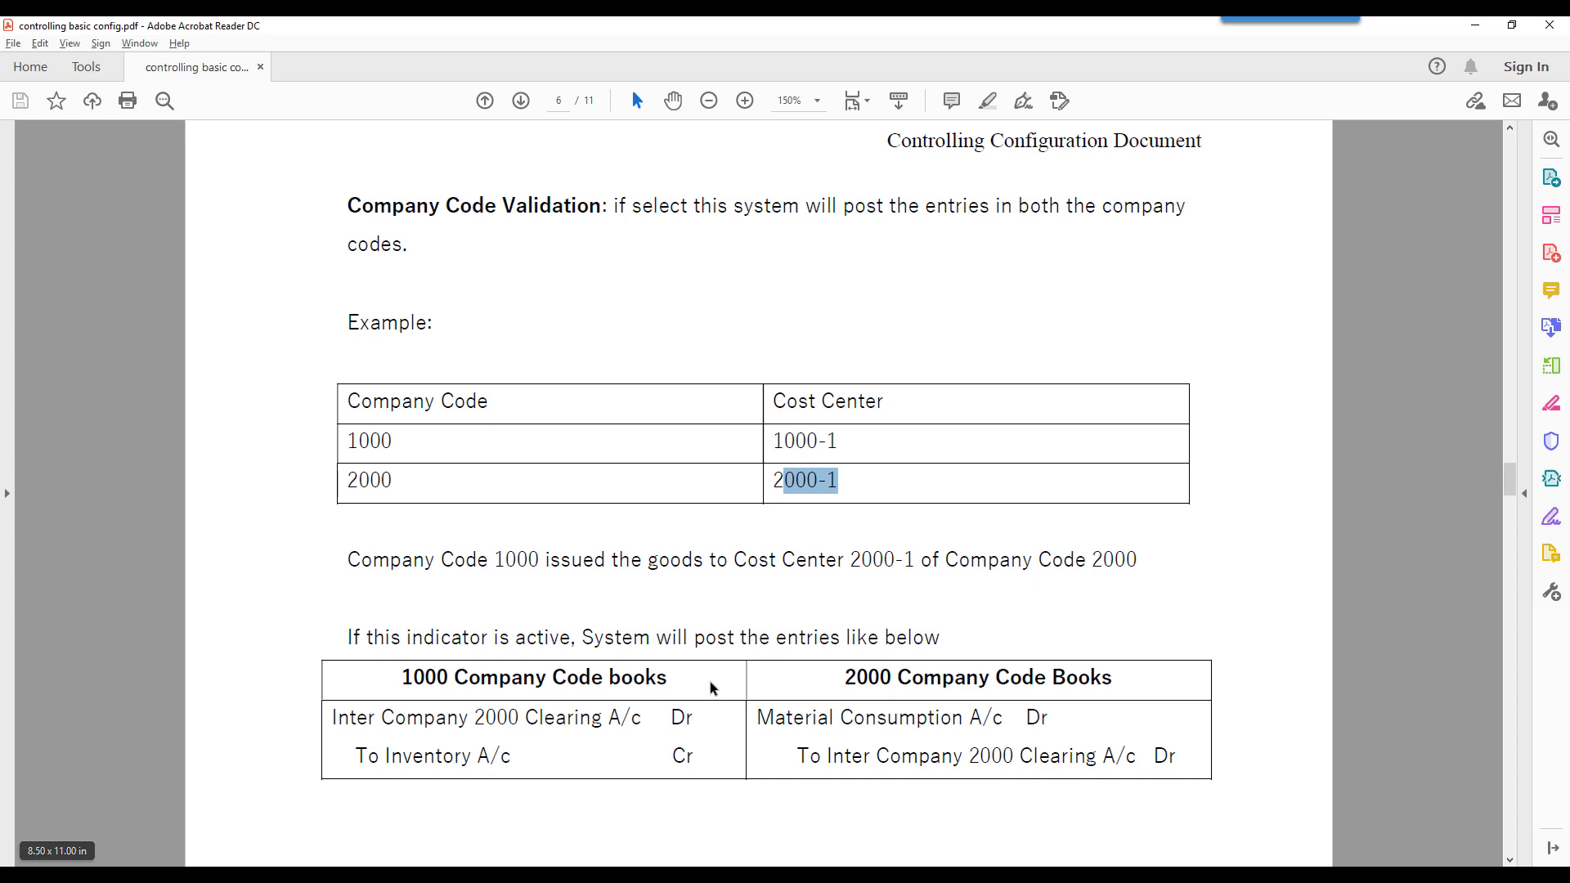
{"action": "scroll", "coordinate": [712, 686], "scroll_direction": "down", "scroll_amount": 1}
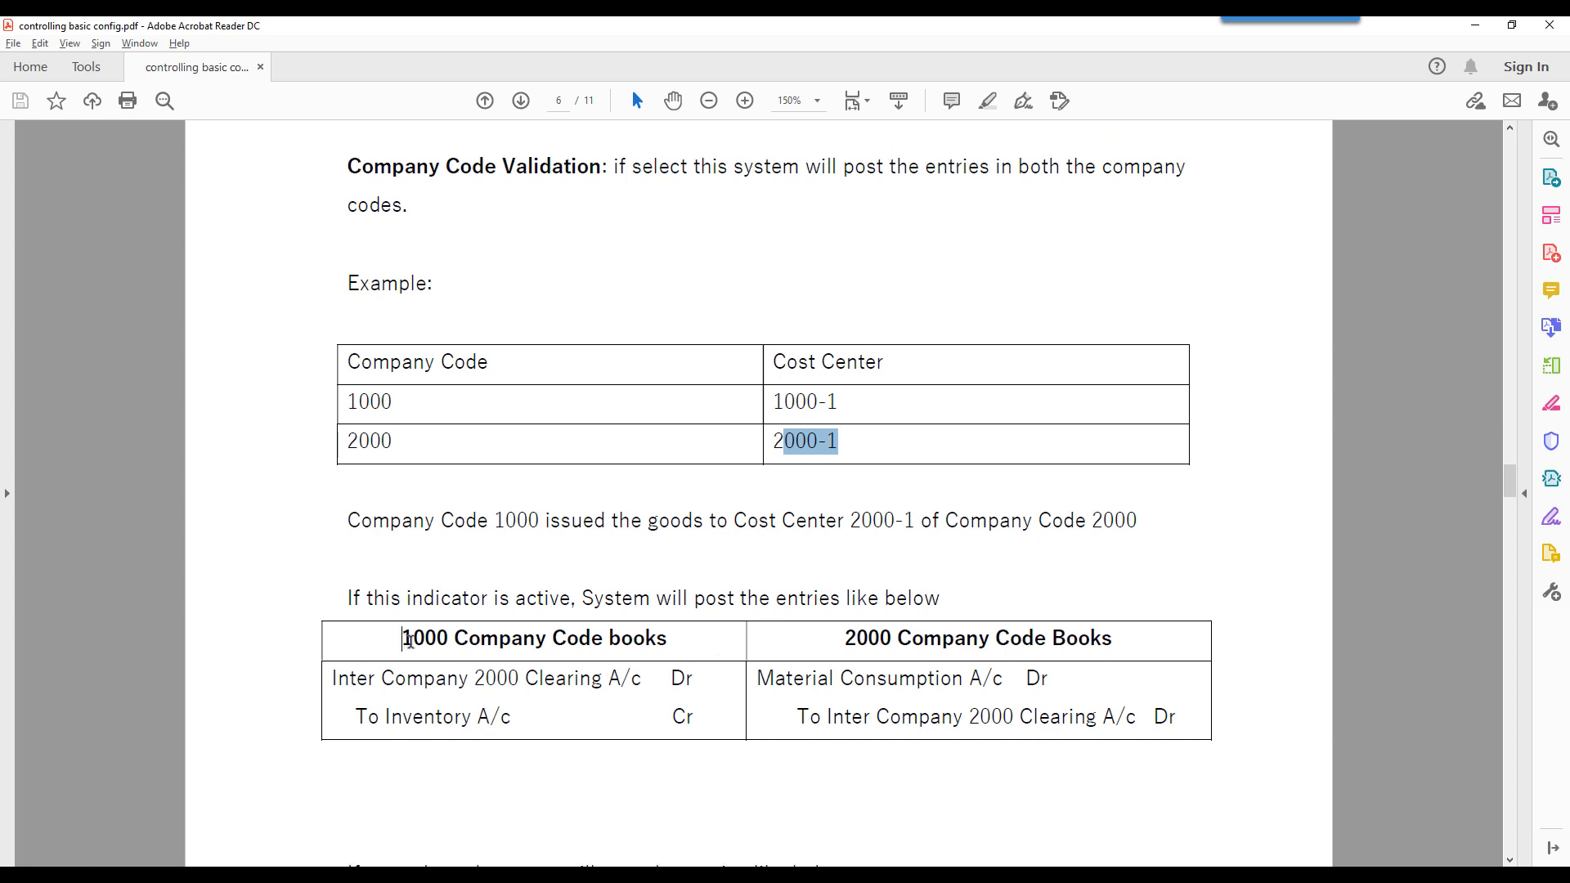
{"action": "left_click_drag", "start_coordinate": [401, 638], "coordinate": [550, 638]}
{"action": "left_click", "coordinate": [830, 640]}
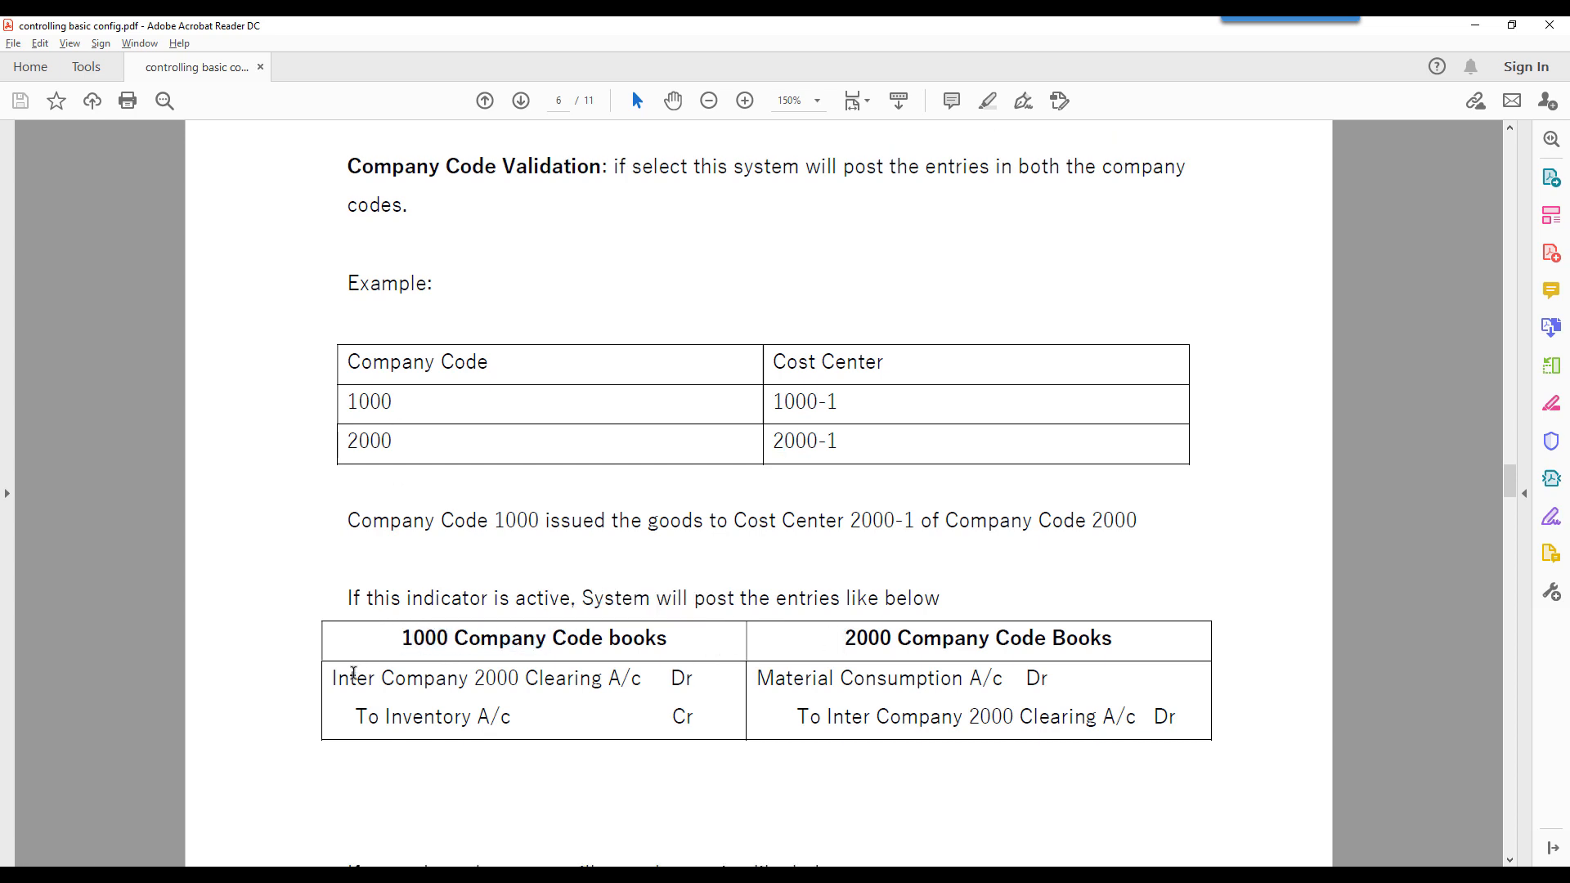
{"action": "left_click_drag", "start_coordinate": [333, 678], "coordinate": [519, 679]}
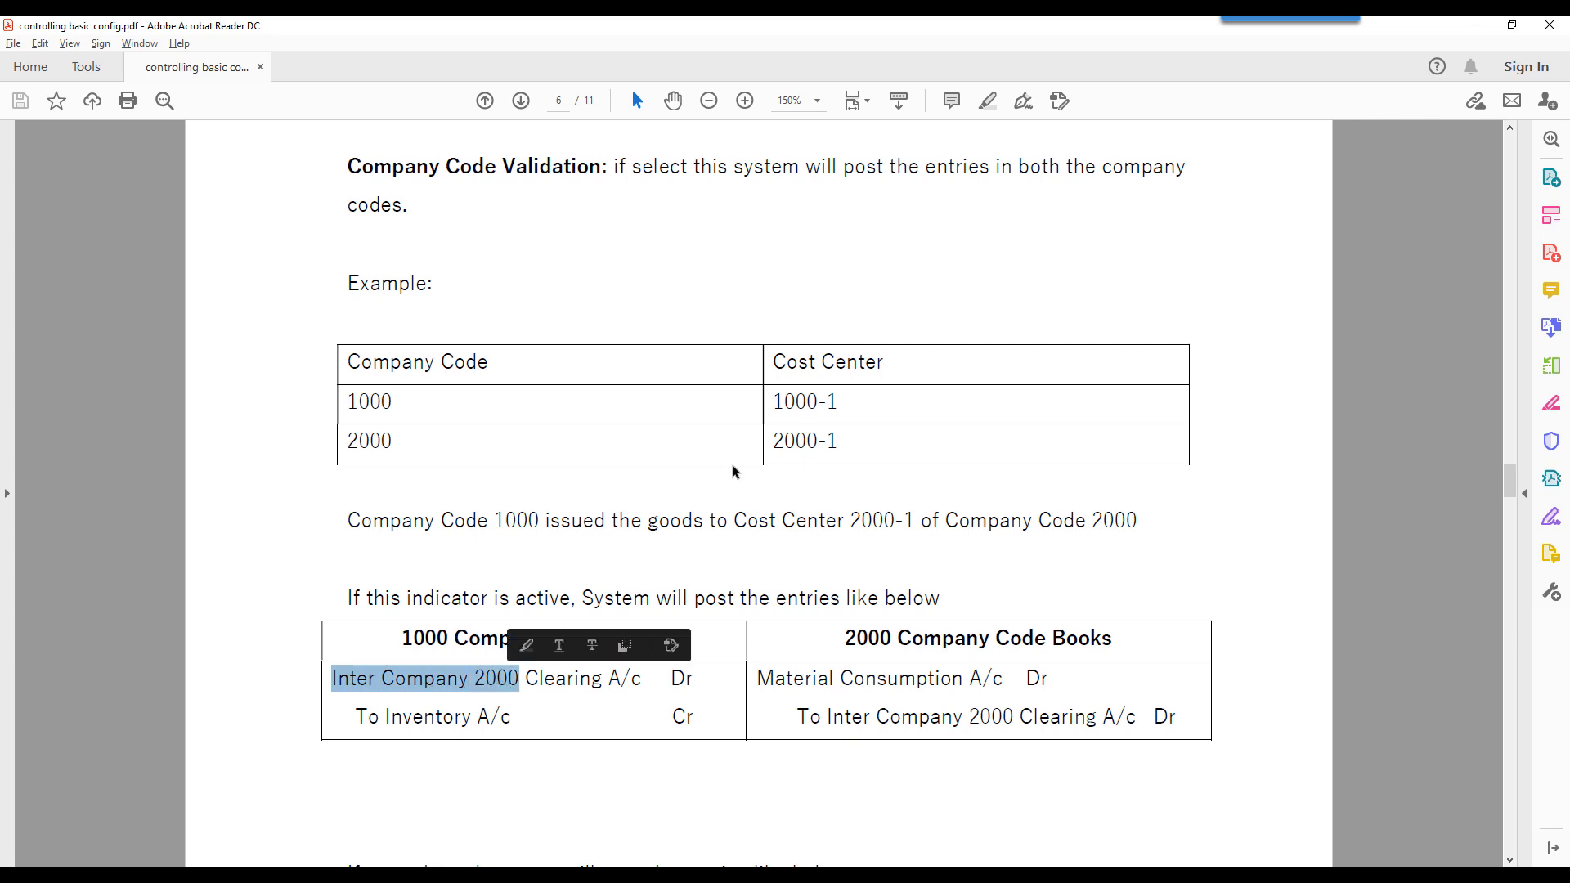
{"action": "left_click", "coordinate": [372, 456]}
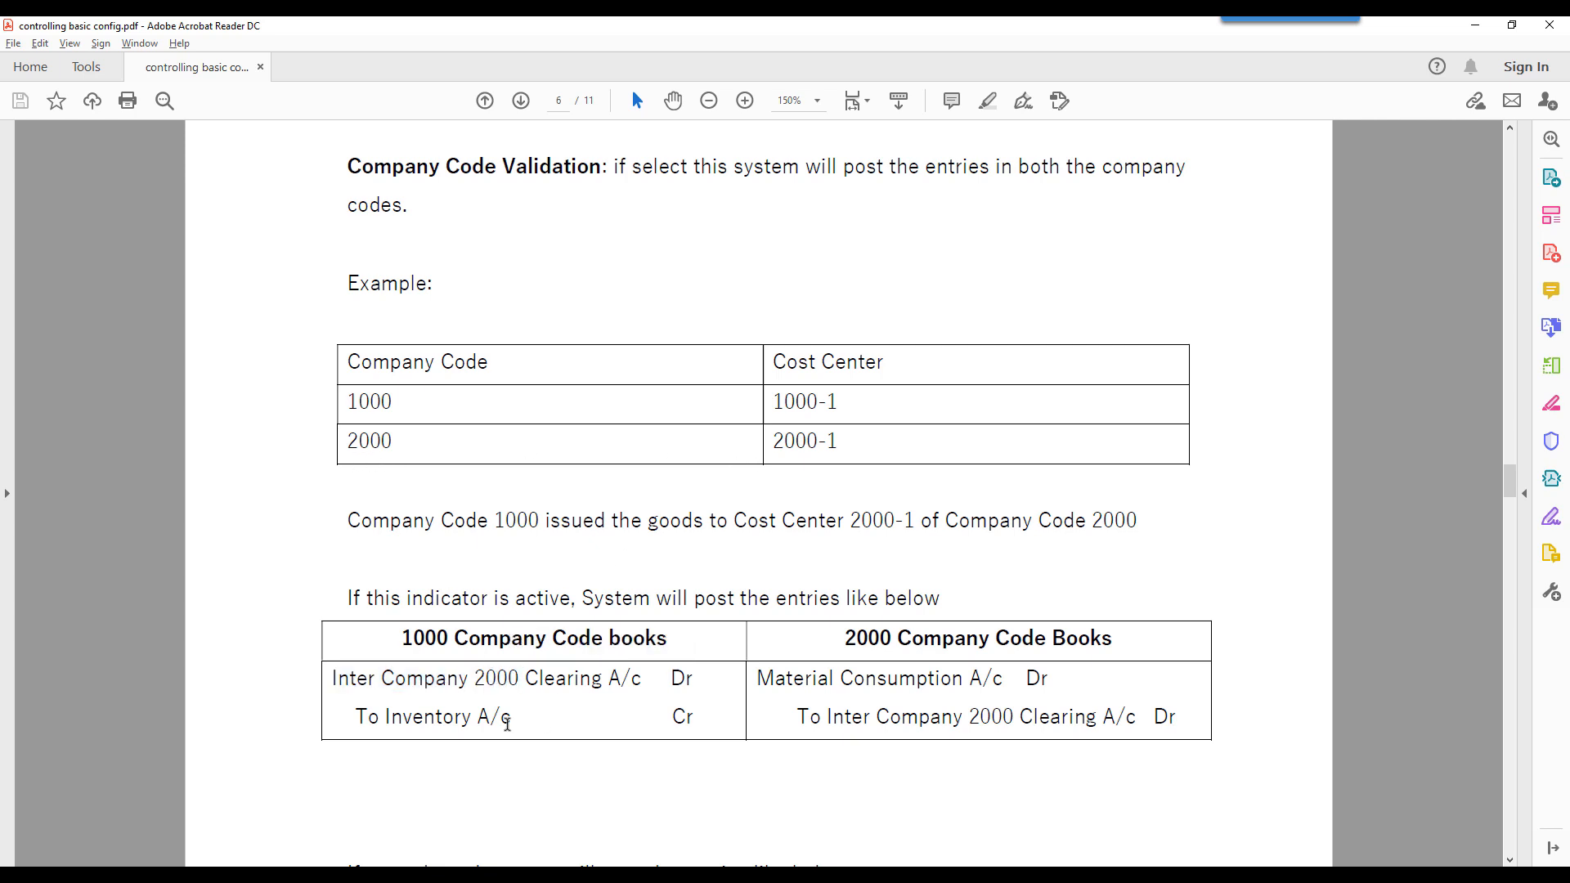
{"action": "left_click_drag", "start_coordinate": [385, 717], "coordinate": [513, 718]}
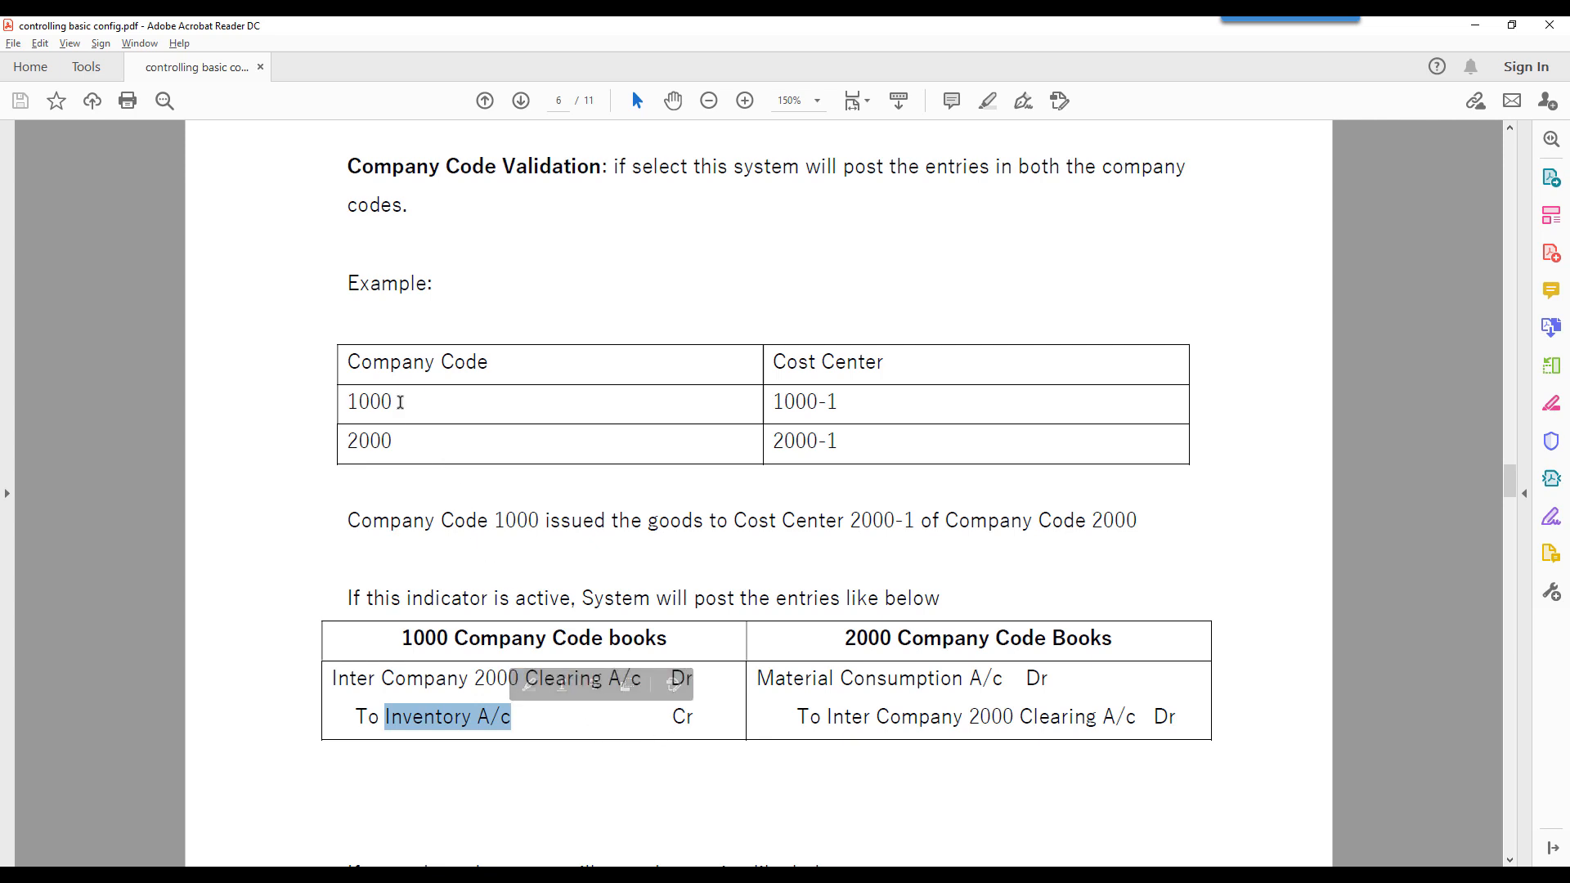
{"action": "left_click_drag", "start_coordinate": [760, 681], "coordinate": [1040, 679]}
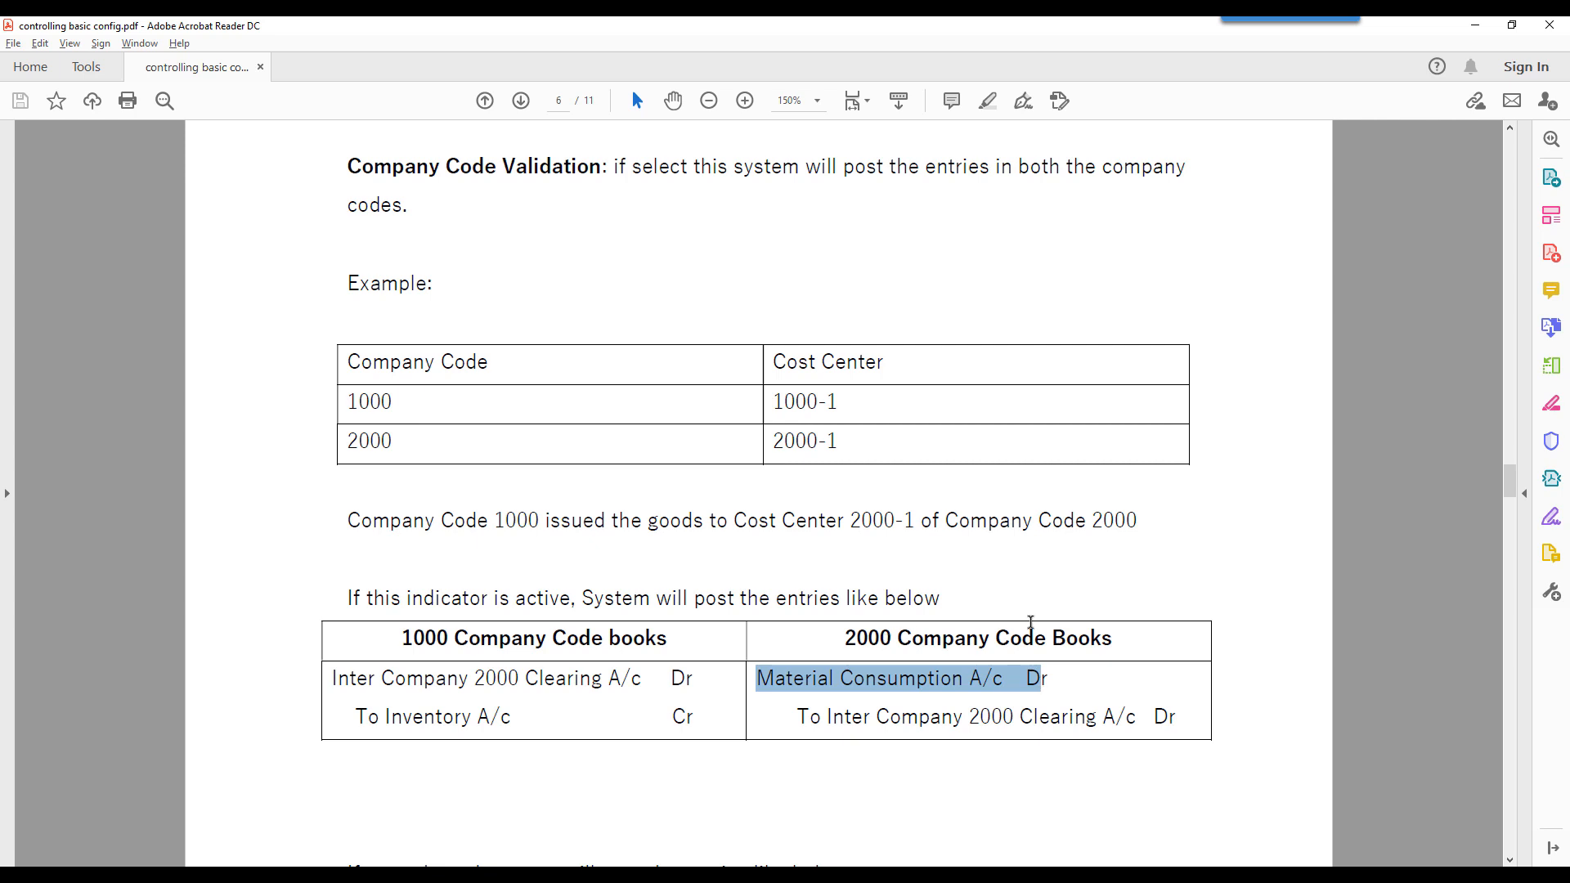
{"action": "left_click_drag", "start_coordinate": [970, 718], "coordinate": [1014, 717]}
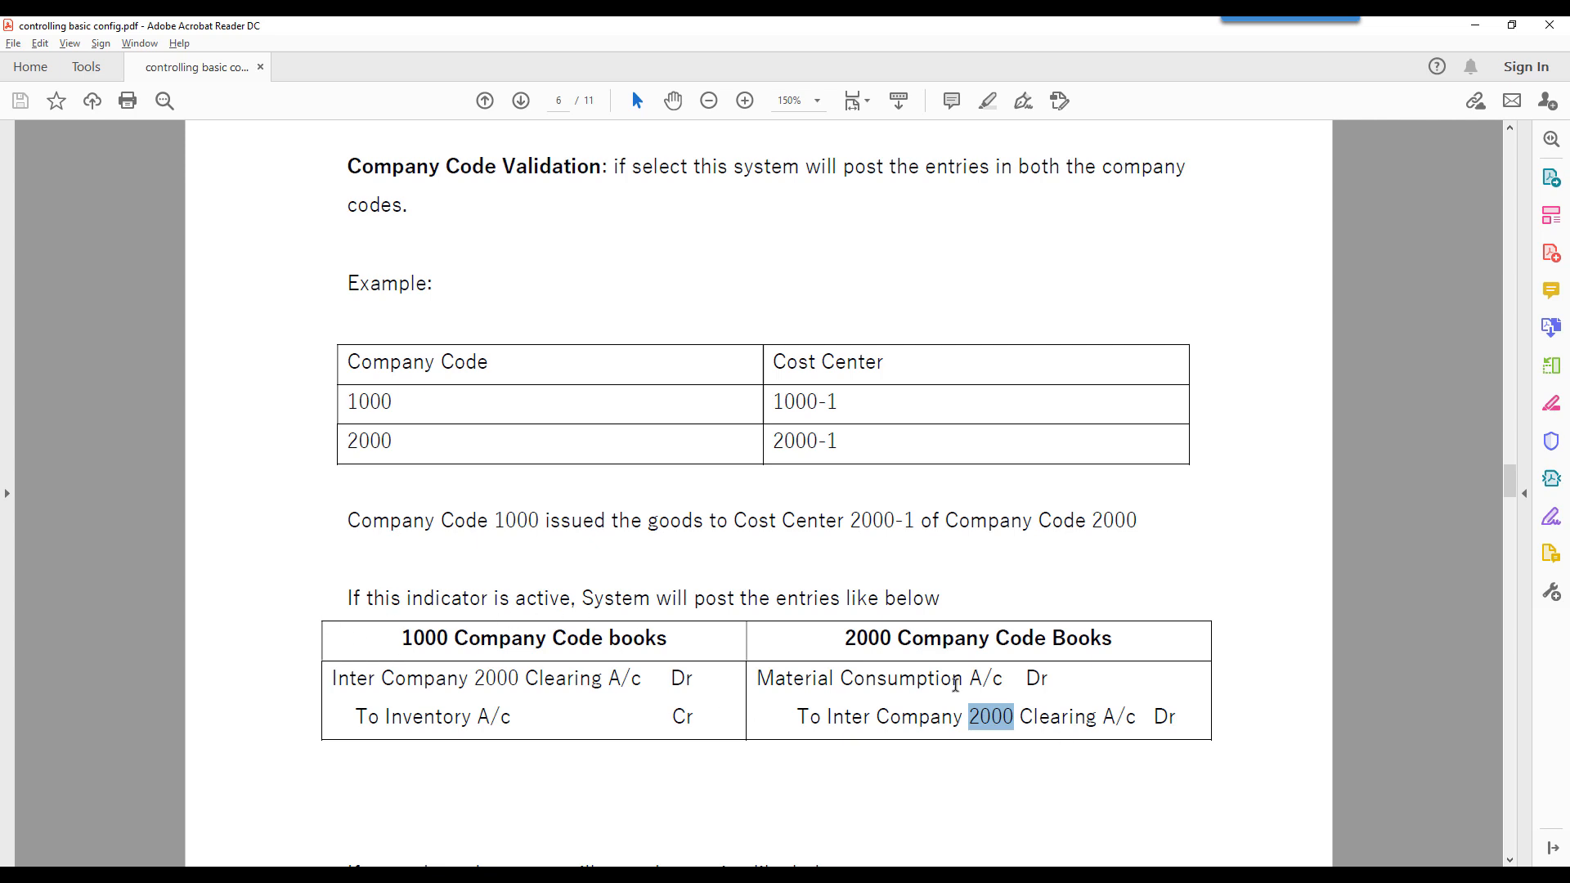
- Review the postings made when the indicator is not selected, highlighting the 2000 Company Code Books heading, and compare them with the active case
{"action": "scroll", "coordinate": [955, 684], "scroll_direction": "down", "scroll_amount": 4}
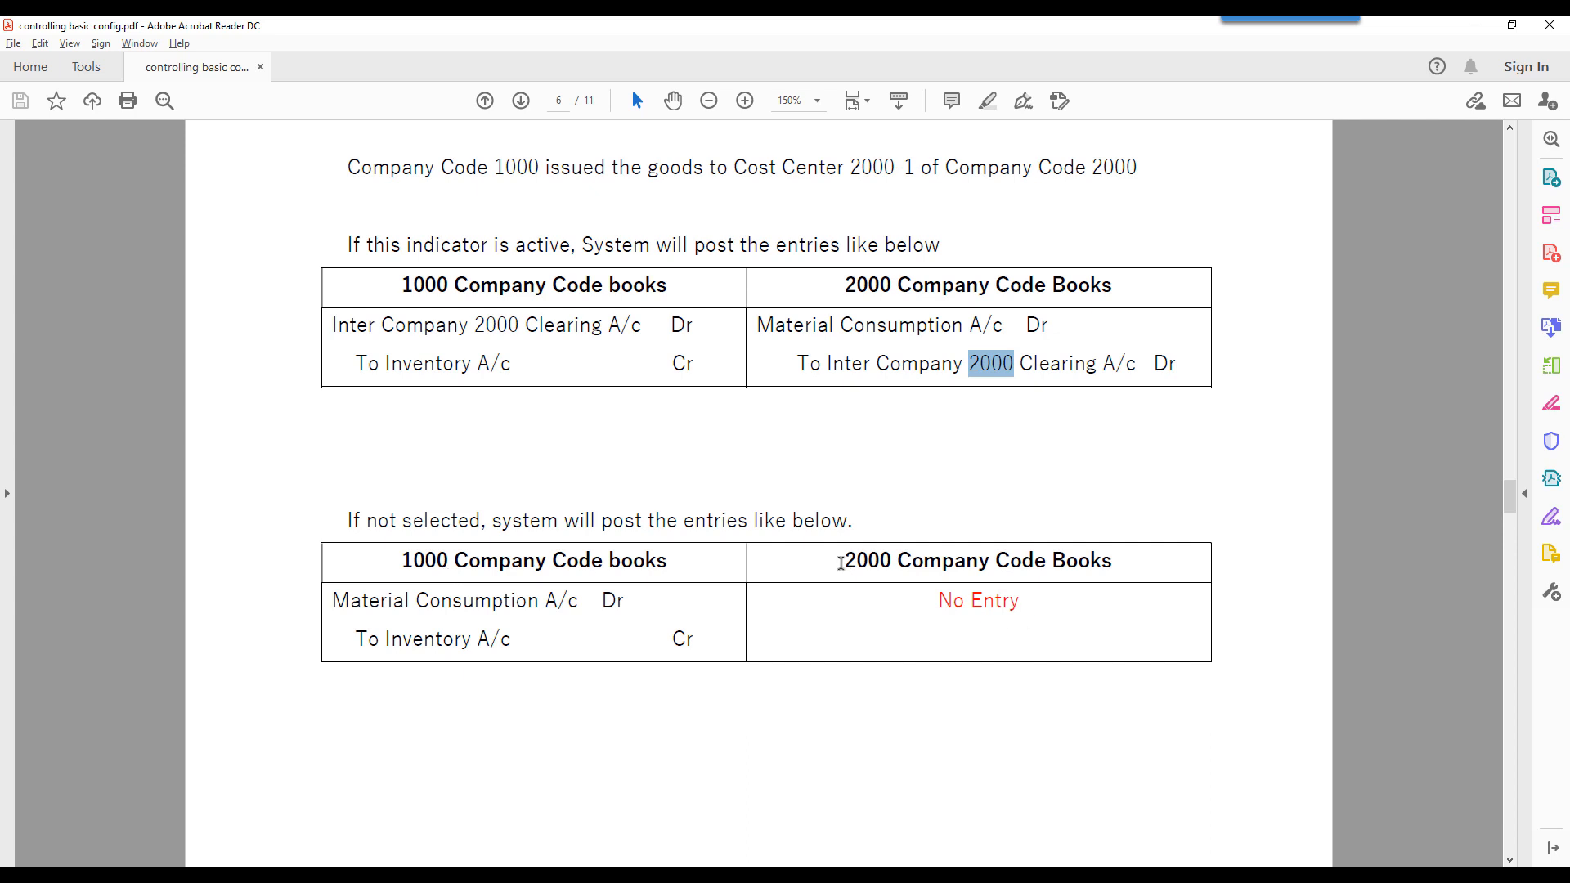
{"action": "left_click_drag", "start_coordinate": [841, 563], "coordinate": [1113, 563]}
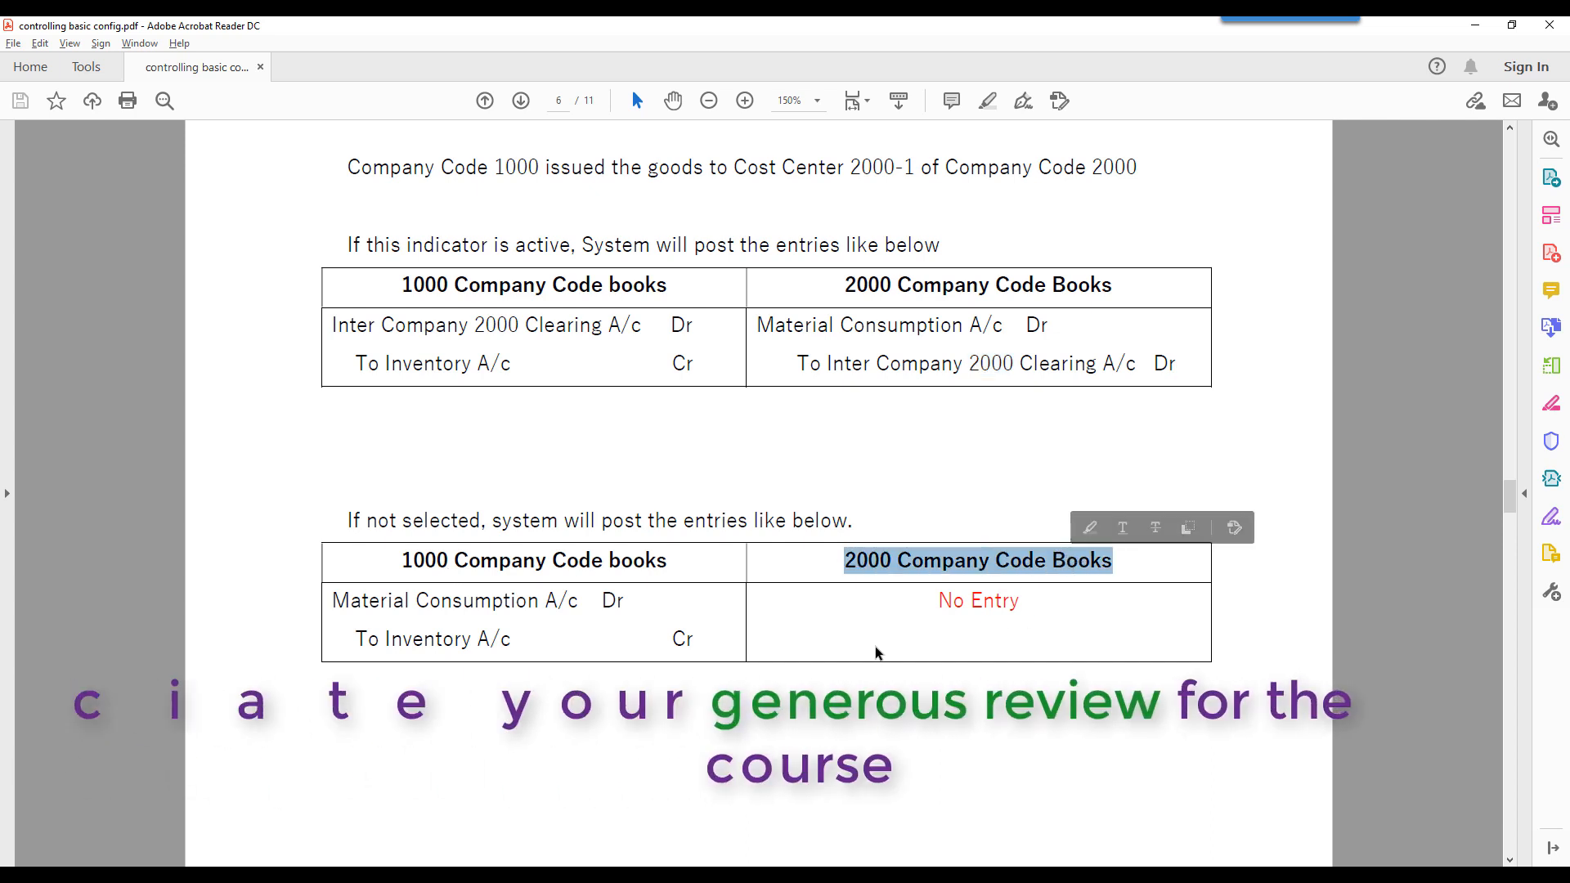
{"action": "scroll", "coordinate": [875, 653], "scroll_direction": "down", "scroll_amount": 8}
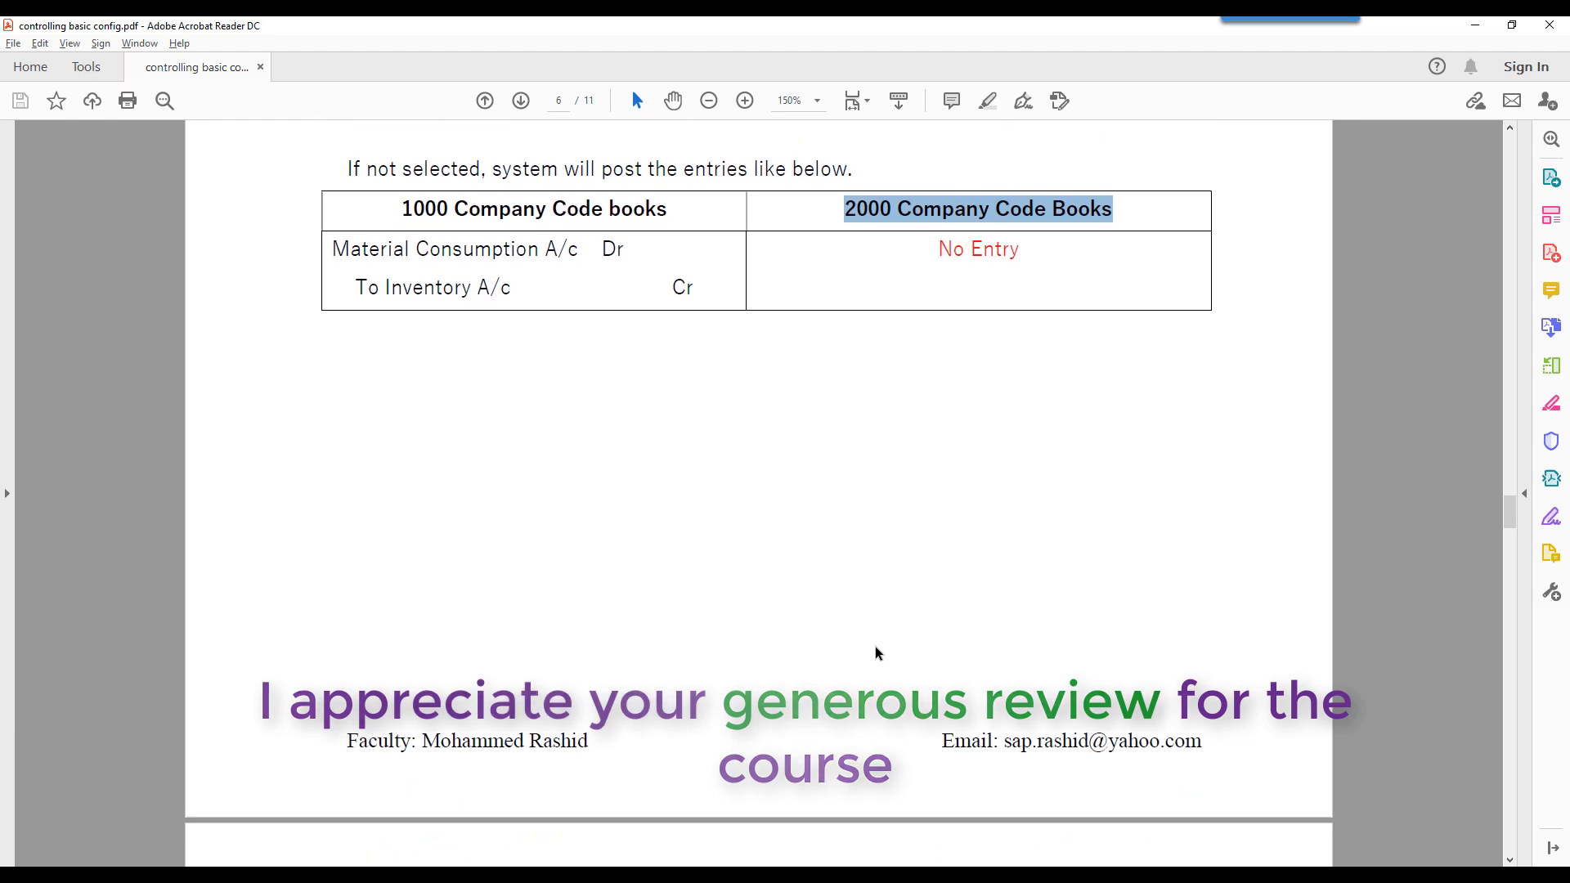
{"action": "scroll", "coordinate": [876, 653], "scroll_direction": "down", "scroll_amount": 4}
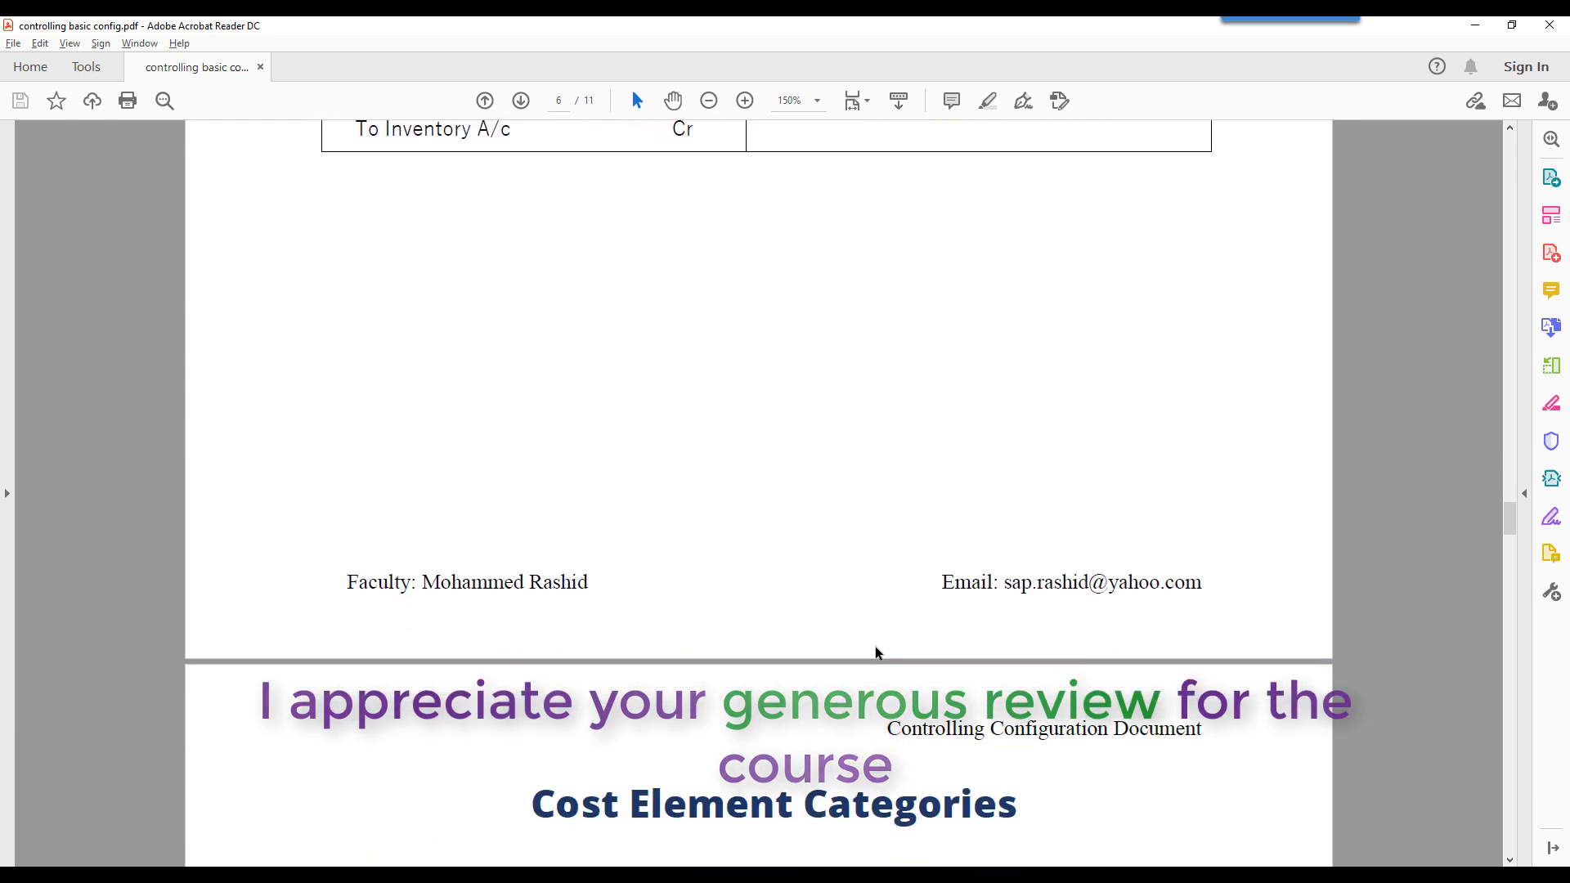
{"action": "scroll", "coordinate": [875, 653], "scroll_direction": "up", "scroll_amount": 12}
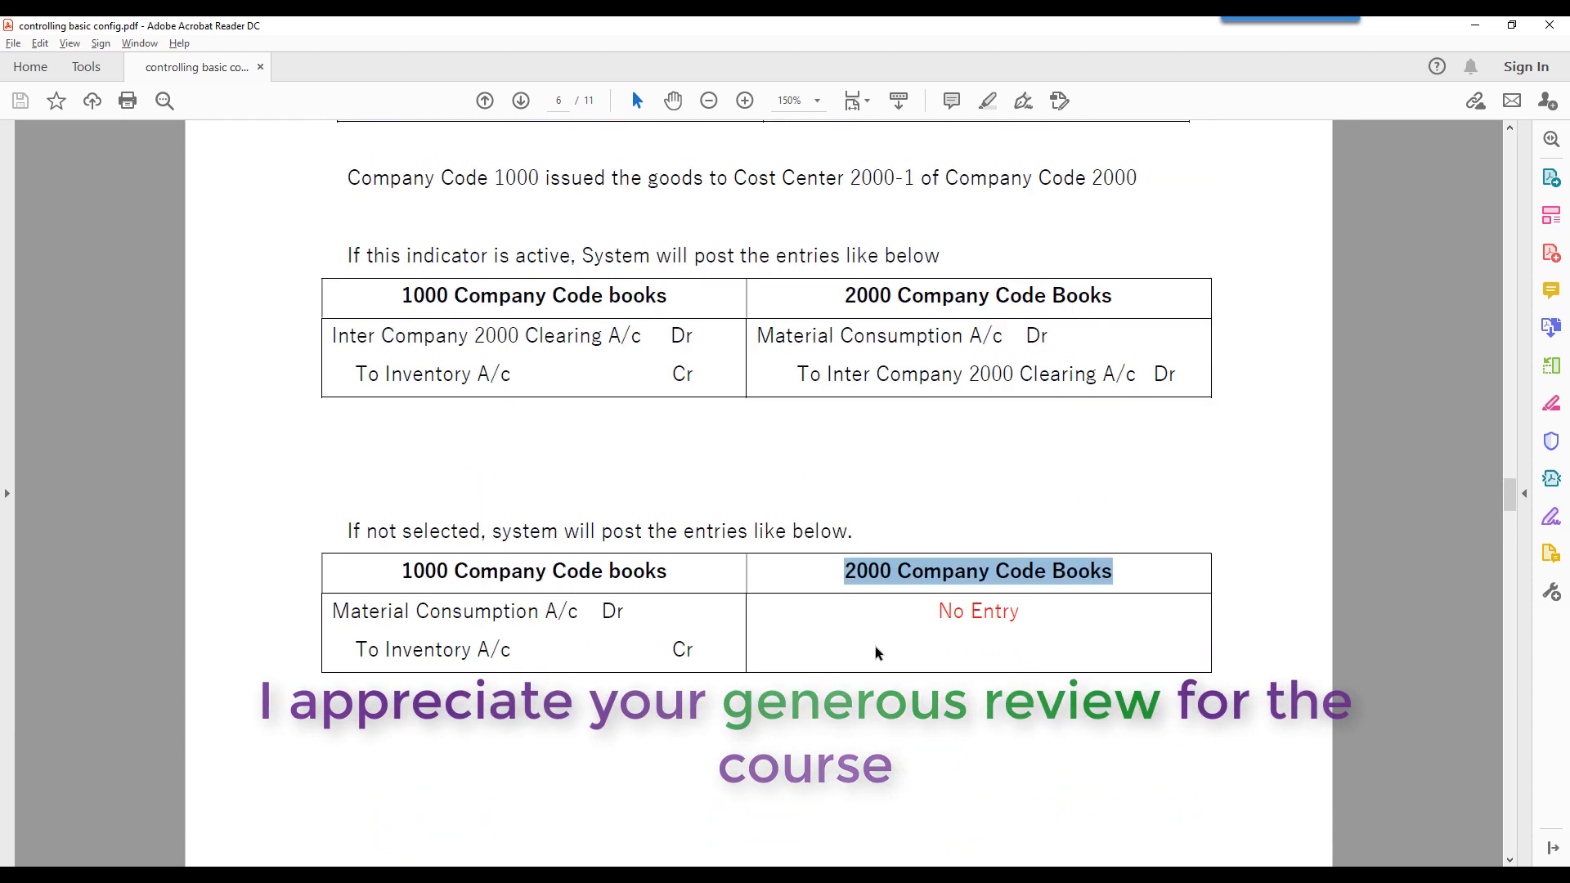
{"action": "scroll", "coordinate": [875, 651], "scroll_direction": "up", "scroll_amount": 2}
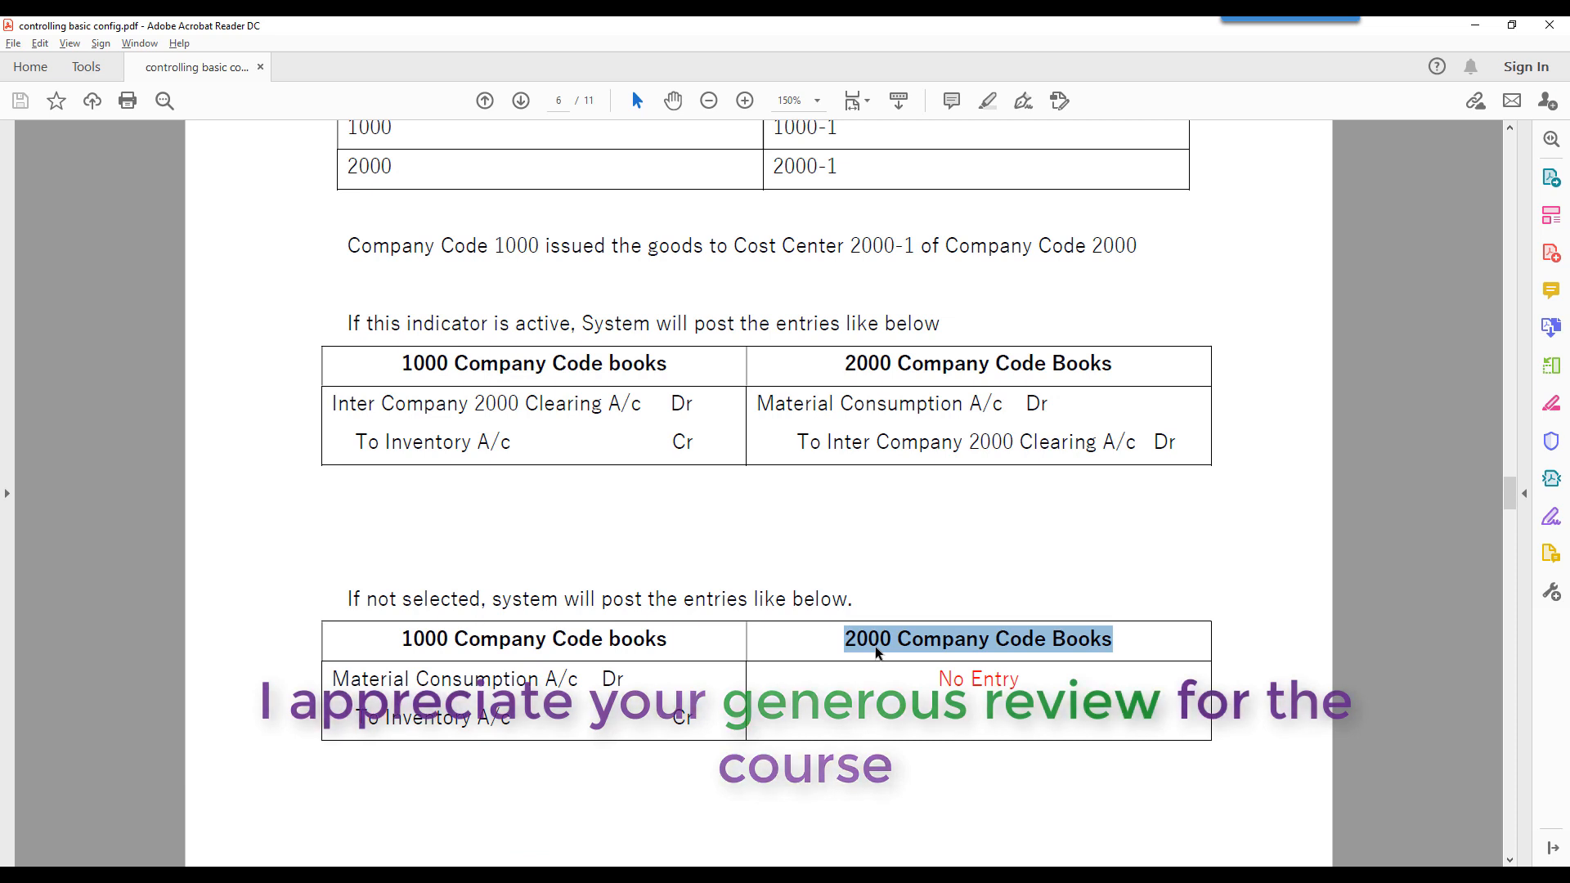